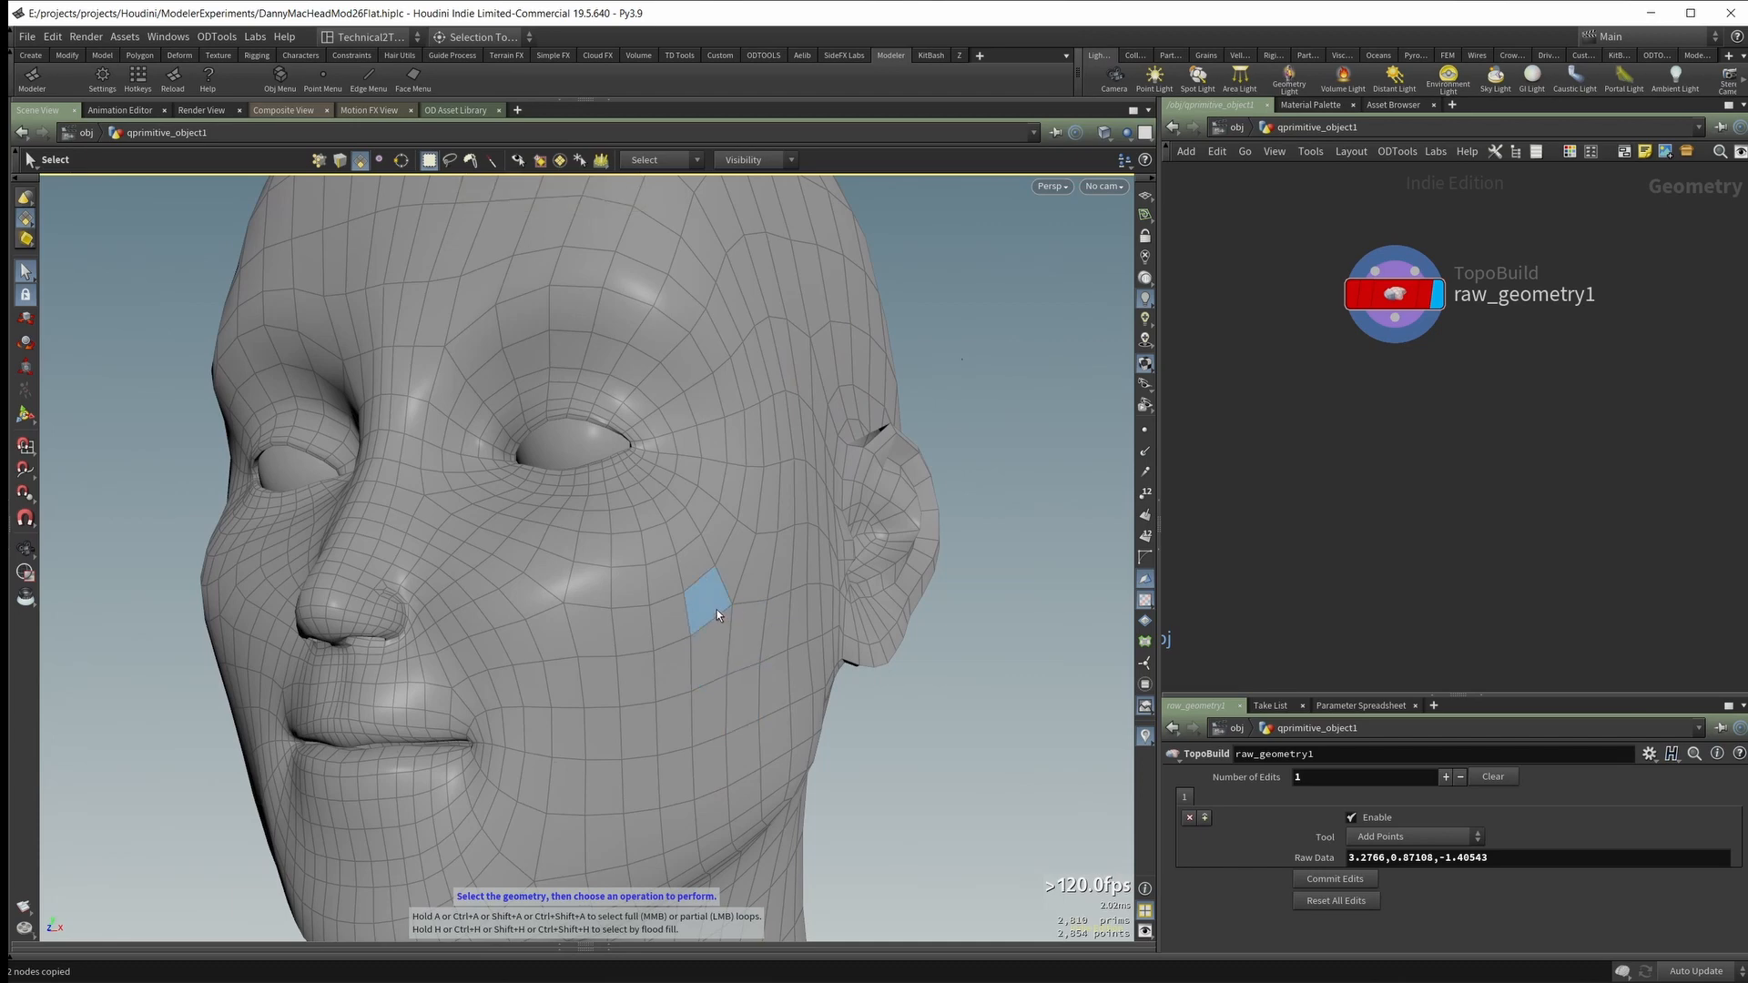
Step: Set X as the local symmetry axis and clip the head model to leave only one half
alt+drag(768, 586, 727, 532)
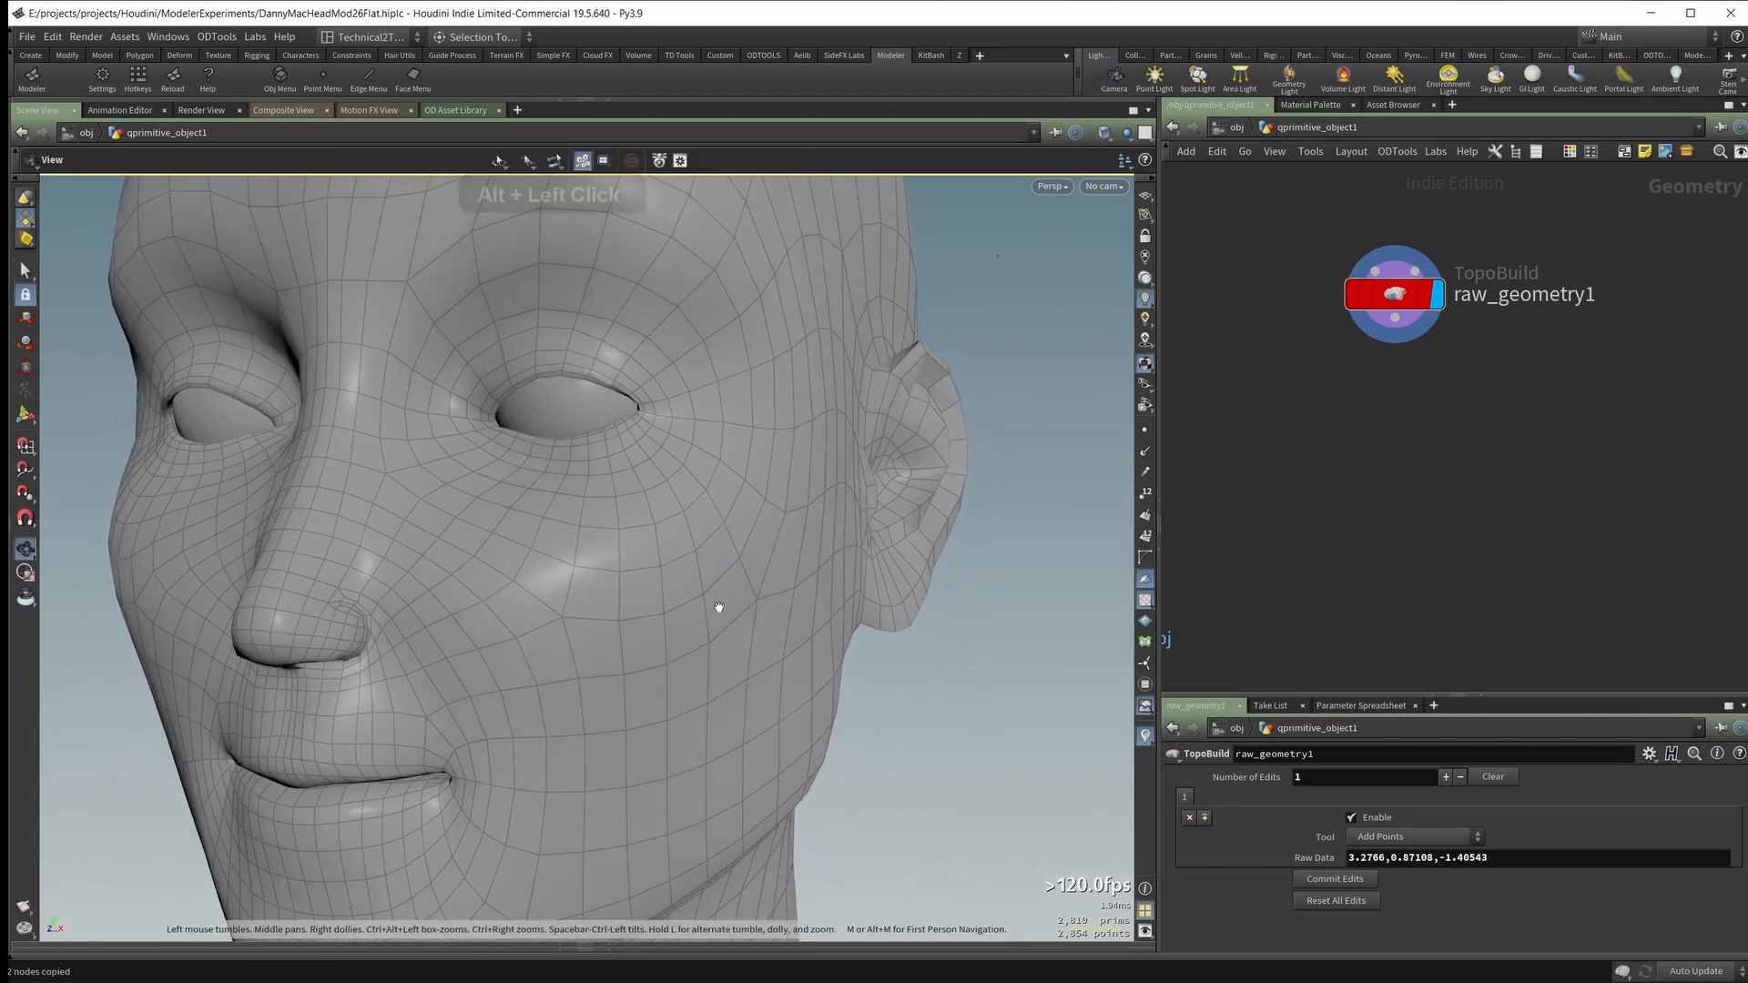
key(space)
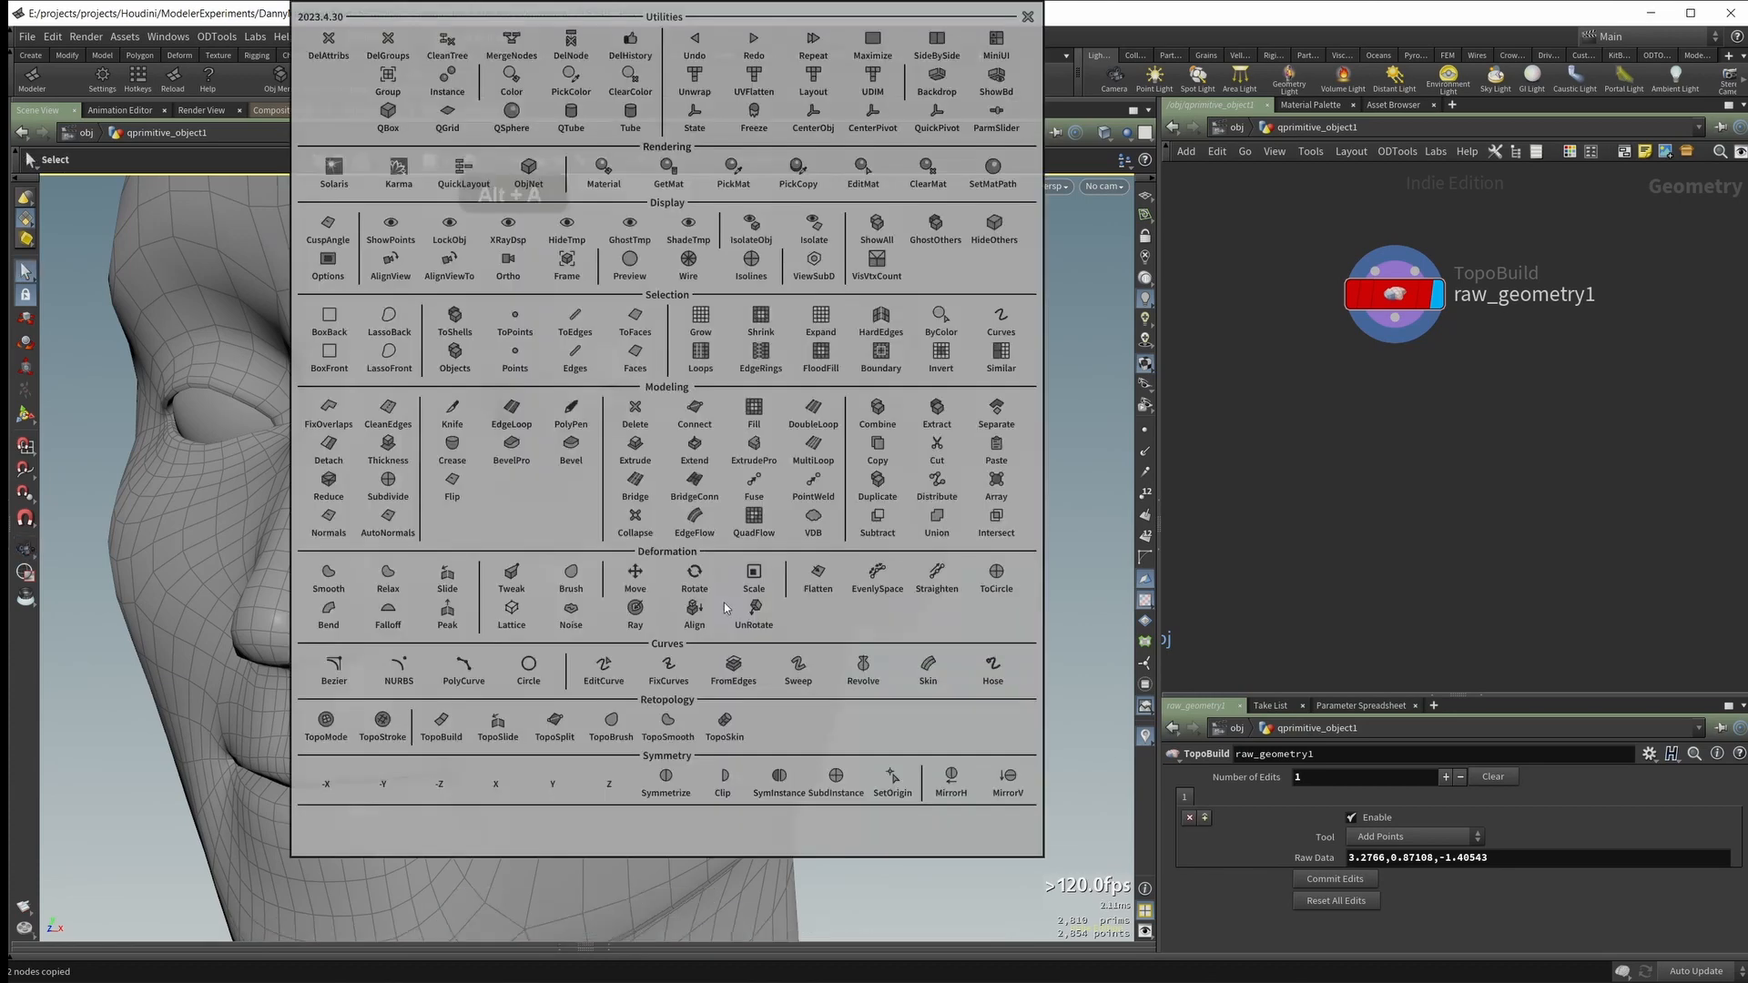
click(497, 785)
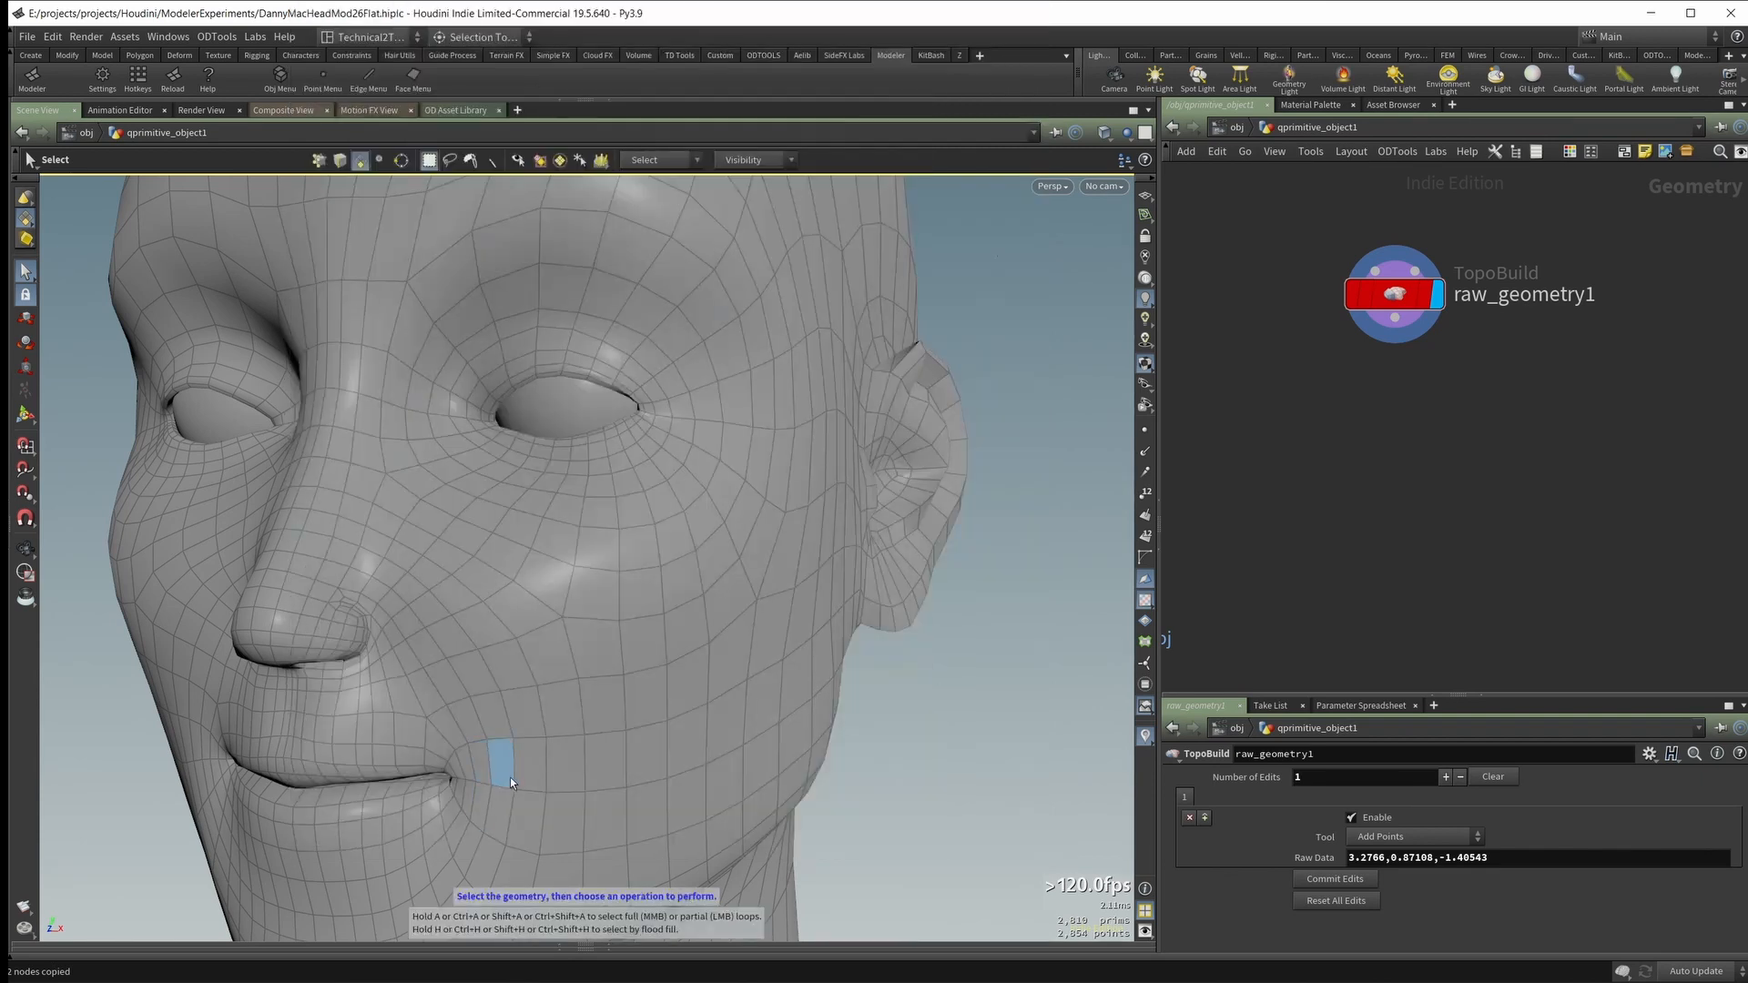
key(alt+a)
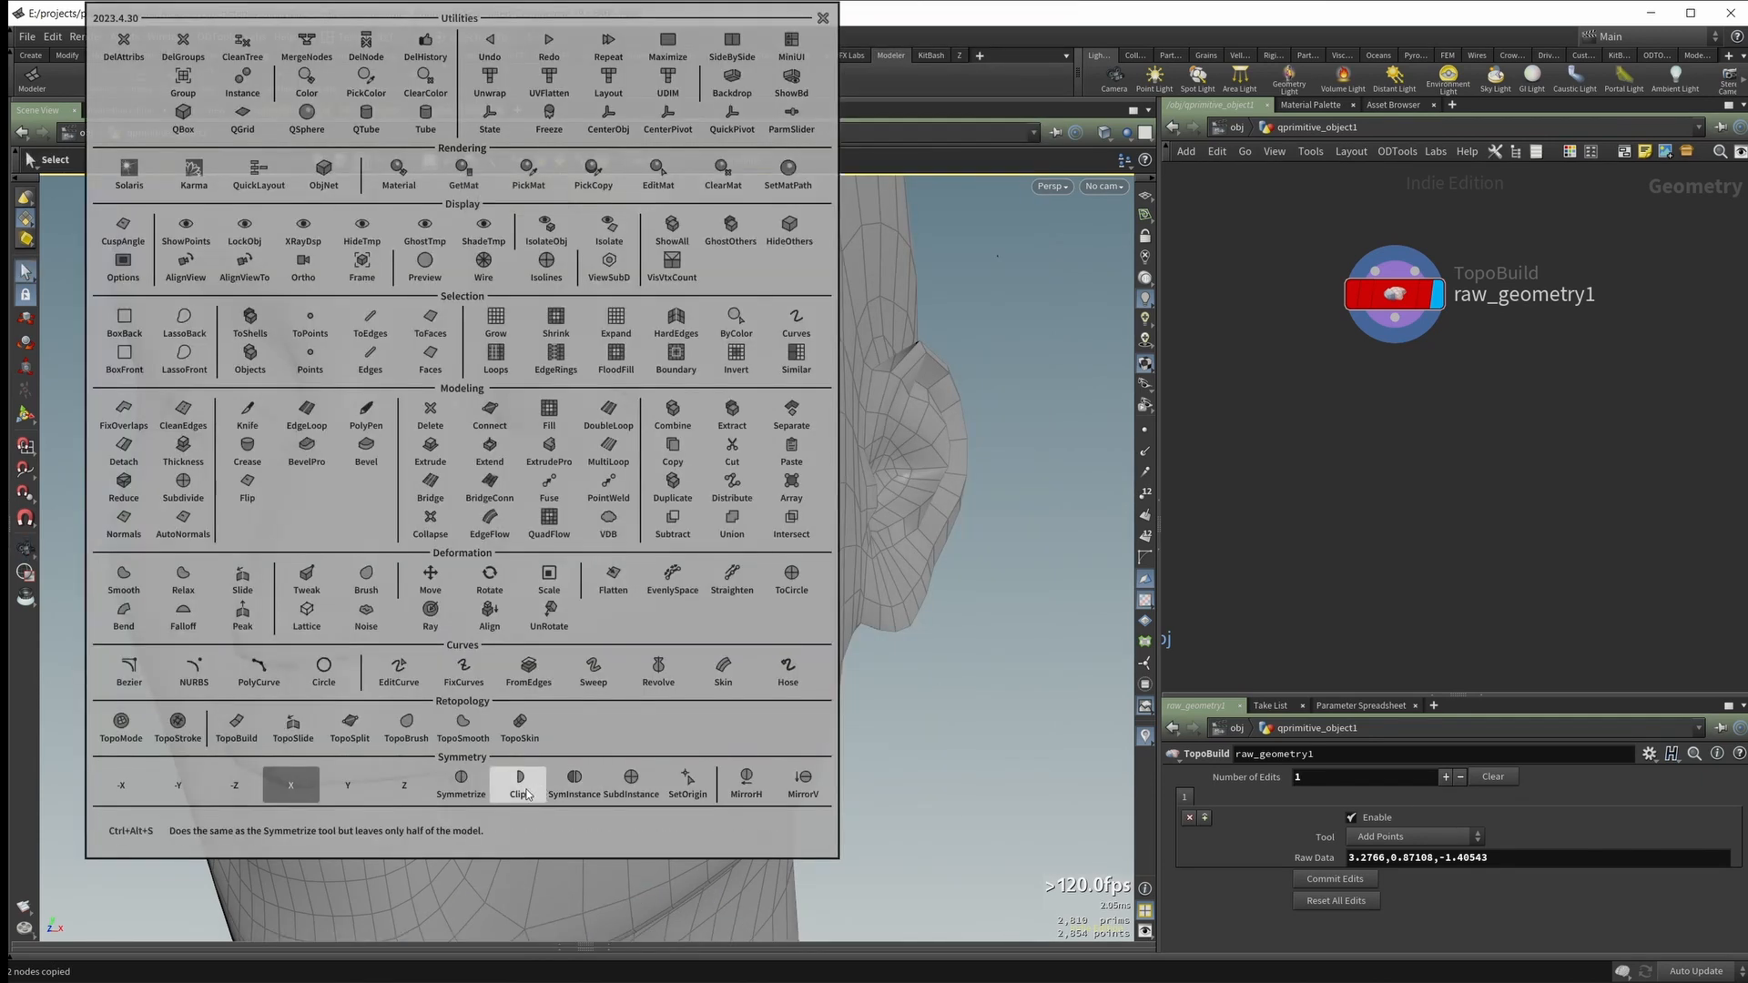
click(521, 784)
Step: Start the PolyPen tool on the half head and briefly show its hints
alt+drag(527, 774, 610, 665)
alt+right_drag(609, 664, 604, 636)
mouse_move(605, 637)
alt+mouse_down()
mouse_move(664, 663)
mouse_move(625, 657)
alt+mouse_up()
alt+right_drag(624, 658, 558, 601)
alt+drag(558, 600, 598, 581)
alt+right_drag(597, 581, 651, 584)
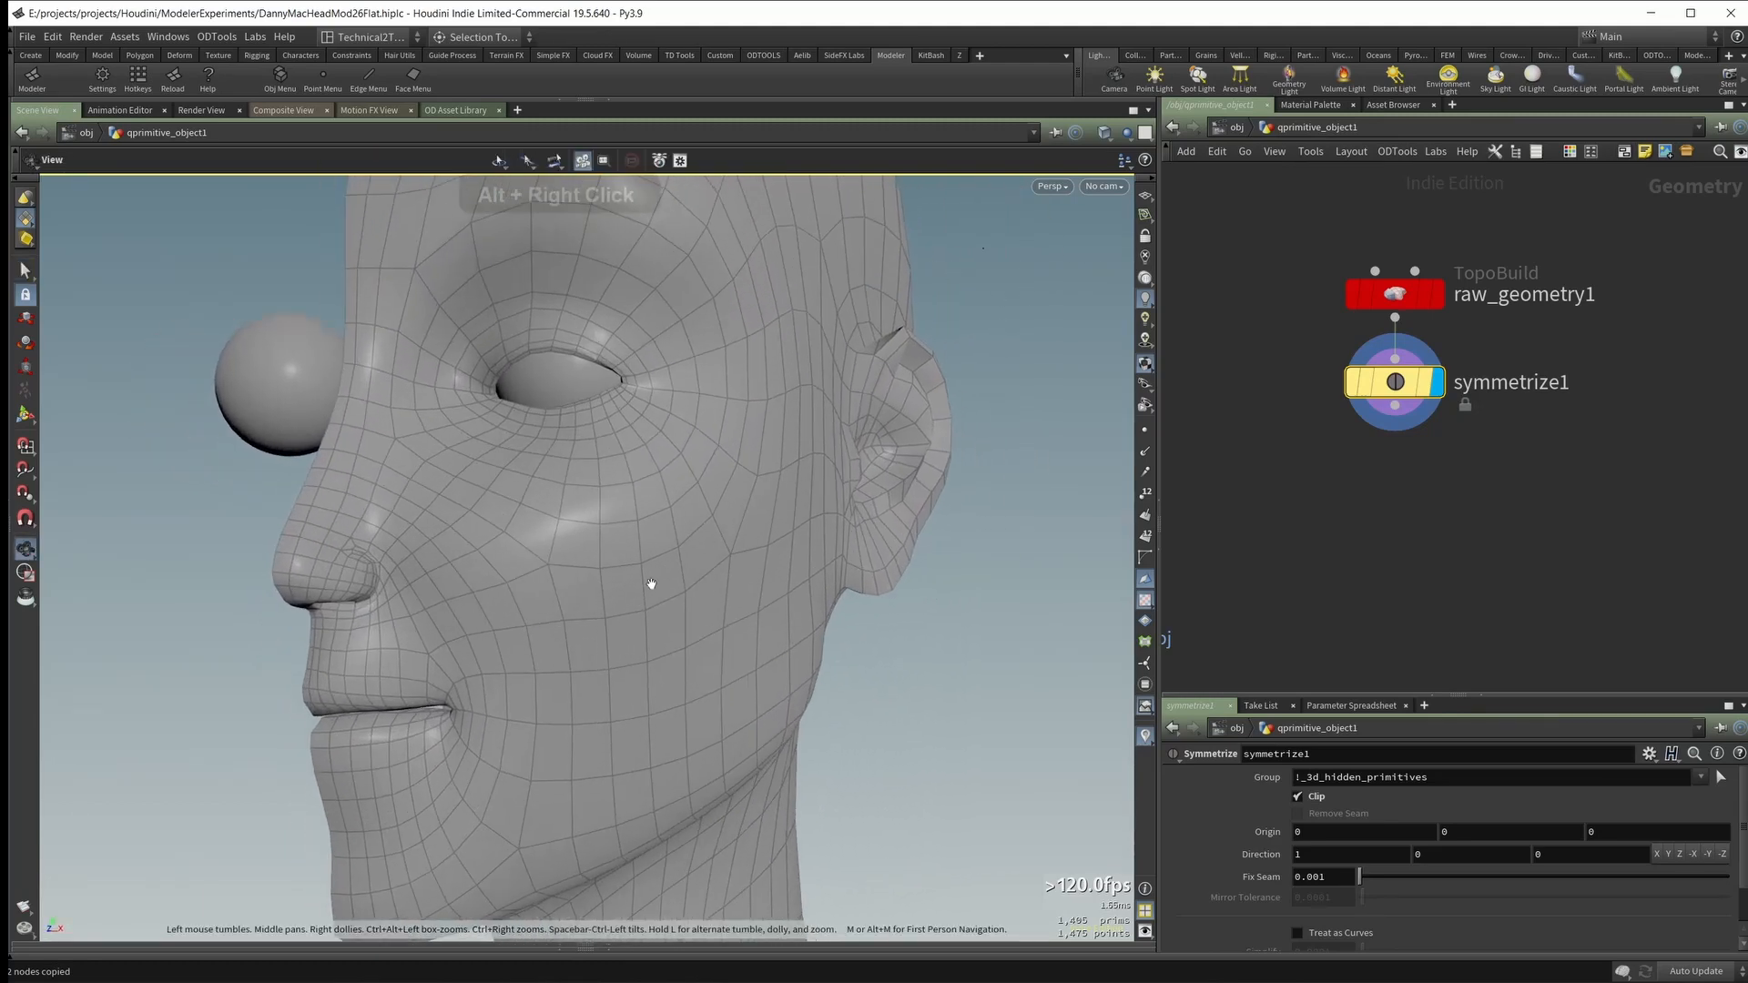
alt+drag(559, 601, 596, 573)
key(p)
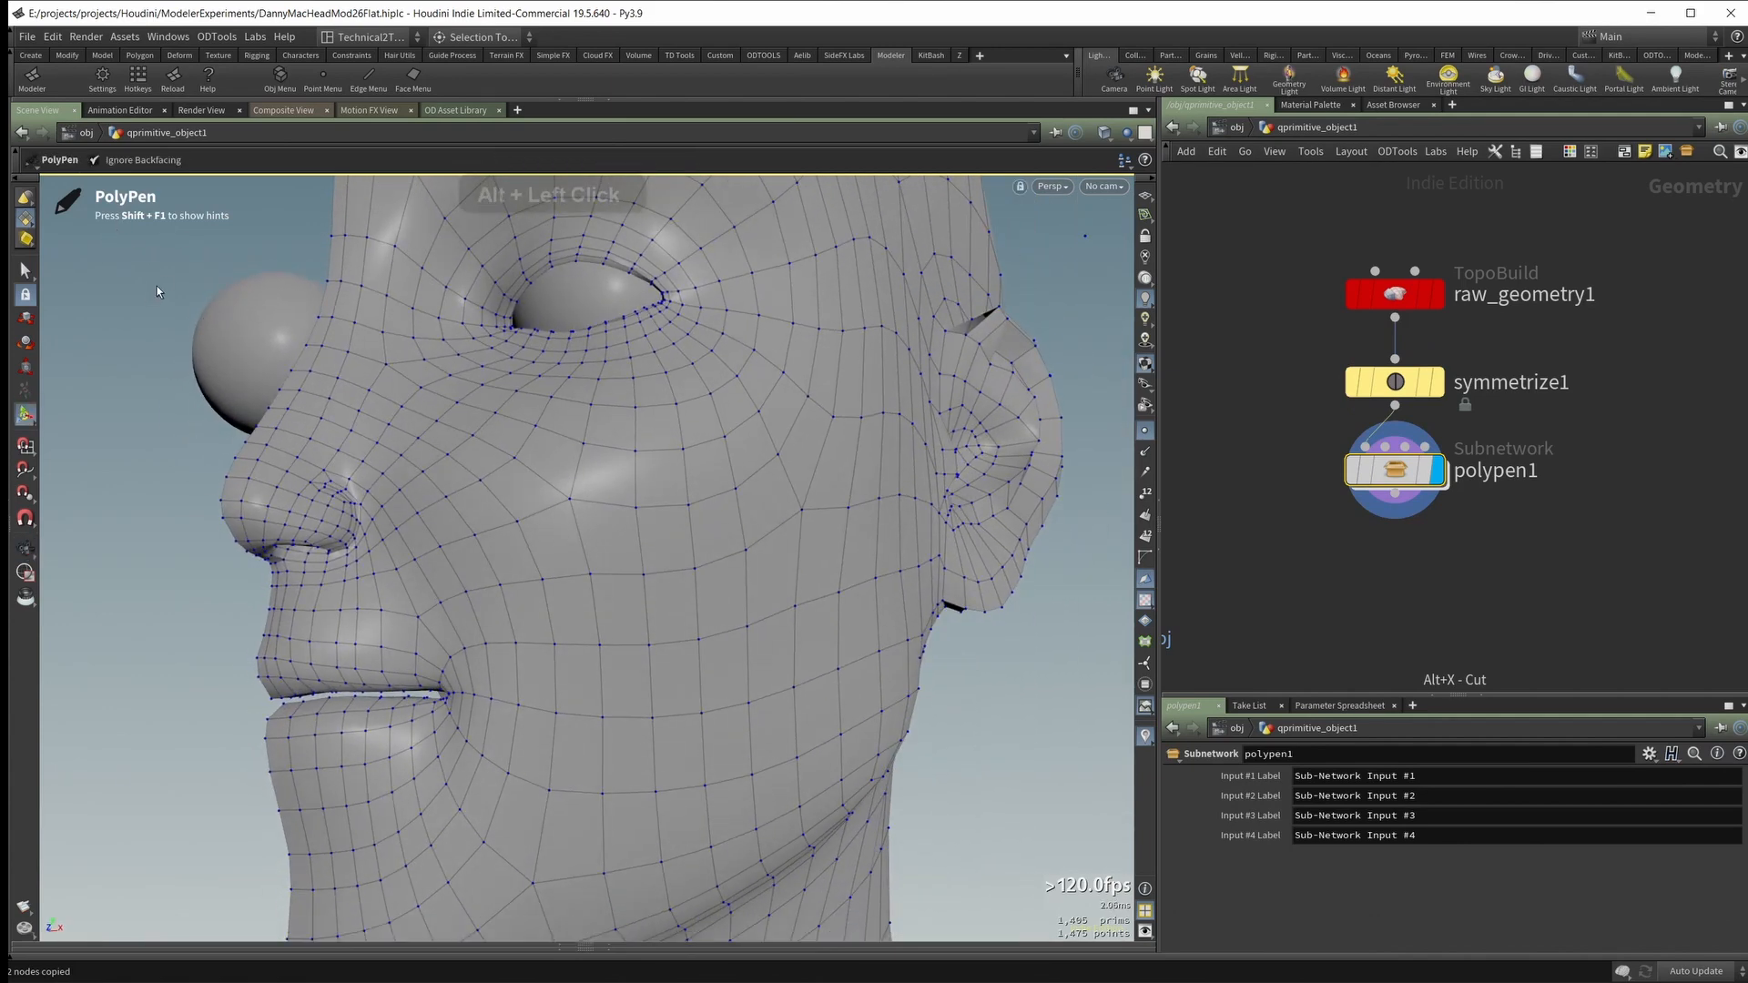
key(shift+F1)
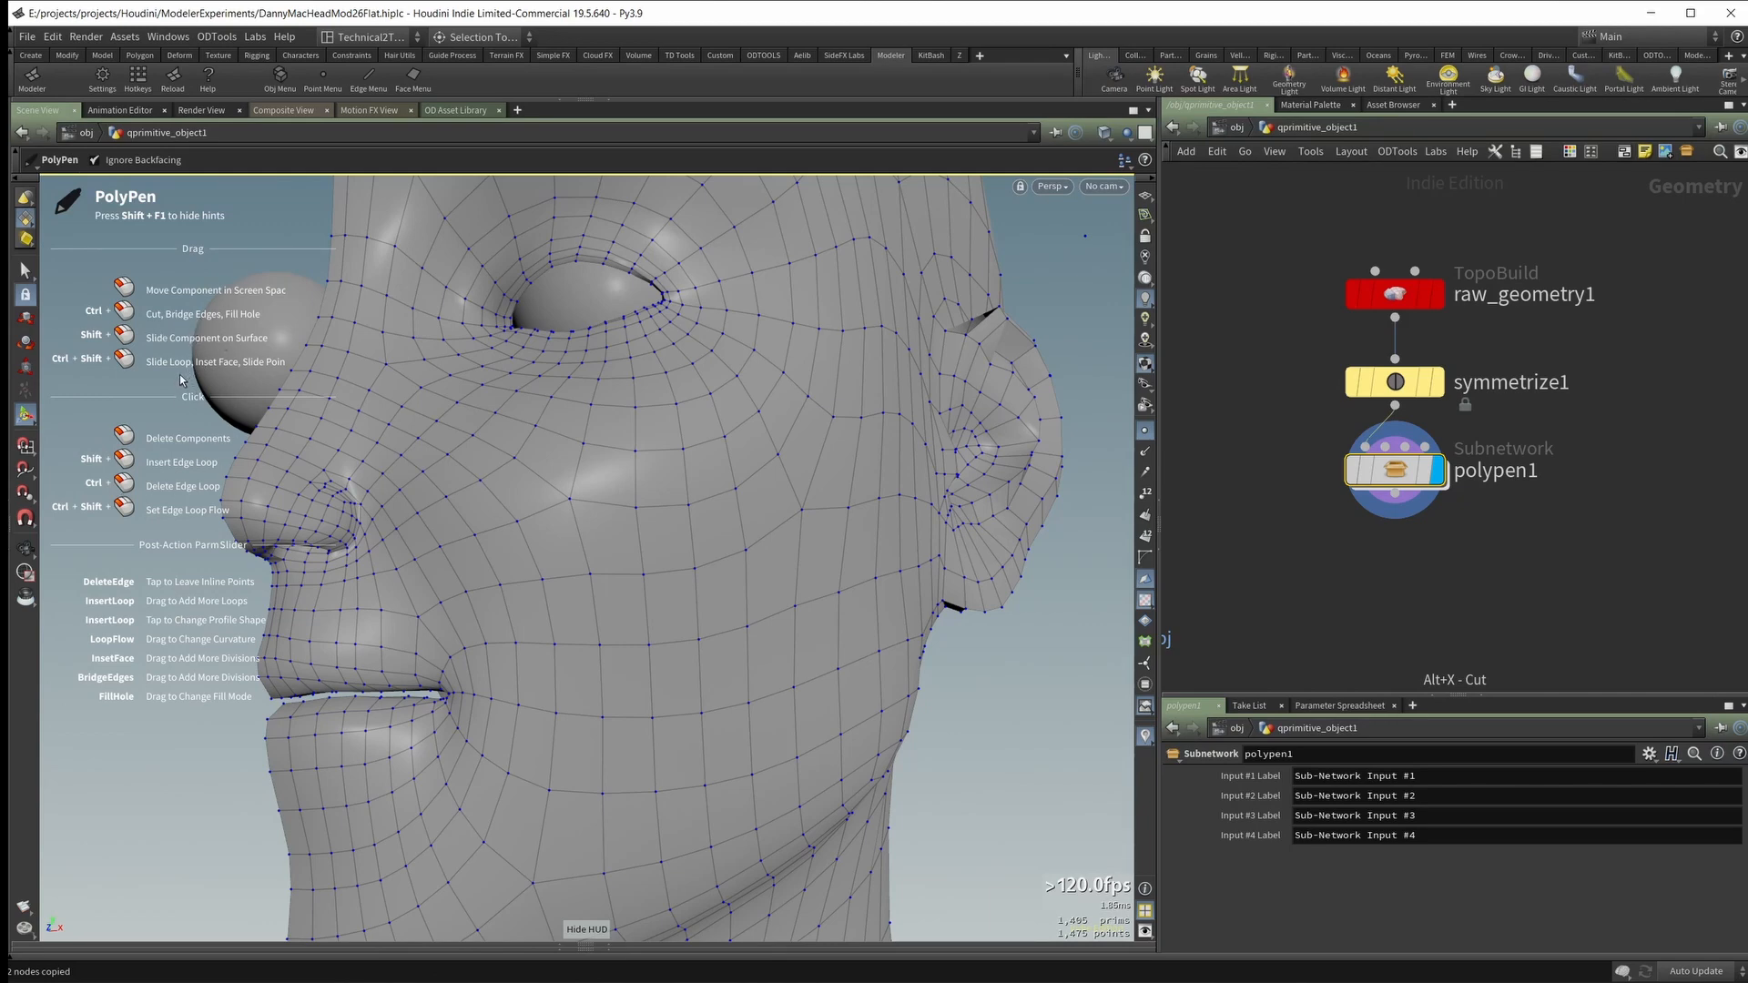
key(shift+F1)
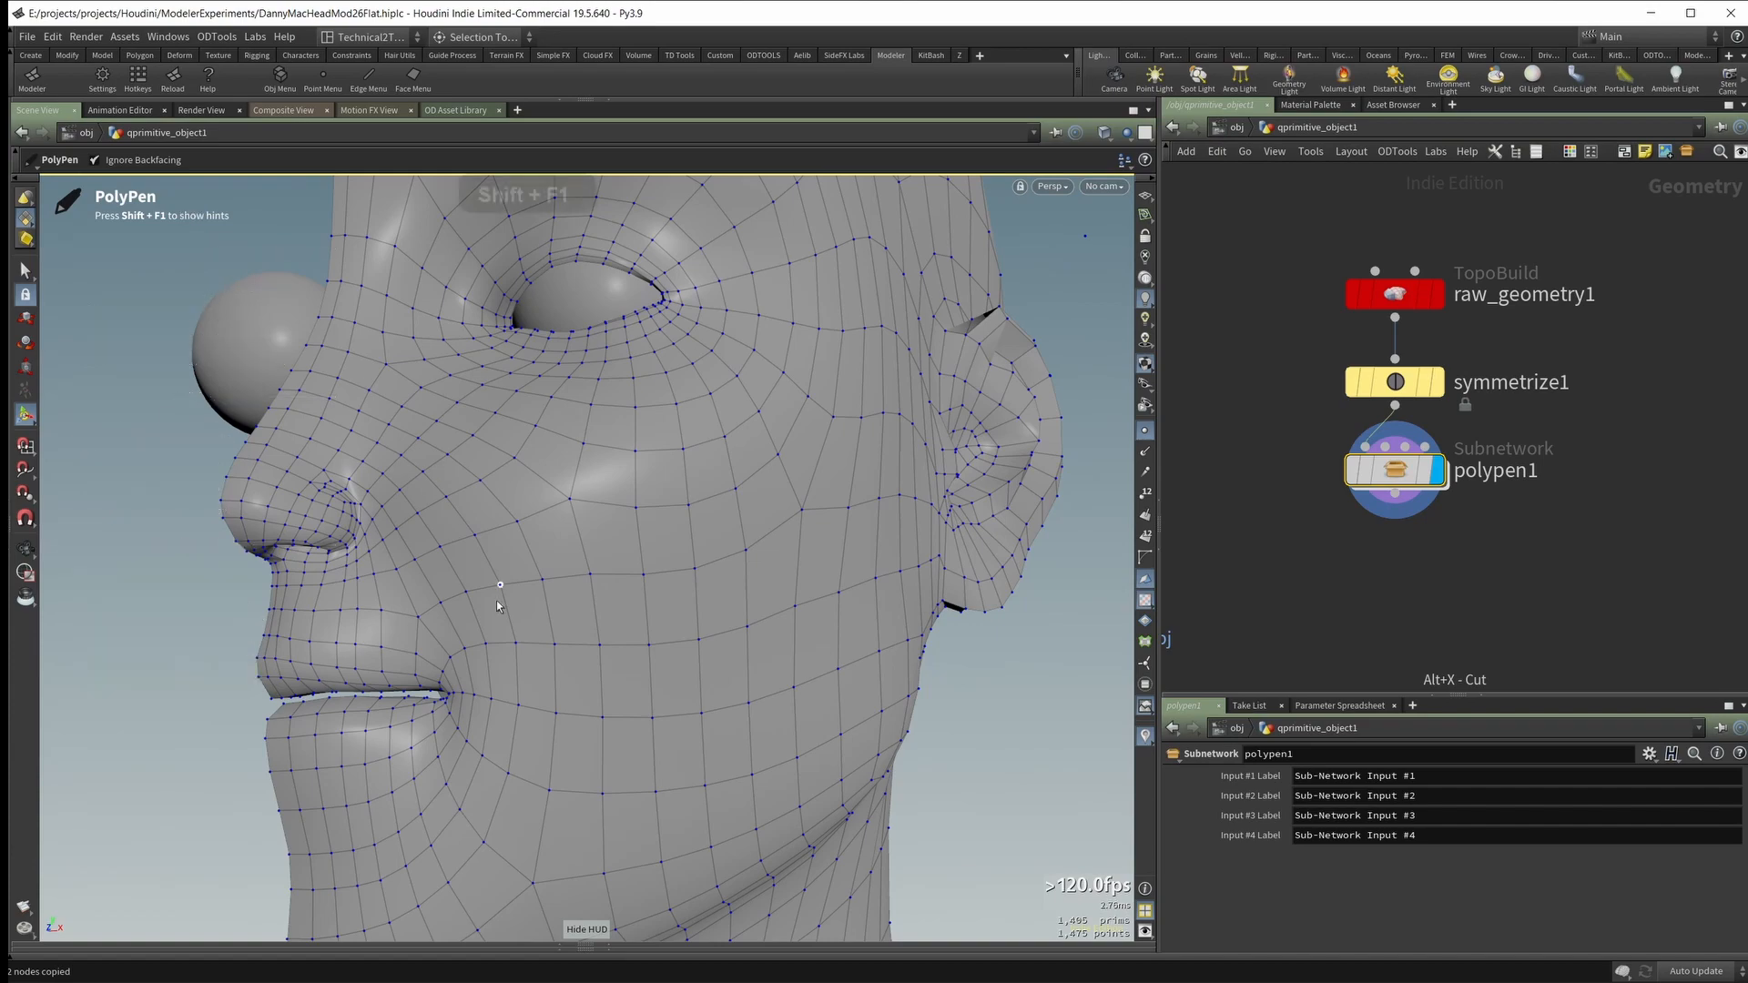
Step: Cut a diagonal edge across the quad above the mouth corner, beside the nose fold
alt+drag(499, 605, 602, 584)
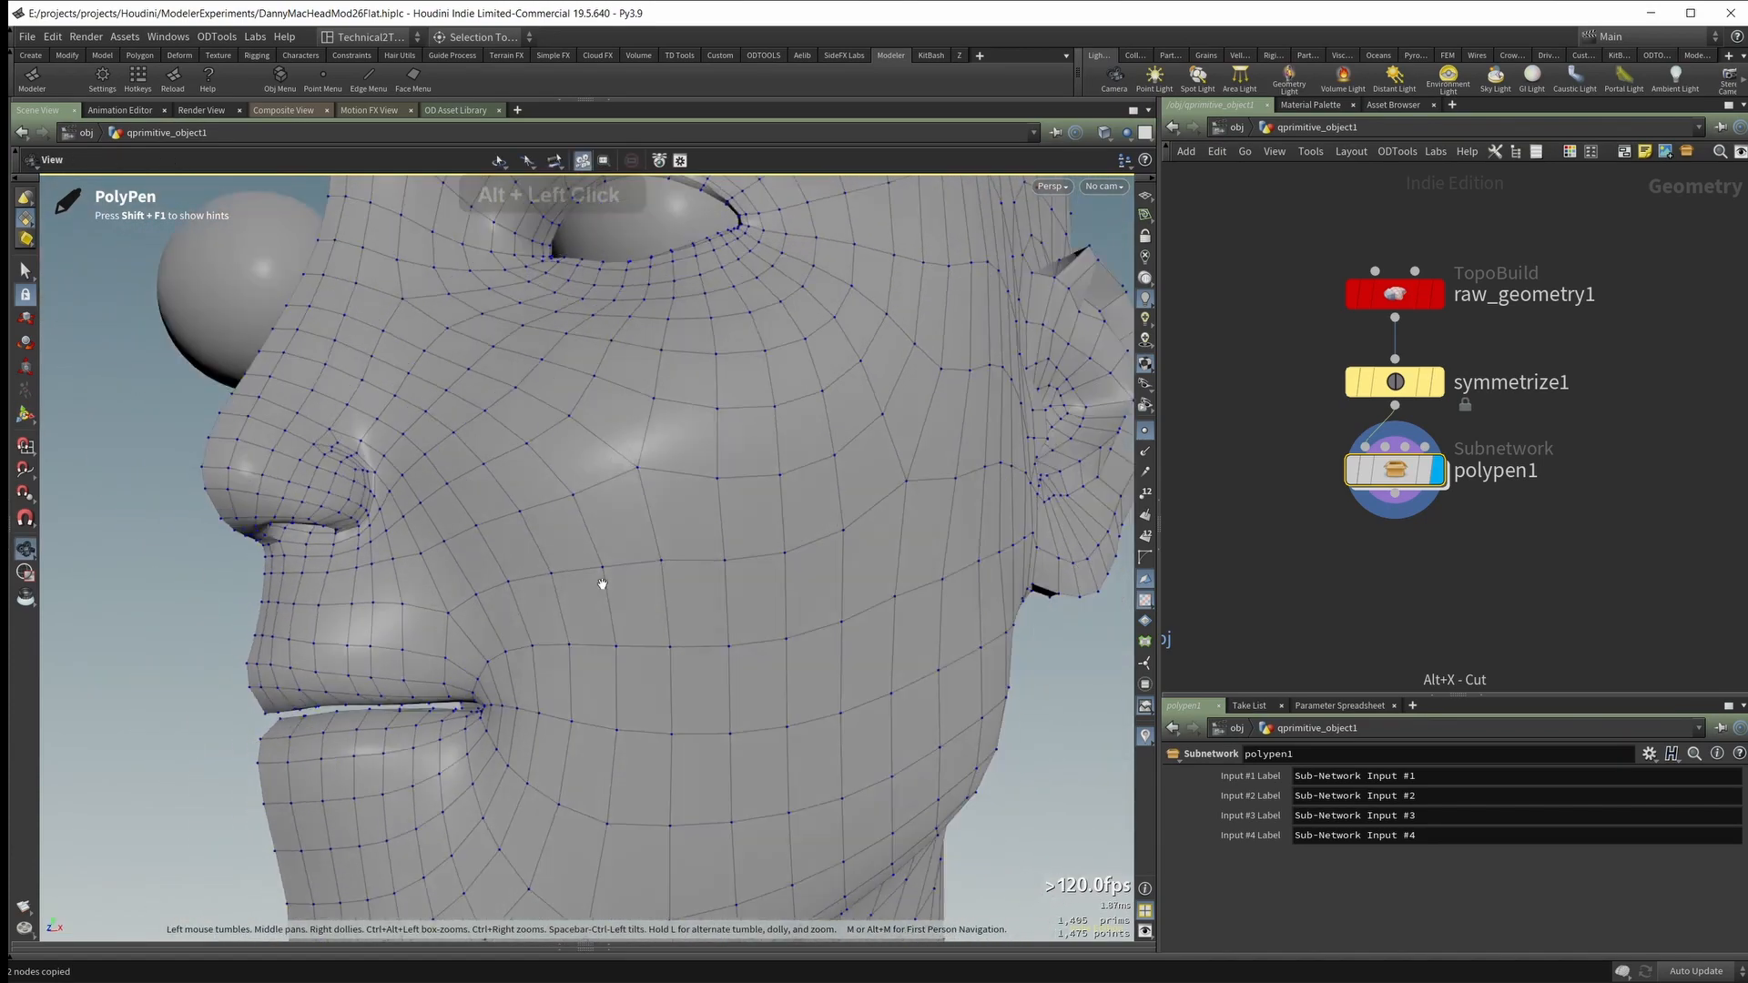
alt+drag(435, 567, 383, 489)
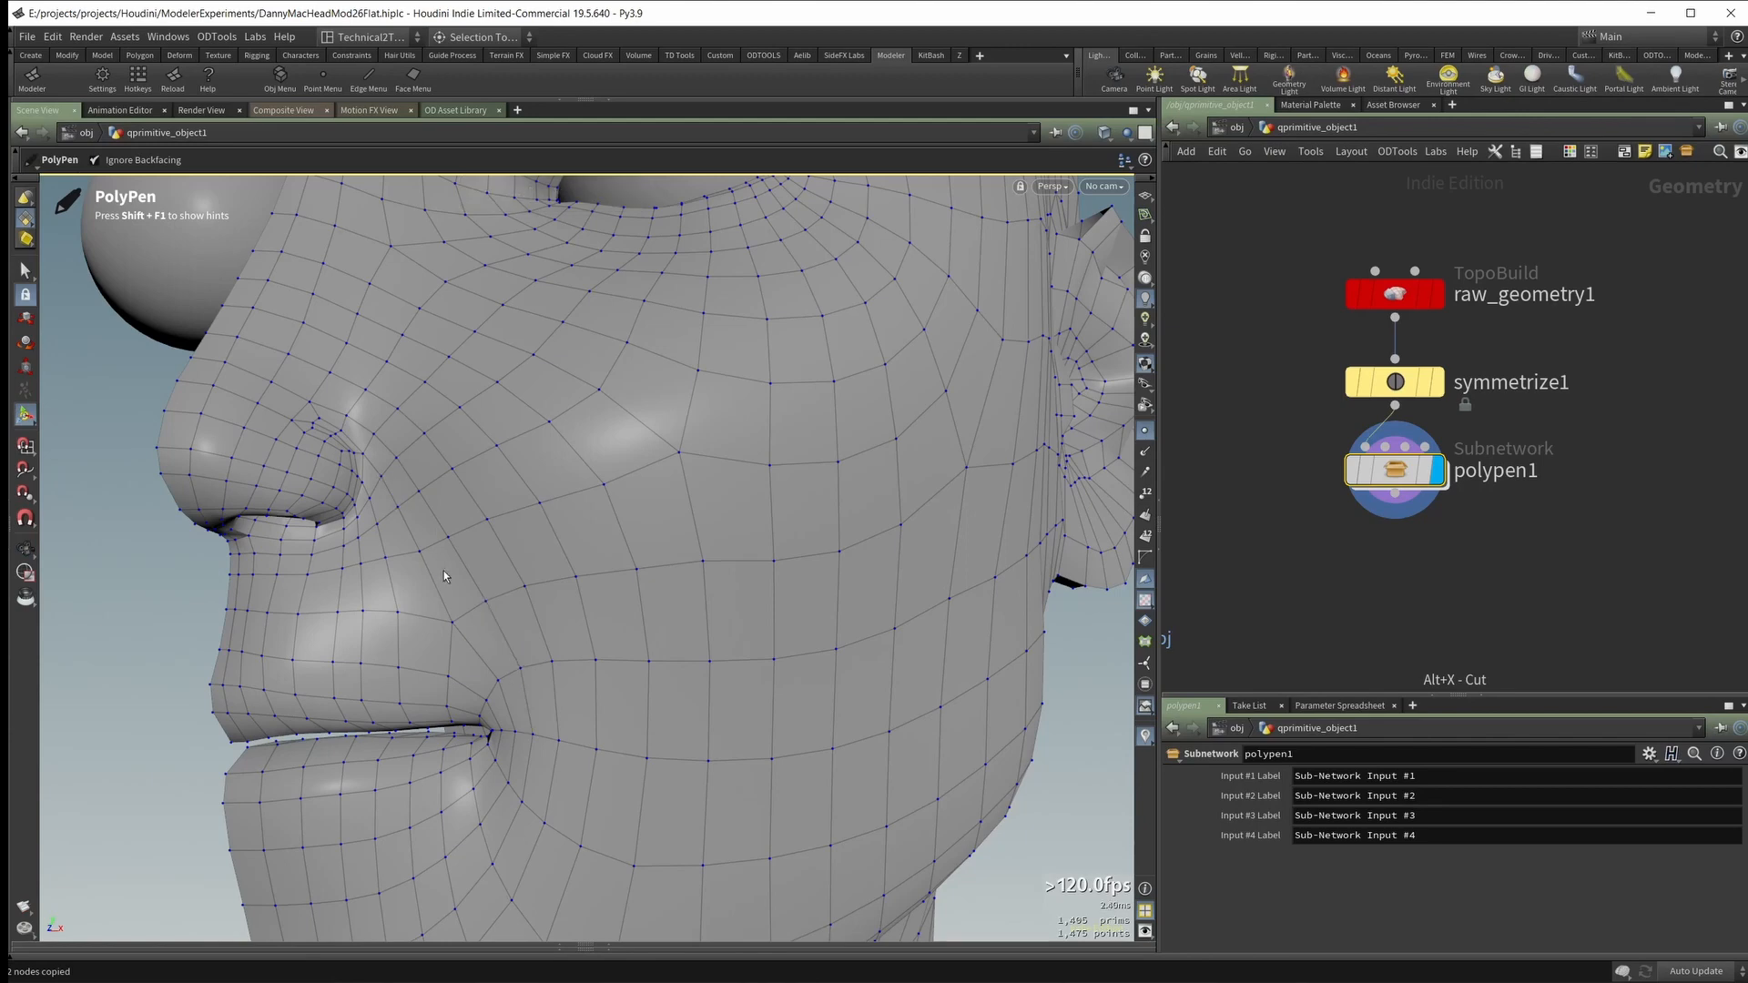
alt+right_drag(488, 598, 569, 548)
alt+drag(569, 548, 500, 499)
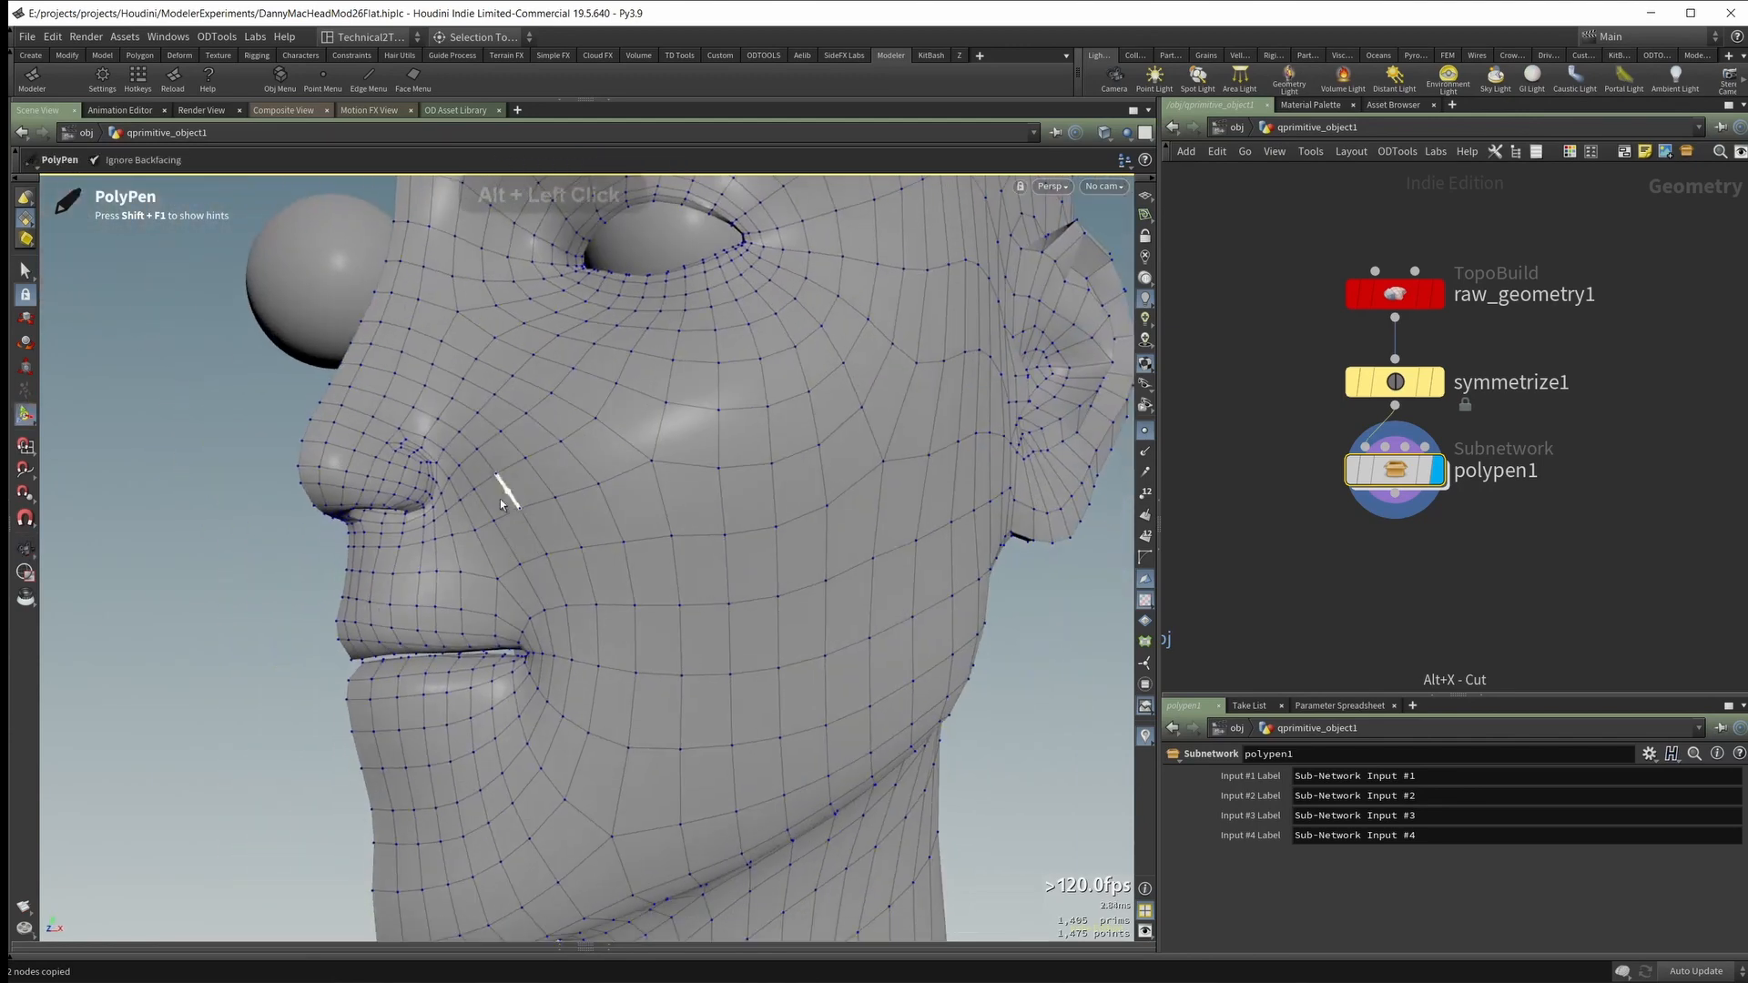
alt+right_drag(507, 577, 507, 524)
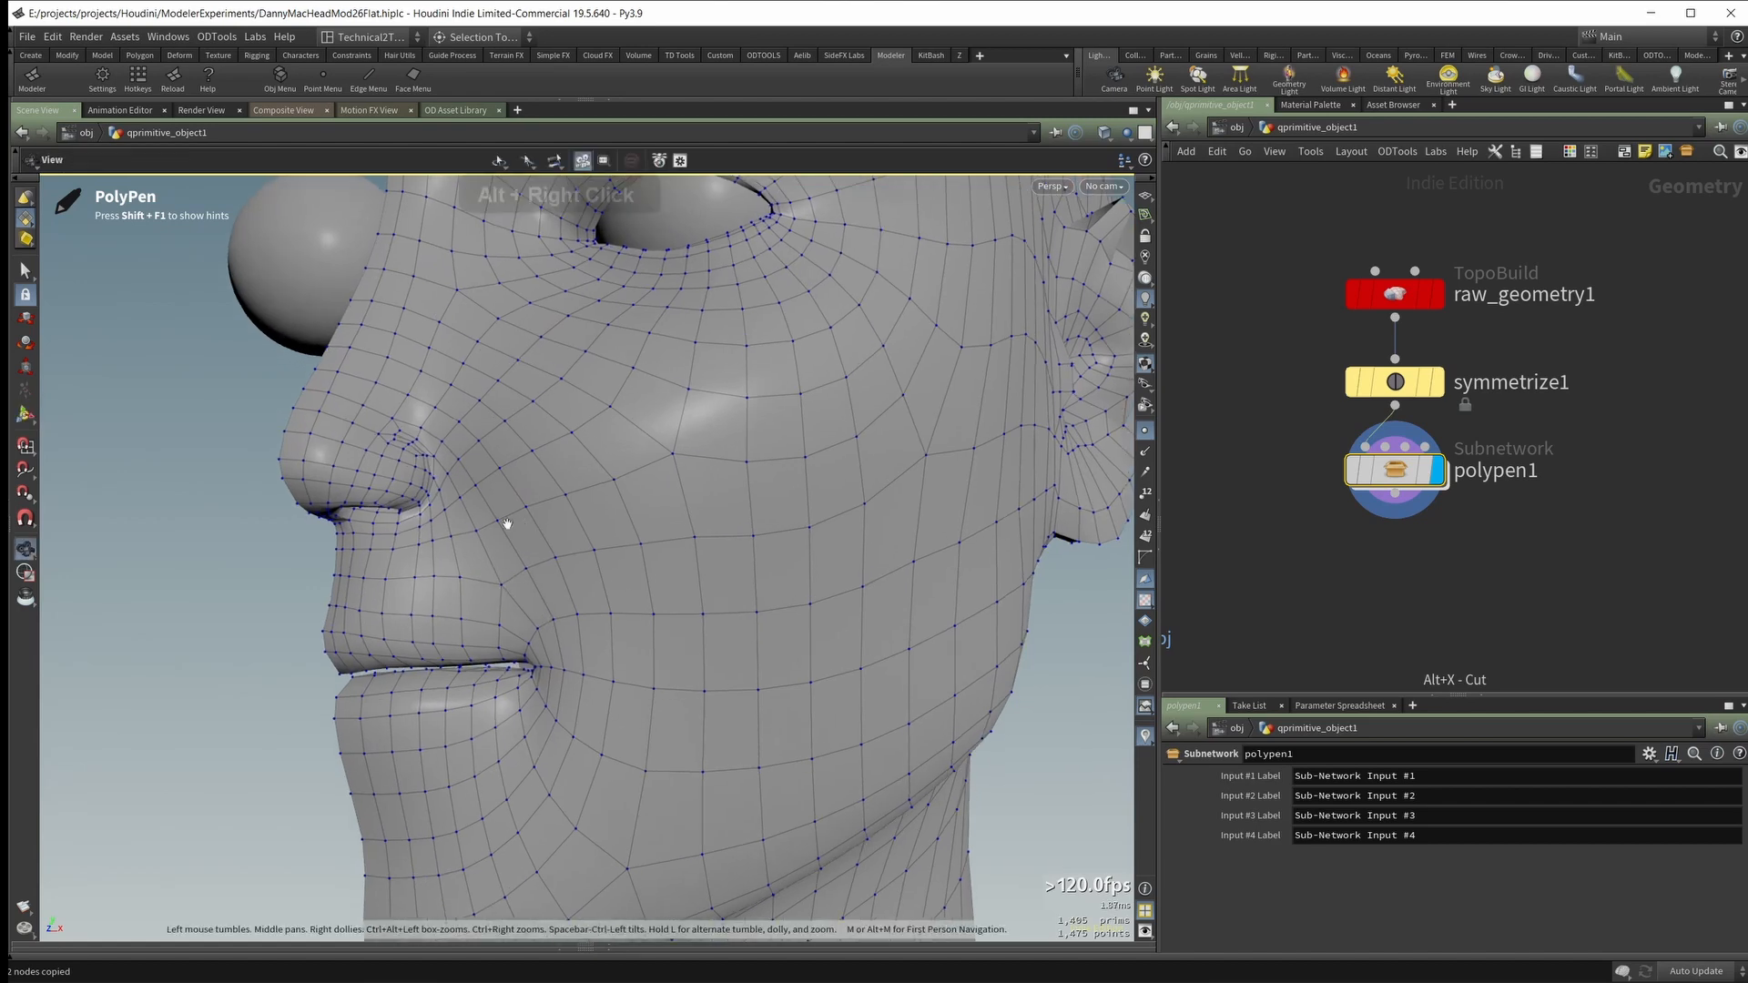
mouse_move(495, 589)
alt+mouse_down()
mouse_move(534, 547)
mouse_move(504, 608)
alt+mouse_up()
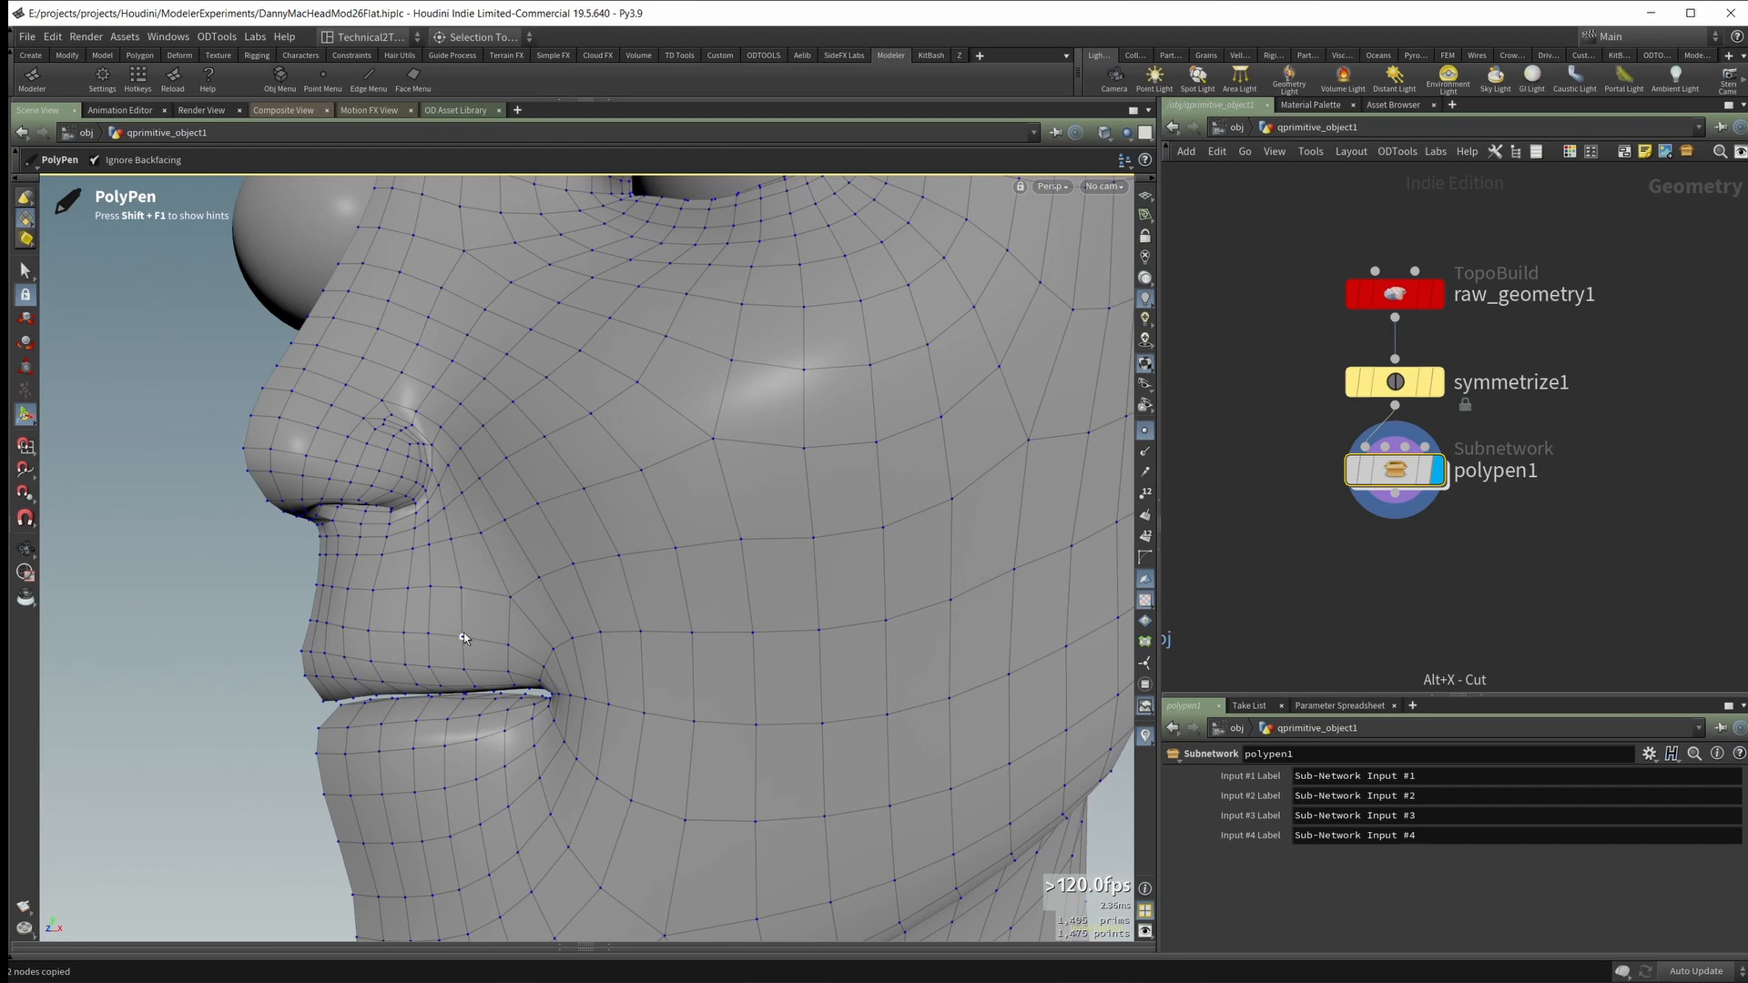
alt+drag(463, 622, 511, 606)
mouse_move(511, 607)
alt+right_down()
mouse_move(601, 550)
mouse_move(518, 604)
alt+right_up()
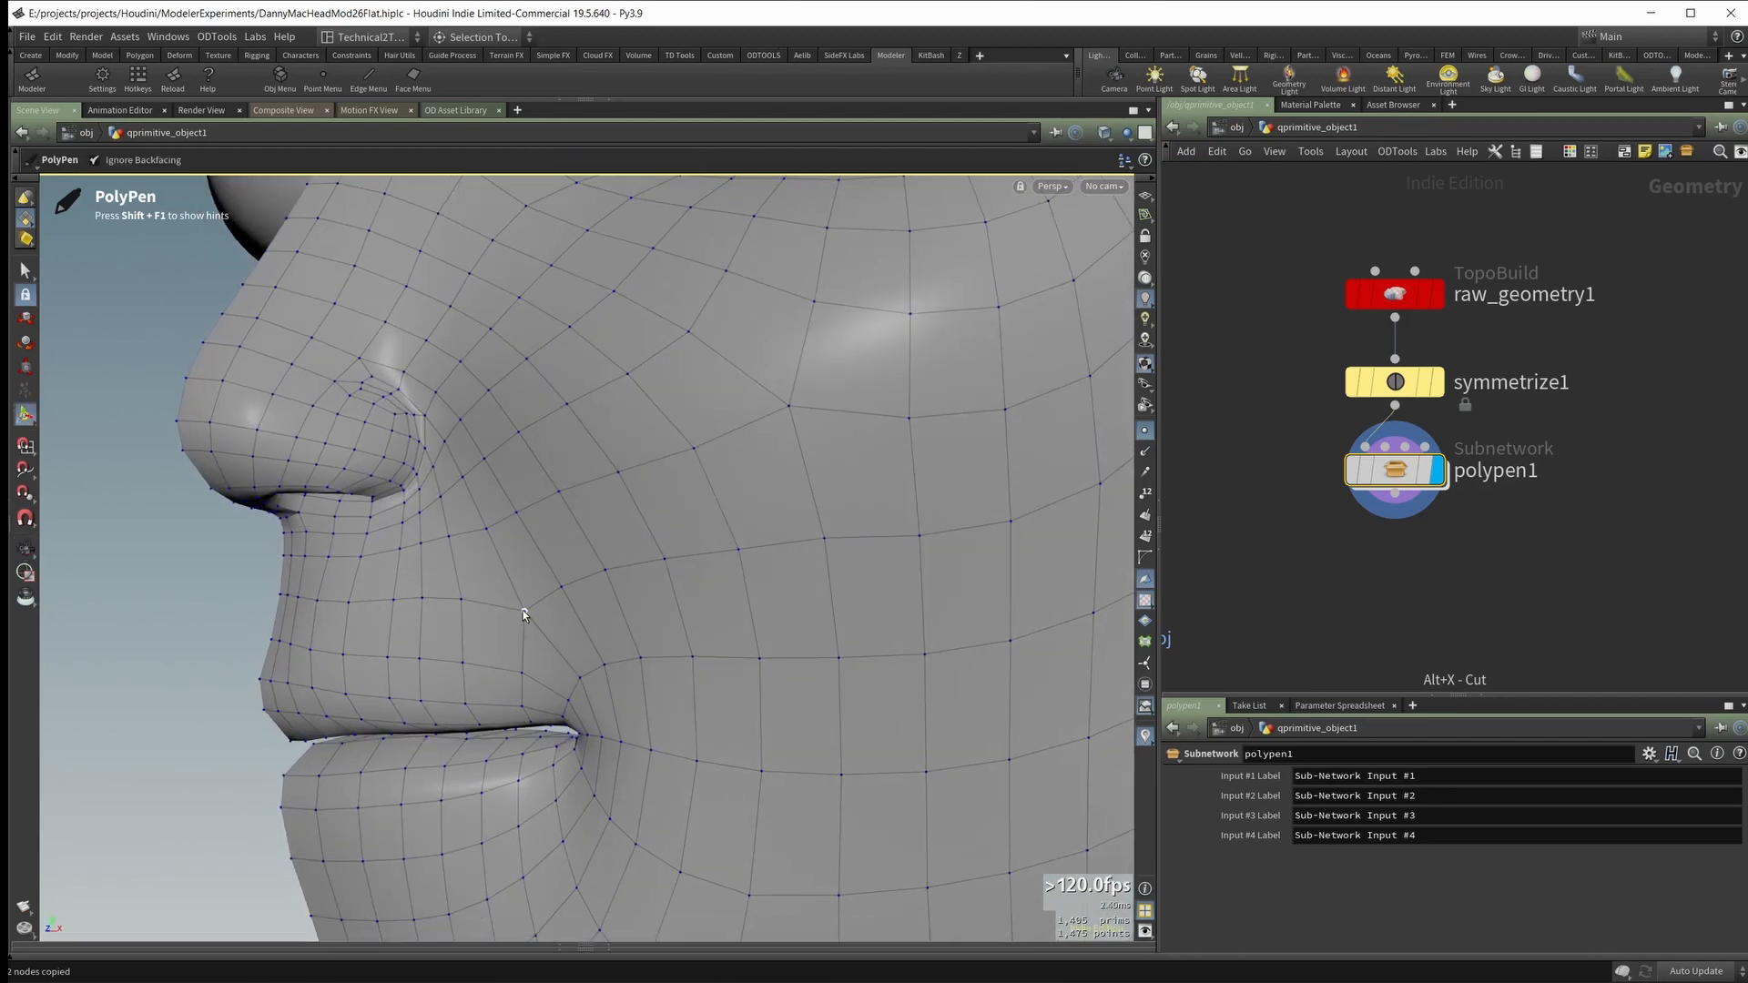
ctrl+click(514, 628)
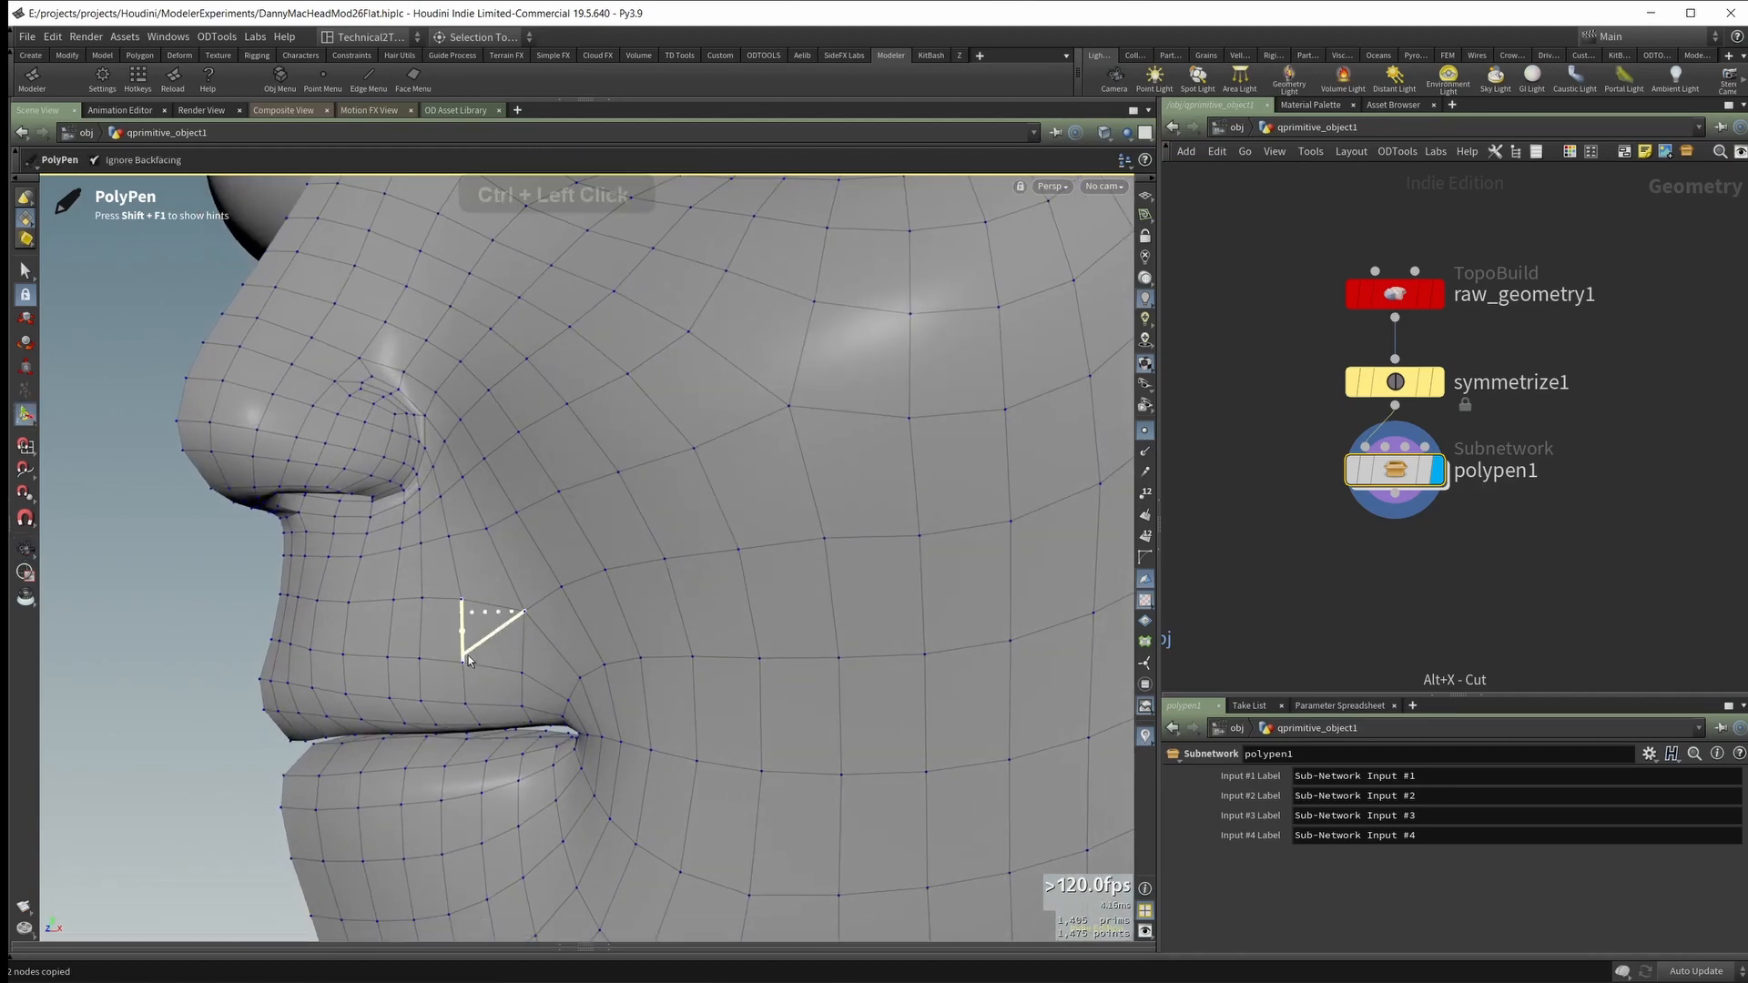
Step: Enable the VisVtxCount display to highlight triangles and n-gons on the mesh
alt+right_drag(516, 653, 555, 546)
mouse_move(555, 546)
alt+mouse_down()
mouse_move(496, 604)
mouse_move(510, 631)
mouse_move(469, 663)
mouse_move(518, 583)
mouse_move(575, 541)
alt+mouse_up()
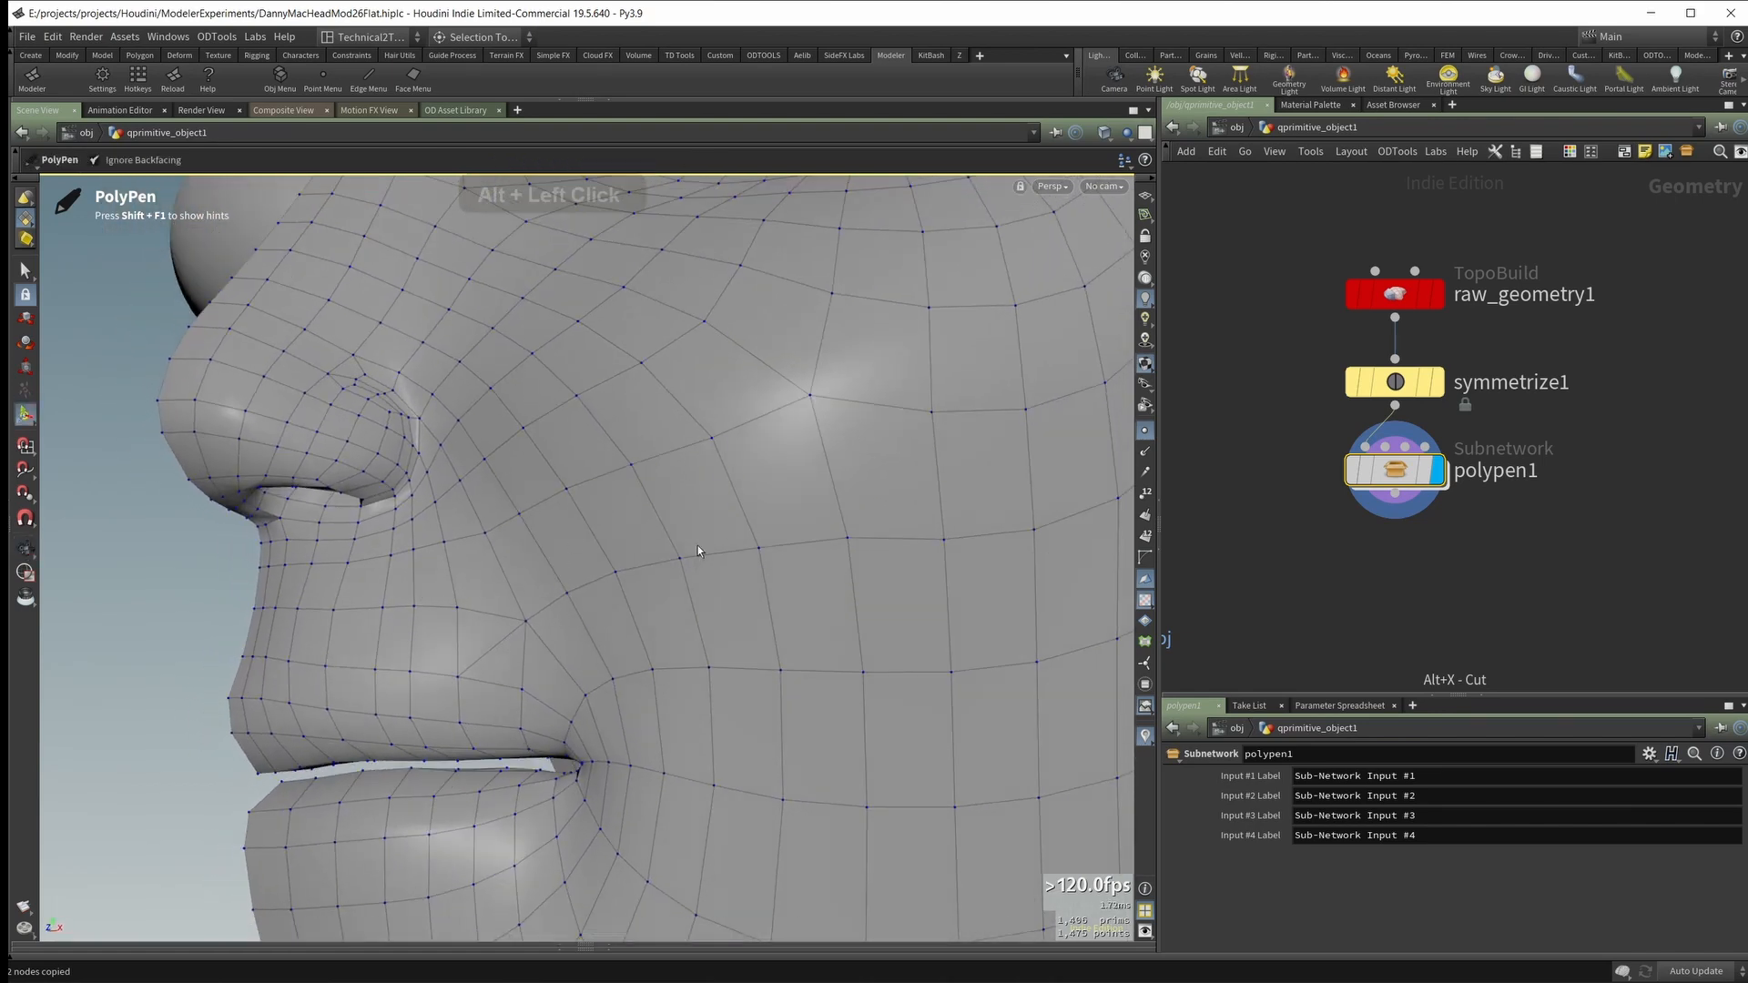
key(alt)
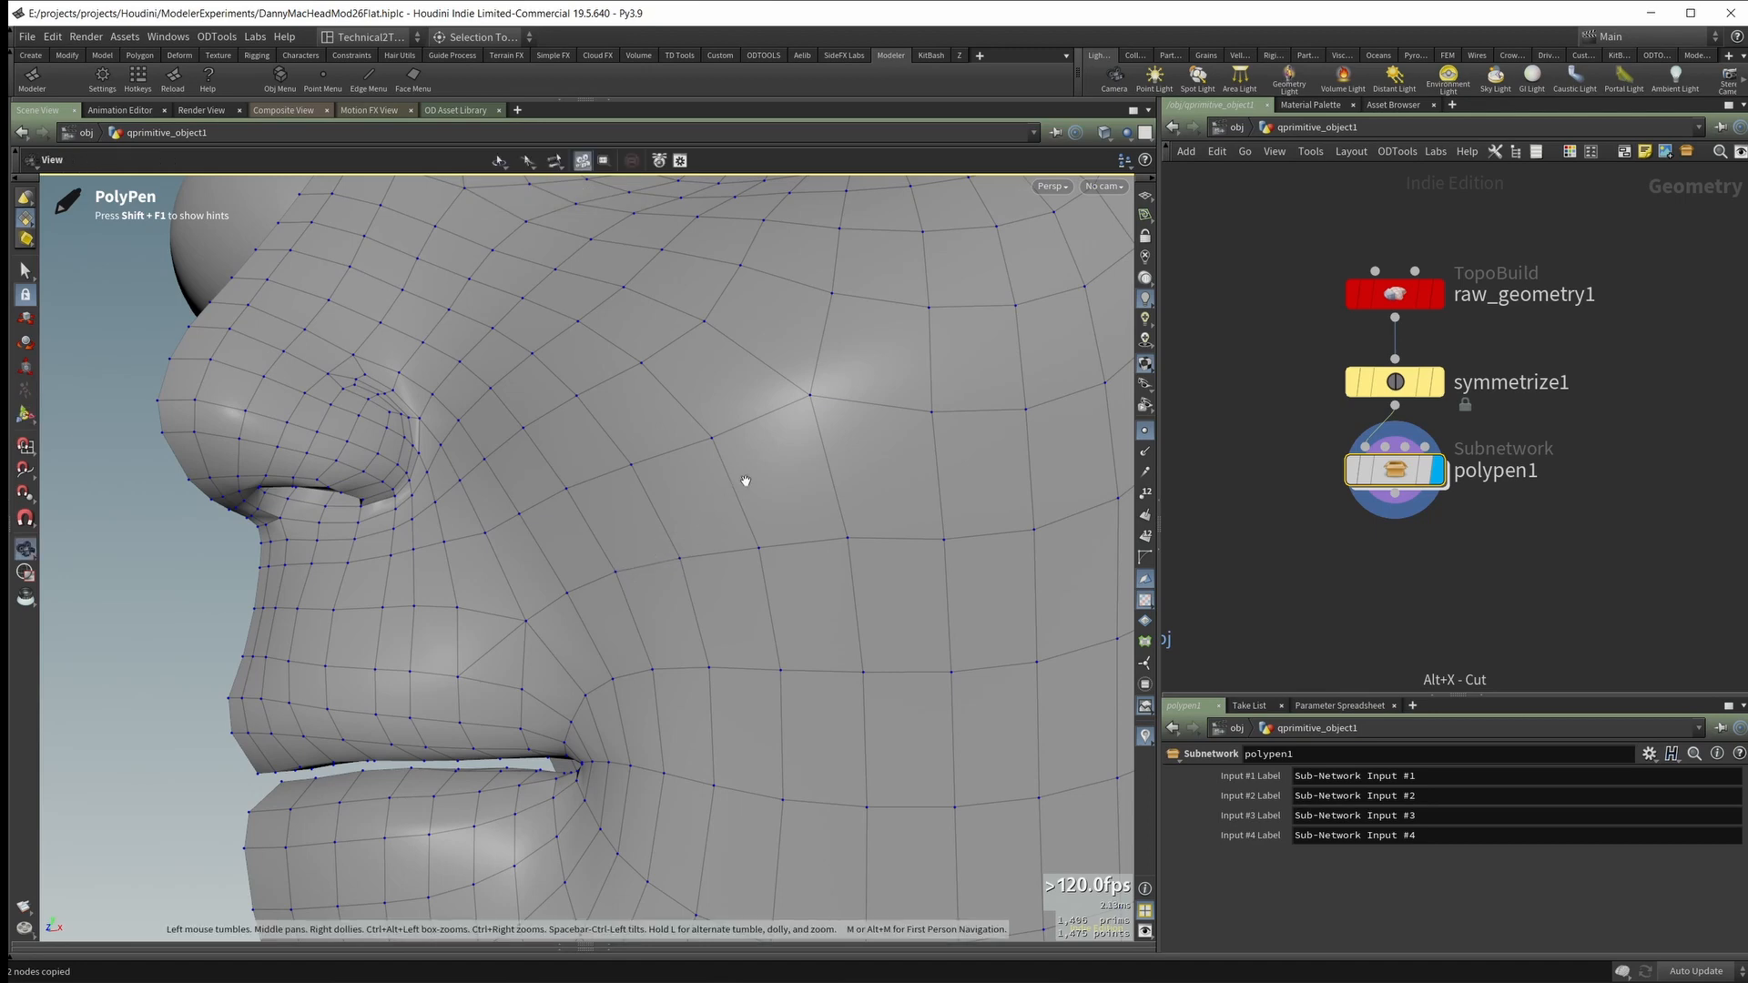
key(Tab)
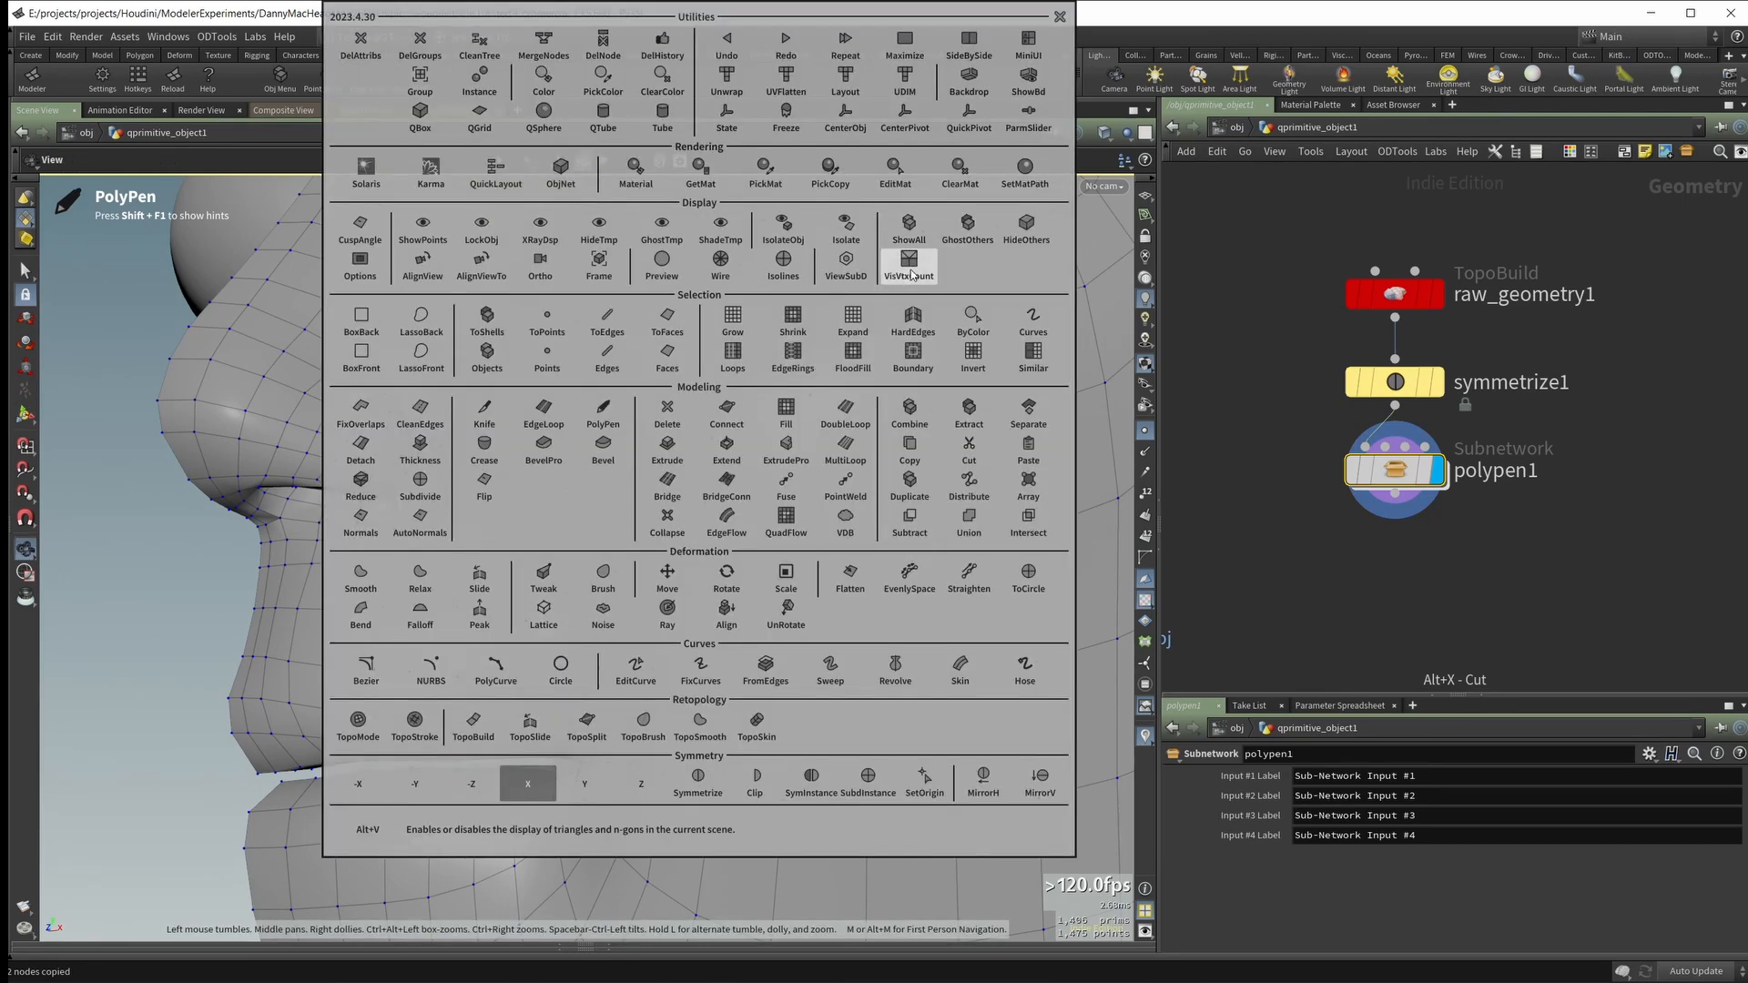
click(913, 271)
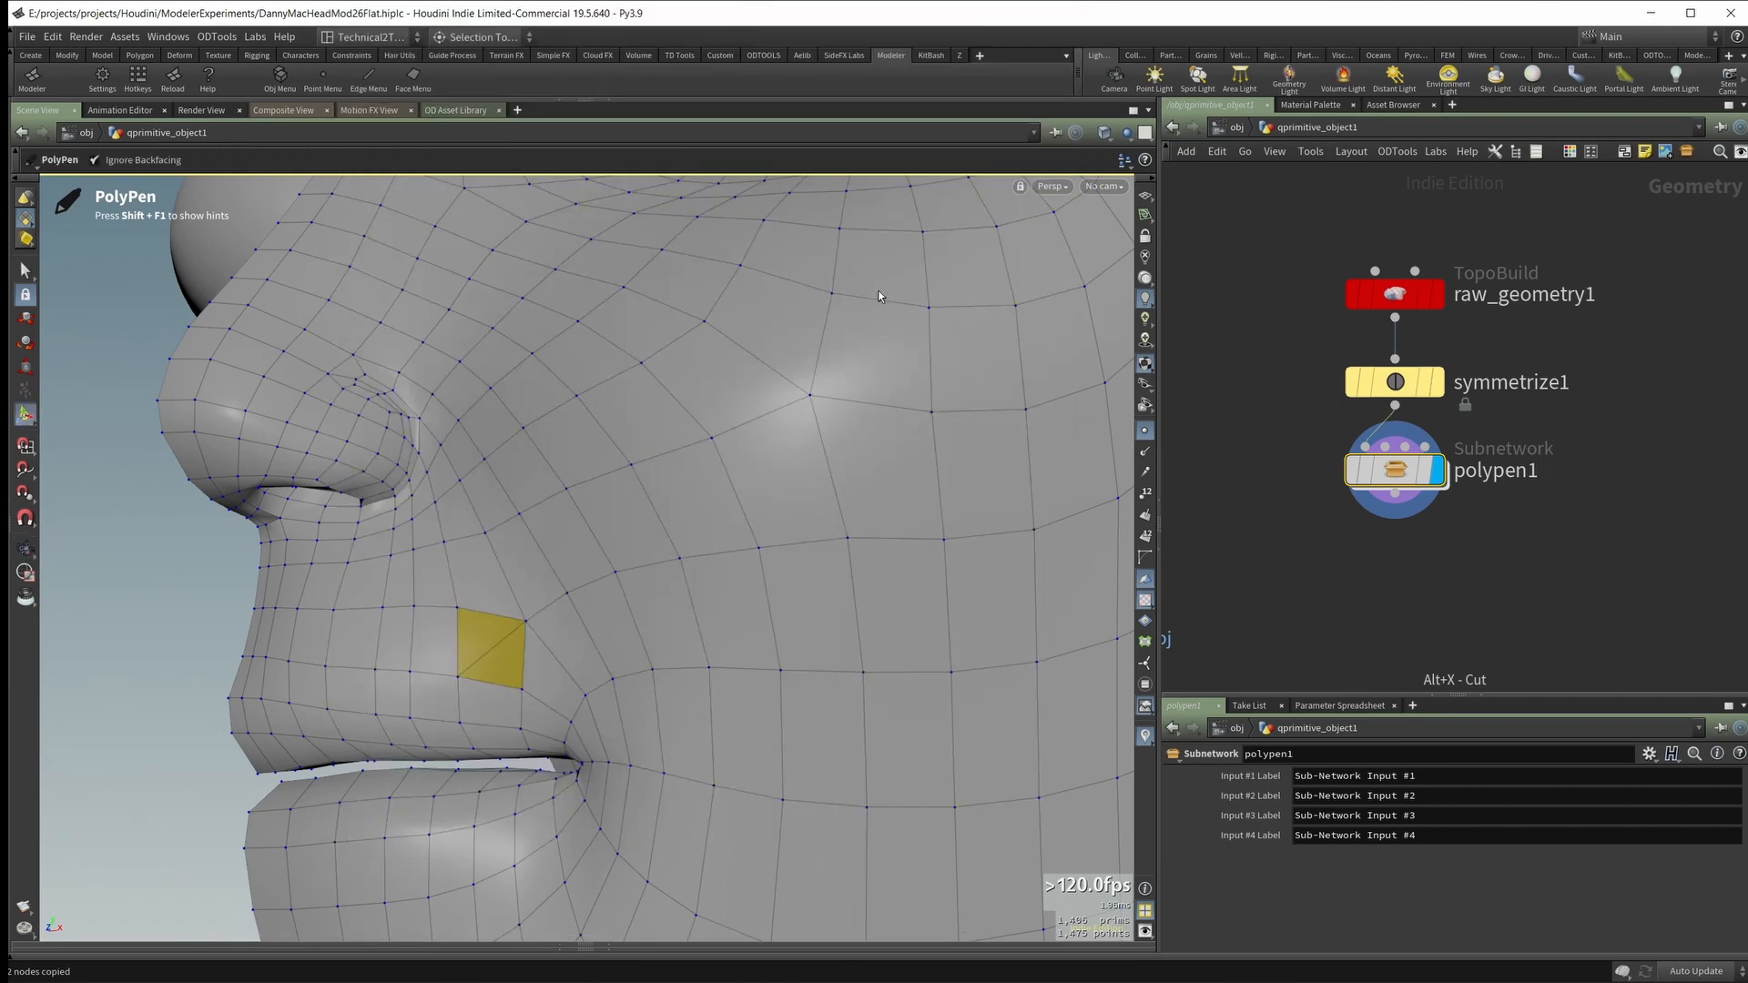
Step: Cut two more edges from the split quad above the mouth corner to the middles of neighbouring edges along the nose fold
mouse_move(510, 673)
alt+mouse_down()
mouse_move(619, 581)
mouse_move(574, 559)
alt+mouse_up()
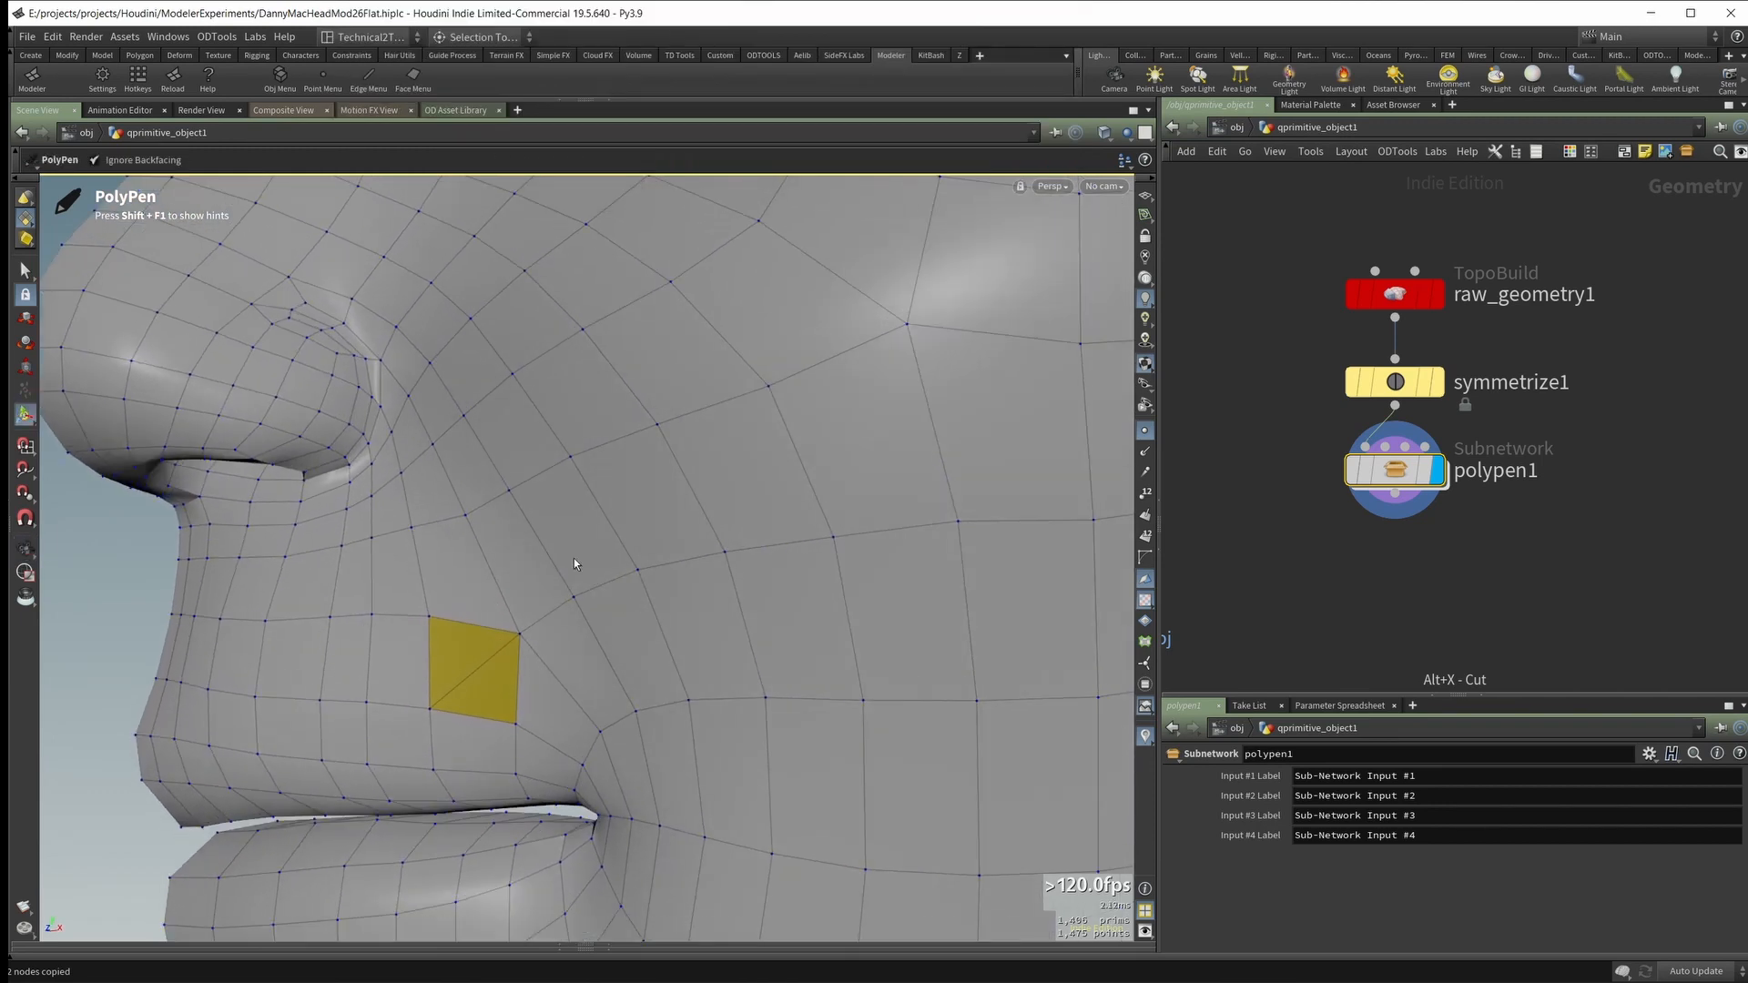
alt+middle_drag(574, 563, 476, 577)
mouse_move(476, 577)
alt+mouse_down()
mouse_move(425, 620)
mouse_move(475, 595)
alt+mouse_up()
mouse_move(475, 673)
alt+mouse_down()
mouse_move(436, 634)
mouse_move(459, 602)
alt+mouse_up()
mouse_move(464, 604)
alt+mouse_down()
mouse_move(513, 643)
mouse_move(515, 730)
mouse_move(510, 685)
alt+mouse_up()
mouse_move(539, 634)
alt+mouse_down()
mouse_move(577, 589)
mouse_move(546, 667)
mouse_move(482, 649)
mouse_move(446, 522)
mouse_move(432, 669)
alt+mouse_up()
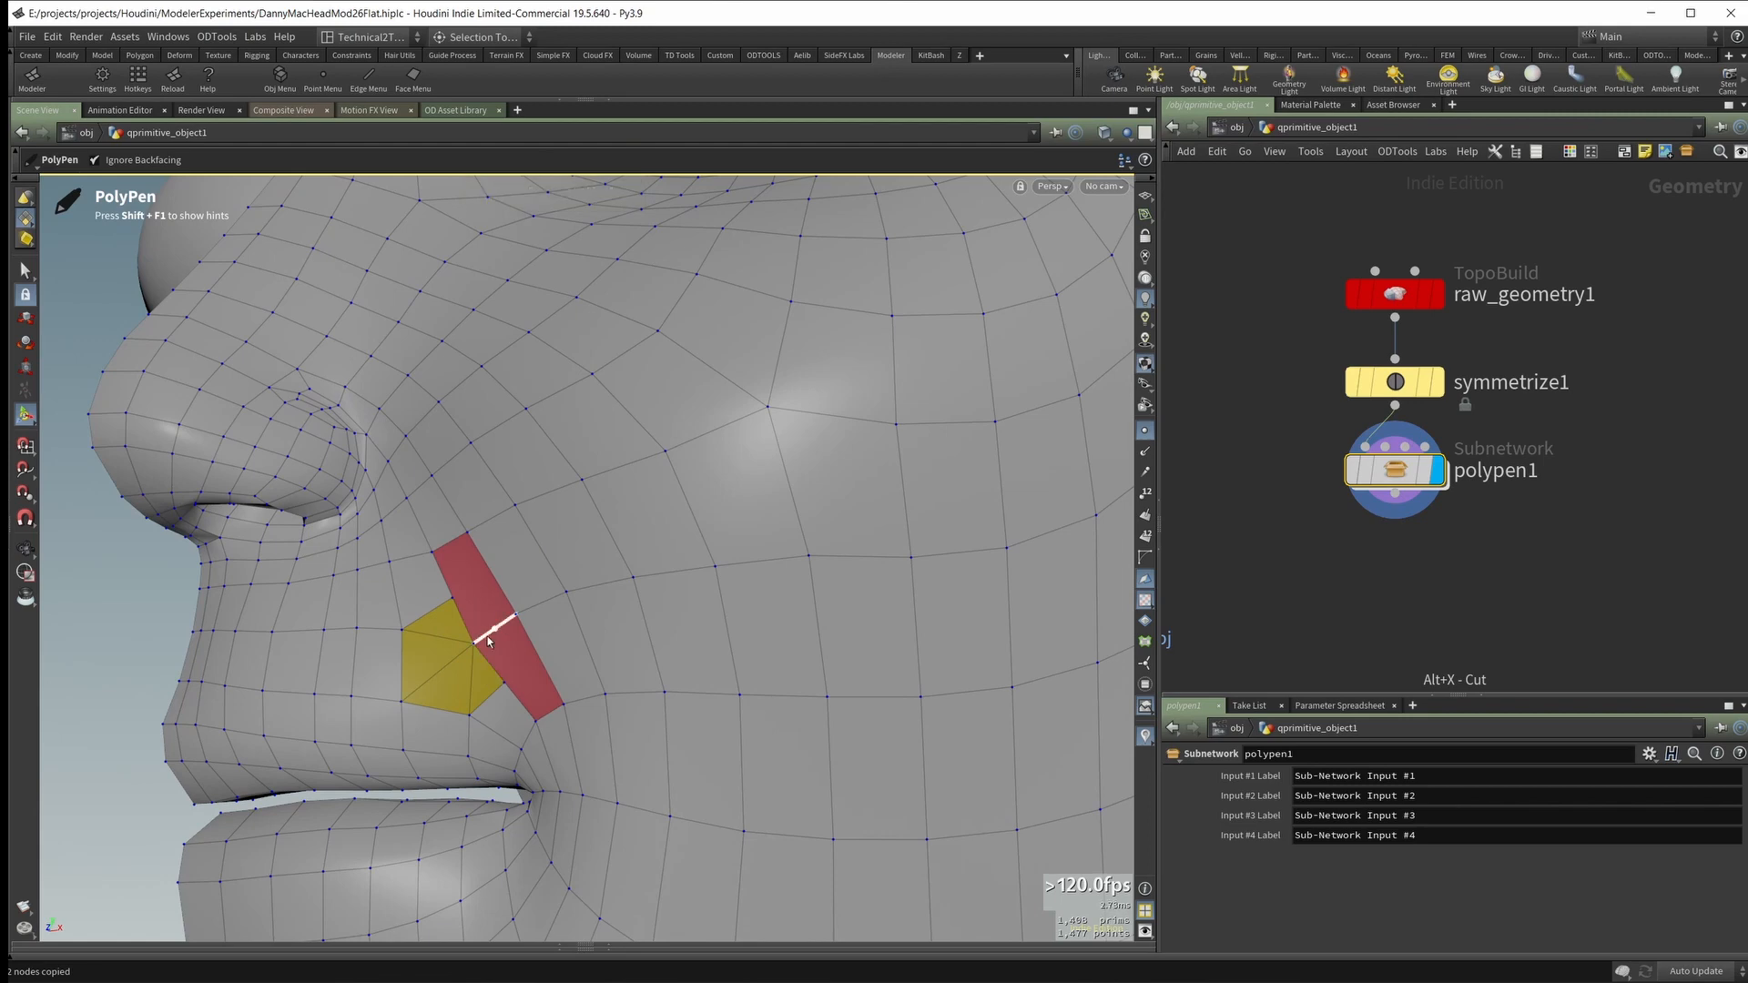
Step: Delete the diagonal edges inside the triangle cluster above the mouth corner to merge the triangles into quads
mouse_move(507, 616)
alt+mouse_down()
mouse_move(543, 613)
mouse_move(474, 613)
mouse_move(492, 661)
mouse_move(507, 624)
alt+mouse_up()
alt+right_drag(507, 625, 483, 605)
alt+drag(484, 605, 453, 636)
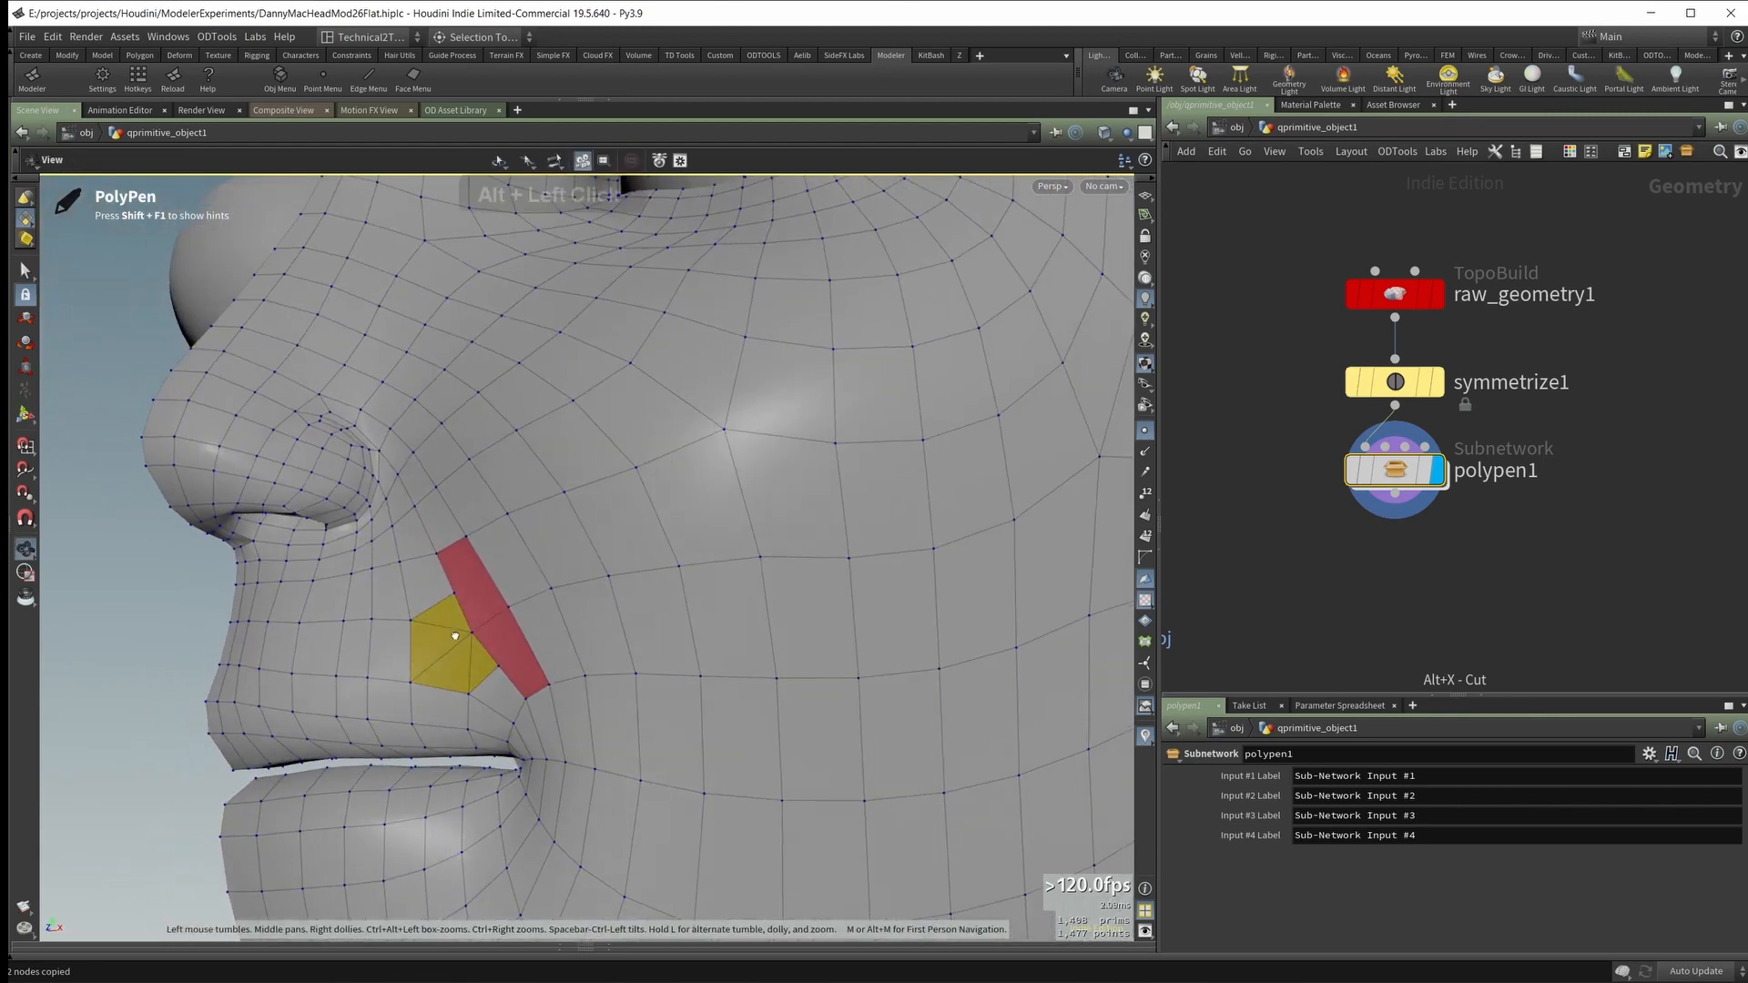
alt+right_drag(453, 636, 455, 633)
alt+drag(454, 634, 450, 632)
ctrl+shift+click(449, 632)
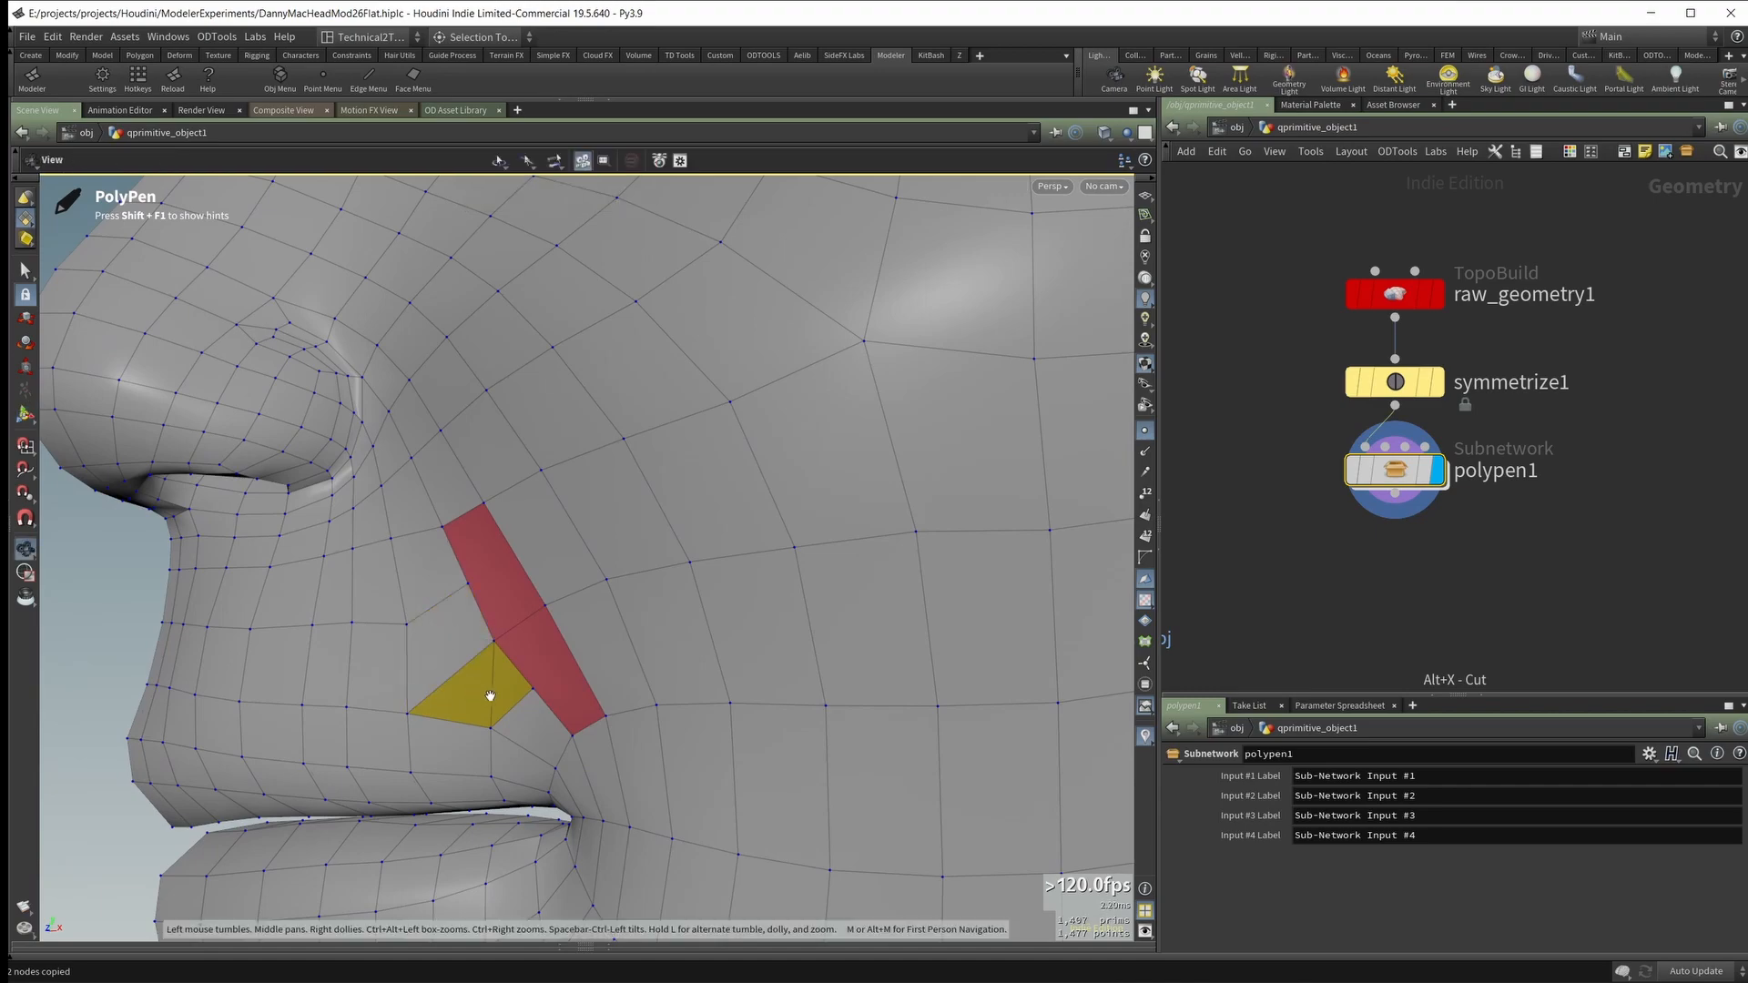
alt+drag(488, 695, 546, 625)
ctrl+shift+click(494, 686)
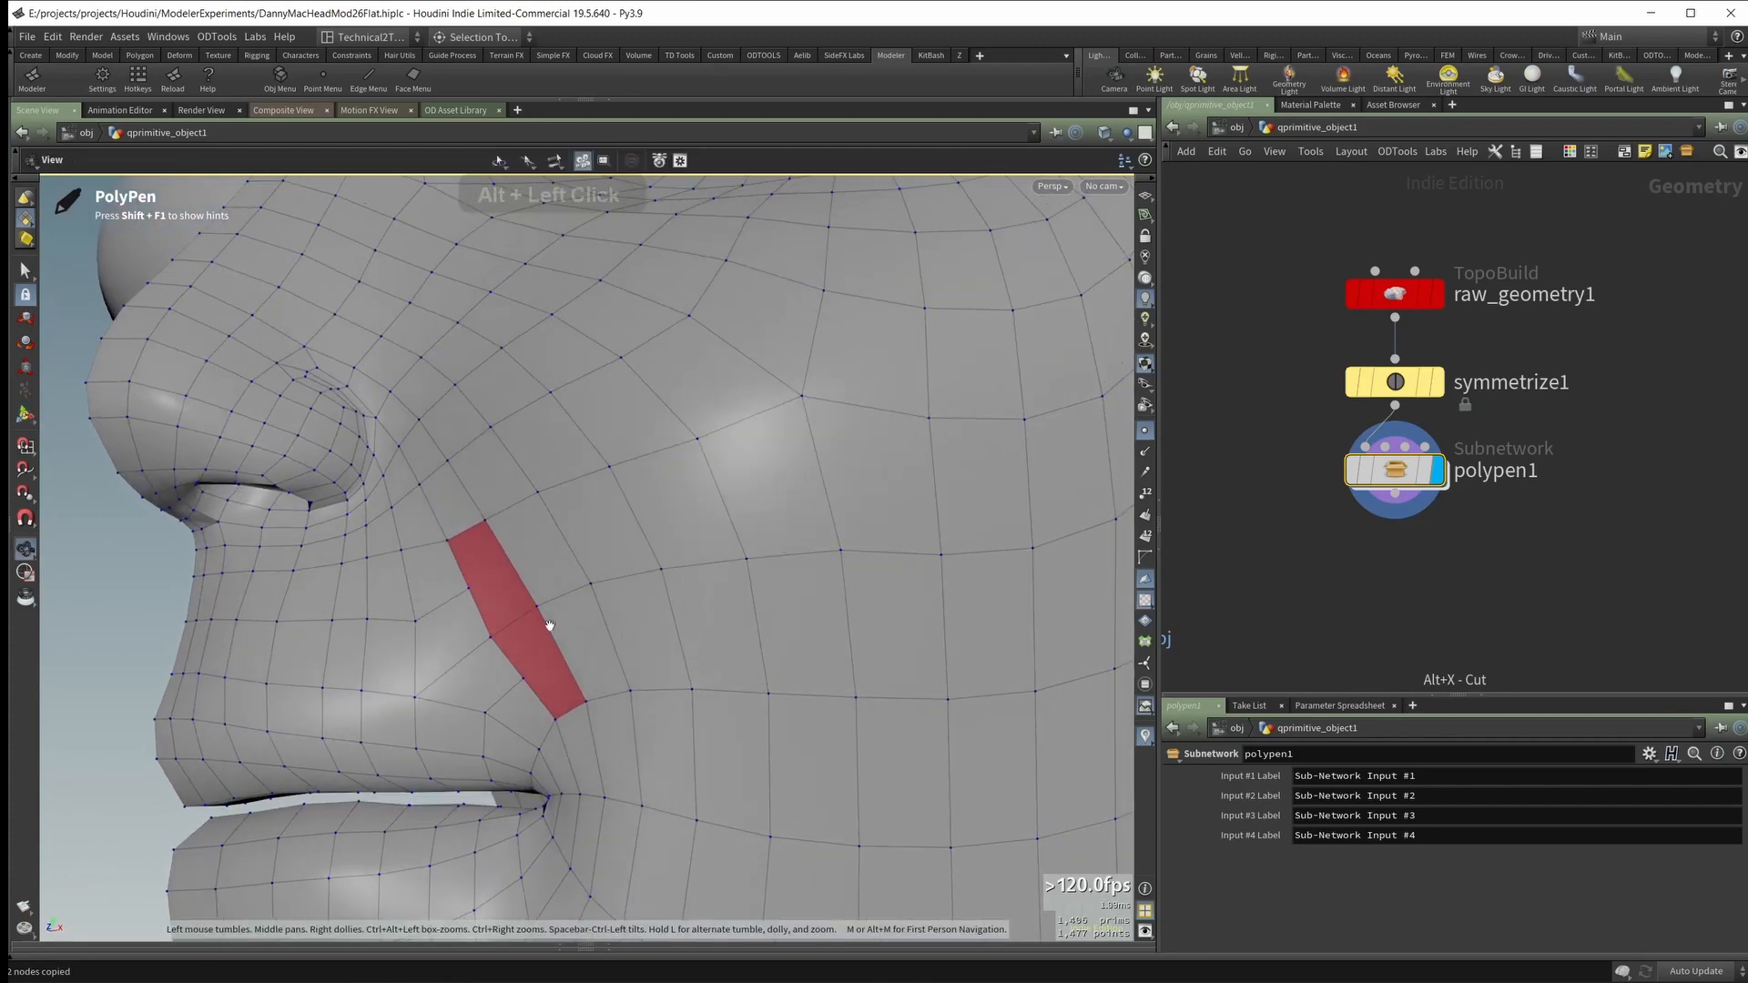
Step: Try to split the edge running from the outer cheek pole up toward the eye with a new midpoint
alt+right_drag(546, 624, 566, 528)
alt+middle_drag(566, 528, 467, 525)
alt+drag(492, 546, 421, 619)
alt+middle_drag(489, 445, 398, 550)
alt+right_drag(398, 550, 414, 532)
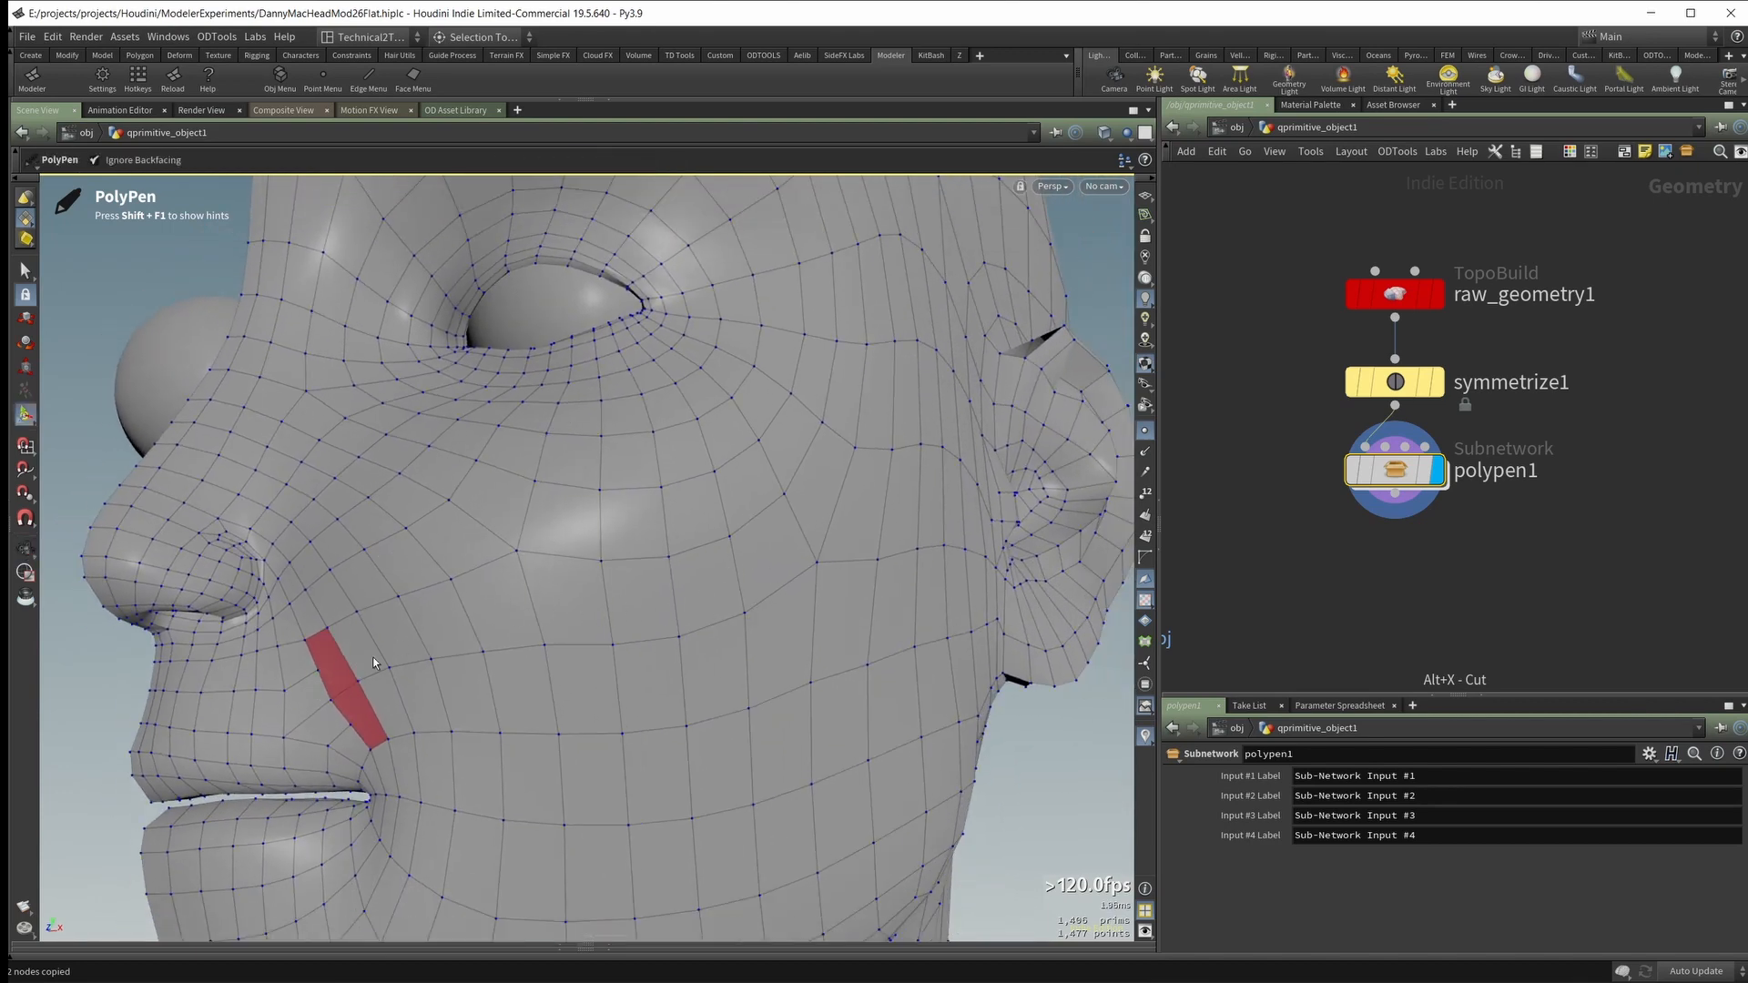
alt+drag(373, 657, 434, 621)
alt+drag(724, 582, 687, 531)
alt+right_drag(687, 531, 772, 523)
alt+drag(773, 524, 784, 565)
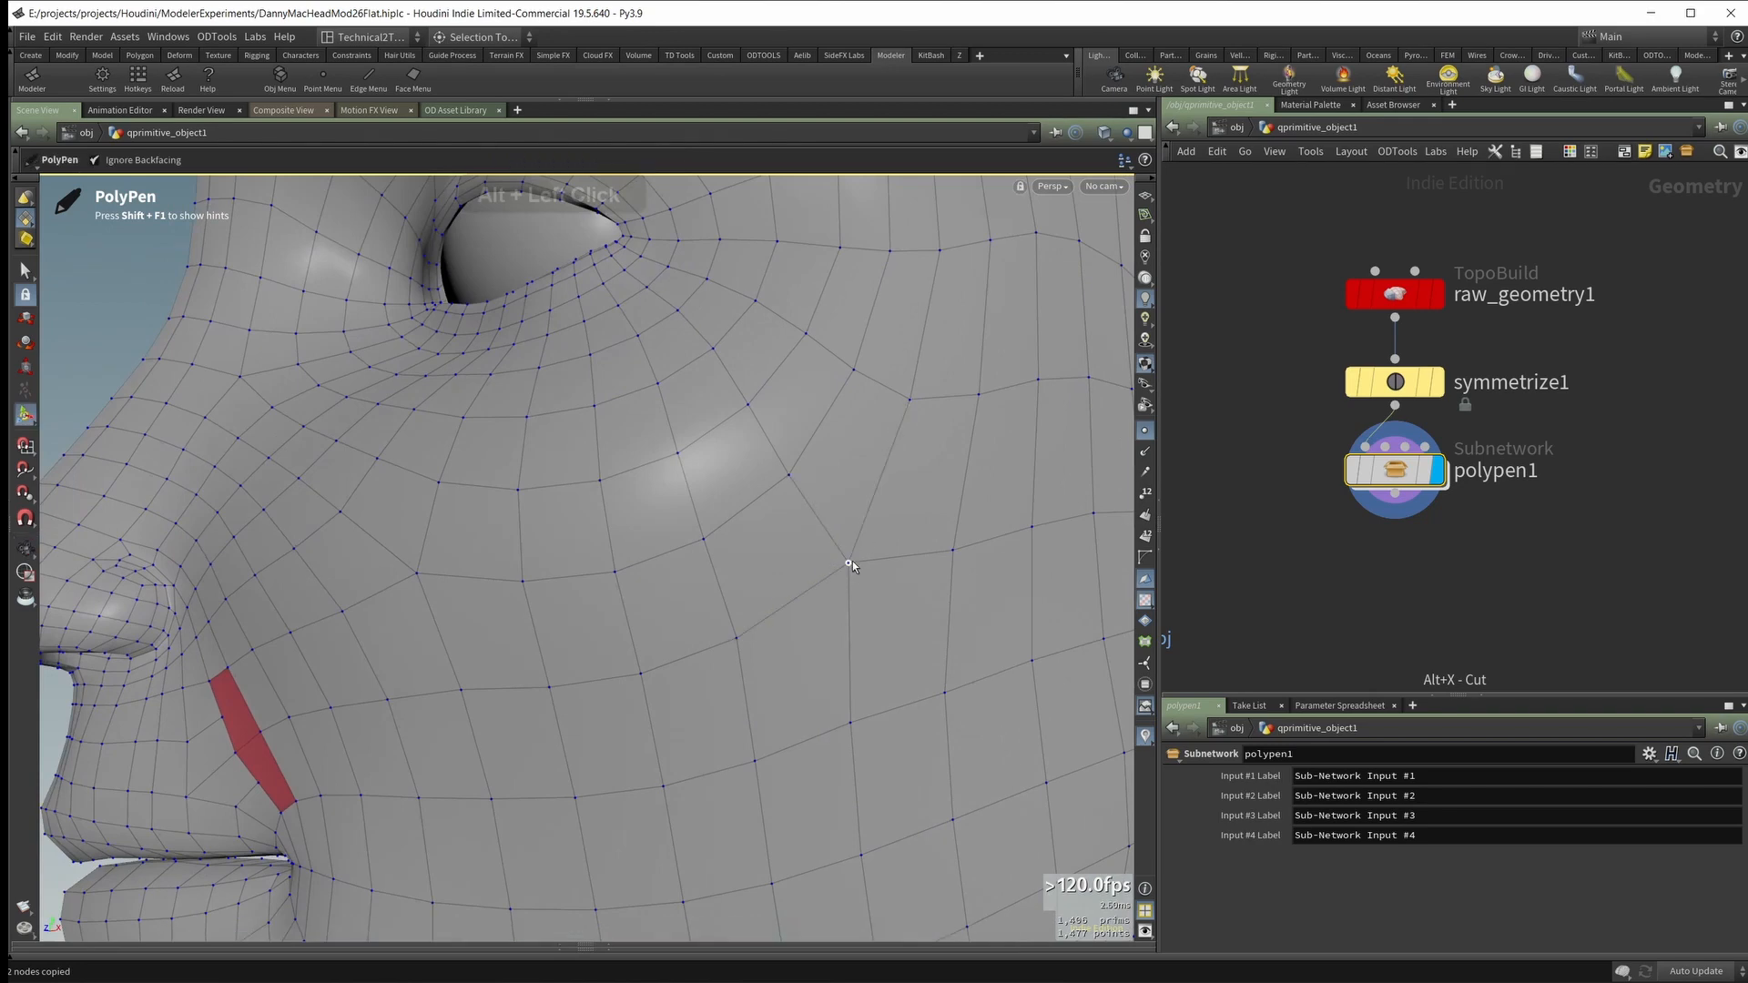
click(818, 519)
alt+drag(806, 496, 804, 529)
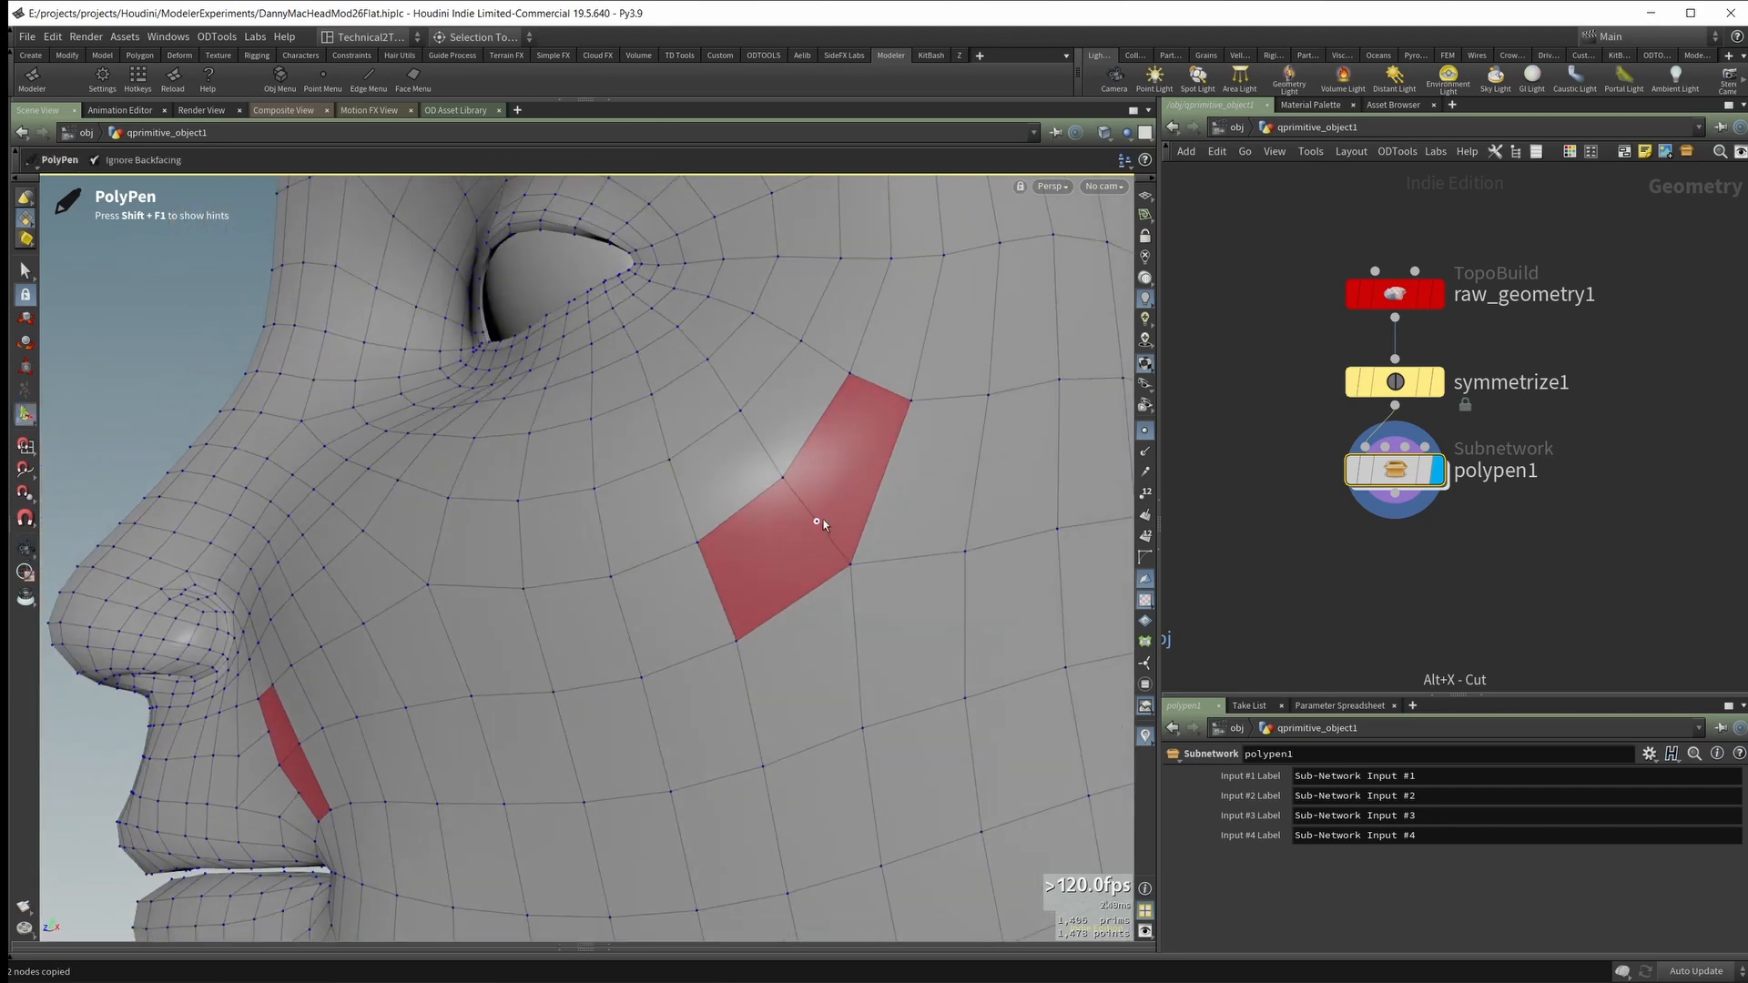
mouse_move(816, 528)
alt+mouse_down()
mouse_move(815, 546)
mouse_move(808, 534)
mouse_move(827, 538)
mouse_move(770, 537)
mouse_move(806, 526)
alt+mouse_up()
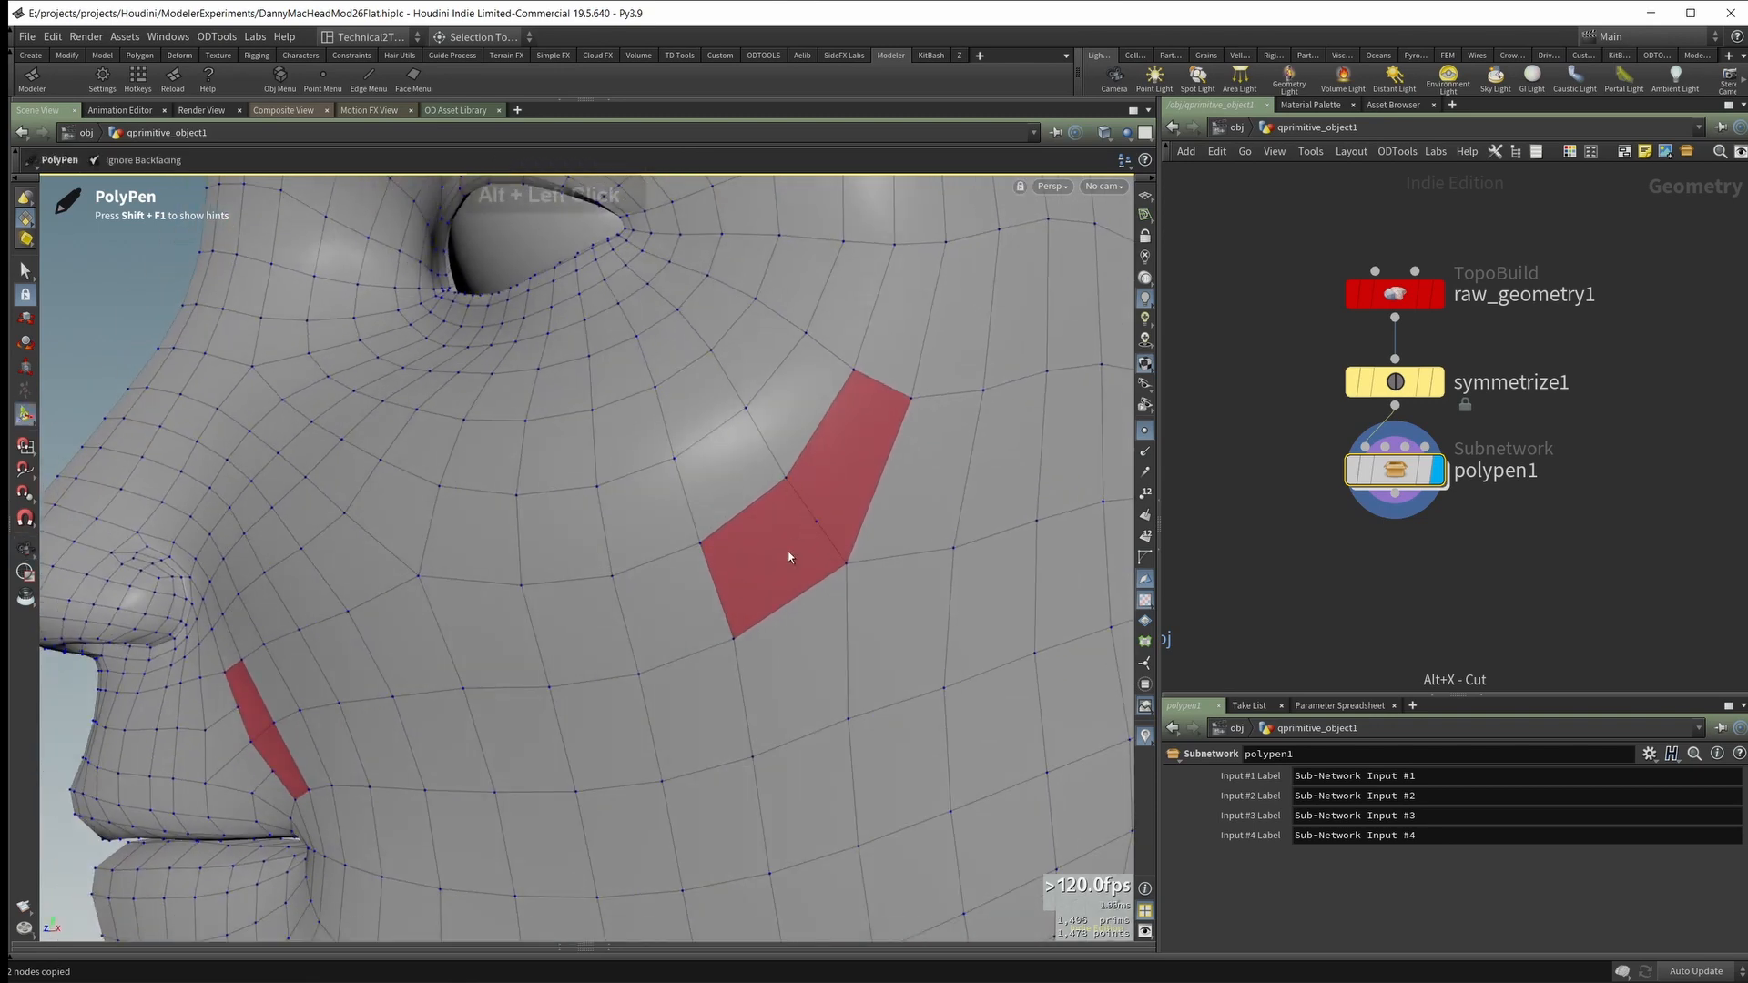
alt+drag(739, 571, 768, 507)
alt+drag(860, 538, 788, 579)
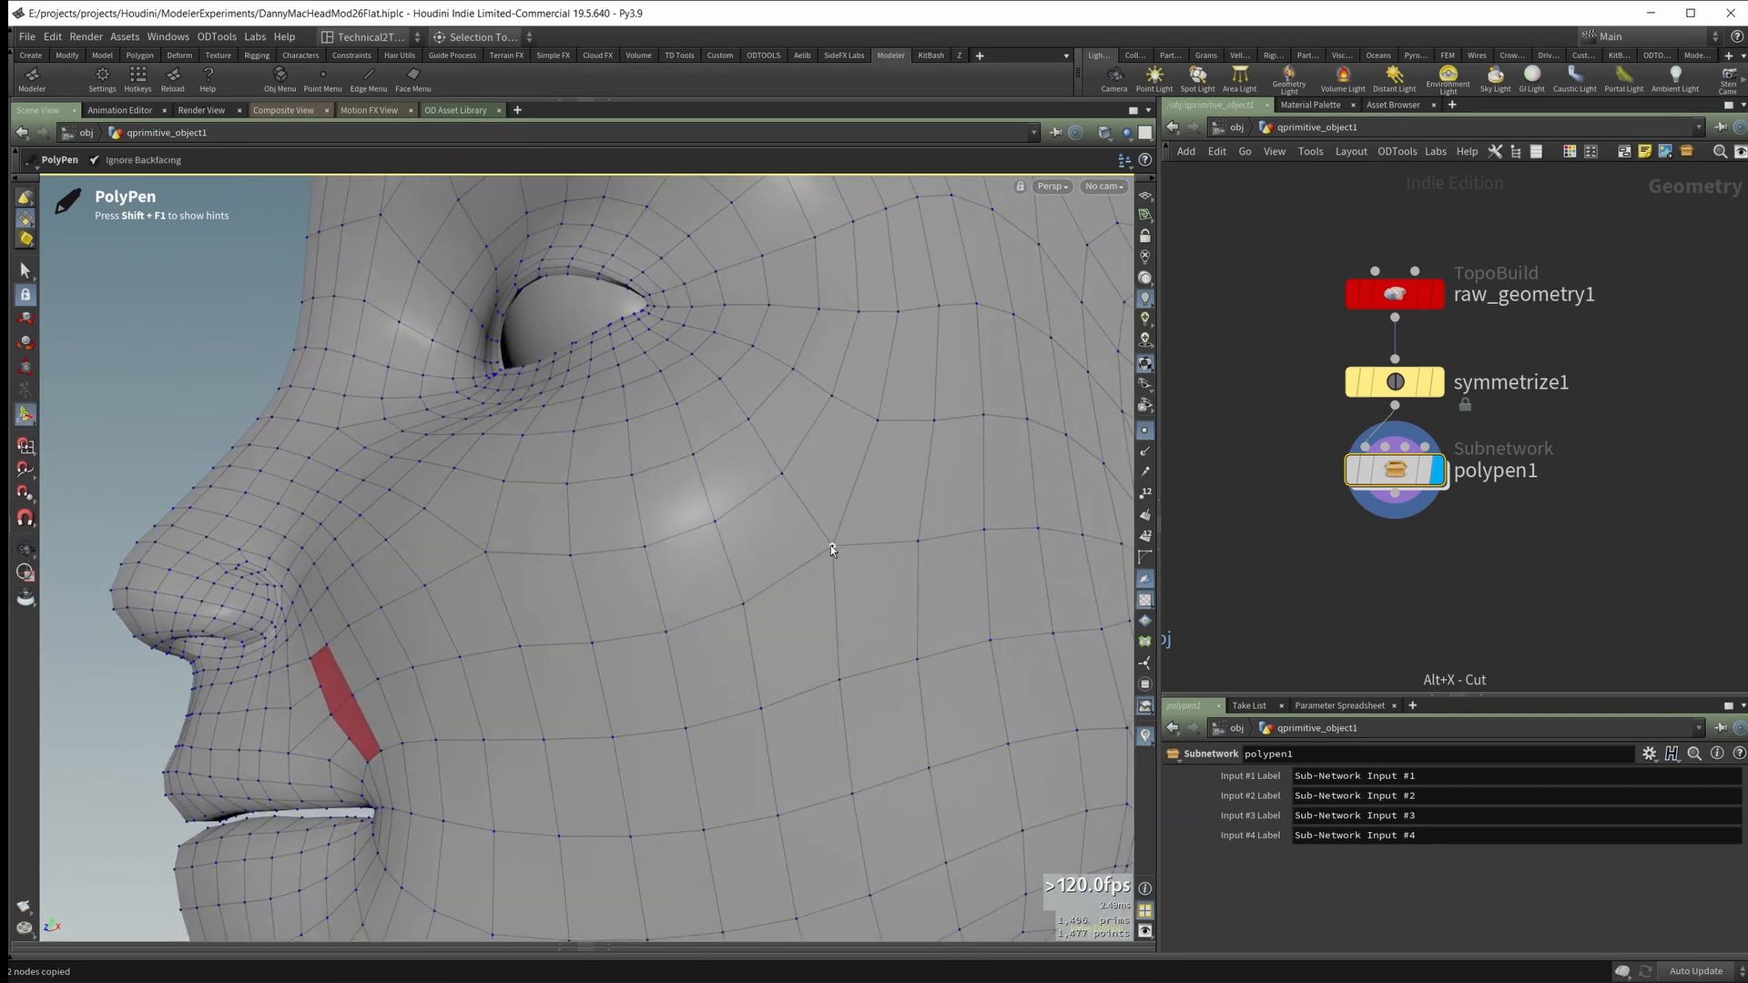
Step: Split the outer cheek pole's edge on the mouth side with a midpoint and insert an edge loop across the cheek
alt+drag(788, 598, 507, 611)
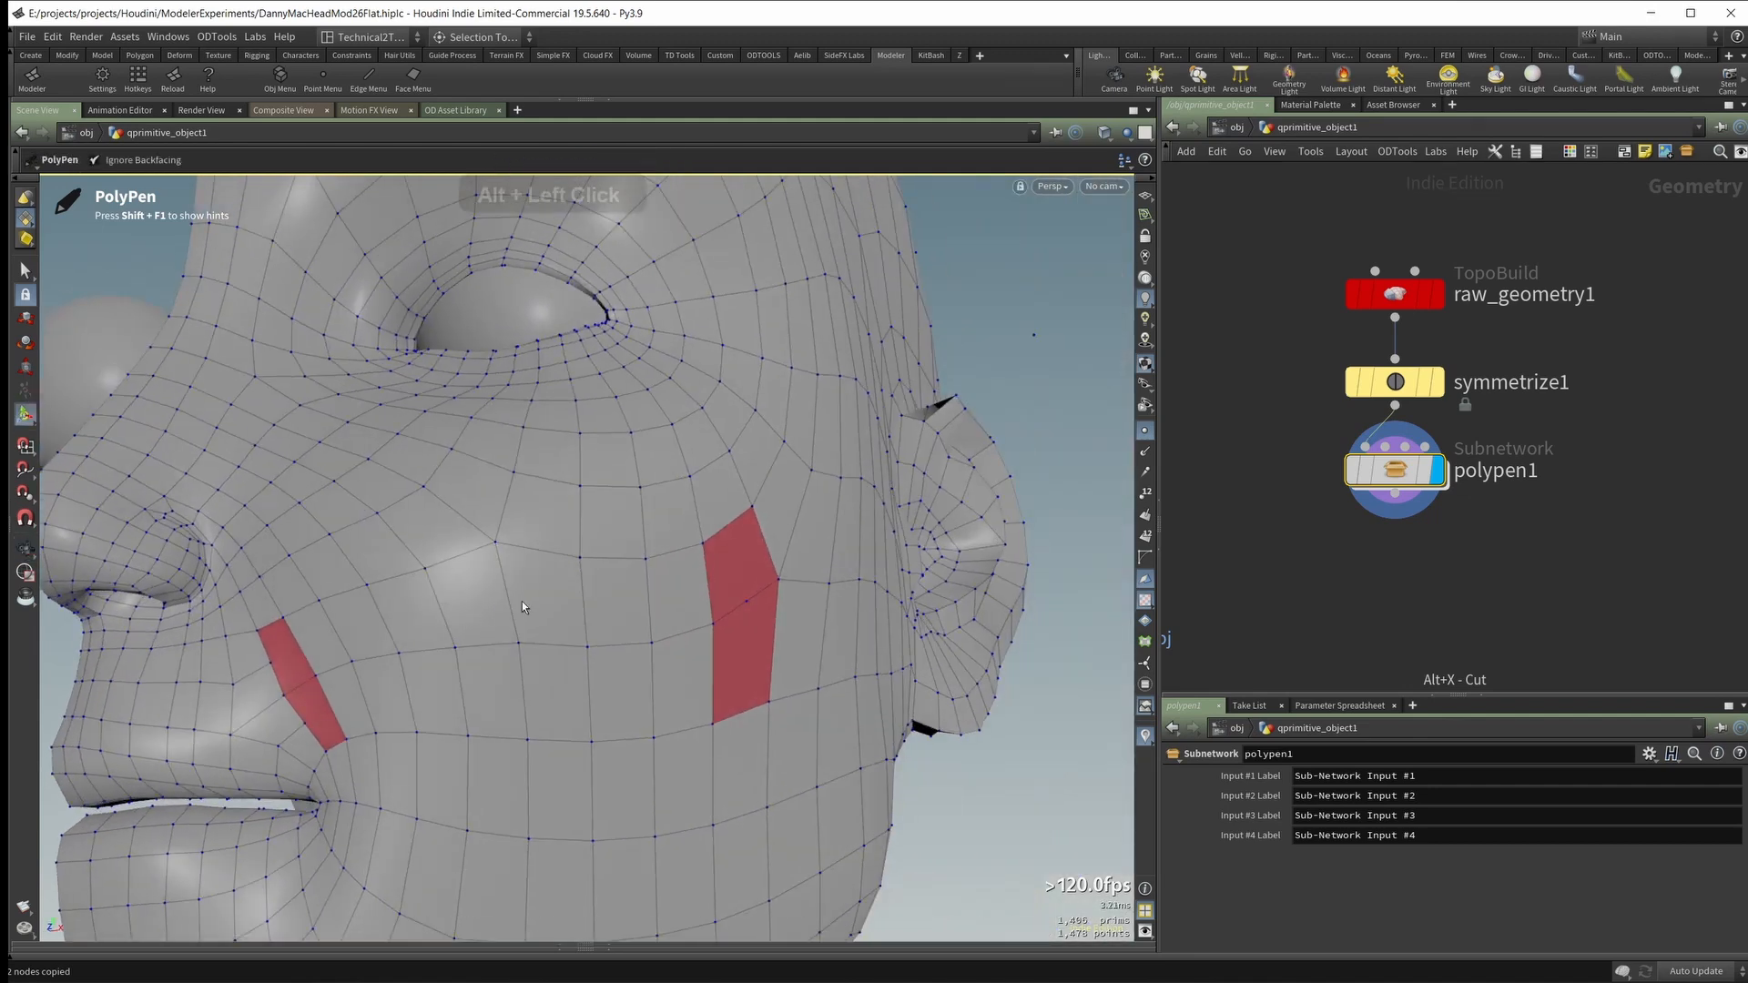
shift+click(508, 600)
alt+drag(520, 598, 827, 577)
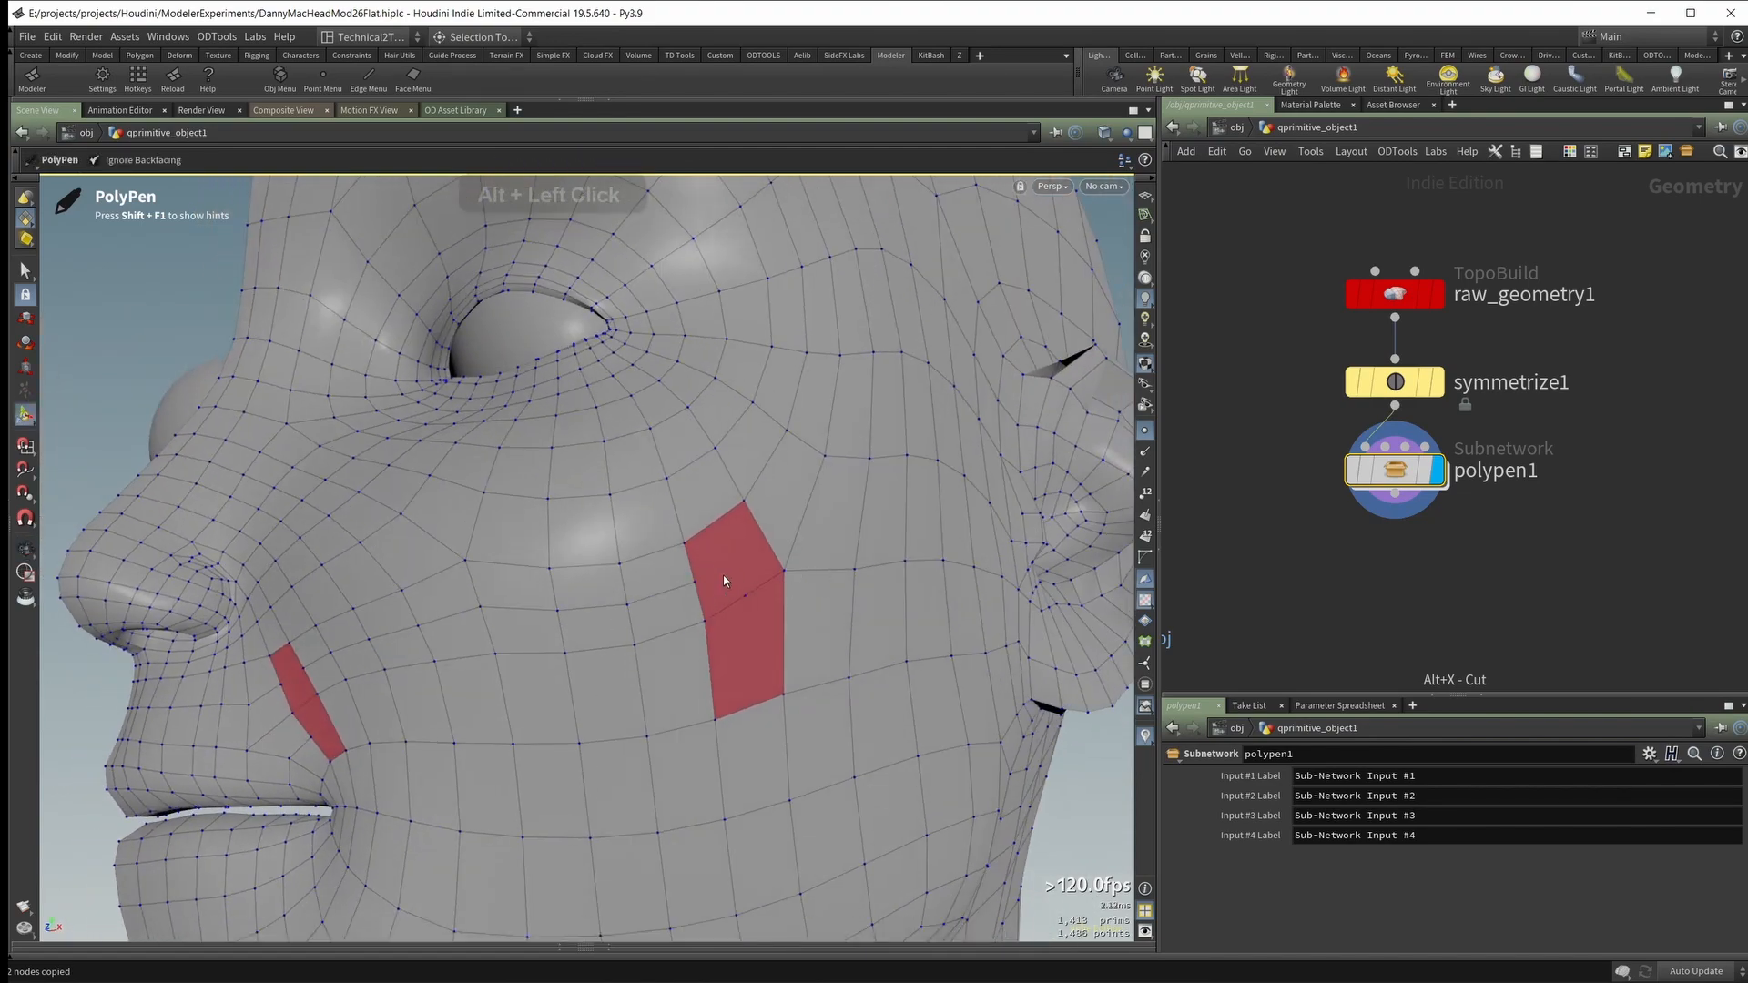
alt+drag(717, 579, 736, 571)
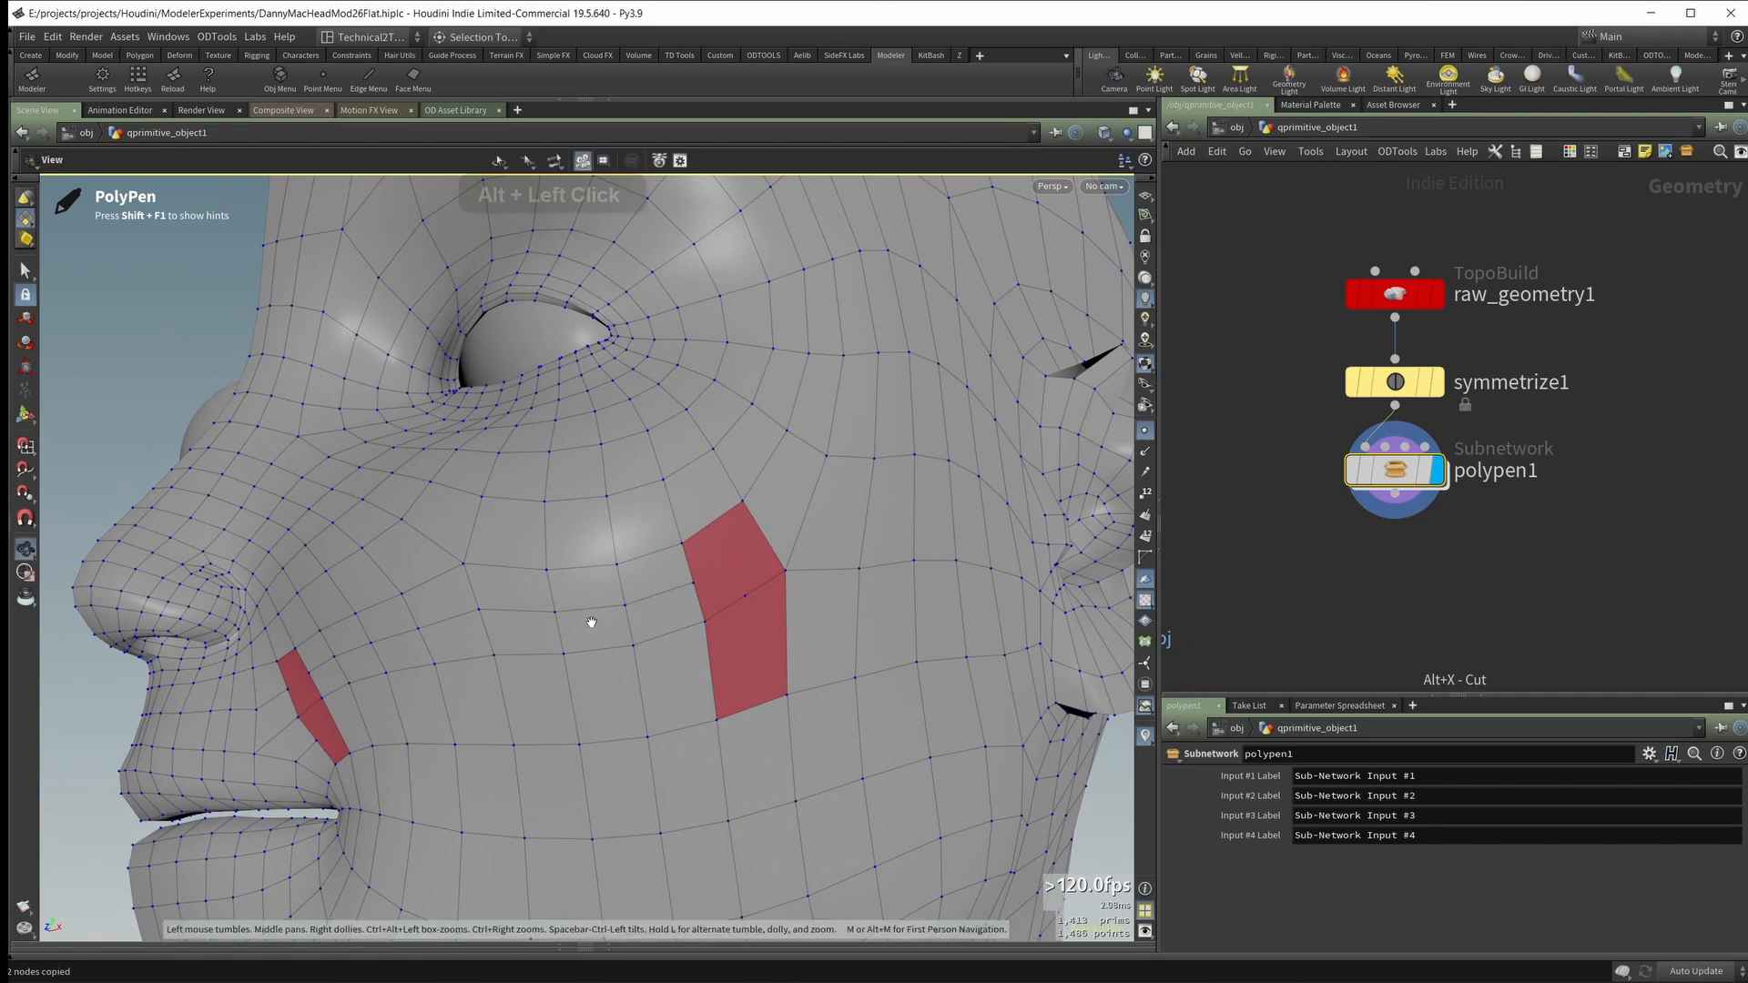
alt+drag(591, 622, 554, 695)
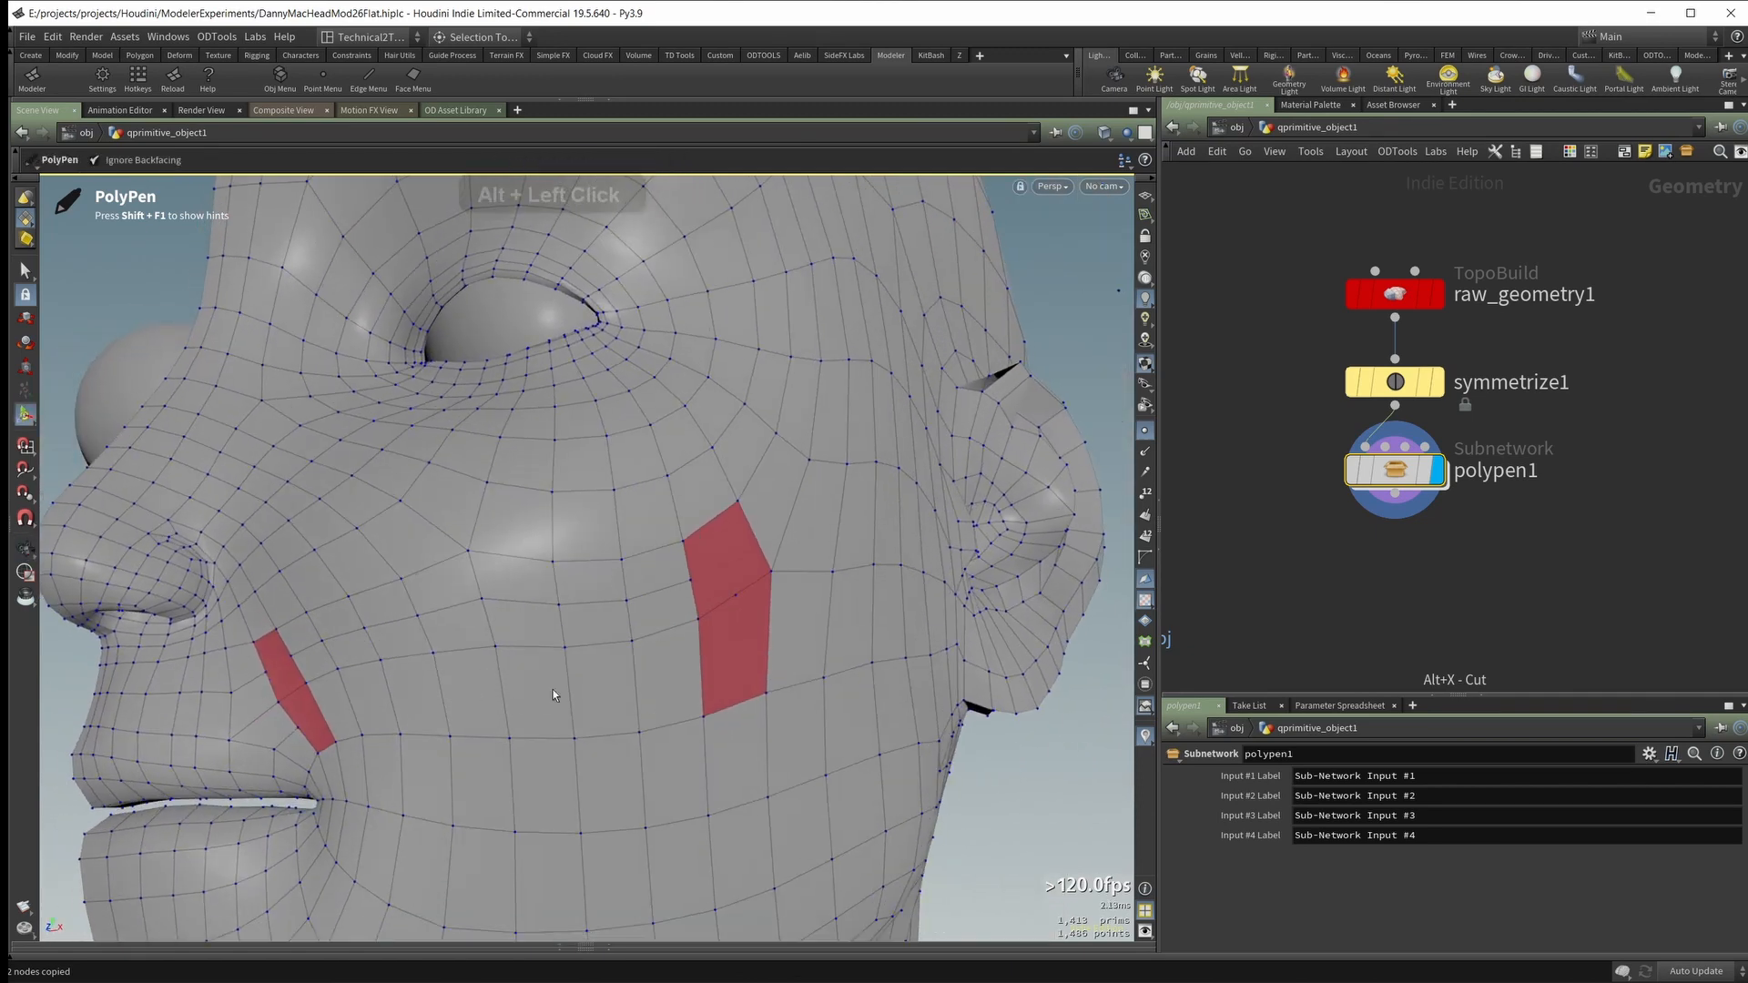
Step: Insert another edge loop across the cheek between the nose fold and the outer cheek n-gons
alt+drag(441, 675, 546, 609)
alt+drag(659, 688, 583, 660)
alt+middle_drag(382, 676, 560, 671)
alt+drag(560, 671, 570, 651)
alt+drag(874, 620, 827, 632)
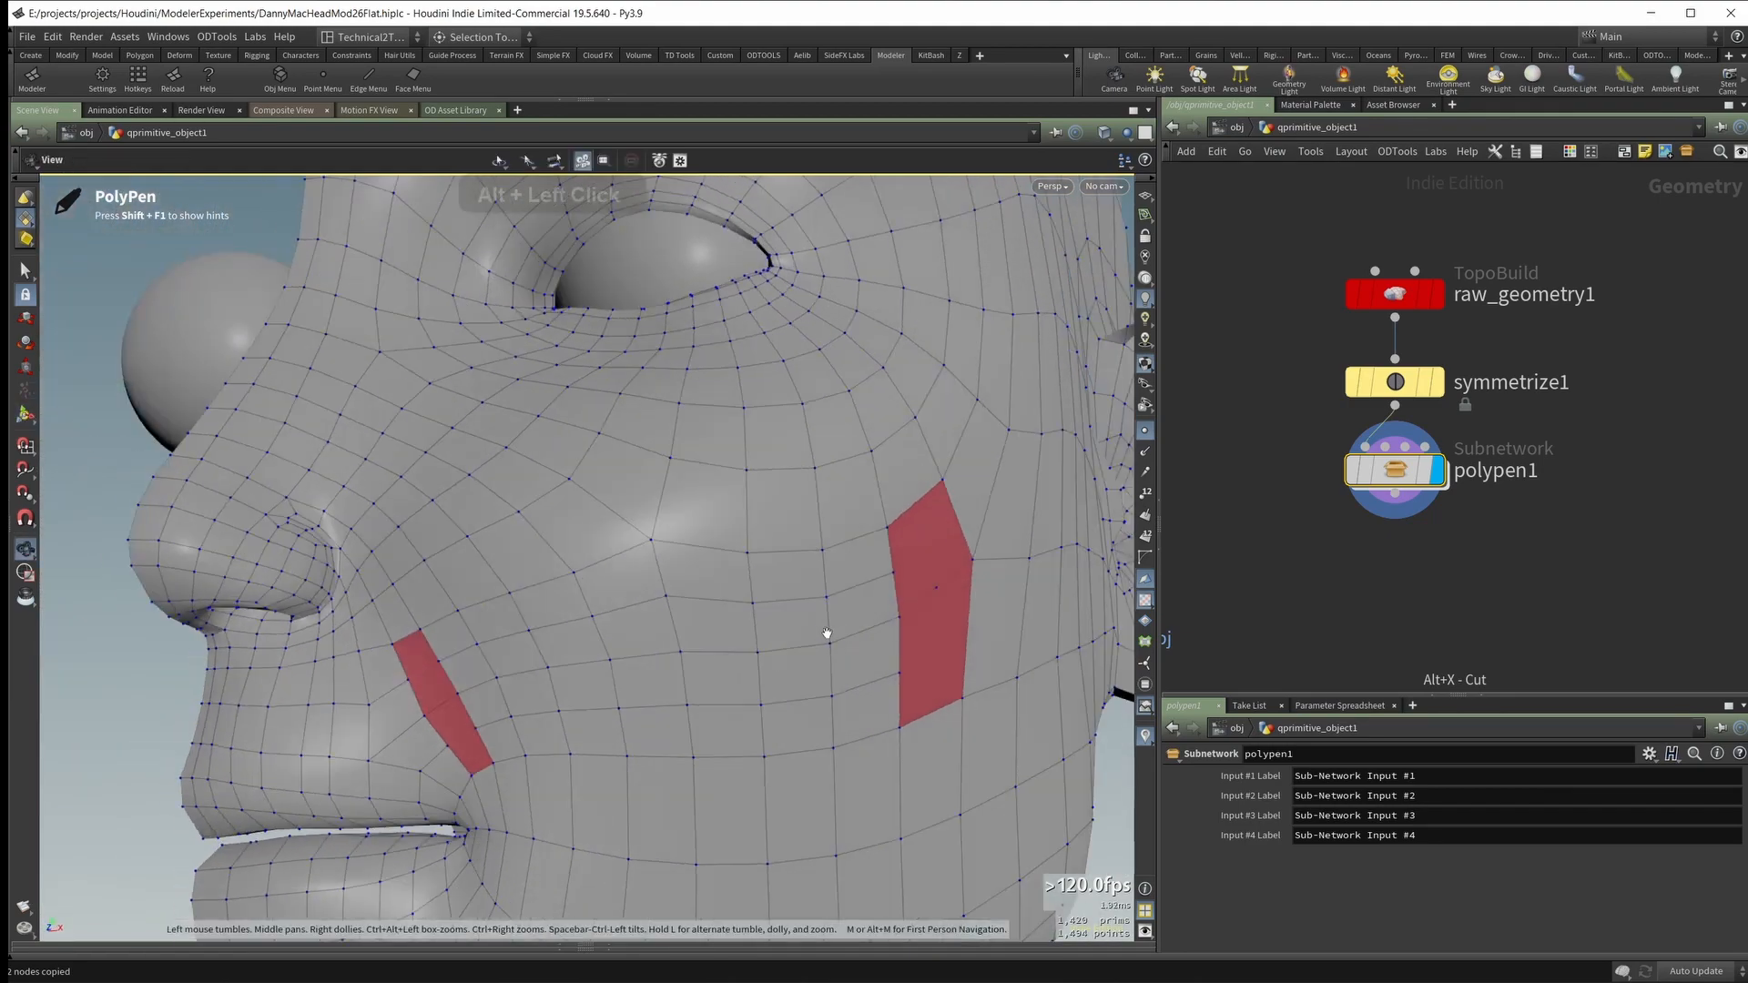
alt+drag(606, 688, 500, 554)
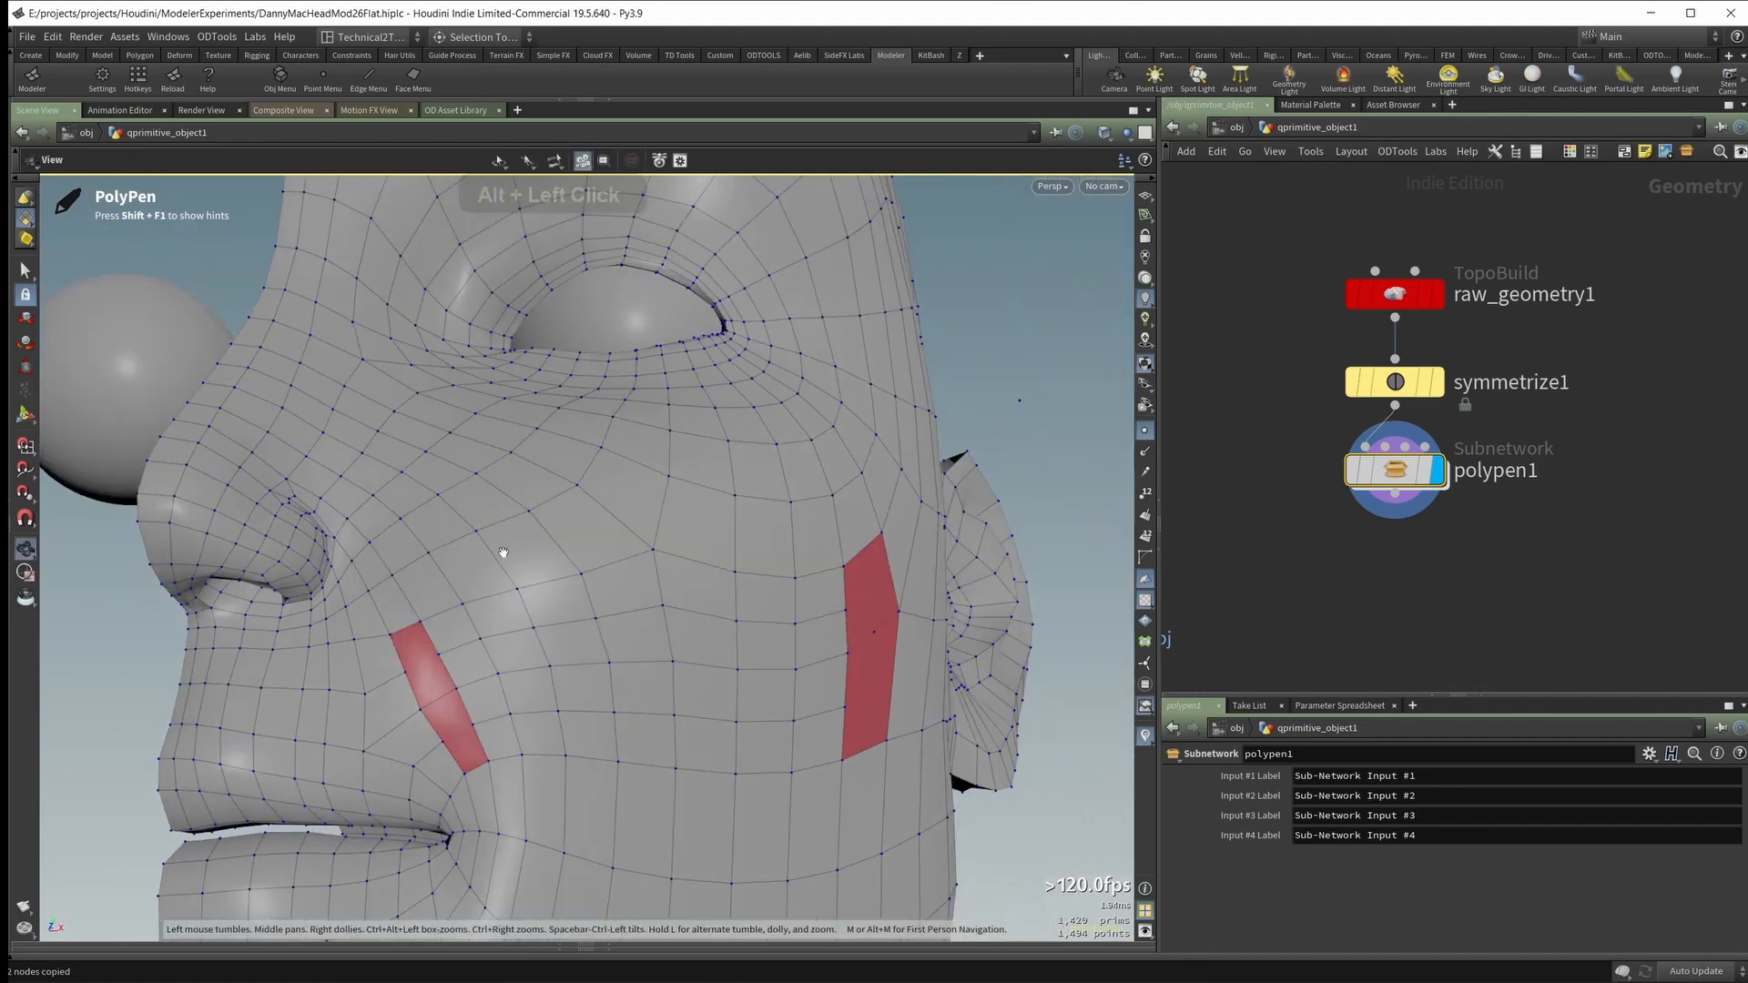
Step: Cut edges across the elongated n-gon between the nose fold and the mouth corner to divide it into quads
alt+right_drag(500, 554, 488, 647)
ctrl+drag(414, 702, 448, 684)
alt+drag(487, 696, 548, 698)
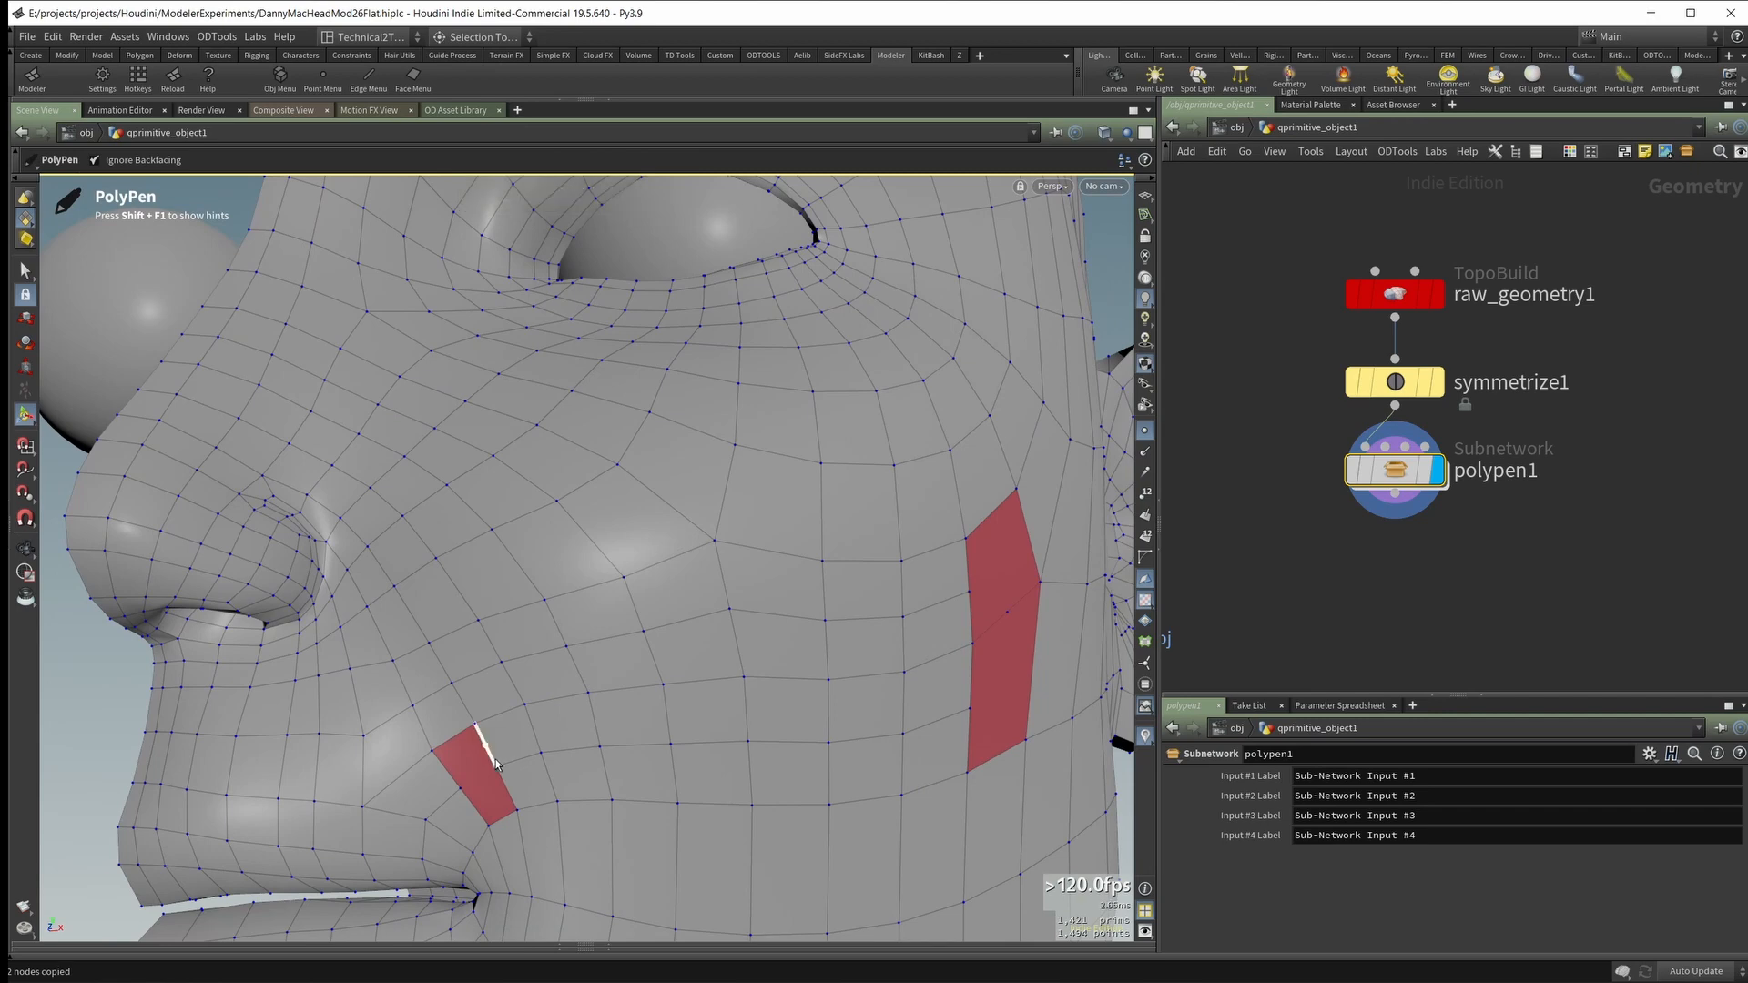
ctrl+drag(462, 791, 502, 768)
alt+drag(619, 724, 586, 706)
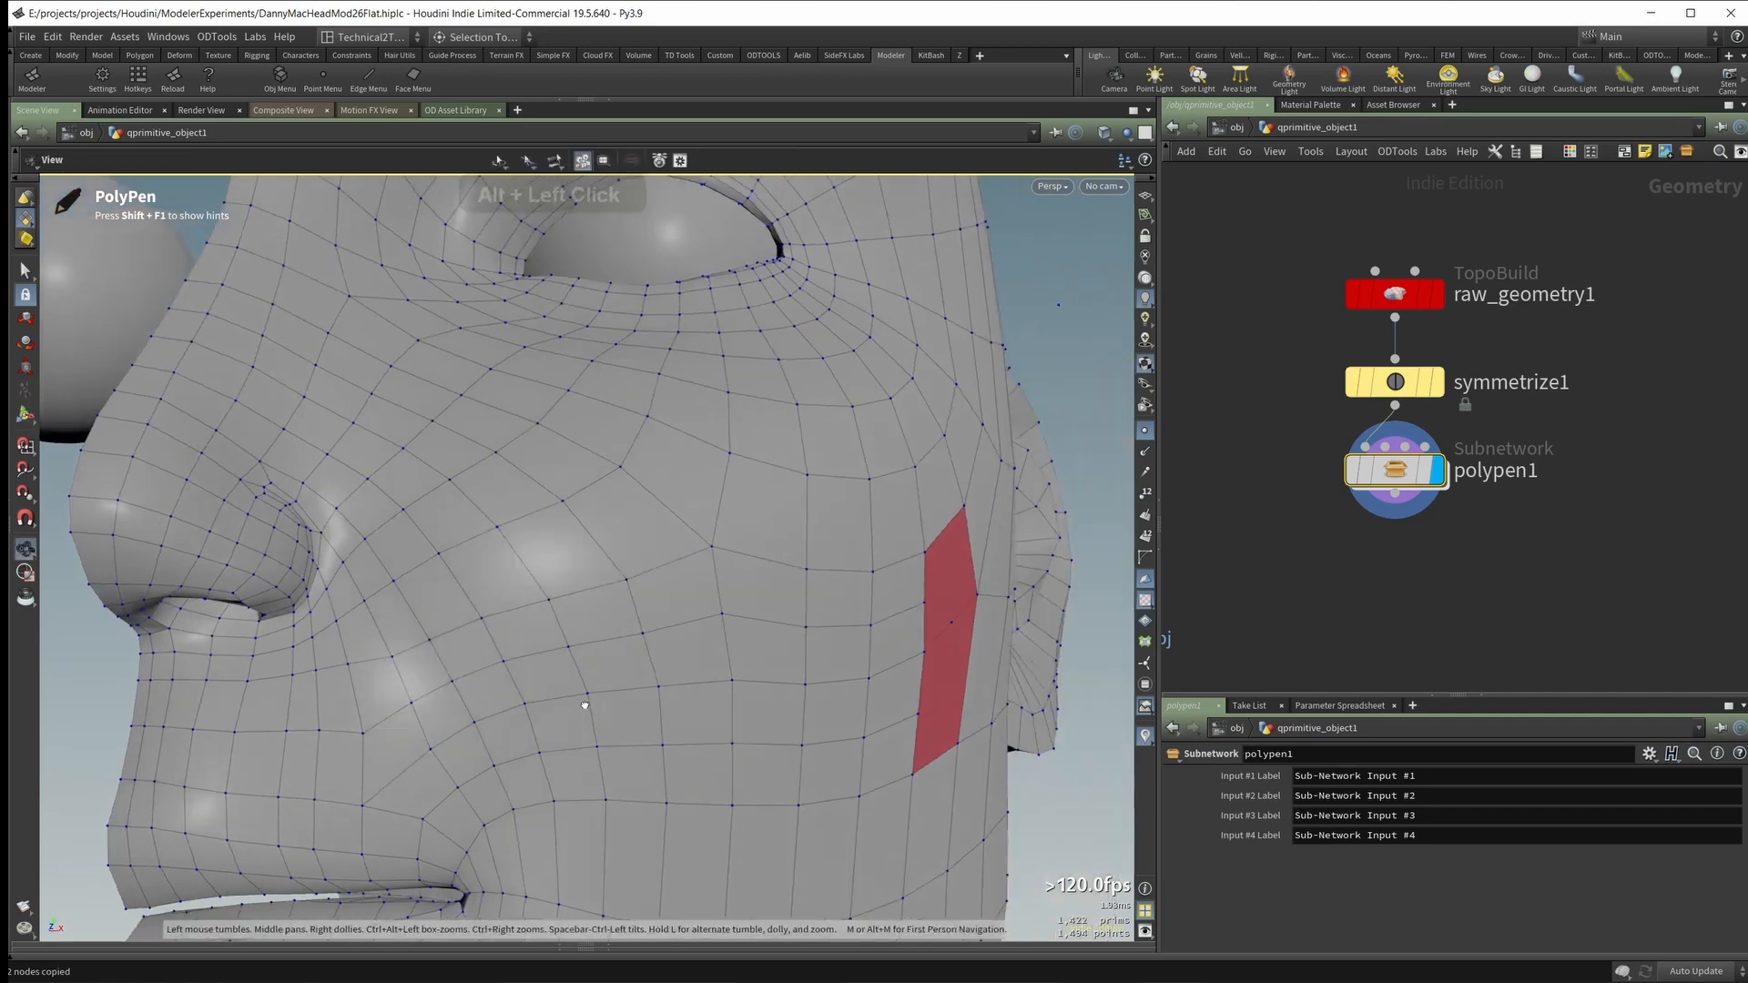
alt+right_drag(585, 706, 510, 671)
alt+middle_drag(465, 683, 380, 705)
alt+drag(380, 705, 313, 748)
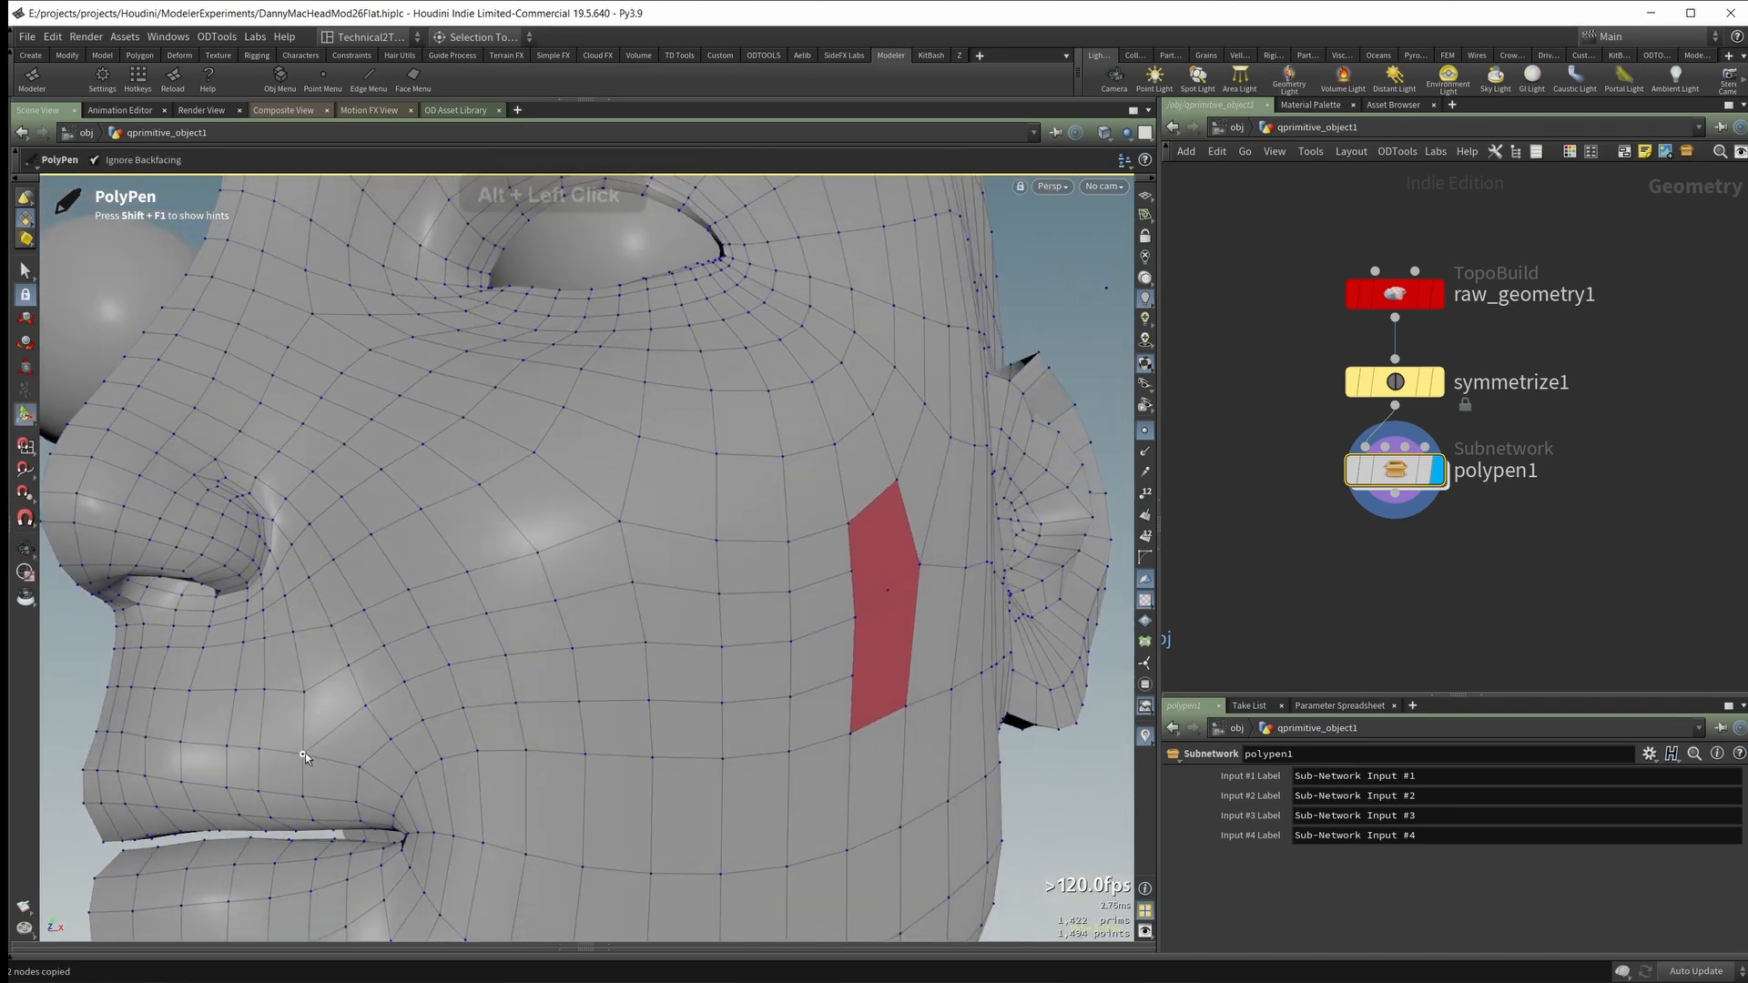
shift+click(306, 754)
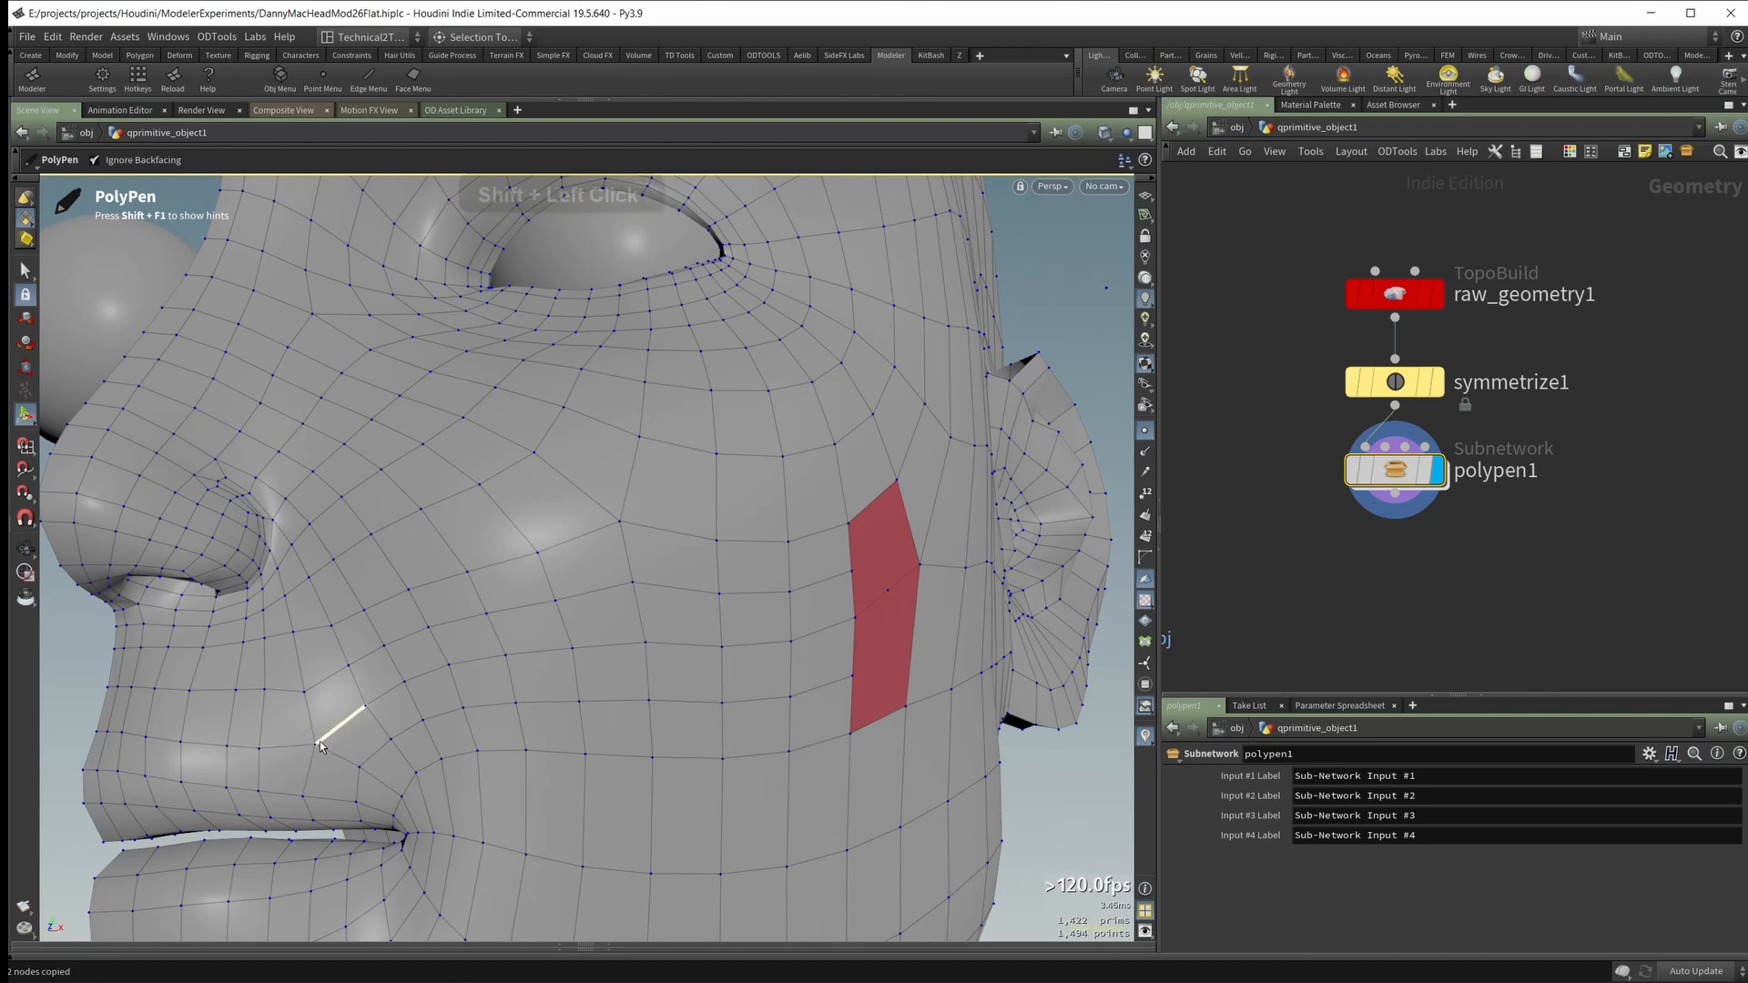
Step: Divide the outer cheek n-gon with two edges that converge on its ear-side corner
alt+drag(382, 705, 460, 664)
alt+right_drag(461, 663, 473, 667)
alt+drag(418, 573, 732, 546)
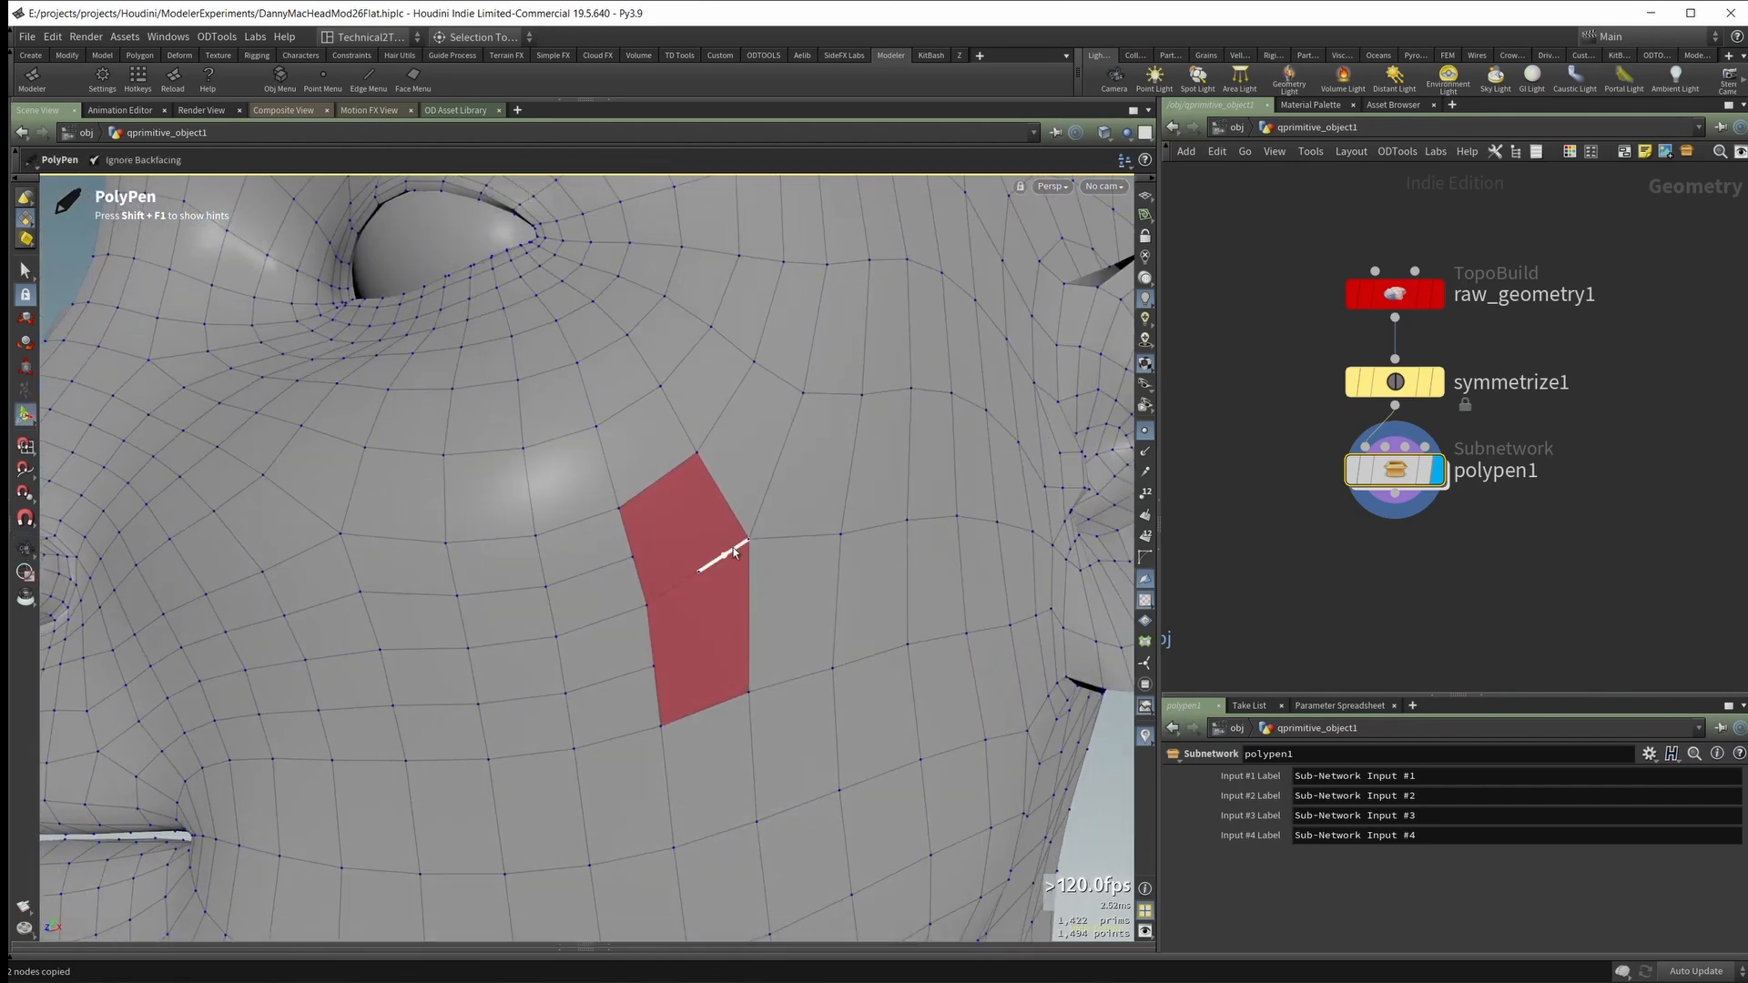
alt+drag(870, 546, 698, 573)
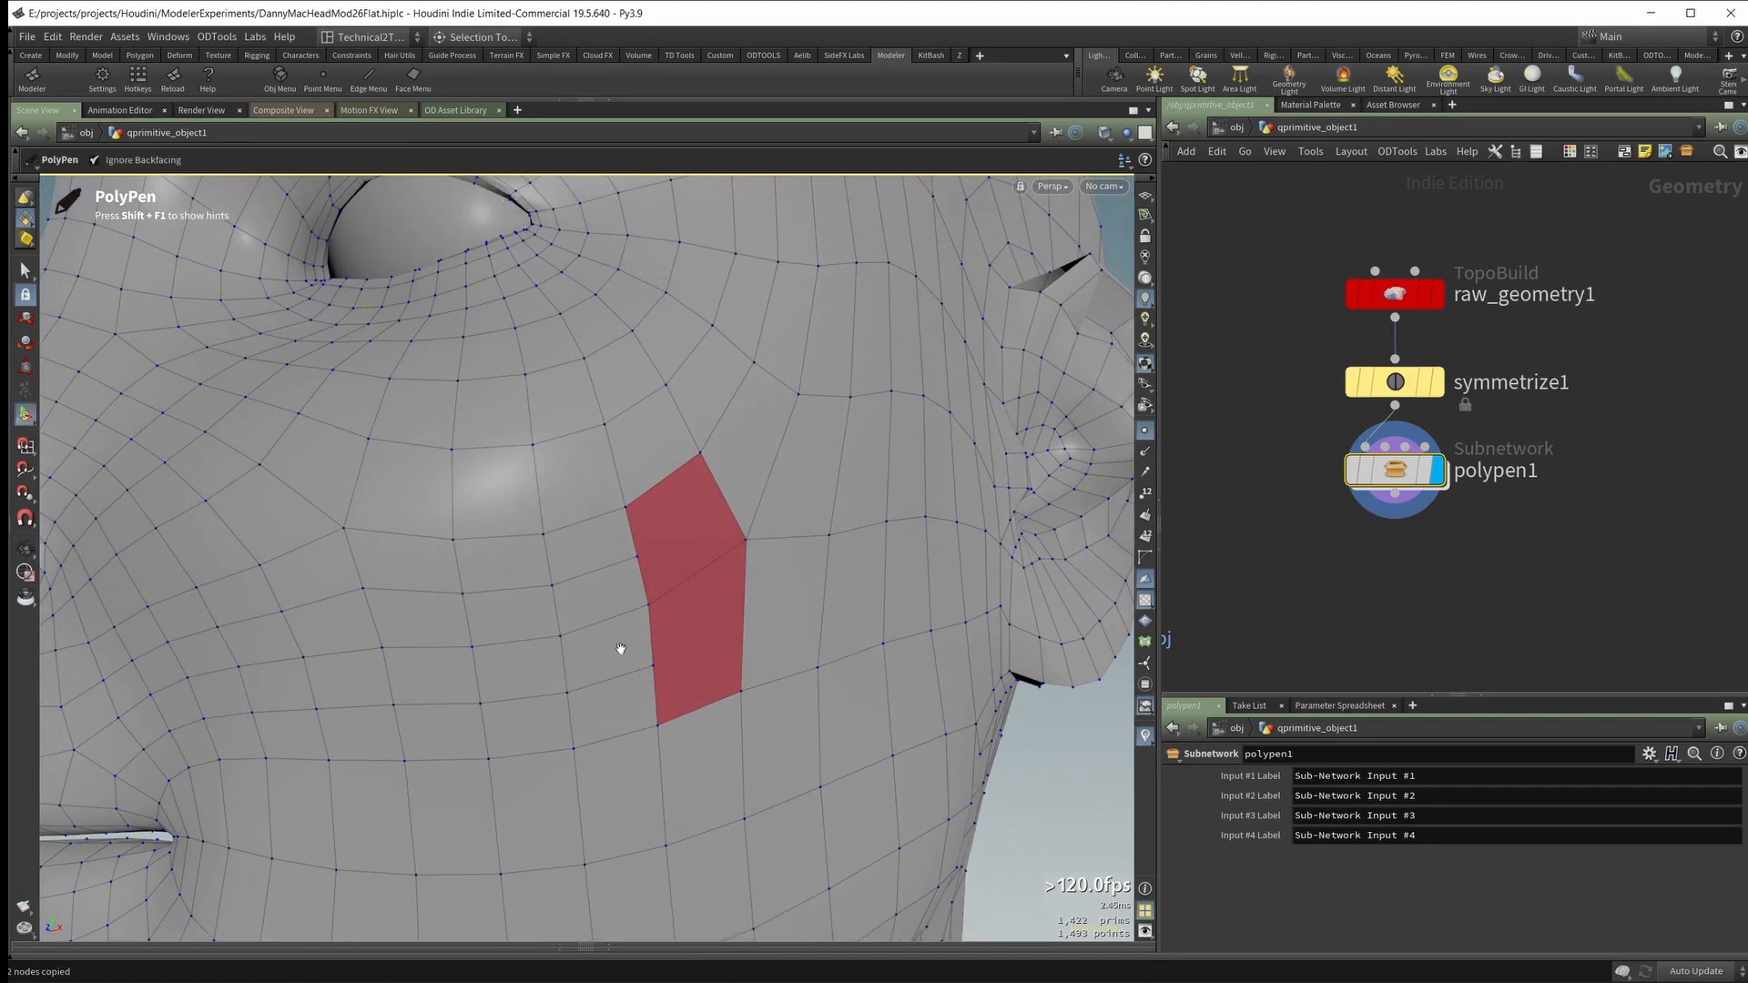
alt+drag(620, 649, 866, 552)
ctrl+click(750, 556)
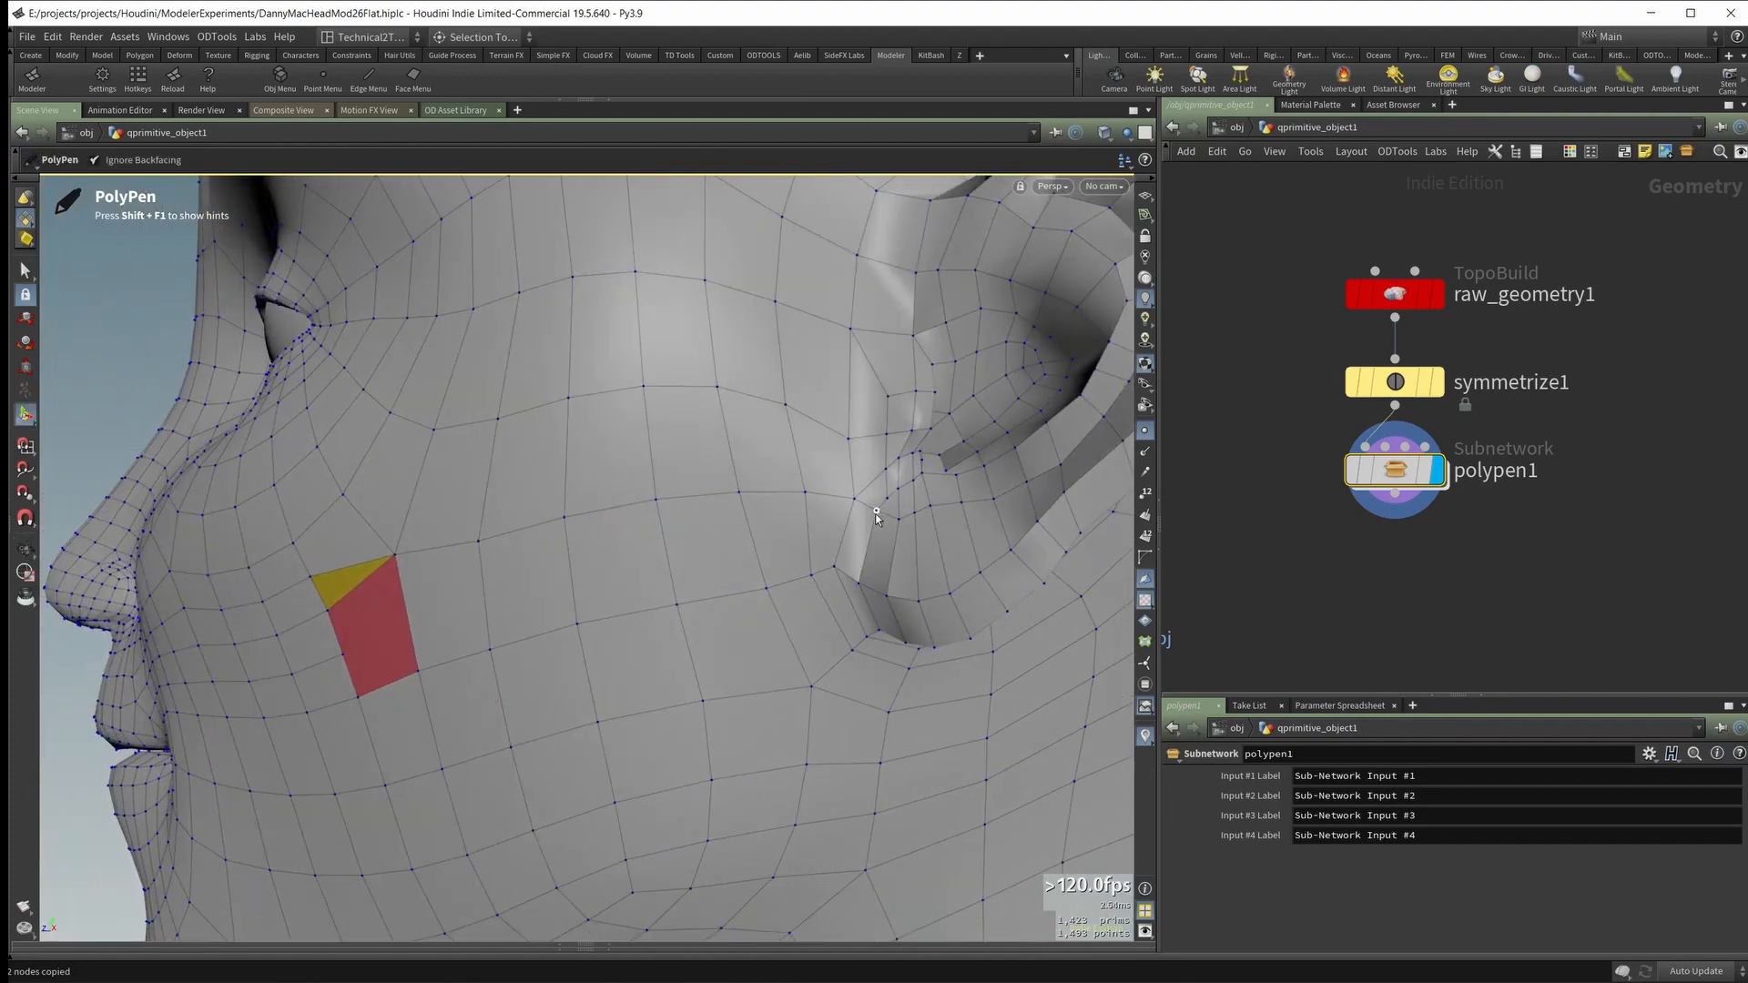
Step: Insert an edge loop from the ear-side edge of the remaining outer cheek n-gon across to the ear
alt+drag(871, 519, 701, 534)
alt+right_drag(702, 535, 407, 593)
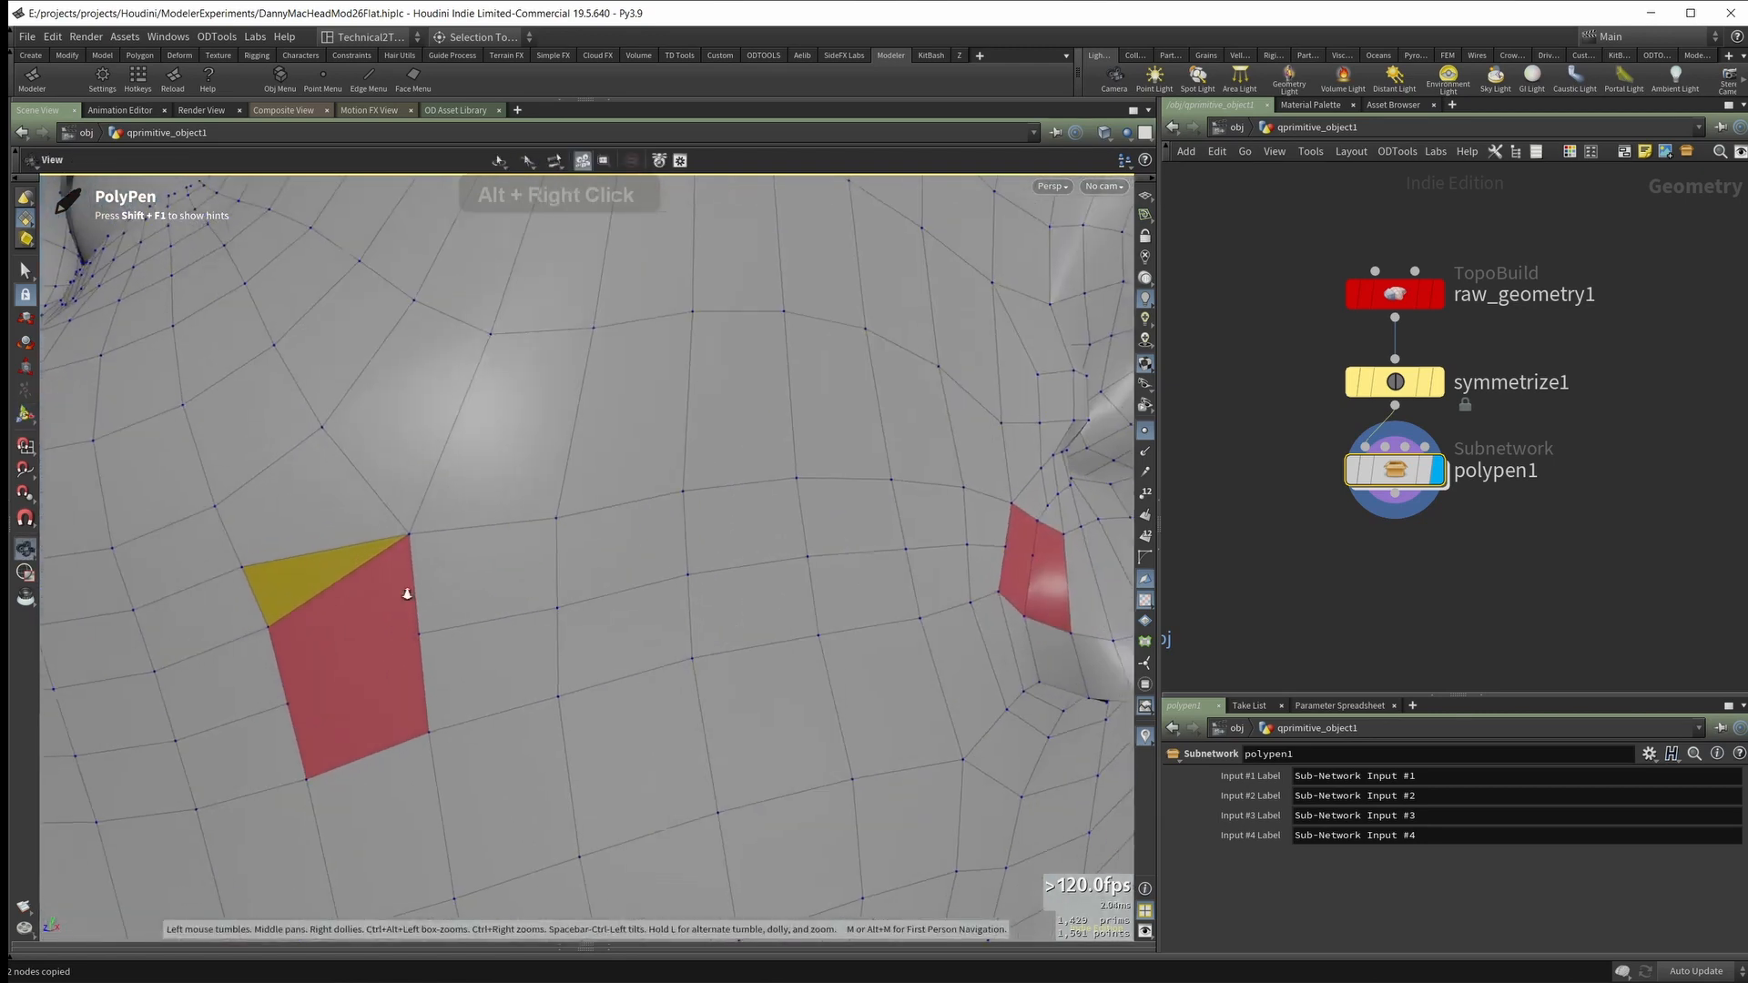
alt+drag(407, 594, 380, 596)
Step: Connect the outer cheek n-gon's inner point to the new loop and merge the triangle above by deleting its diagonal edge
mouse_move(286, 703)
ctrl+mouse_down()
mouse_move(407, 626)
mouse_move(513, 618)
ctrl+mouse_up()
key(ctrl+z)
mouse_move(373, 610)
alt+mouse_down()
mouse_move(346, 604)
mouse_move(344, 626)
mouse_move(419, 635)
alt+mouse_up()
mouse_move(432, 628)
alt+mouse_down()
mouse_move(497, 612)
mouse_move(448, 573)
mouse_move(484, 577)
mouse_move(419, 582)
alt+mouse_up()
middle_click(342, 588)
Step: Insert an edge loop around the inside of the ear rim, starting at the upper front of the ear
alt+middle_drag(592, 594, 446, 592)
alt+drag(446, 569, 416, 561)
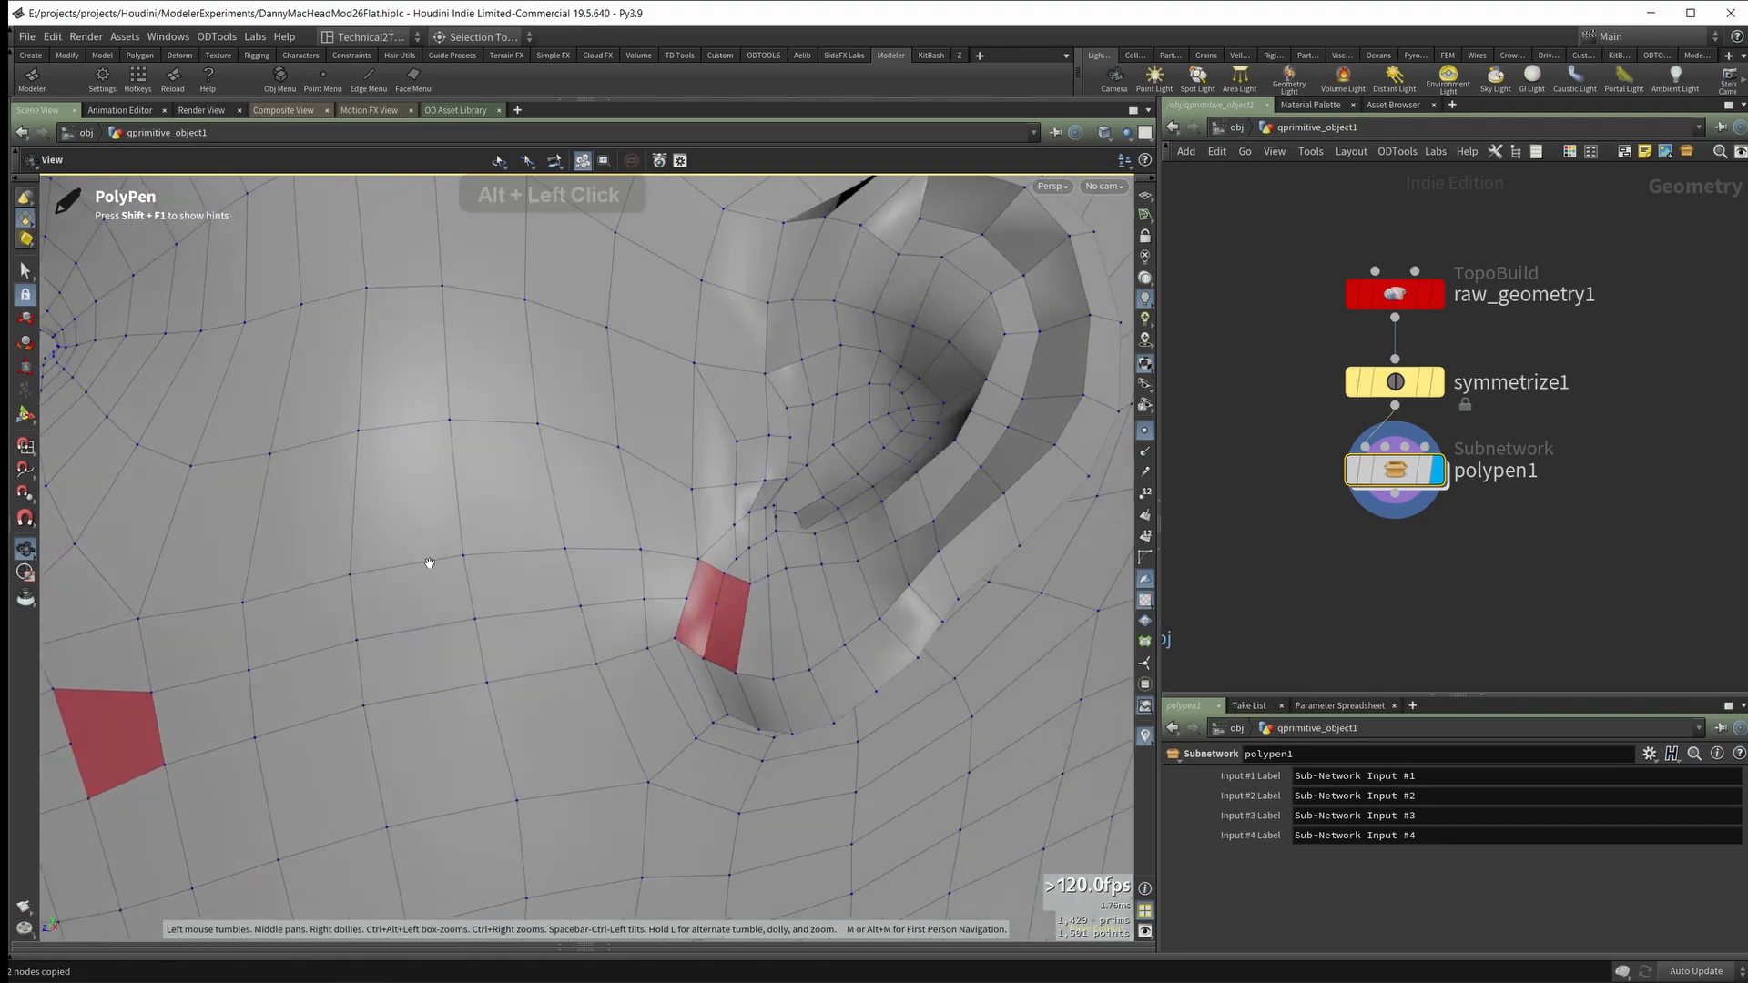
alt+right_drag(550, 579, 592, 582)
mouse_move(592, 592)
alt+mouse_down()
mouse_move(686, 620)
mouse_move(604, 609)
mouse_move(597, 589)
alt+mouse_up()
alt+drag(772, 585, 829, 597)
alt+right_drag(764, 497, 788, 507)
alt+middle_drag(774, 596, 608, 685)
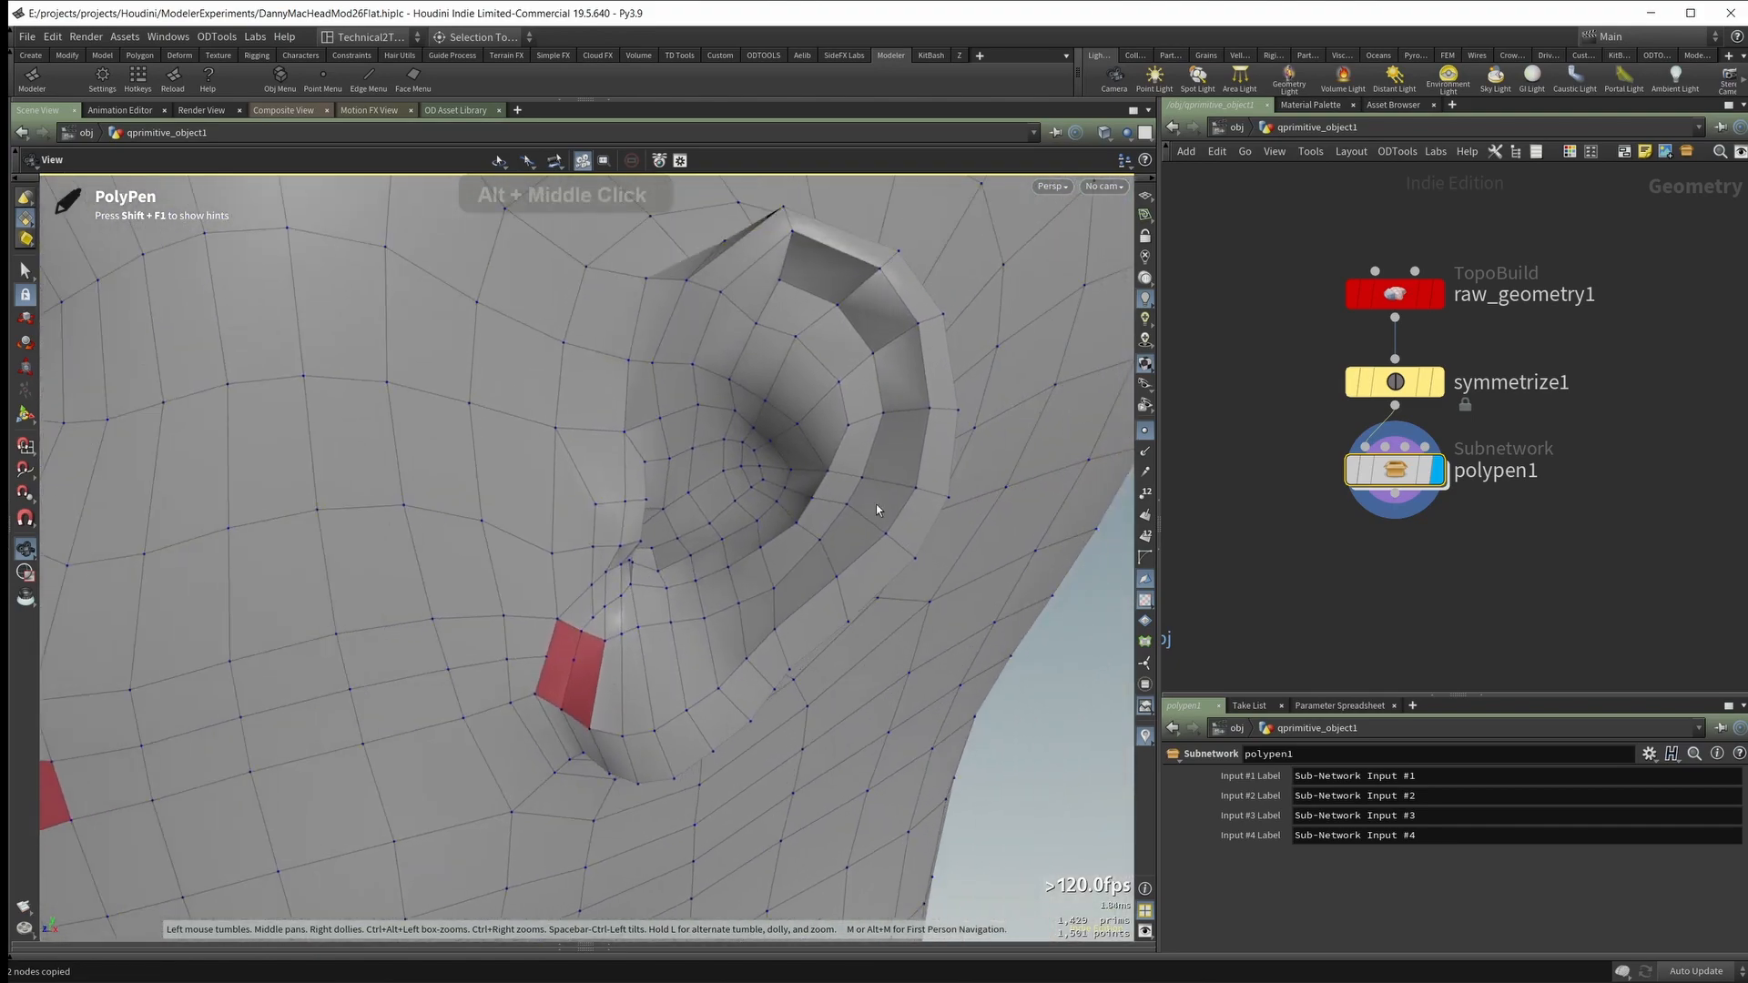
alt+drag(876, 504, 819, 351)
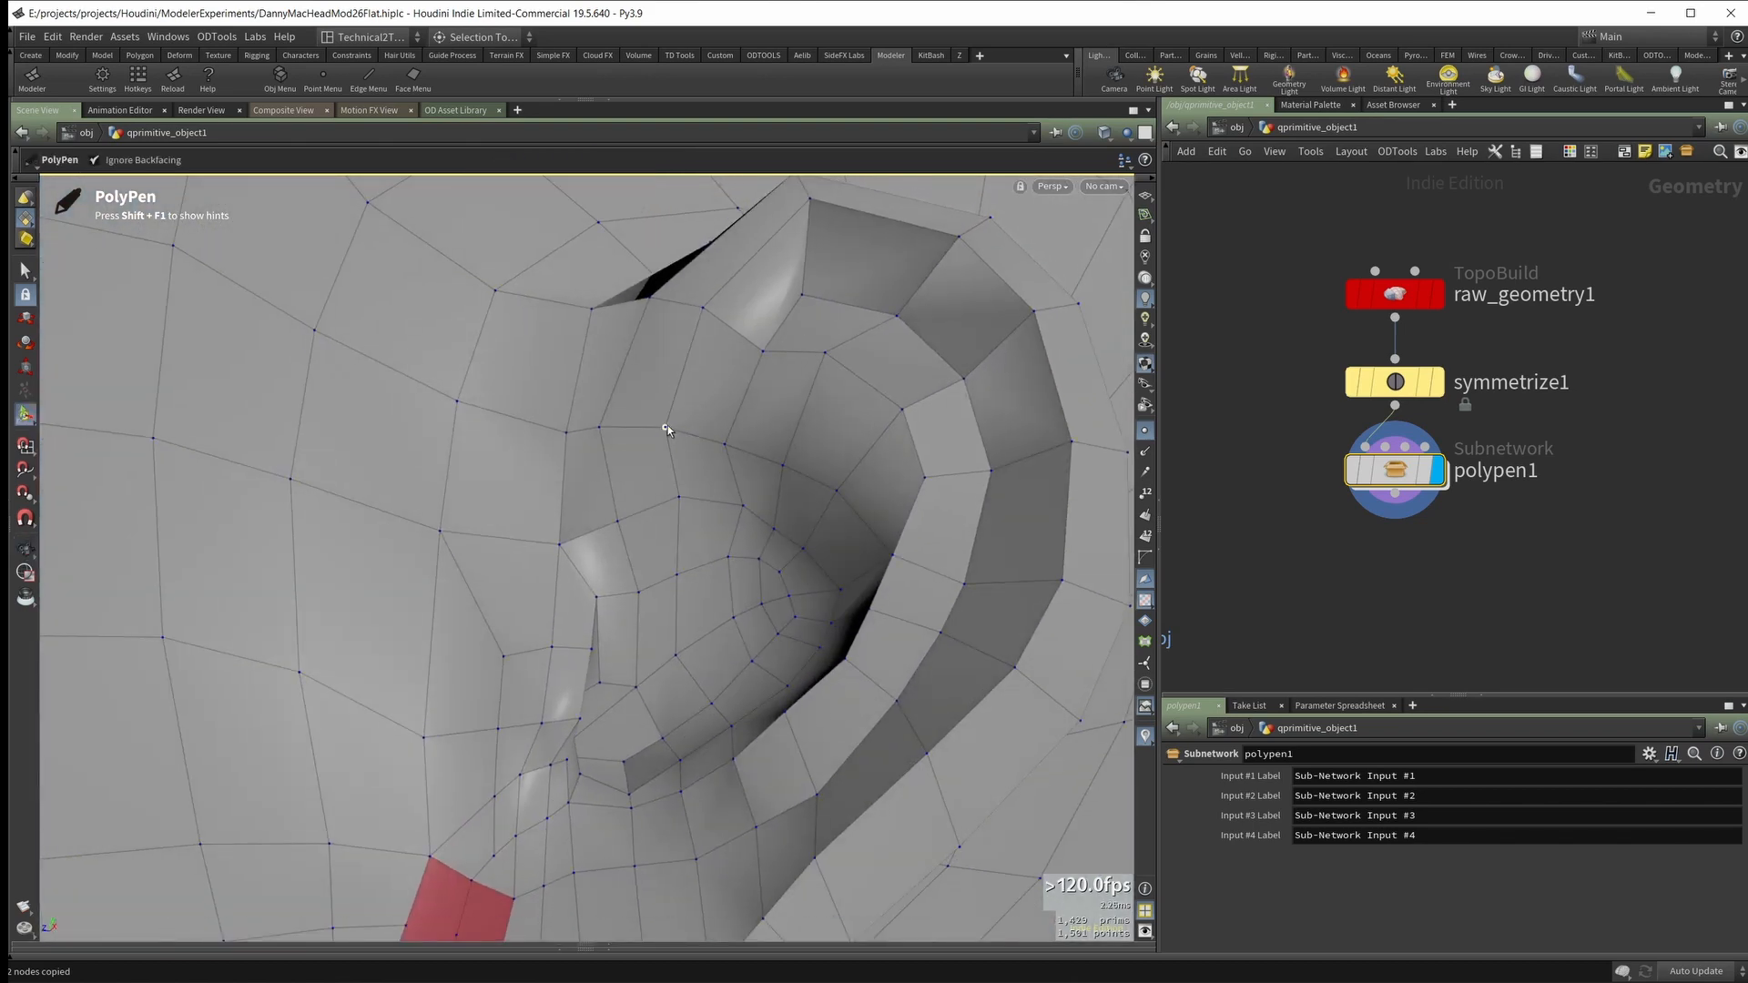
alt+drag(711, 488, 721, 763)
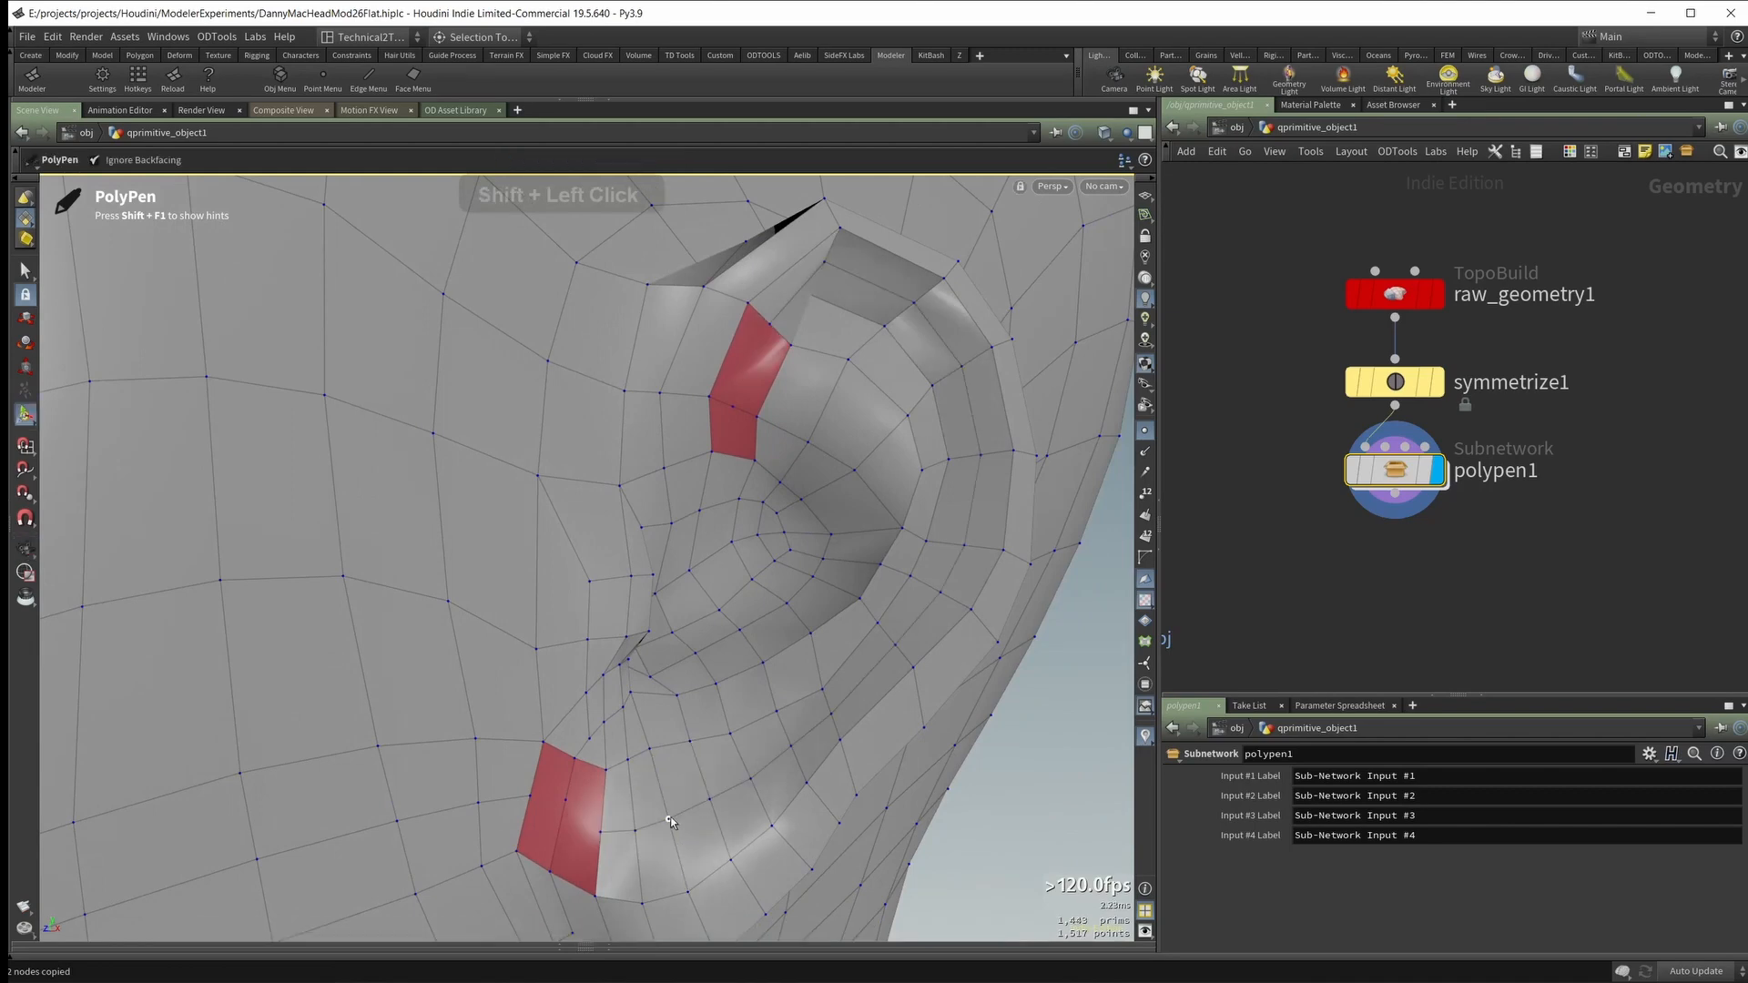
Step: Split the n-gons in front of the earlobe with connecting edges so the cheek loop continues into the ear
alt+drag(671, 822, 743, 761)
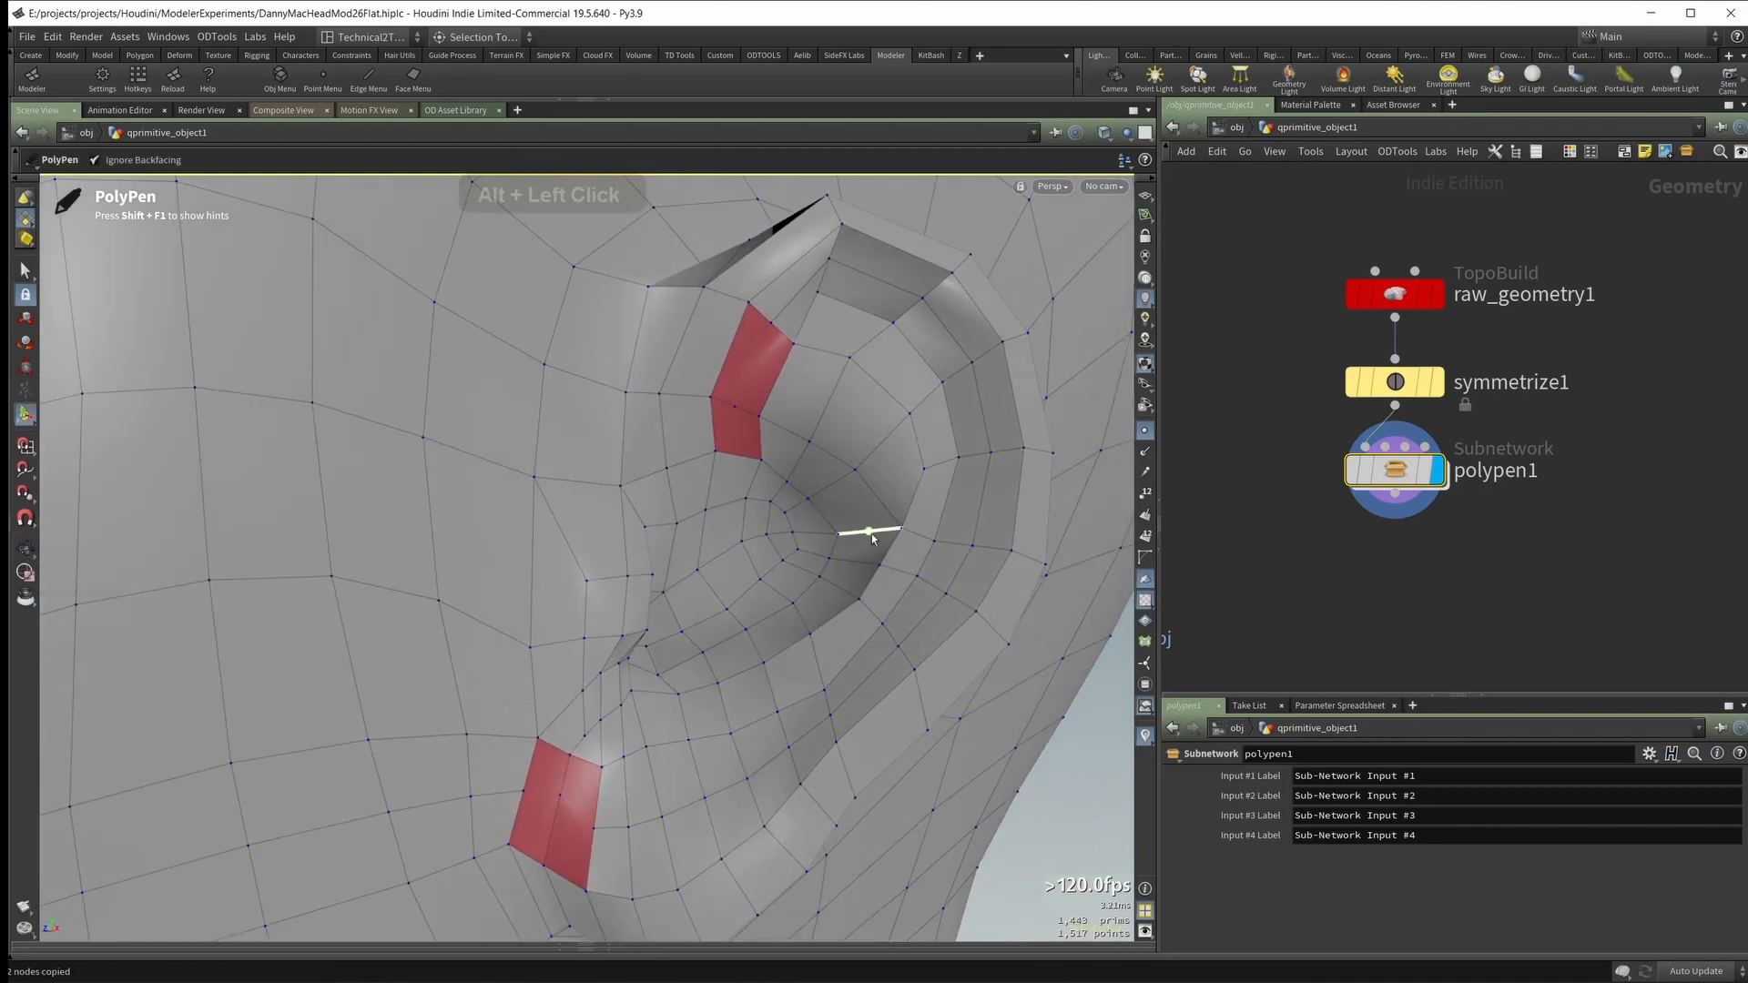
alt+drag(795, 324, 693, 284)
mouse_move(694, 284)
alt+right_down()
mouse_move(816, 296)
mouse_move(719, 285)
alt+right_up()
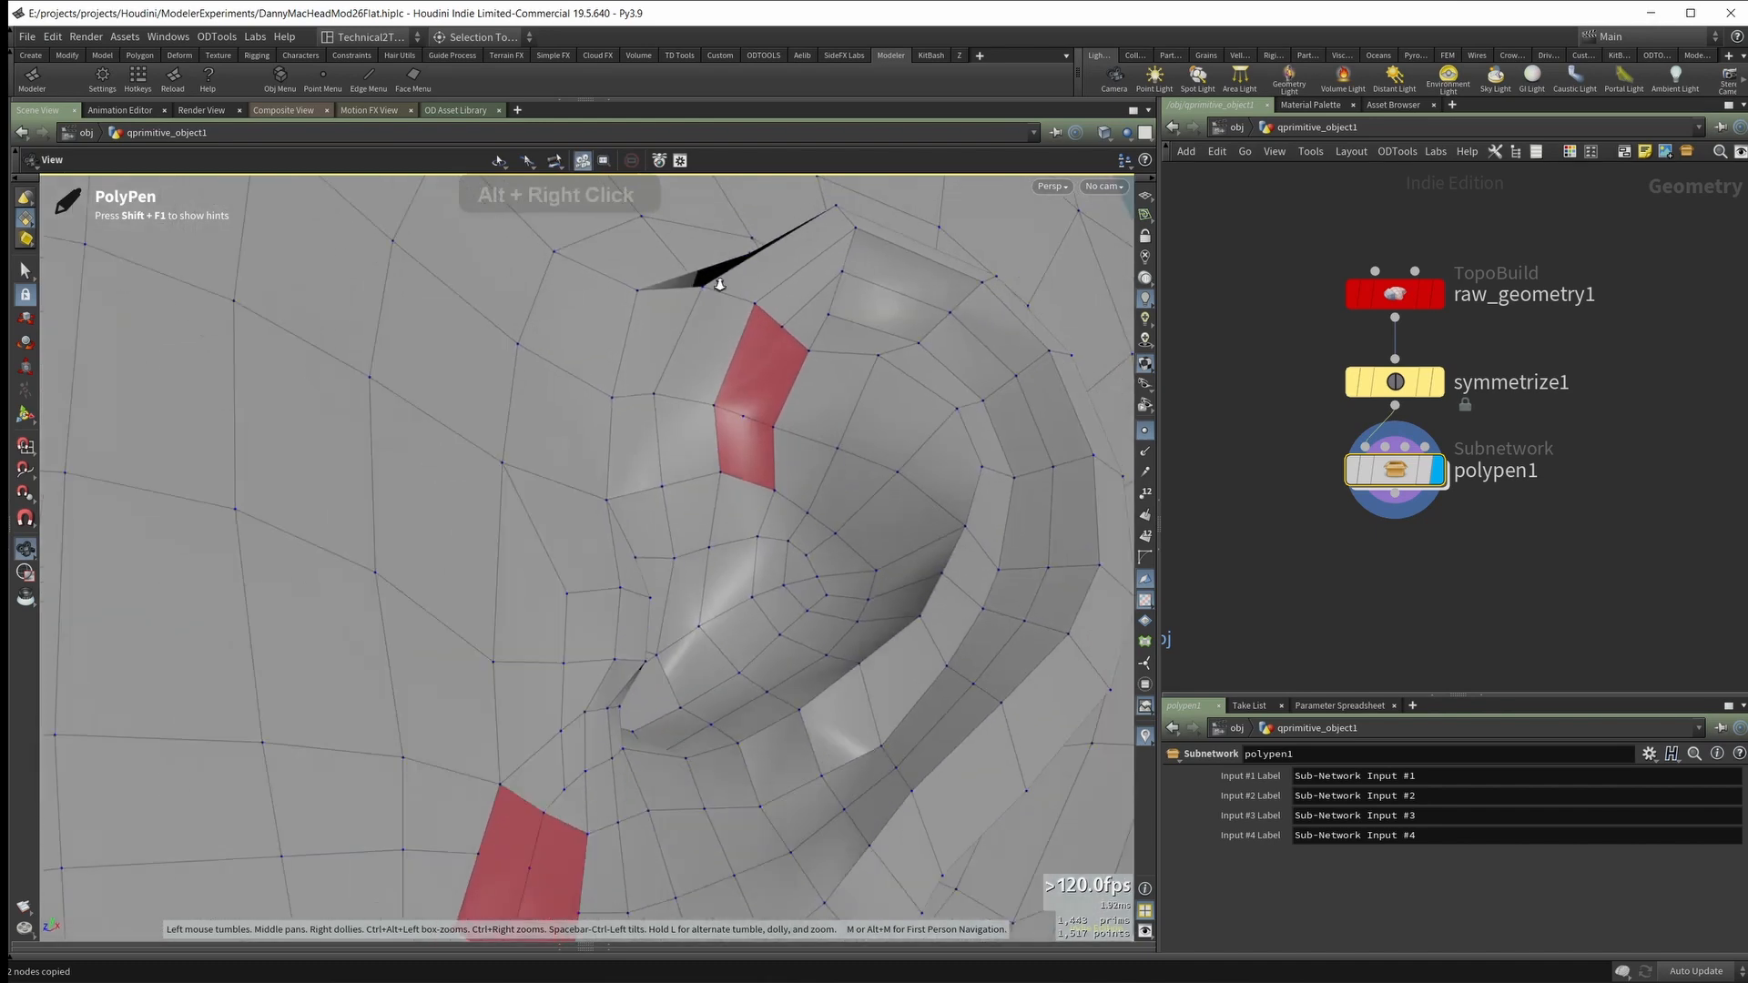
alt+drag(719, 285, 761, 358)
alt+middle_drag(515, 678, 538, 515)
alt+right_drag(538, 515, 531, 682)
alt+drag(531, 683, 585, 685)
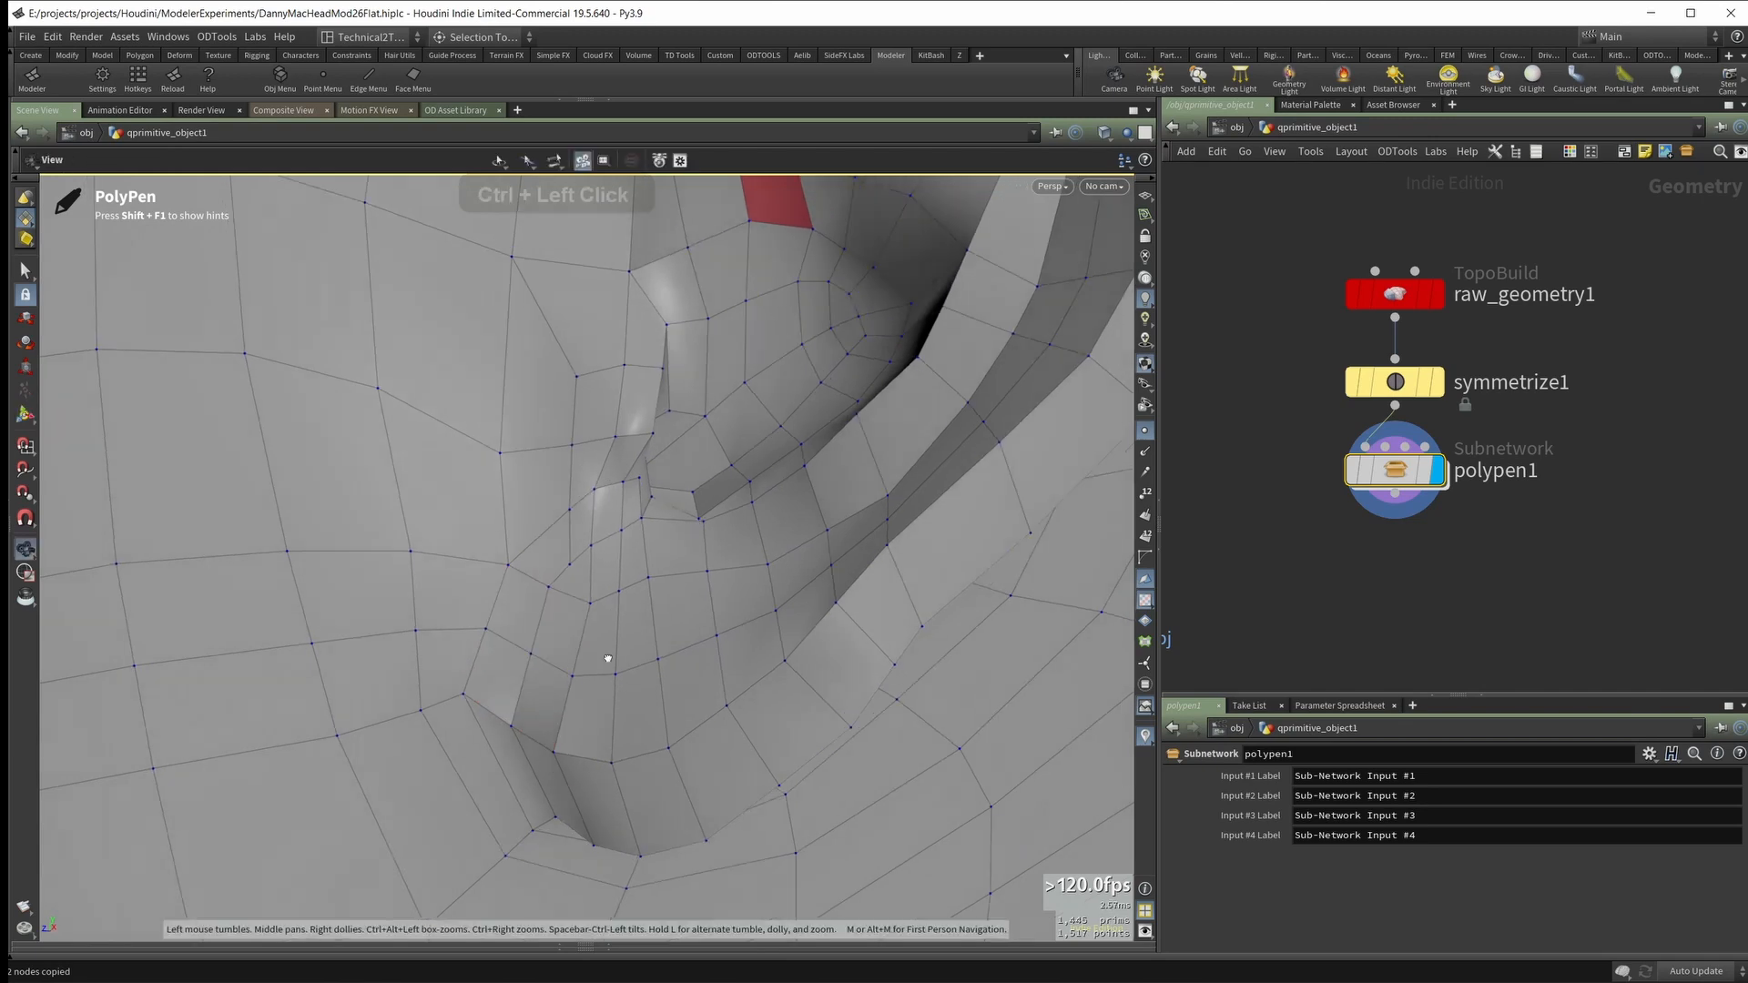
Step: Examine the edge flow around the ear and across the outer cheek for remaining n-gons
alt+right_drag(607, 661, 532, 626)
alt+drag(532, 626, 664, 632)
alt+right_drag(663, 632, 652, 647)
alt+drag(652, 648, 610, 643)
alt+right_drag(640, 643, 581, 618)
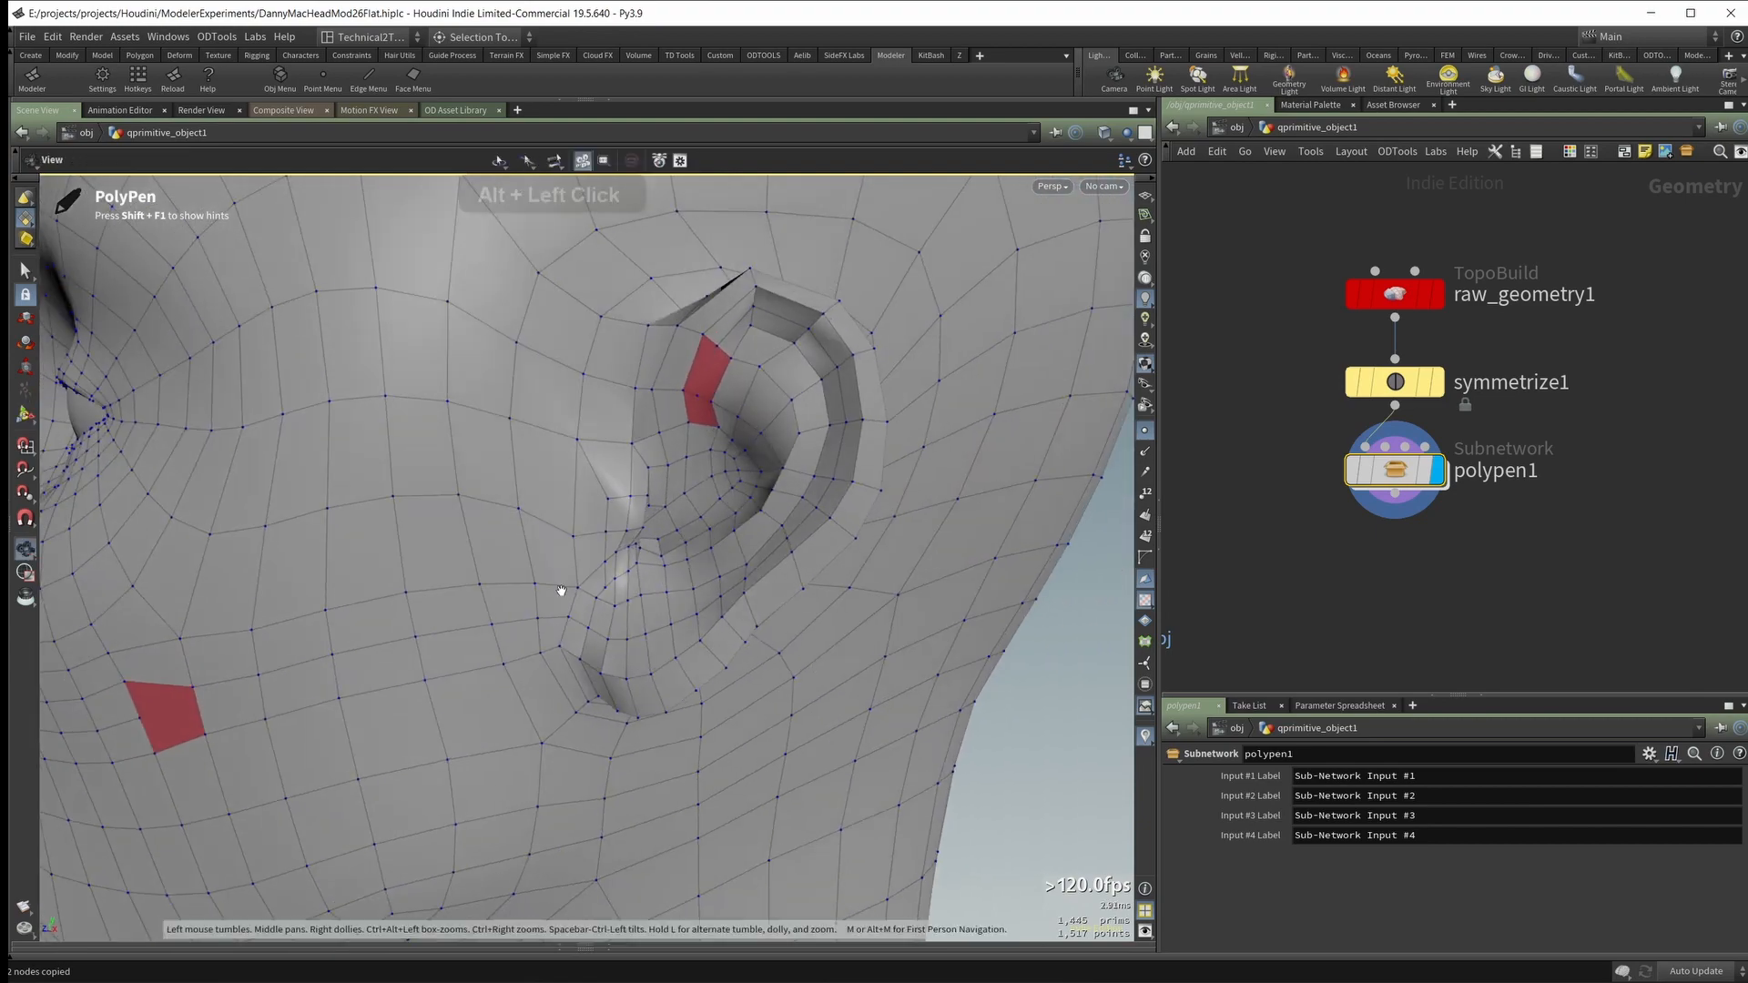
alt+drag(561, 592, 725, 547)
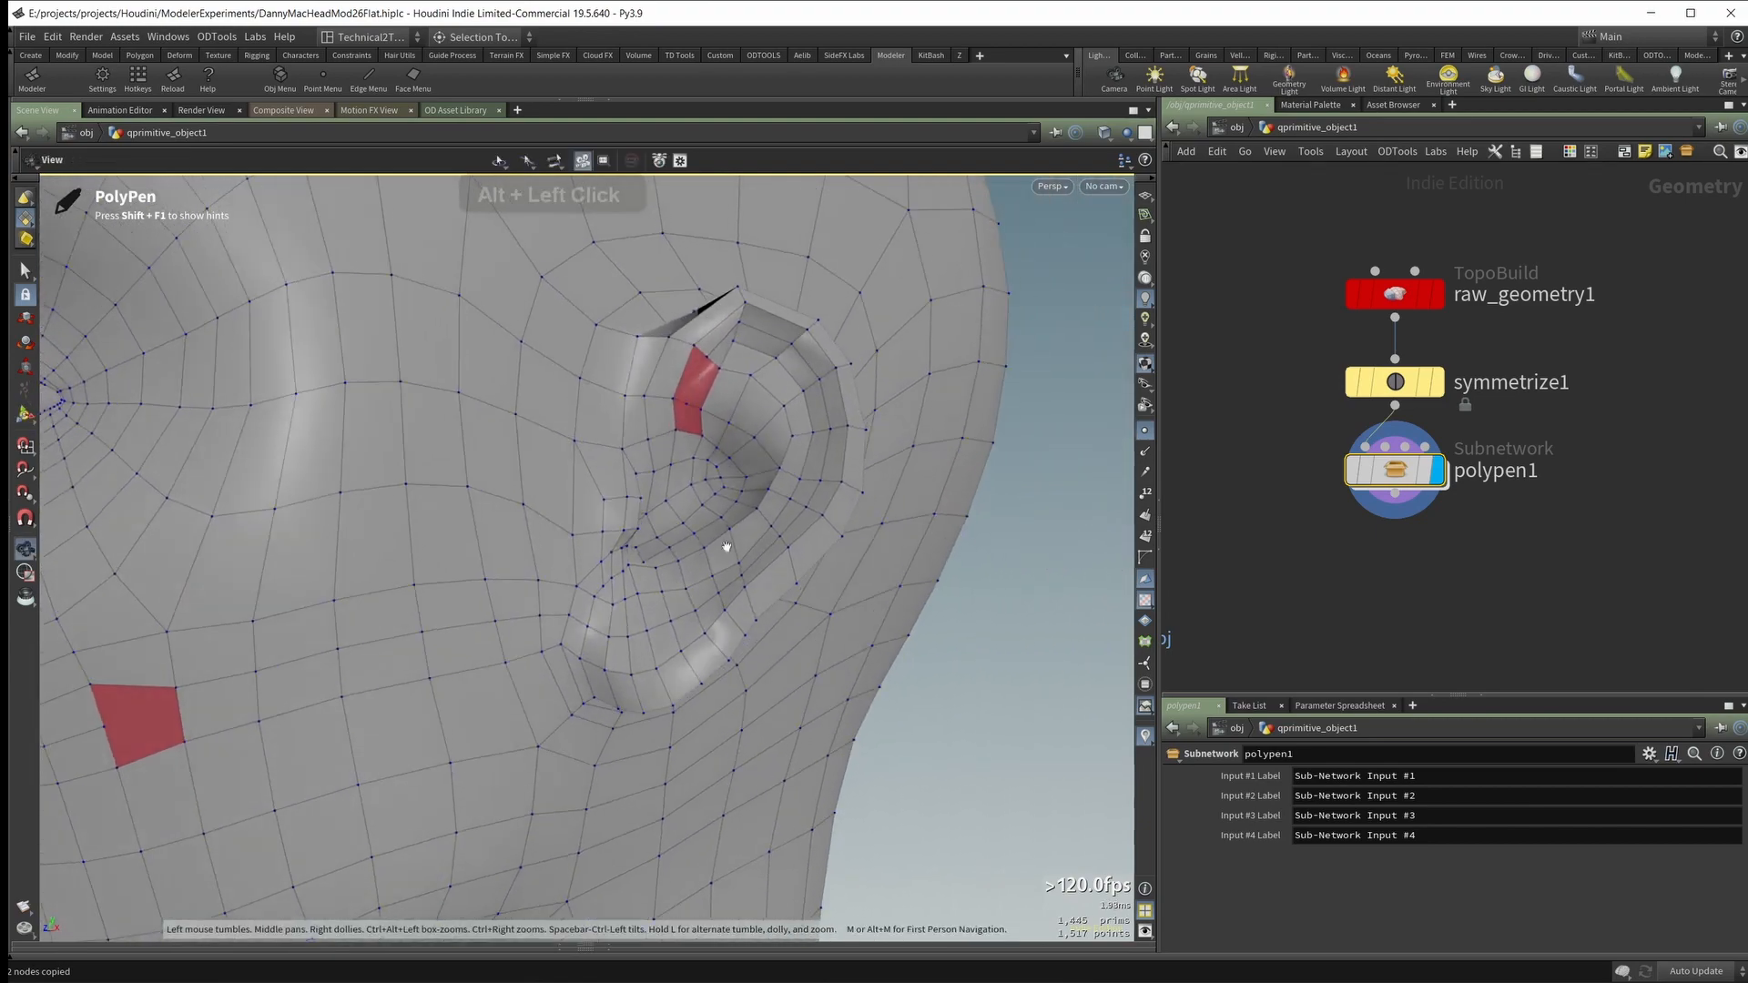
alt+right_drag(726, 546, 699, 506)
mouse_move(698, 392)
alt+mouse_down()
mouse_move(705, 409)
mouse_move(722, 374)
alt+mouse_up()
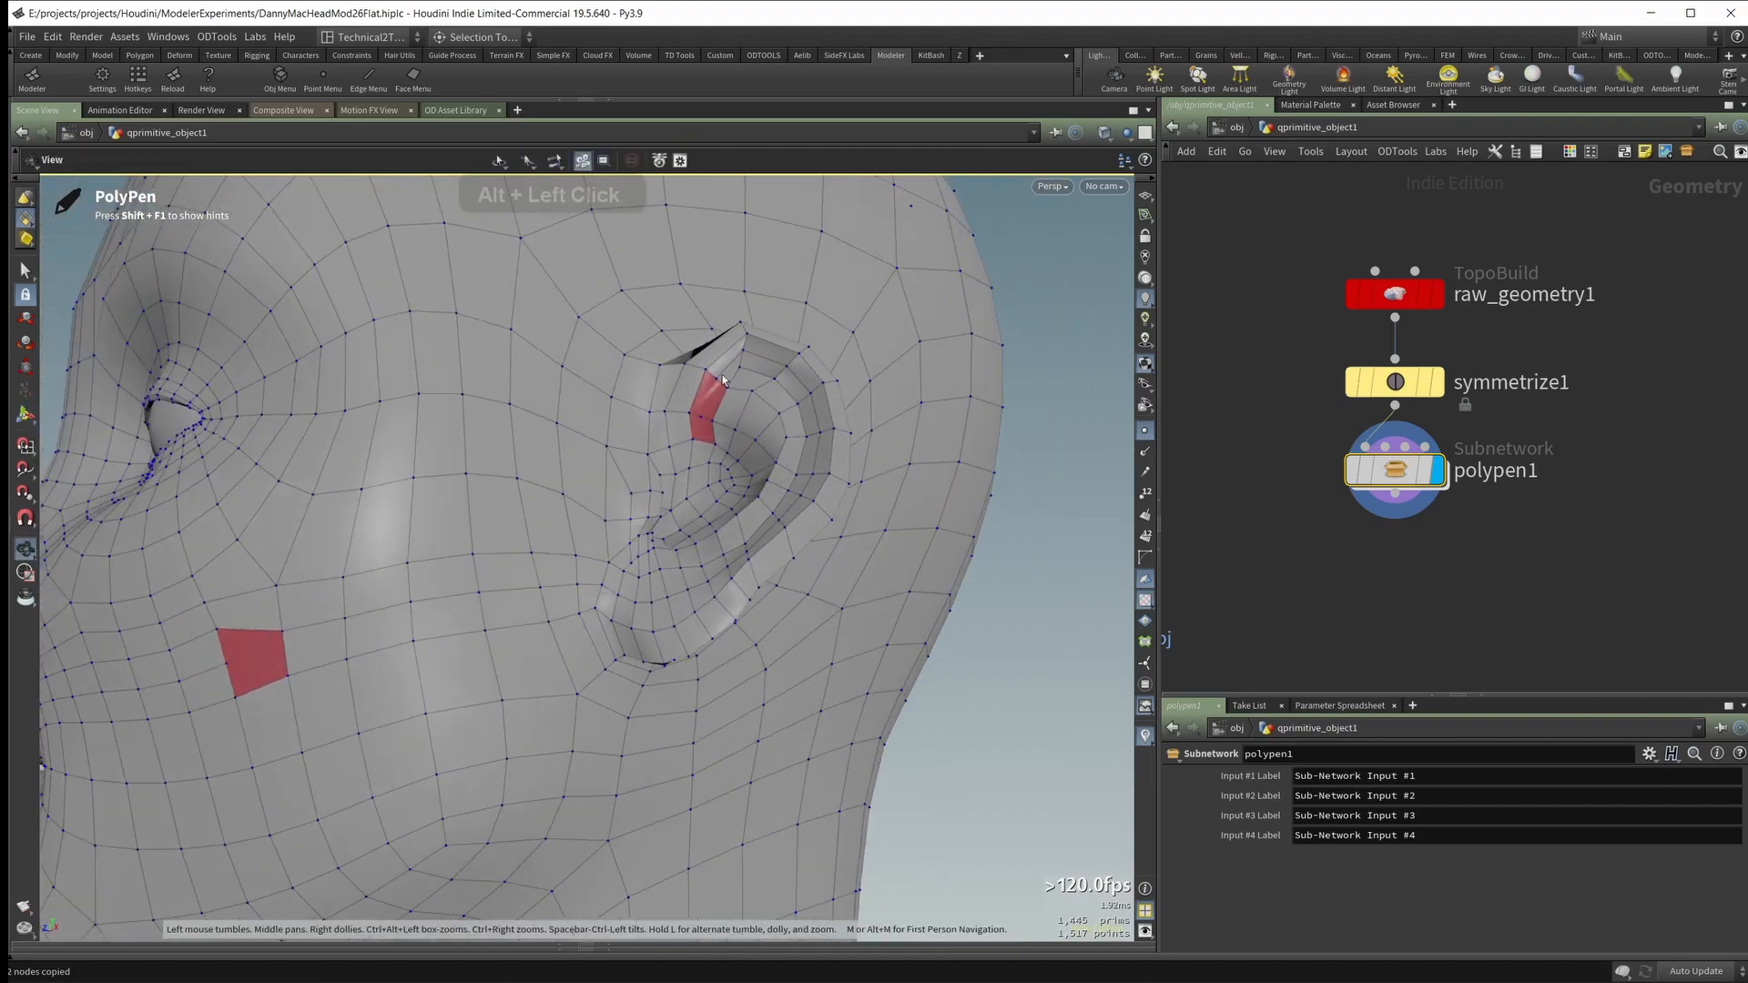
alt+drag(541, 547, 512, 613)
alt+middle_drag(431, 582, 531, 538)
Step: Try to split the outer cheek pentagon with an edge running from its mouth-side midpoint to the ear side
scroll(531, 537, up, 3)
mouse_move(531, 538)
alt+mouse_down()
mouse_move(574, 446)
mouse_move(564, 544)
mouse_move(539, 515)
alt+mouse_up()
click(533, 522)
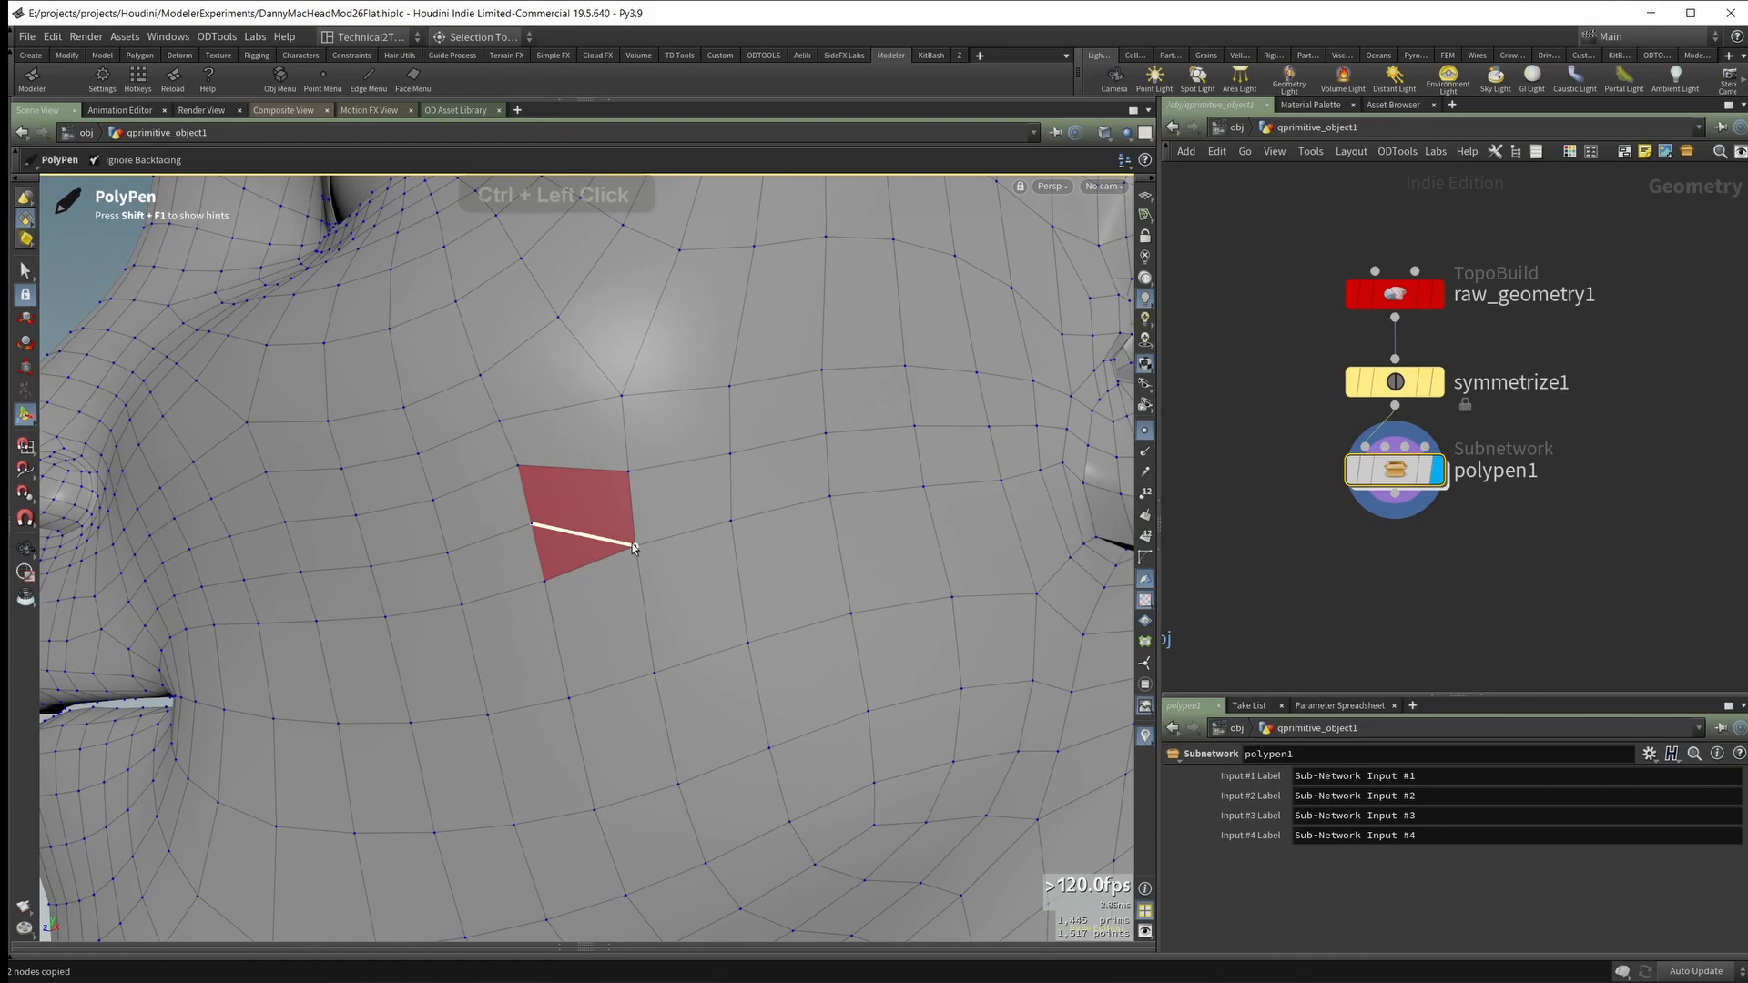
click(635, 547)
alt+drag(634, 547, 608, 650)
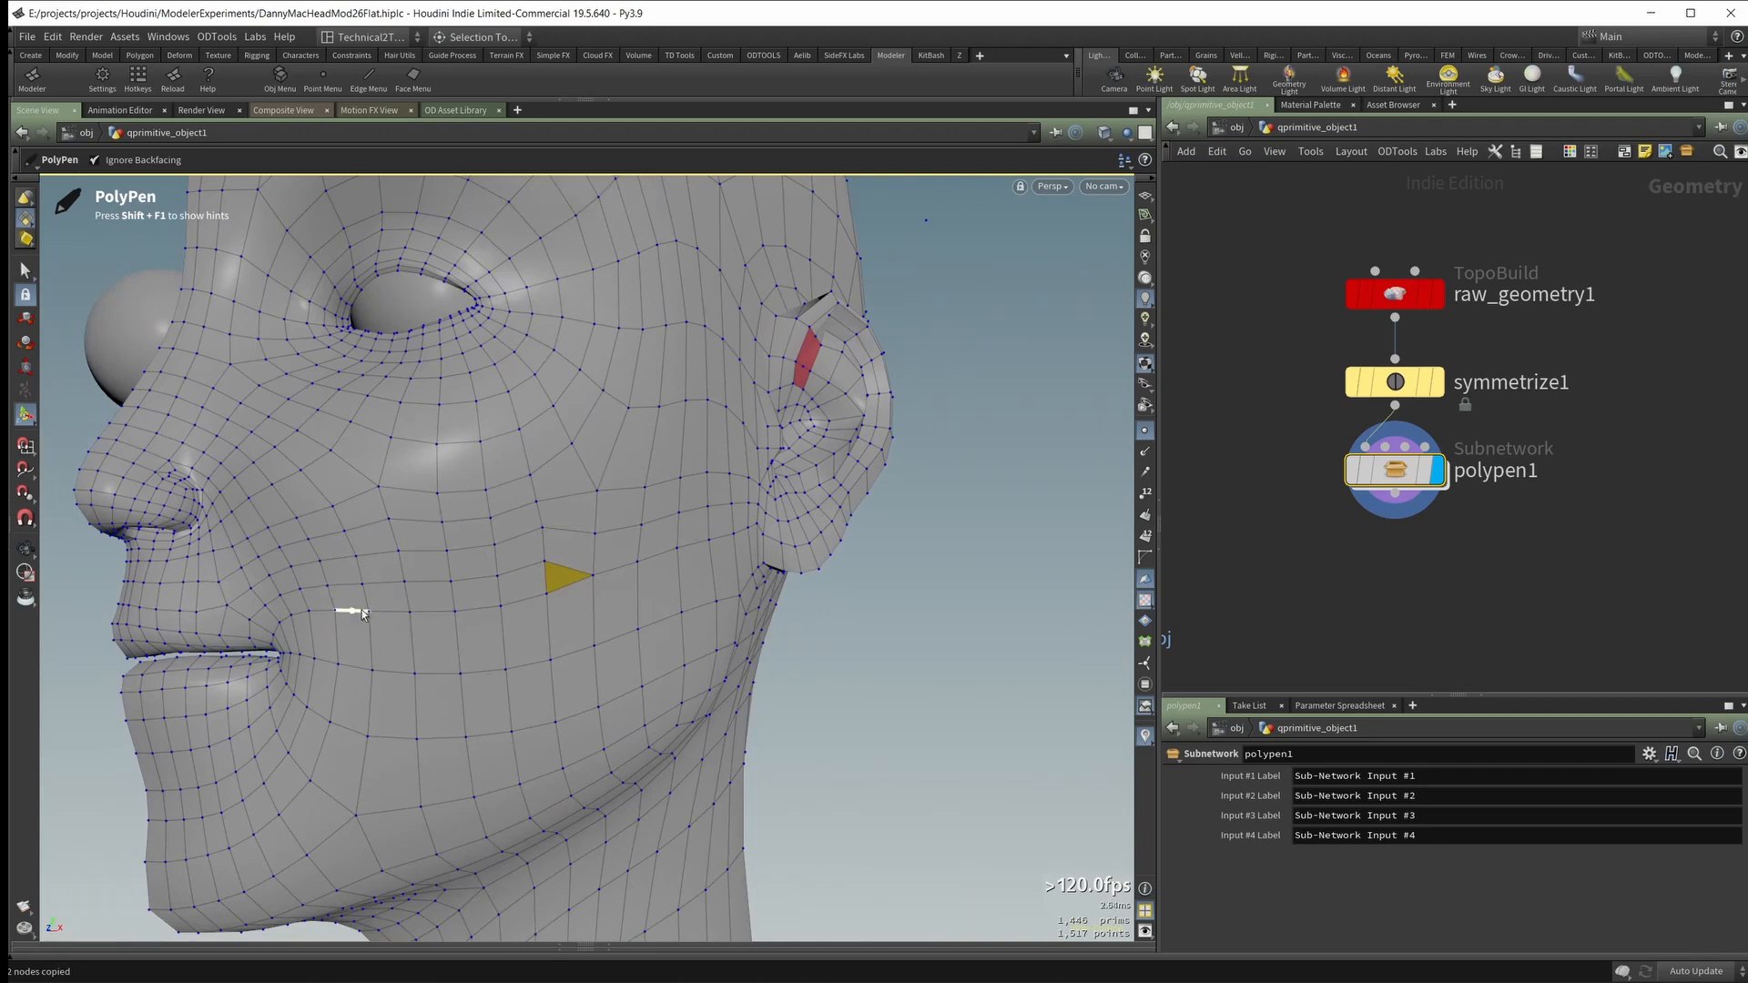
alt+drag(410, 582, 419, 684)
alt+drag(664, 688, 573, 593)
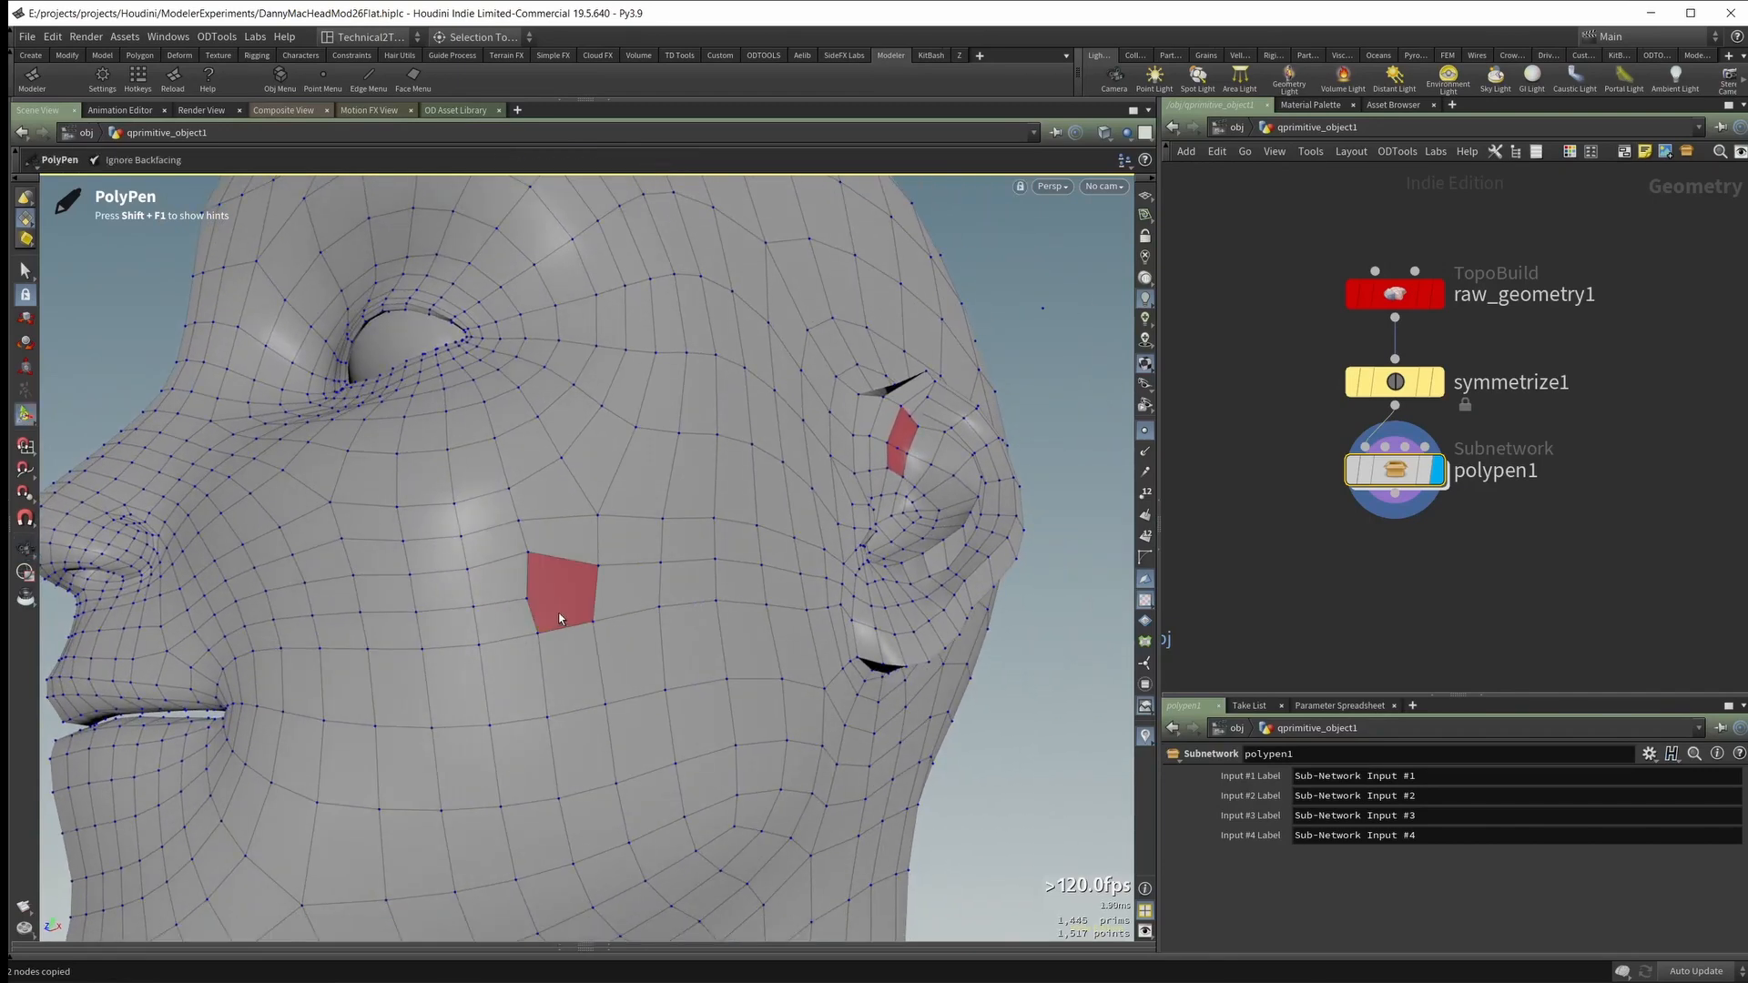
Step: Cut the outer cheek pentagon from its mouth-side midpoint to the upper ear-side corner, forming a triangle and a quad
alt+drag(559, 619, 453, 691)
alt+right_drag(452, 691, 390, 692)
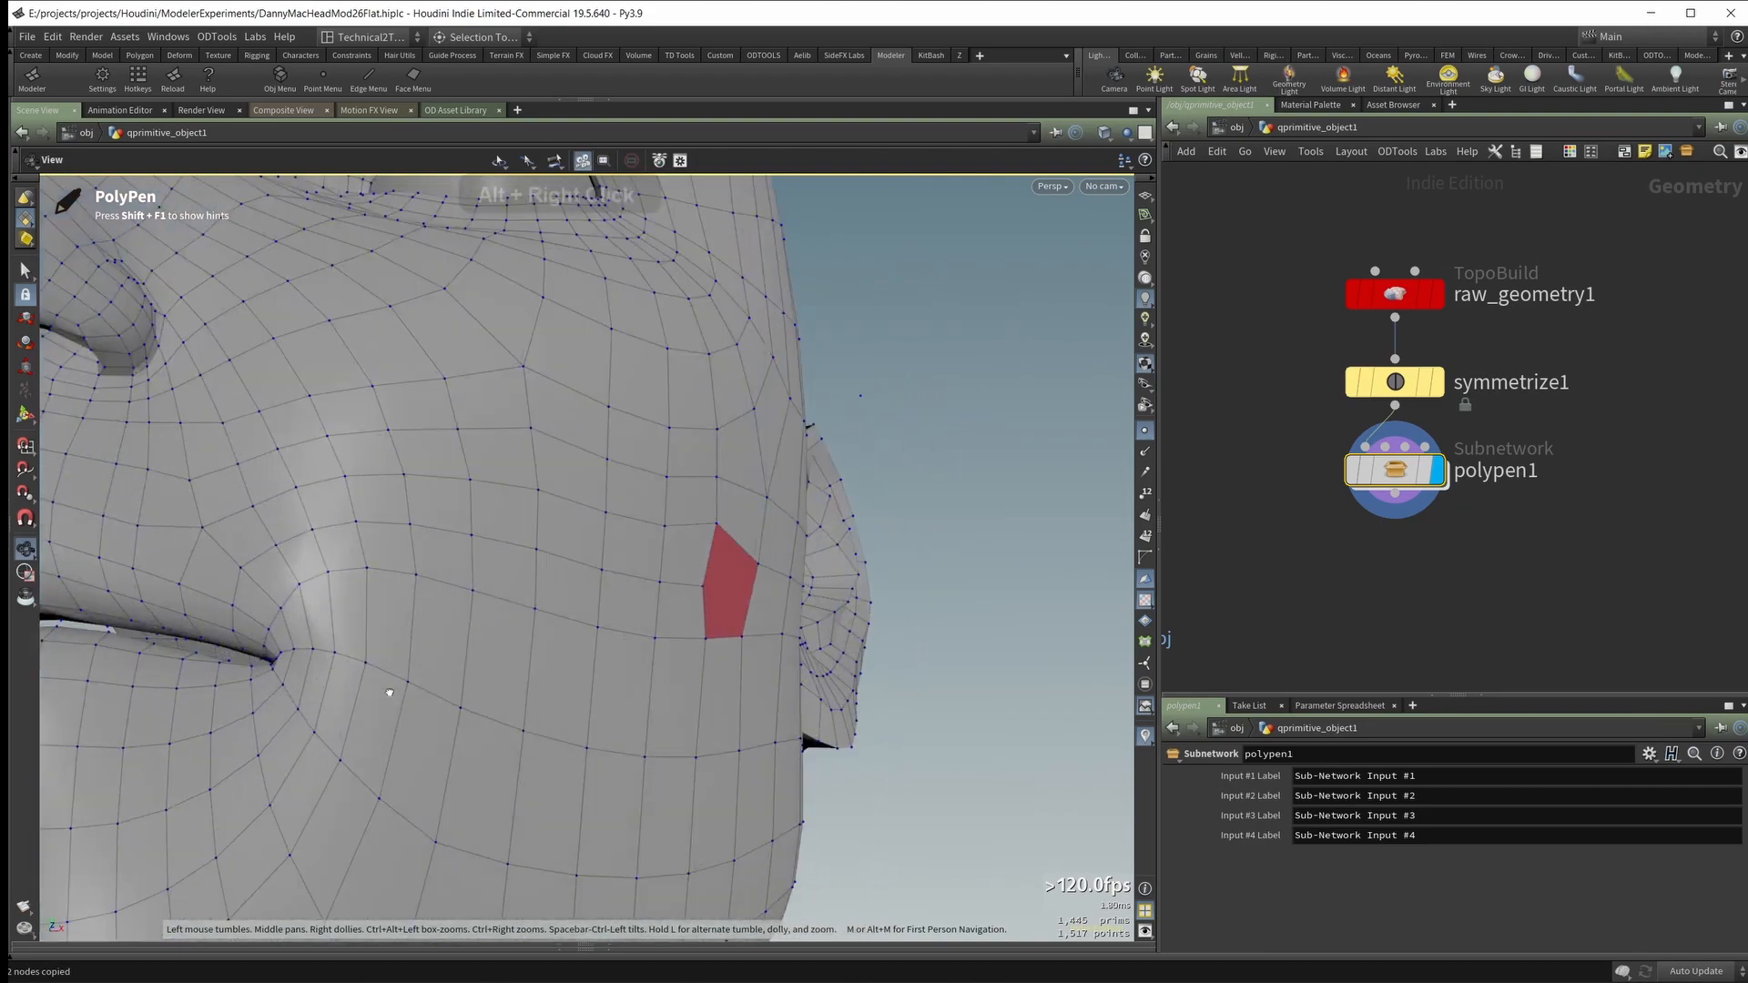
alt+middle_drag(390, 692, 484, 598)
alt+drag(483, 597, 397, 616)
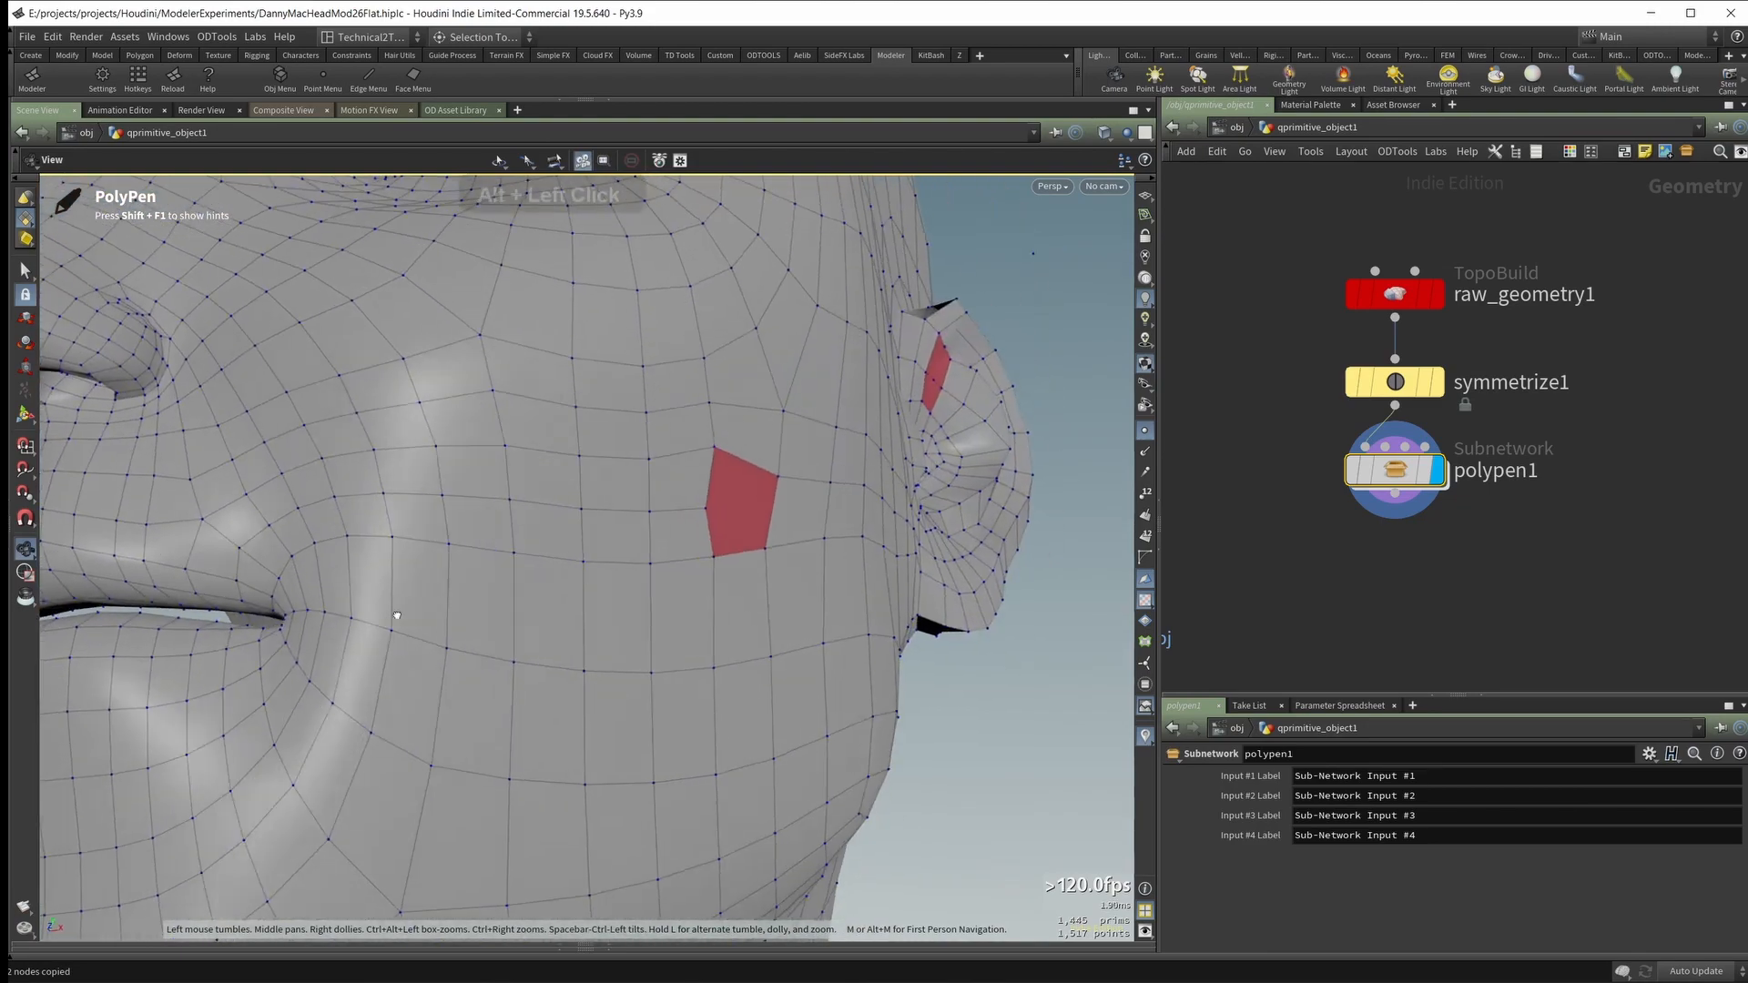
alt+drag(702, 535, 373, 575)
ctrl+click(793, 478)
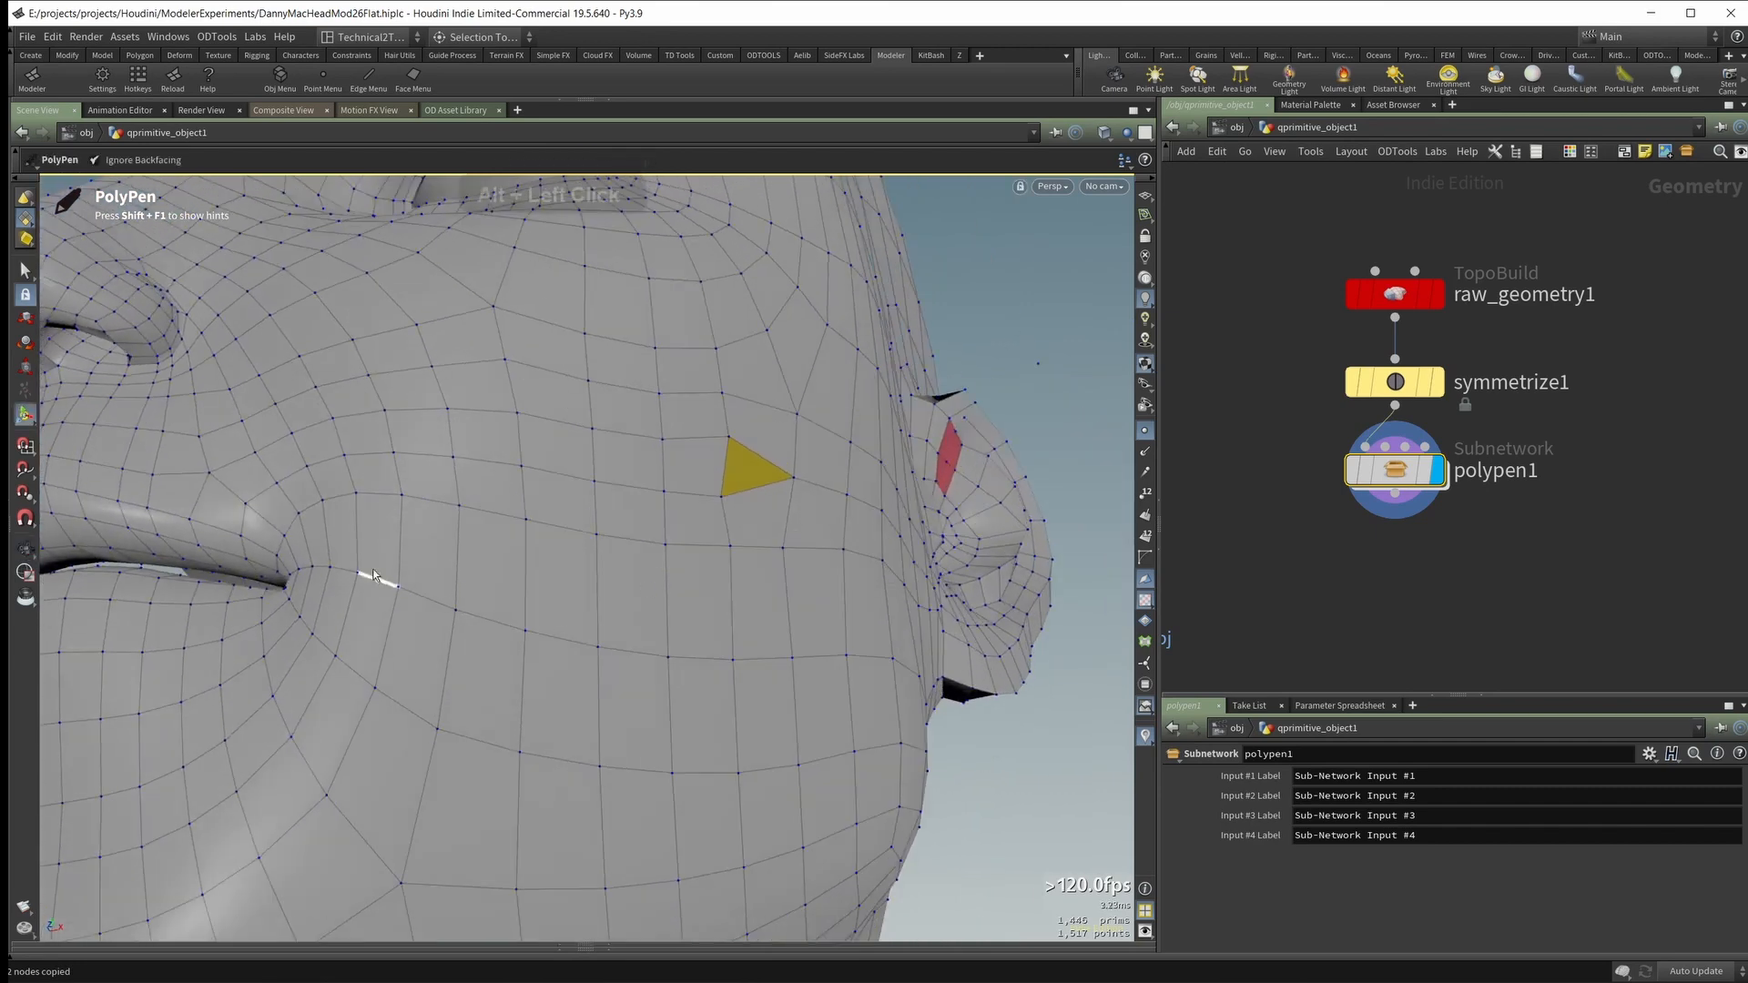
Step: Split the edge just outside the mouth corner with a new midpoint
alt+drag(609, 550, 659, 568)
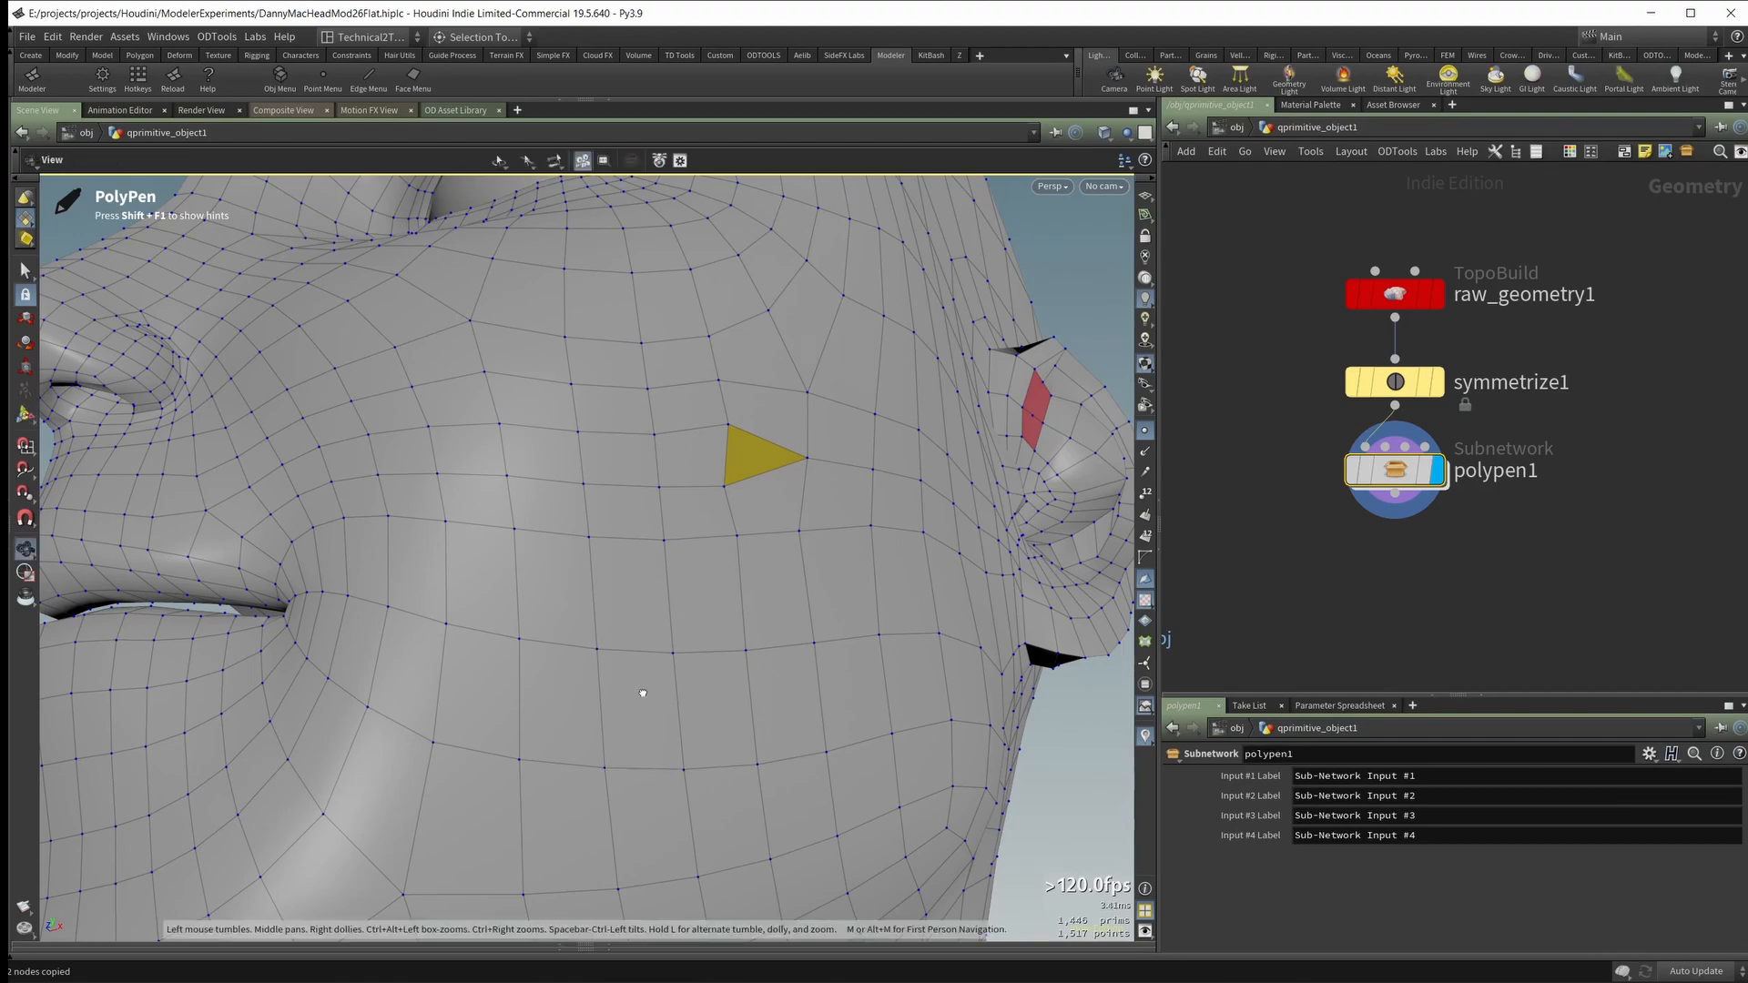
alt+right_drag(640, 694, 487, 572)
alt+drag(487, 573, 452, 589)
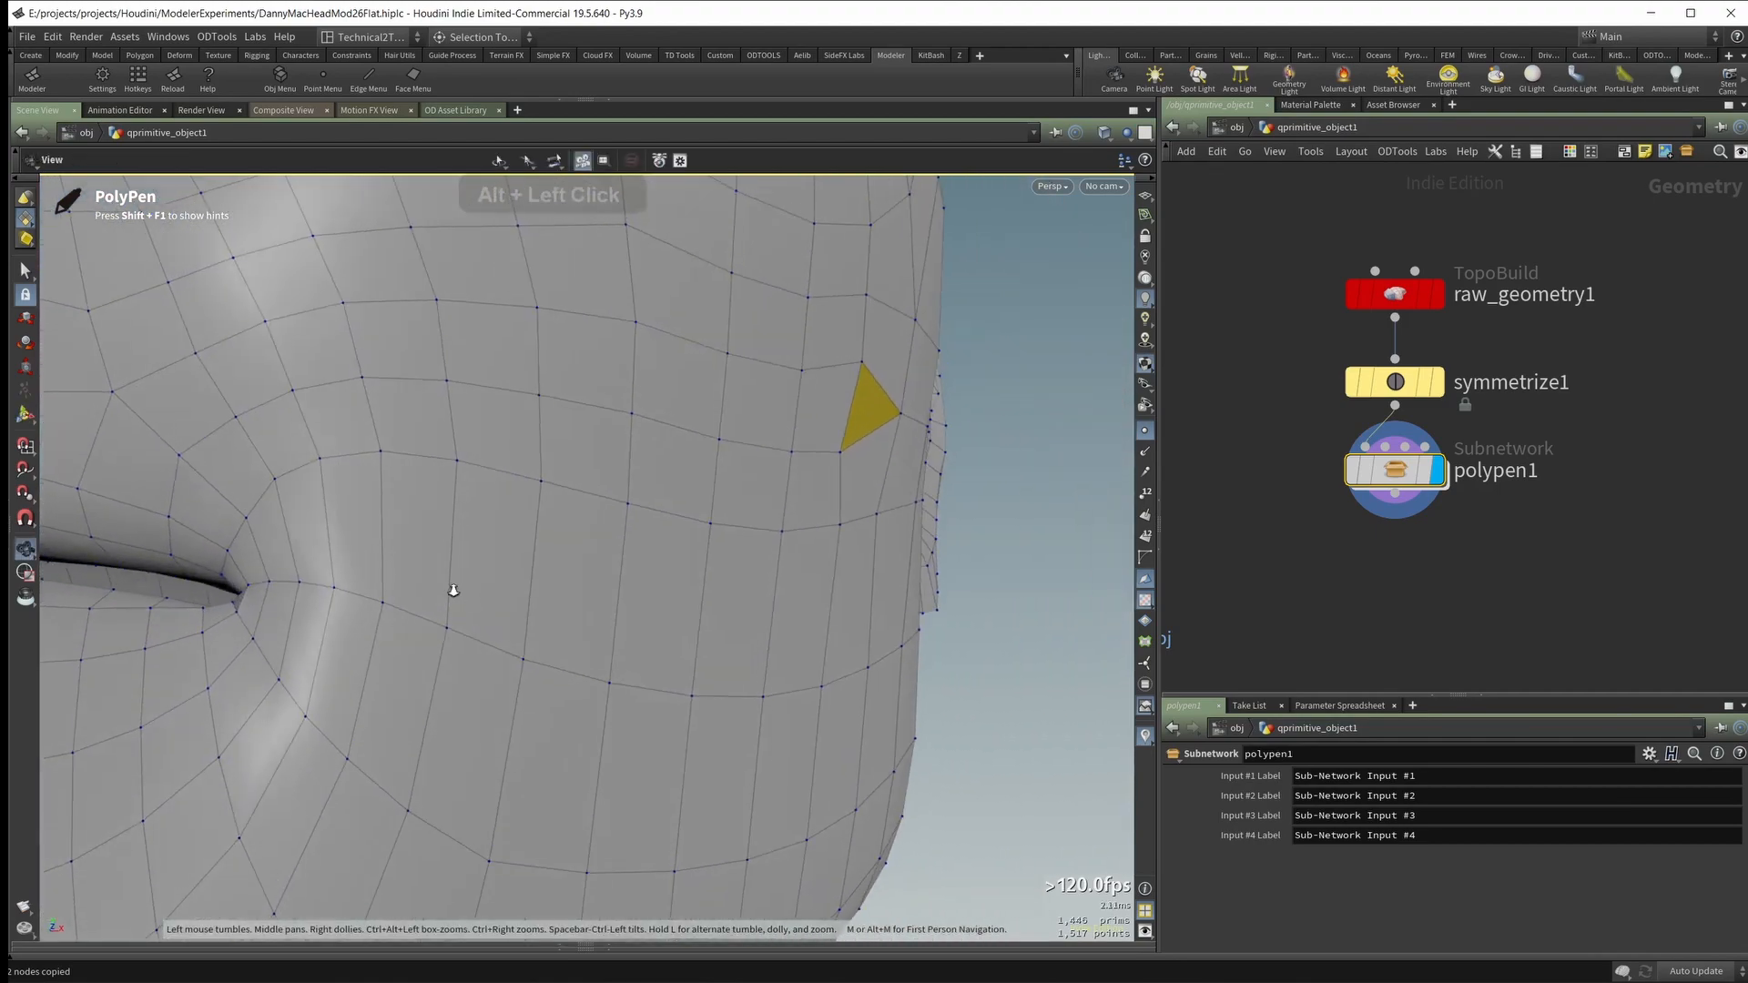
alt+middle_drag(453, 589, 491, 616)
alt+drag(491, 617, 413, 644)
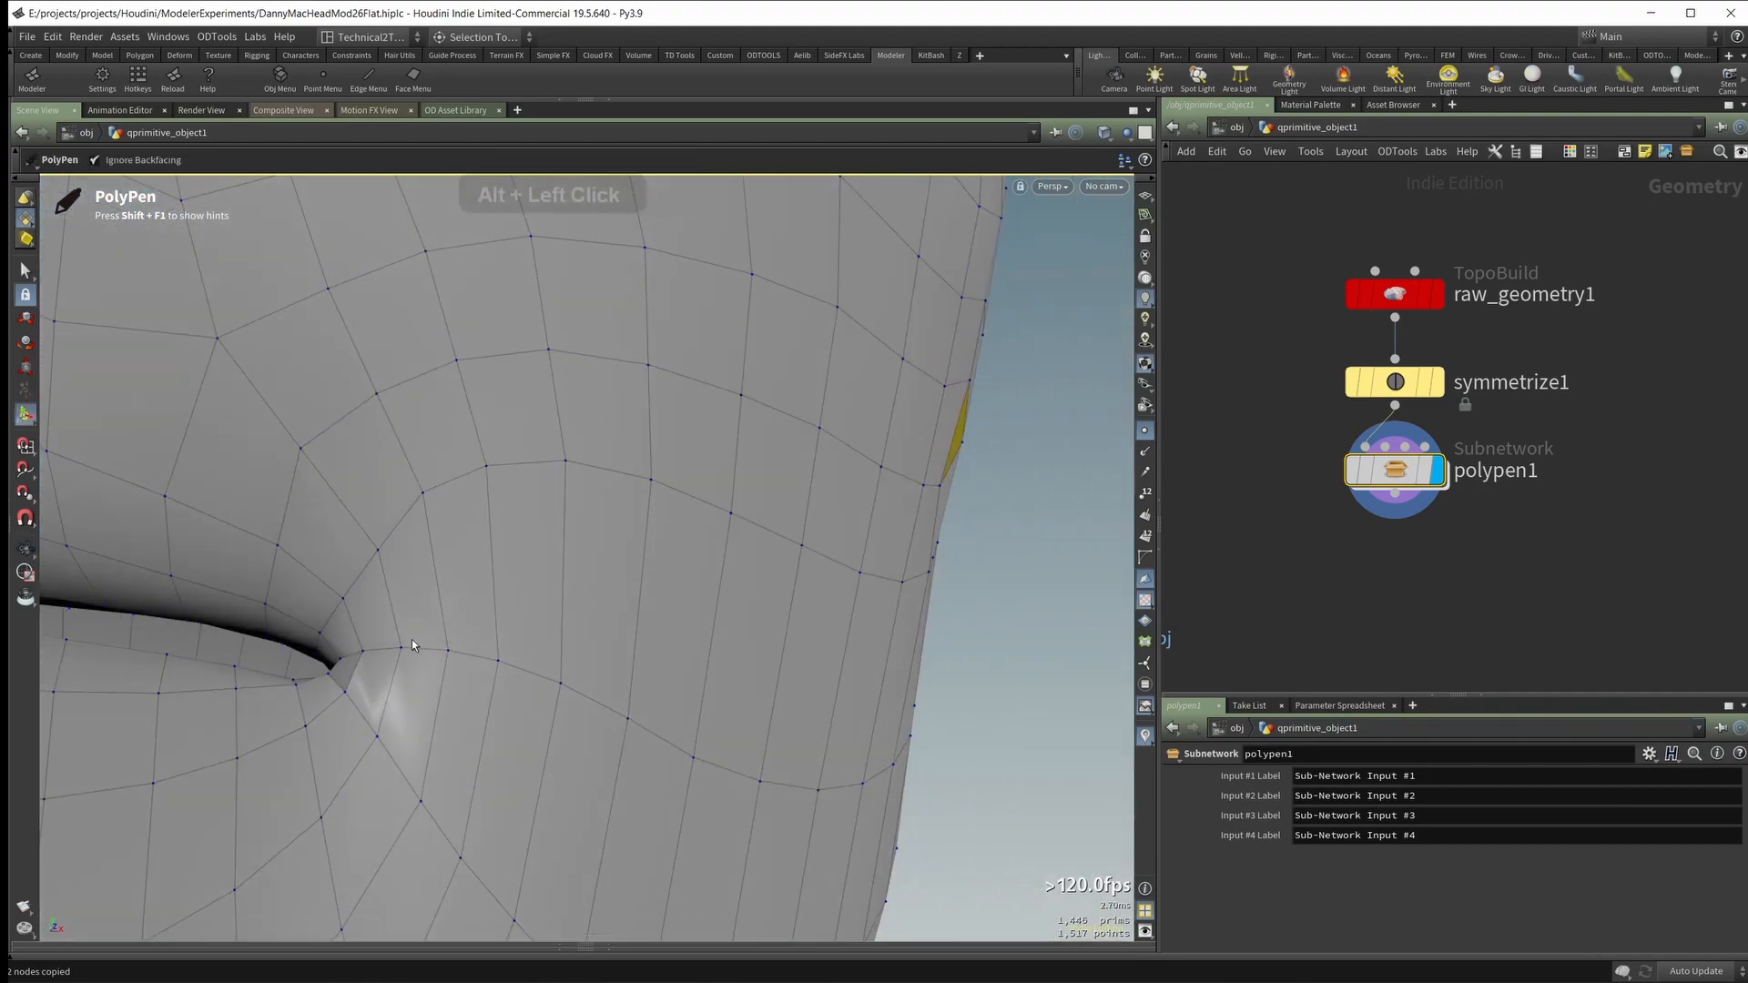
ctrl+click(422, 649)
Step: Add a matching midpoint on the edge row below and in front of the earlobe
alt+drag(526, 610, 473, 605)
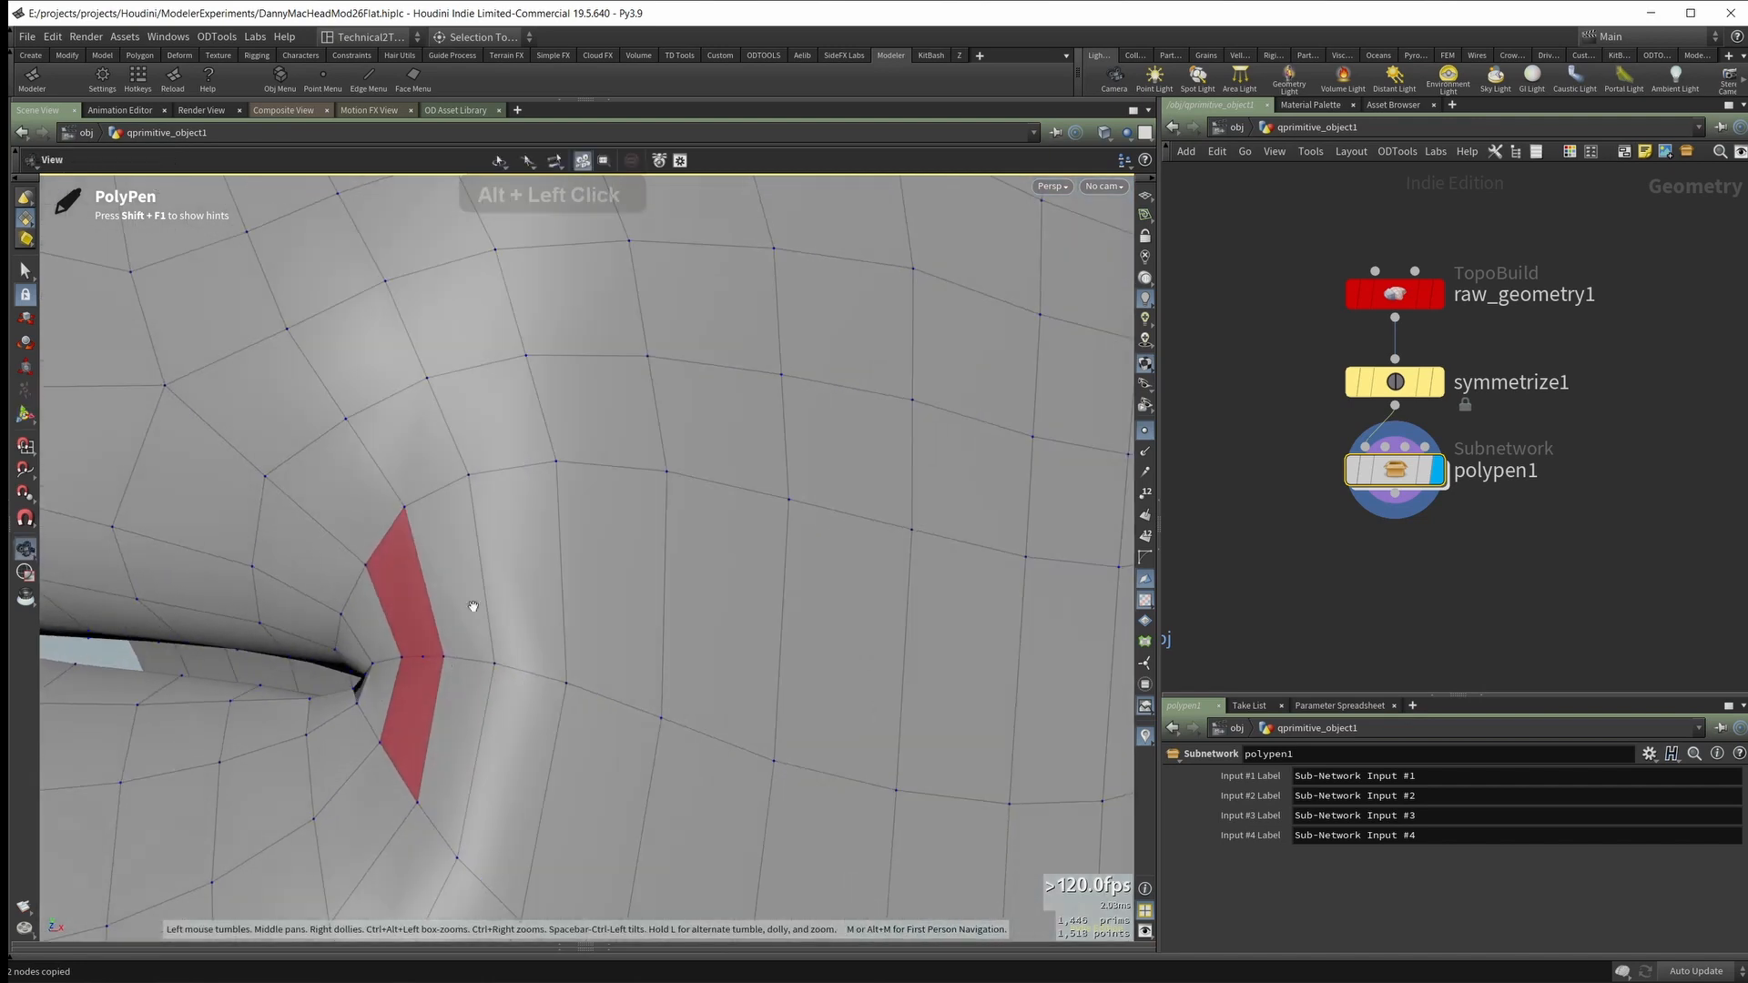
alt+drag(414, 667, 424, 591)
alt+drag(402, 671, 408, 601)
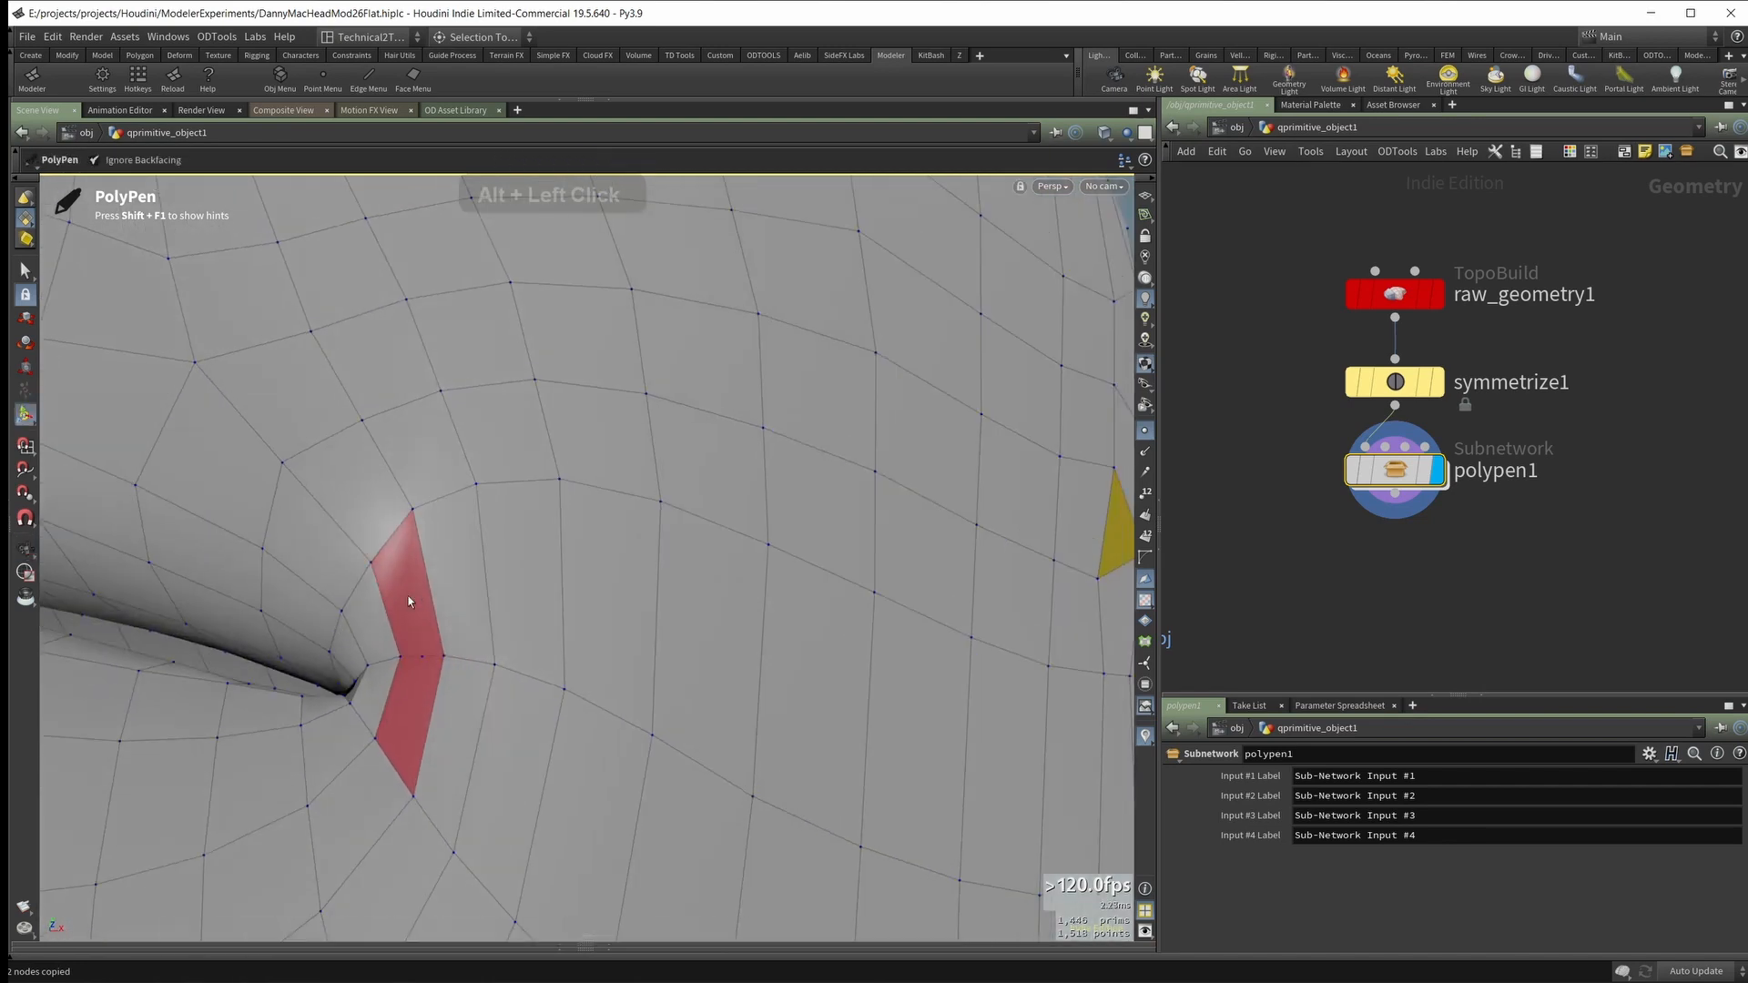
alt+drag(415, 704, 448, 560)
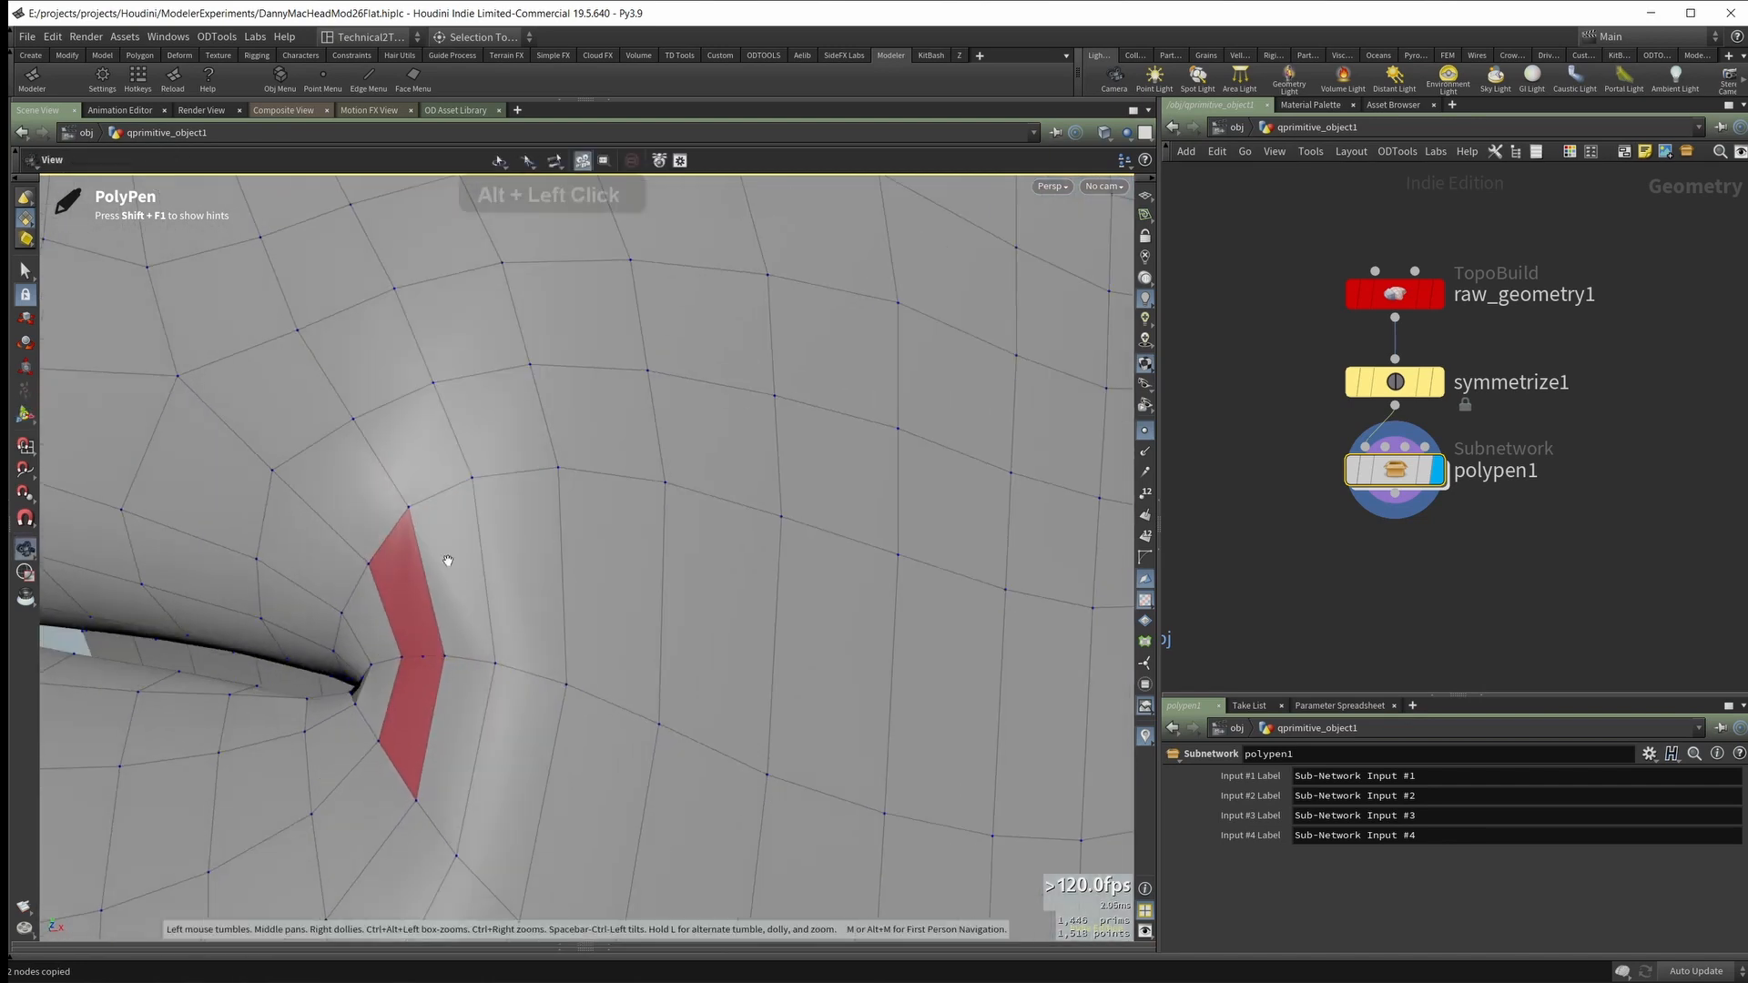
alt+drag(547, 624, 767, 615)
key(ctrl+z)
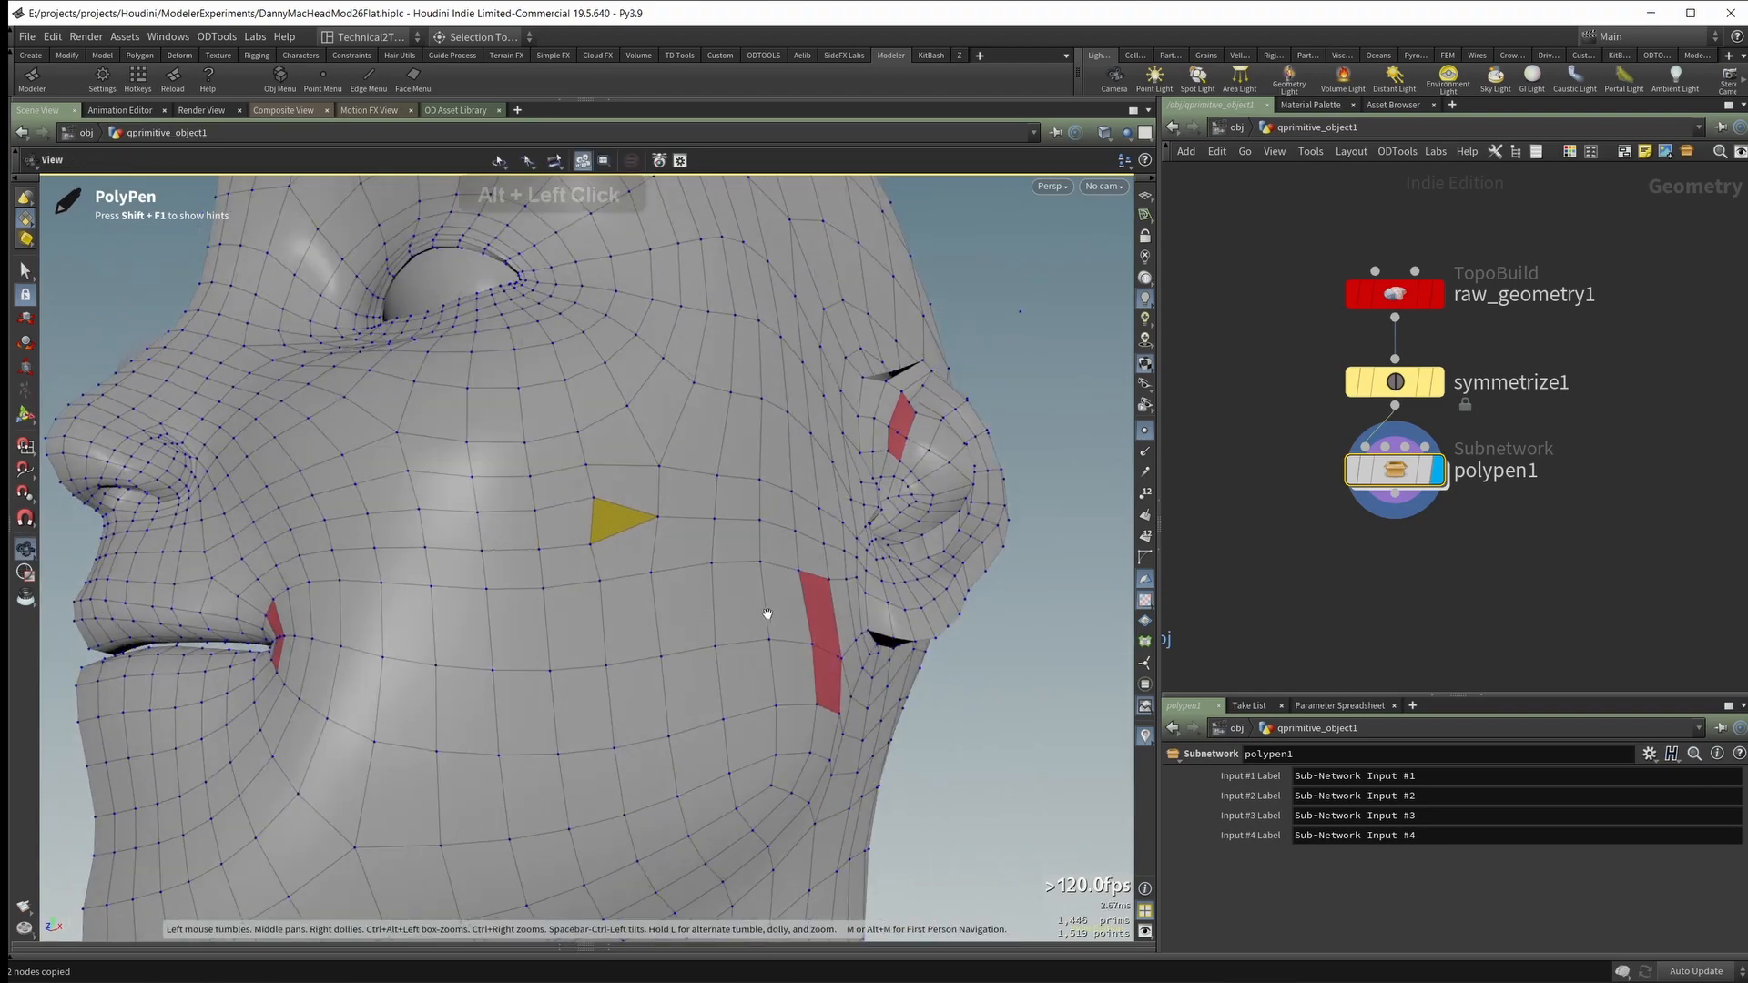
Step: Slide the edge loops running across the lower cheek from mouth to ear downward to even their spacing
mouse_move(507, 633)
alt+mouse_down()
mouse_move(489, 647)
mouse_move(500, 625)
mouse_move(527, 637)
mouse_move(558, 617)
mouse_move(517, 648)
alt+mouse_up()
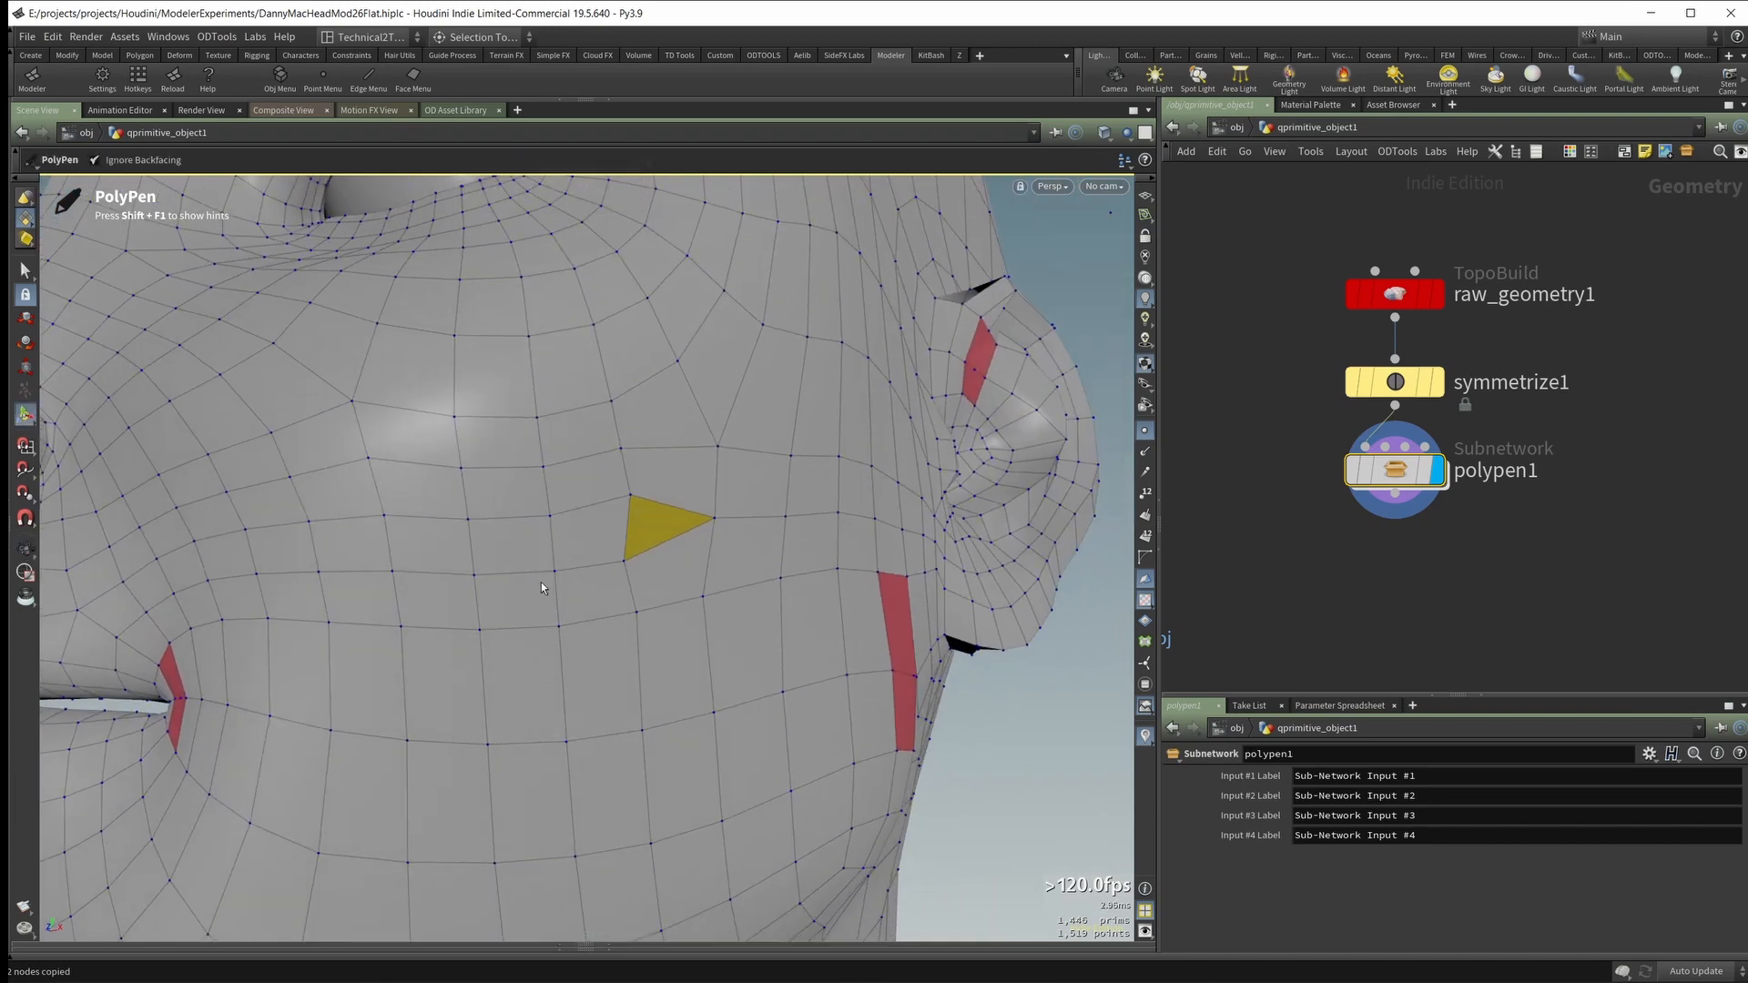
ctrl+shift+click(521, 635)
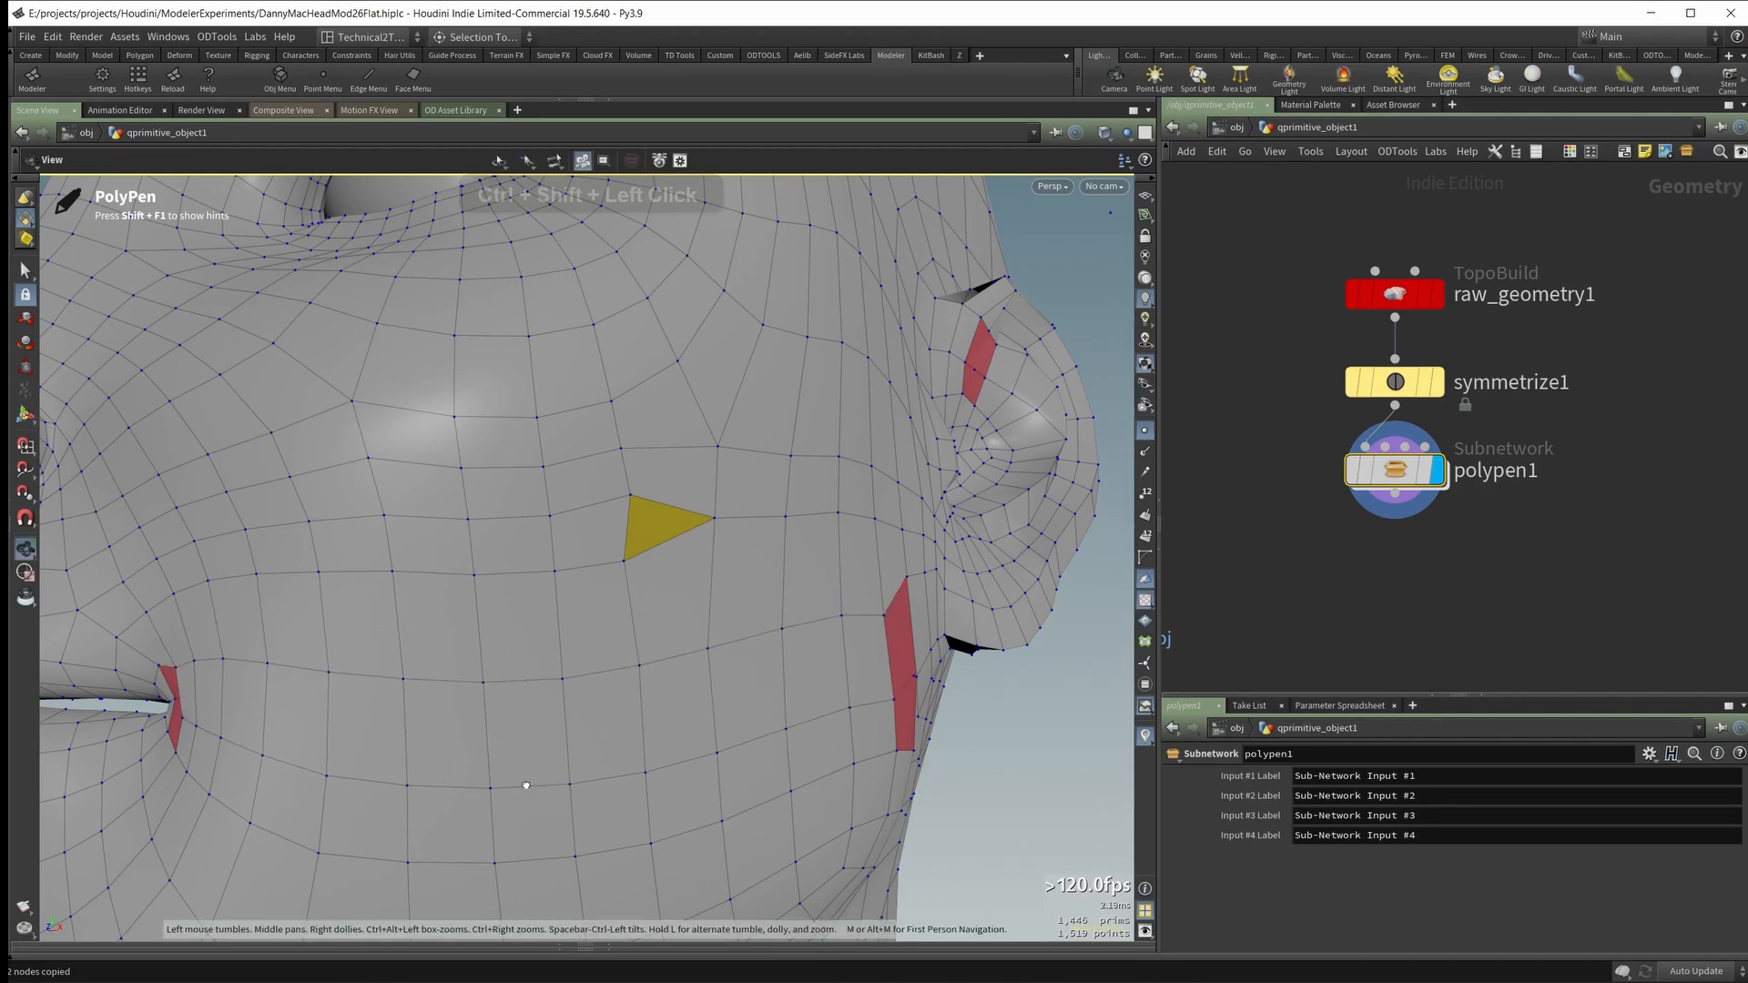
alt+middle_drag(526, 783, 527, 569)
alt+drag(526, 570, 623, 513)
alt+drag(773, 462, 718, 494)
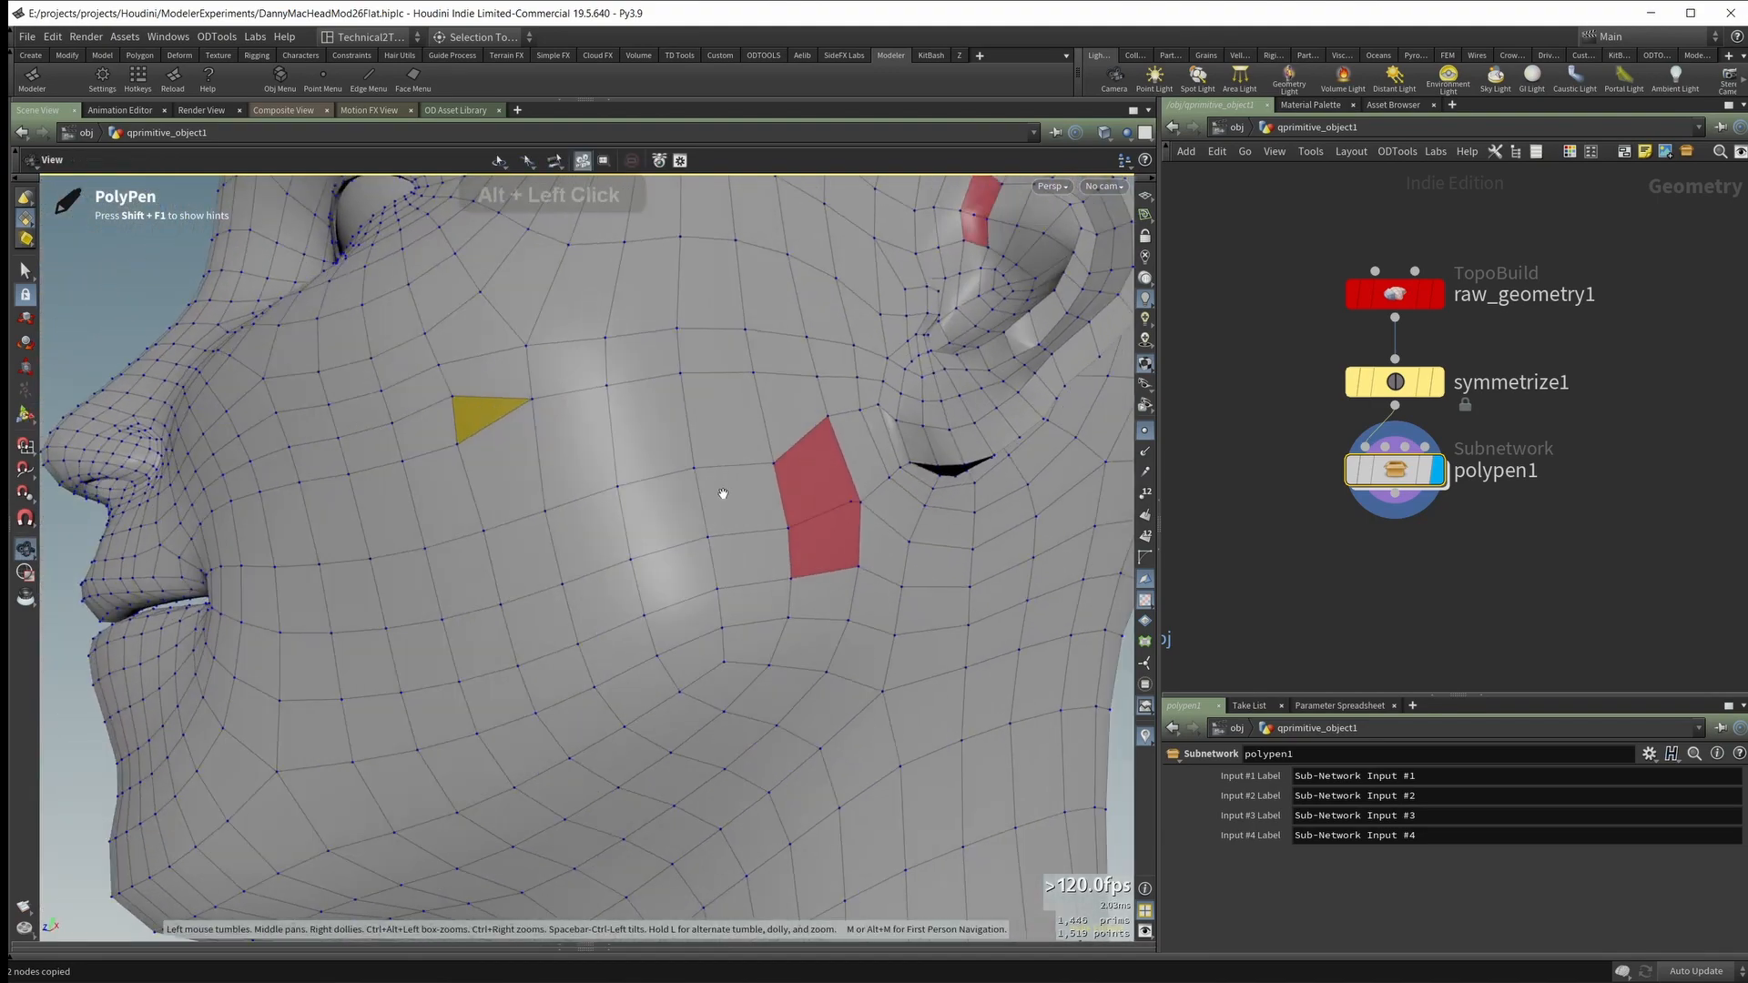
scroll(718, 494, up, 3)
alt+middle_drag(718, 493, 546, 528)
scroll(742, 528, up, 3)
Step: Clear the n-gons at the mouth corner and reposition the surrounding vertices to even out the edge flow
alt+drag(742, 523, 788, 576)
alt+right_drag(752, 594, 398, 425)
alt+drag(398, 425, 546, 455)
alt+right_drag(546, 455, 314, 505)
alt+drag(473, 555, 671, 608)
alt+middle_drag(383, 605, 715, 596)
alt+right_drag(546, 583, 726, 597)
alt+drag(726, 597, 789, 636)
alt+drag(710, 681, 701, 664)
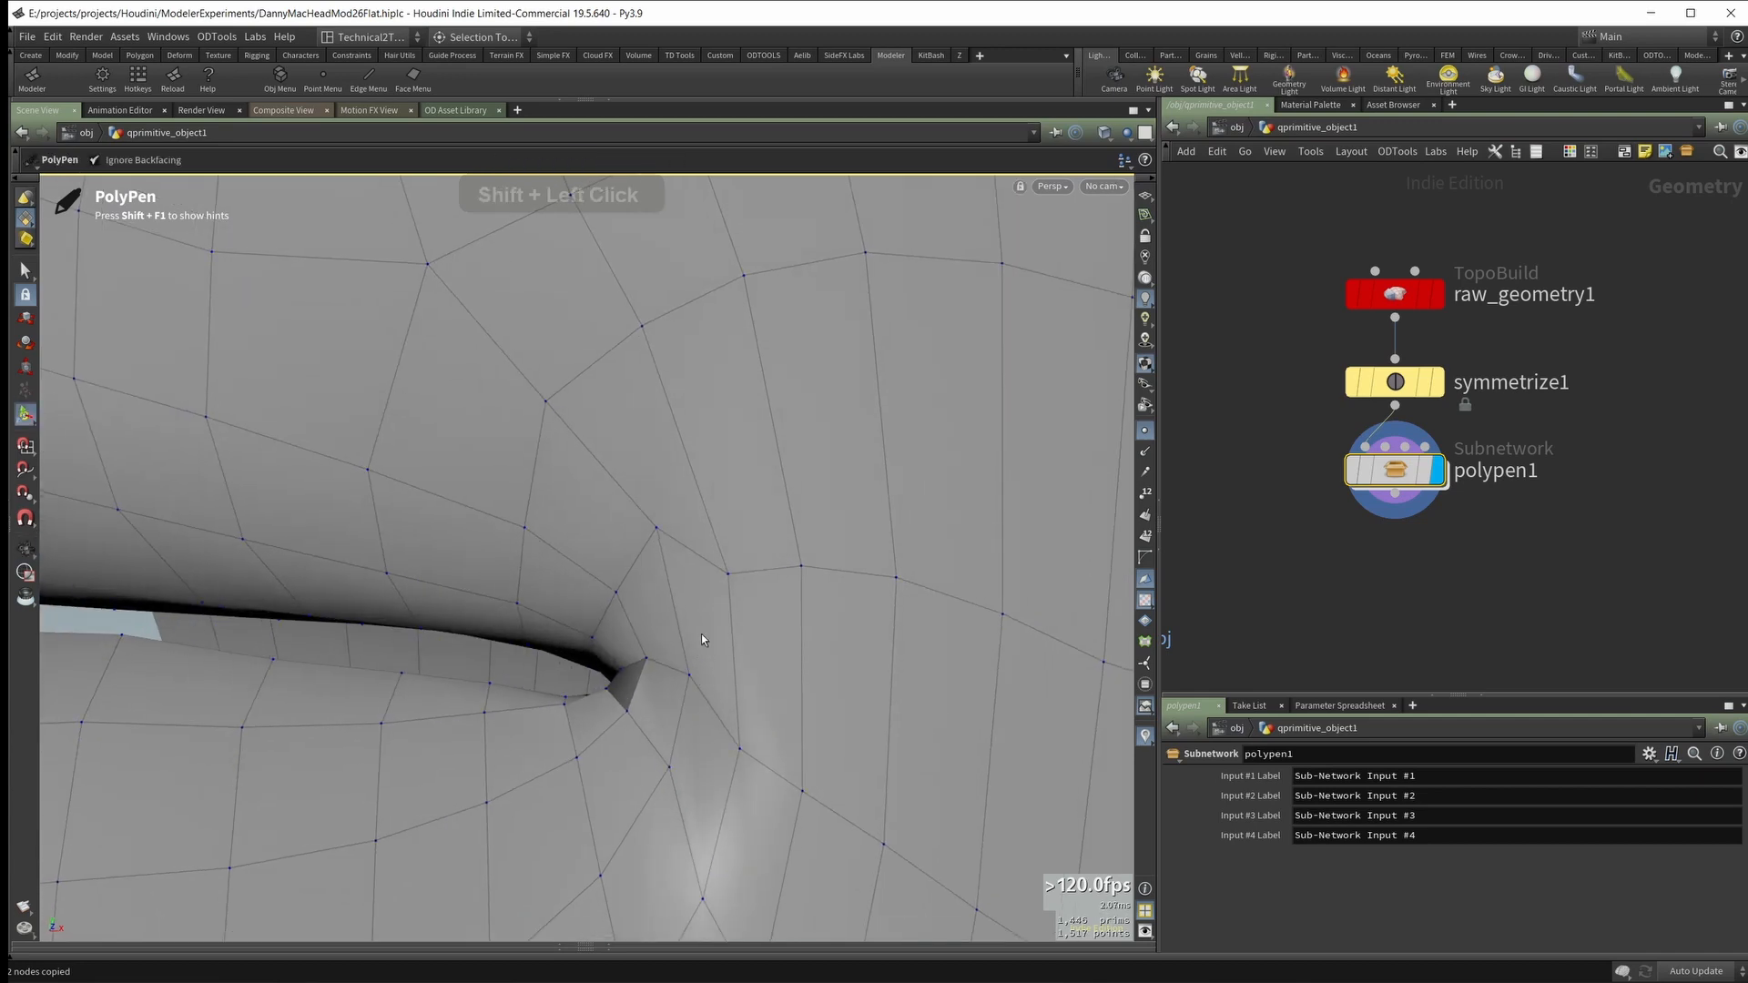
alt+drag(678, 656, 624, 500)
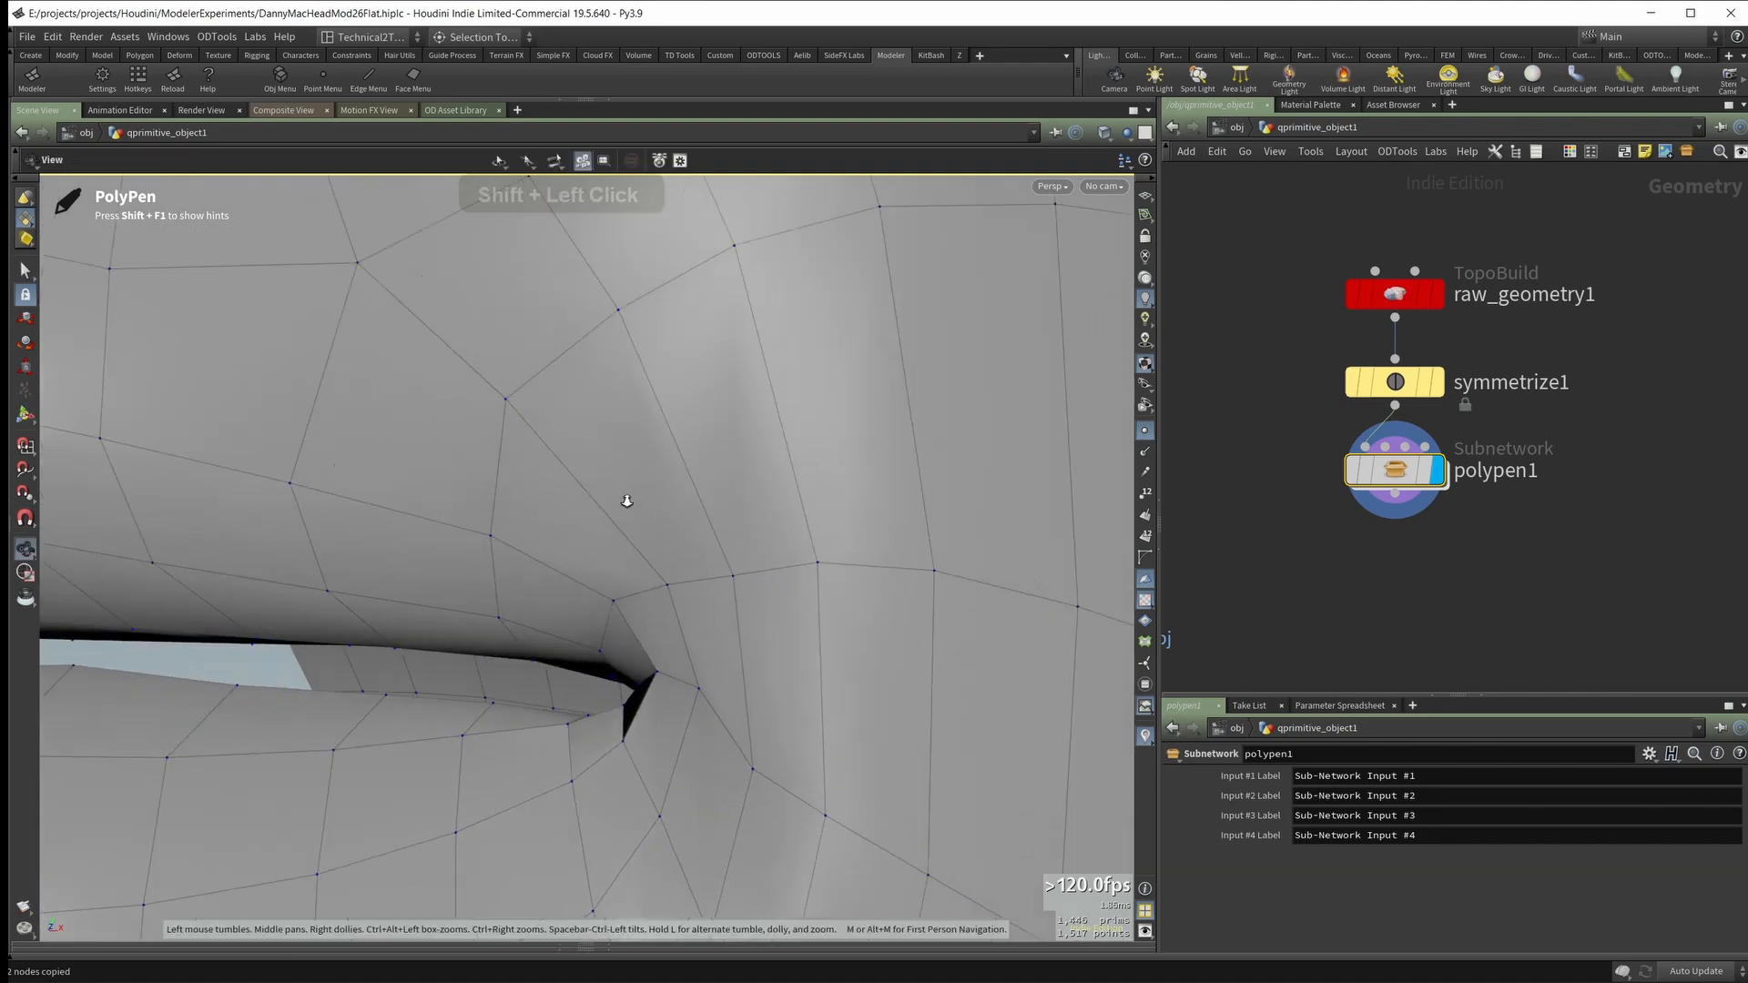
Step: Examine the triangle on the cheek and the edge rows leading from it to the ear
alt+right_drag(625, 500, 491, 585)
alt+middle_drag(728, 573, 583, 537)
alt+right_drag(582, 509, 510, 552)
alt+drag(510, 552, 865, 456)
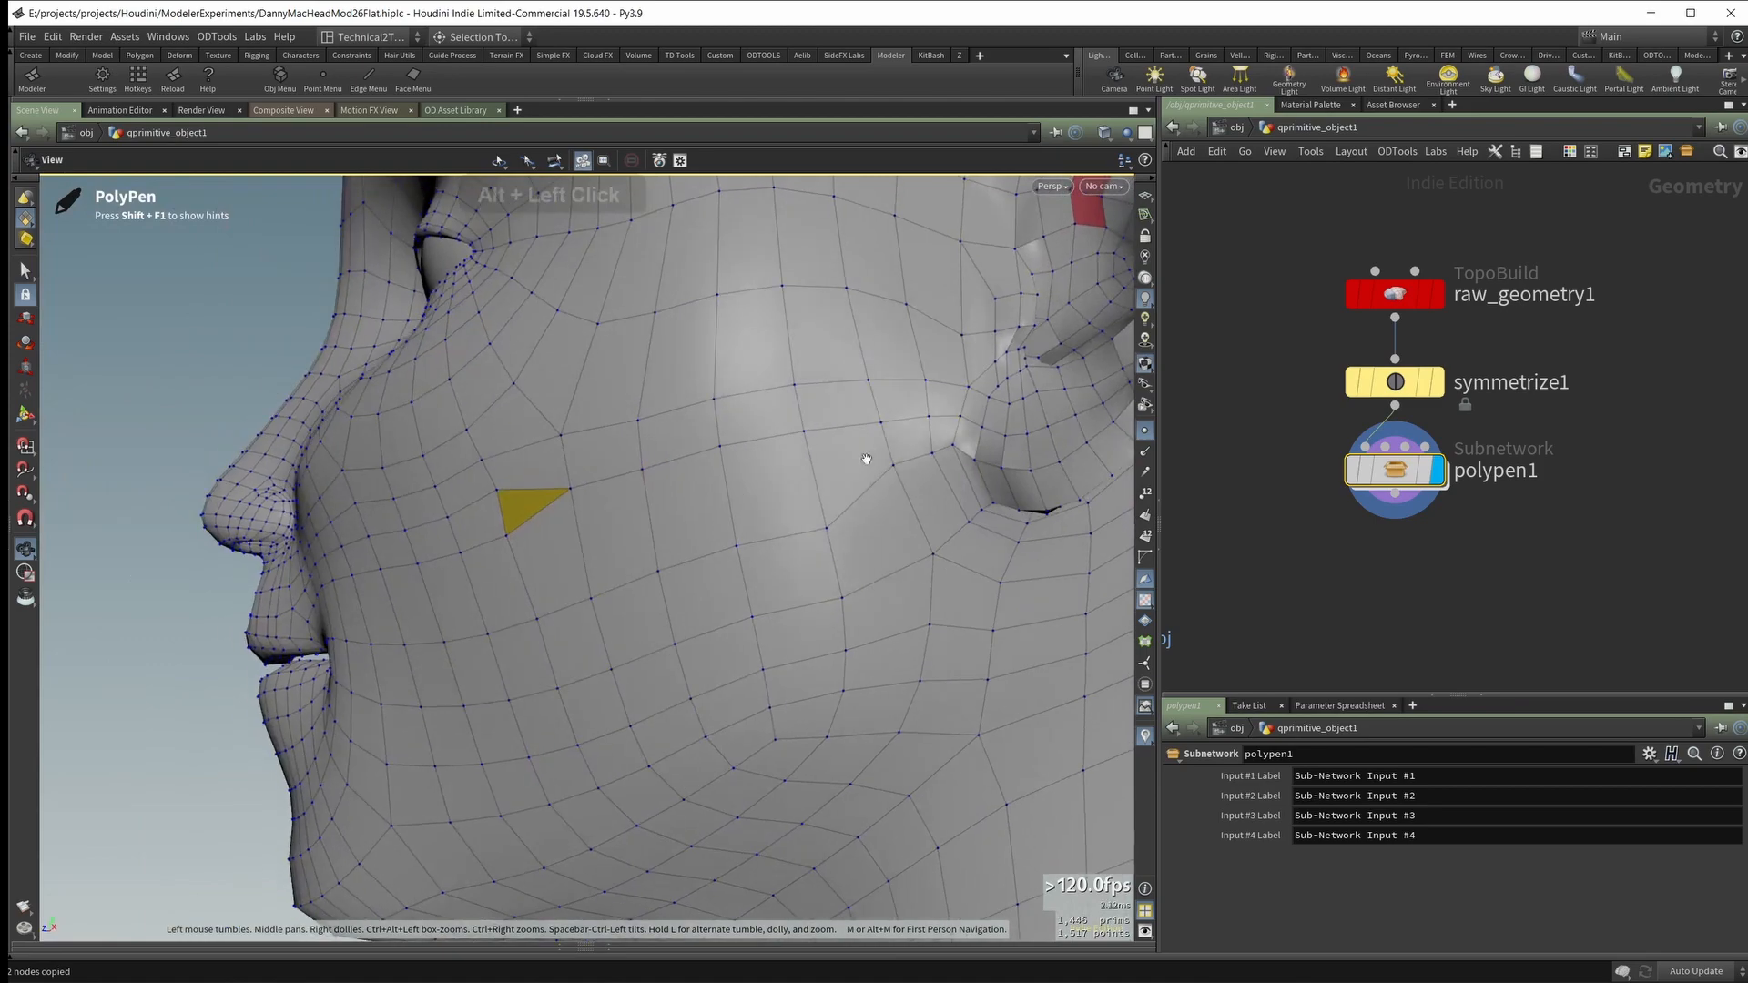
alt+right_drag(866, 456, 1008, 479)
alt+drag(1008, 480, 928, 480)
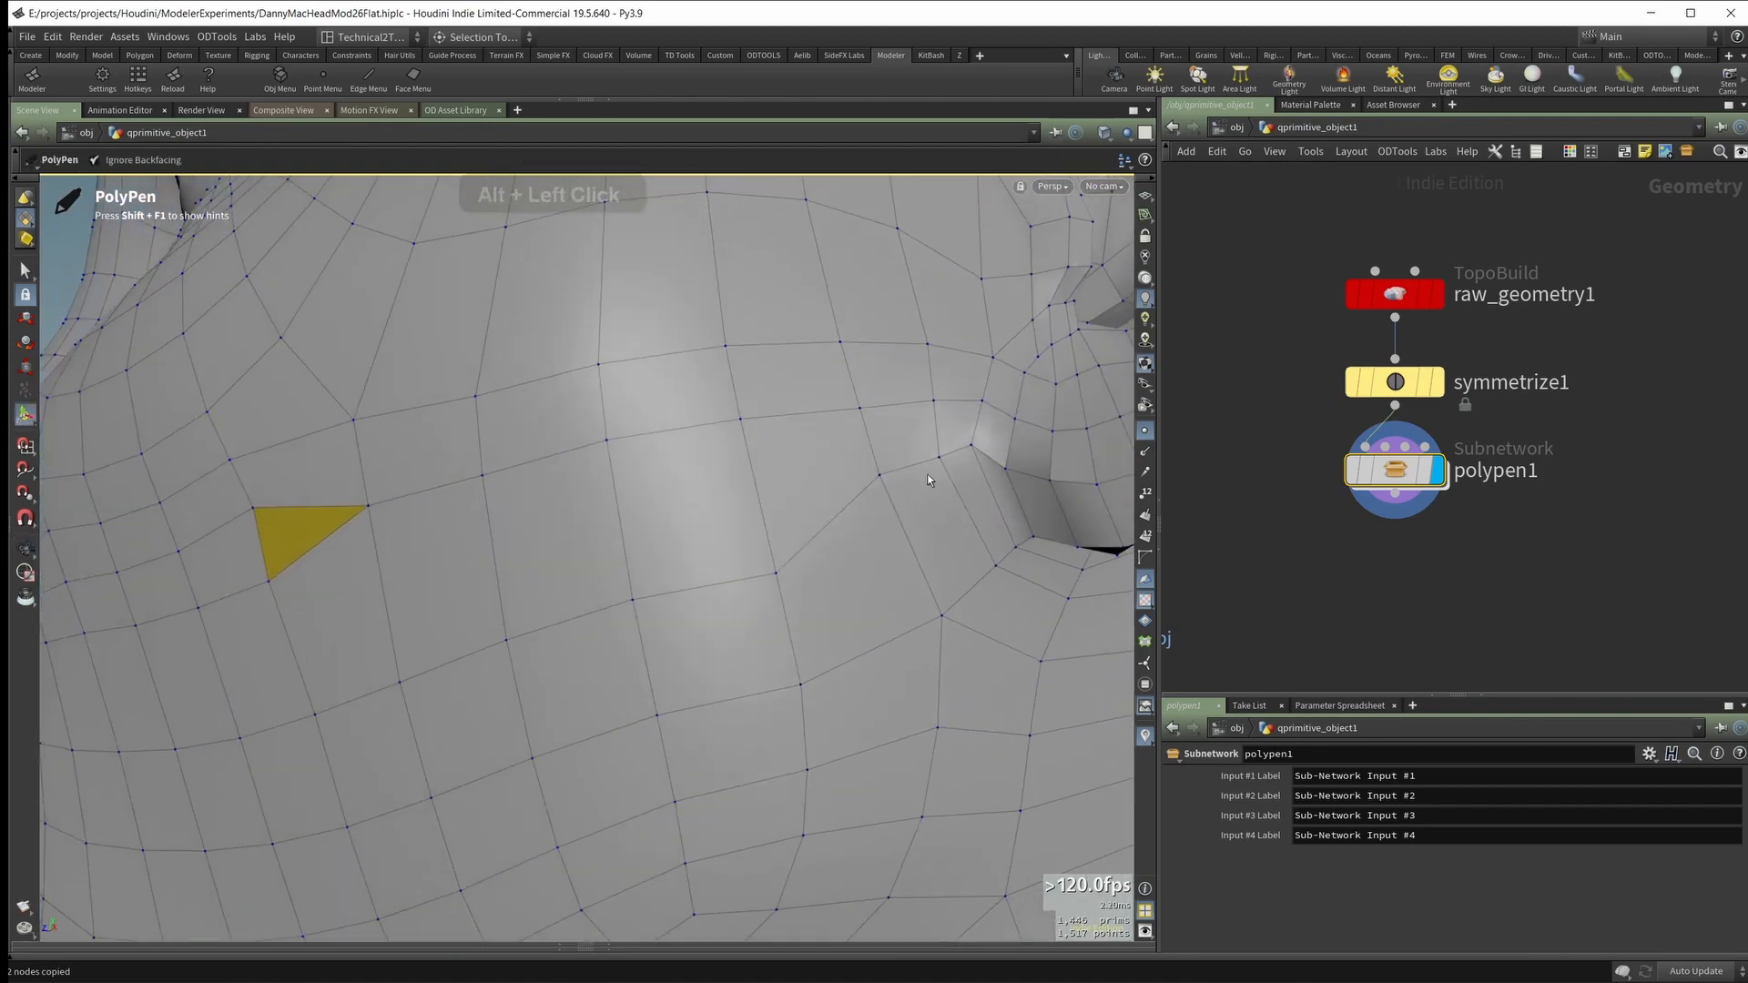
alt+right_drag(922, 500, 1065, 369)
alt+middle_drag(1066, 369, 862, 467)
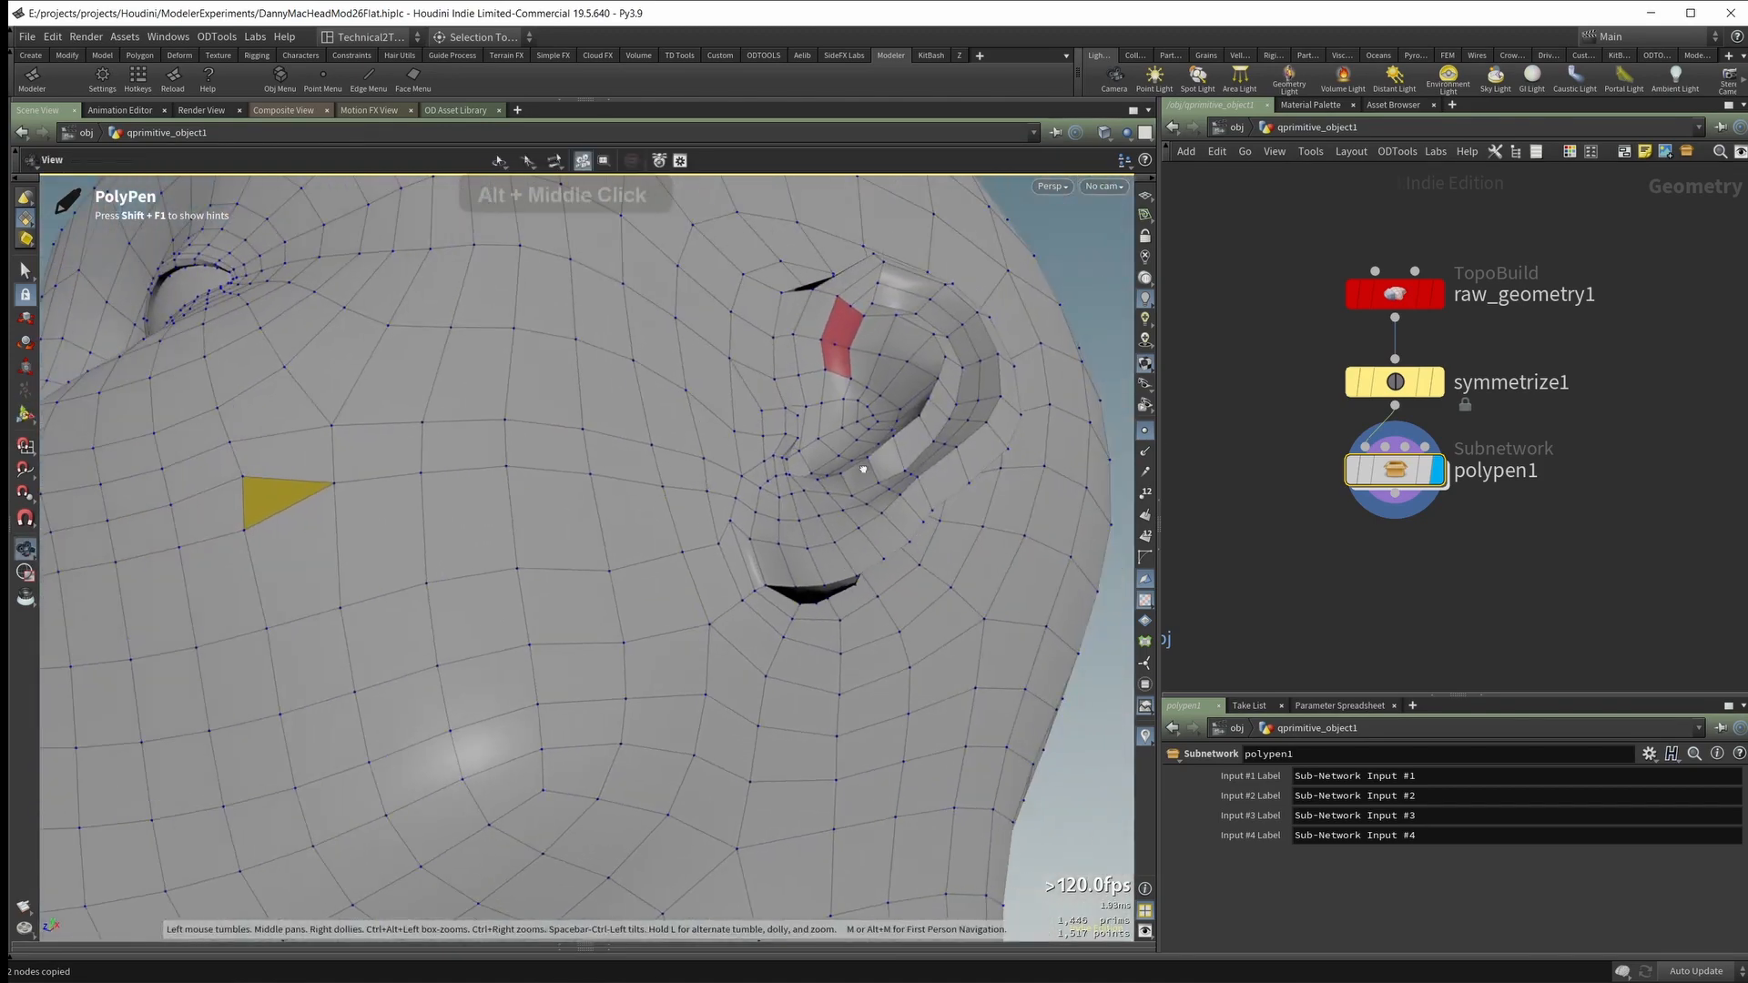
alt+drag(862, 467, 782, 523)
alt+drag(756, 589, 605, 580)
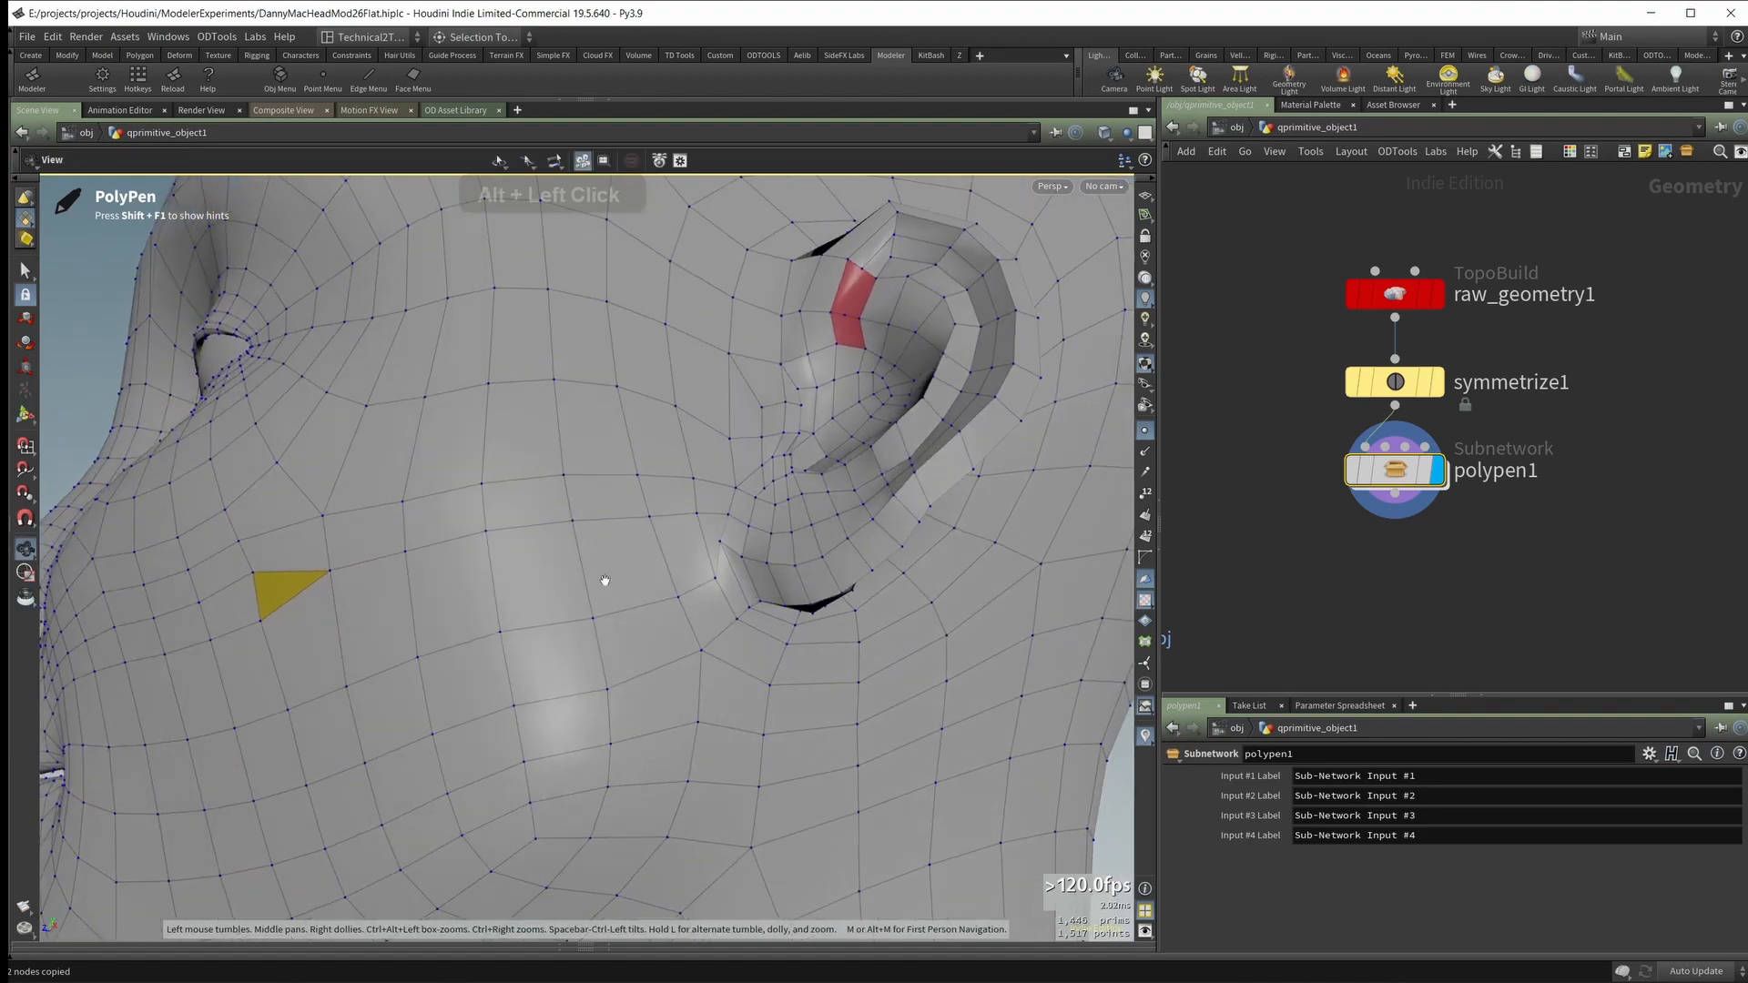
alt+drag(391, 594, 467, 562)
alt+drag(285, 584, 325, 596)
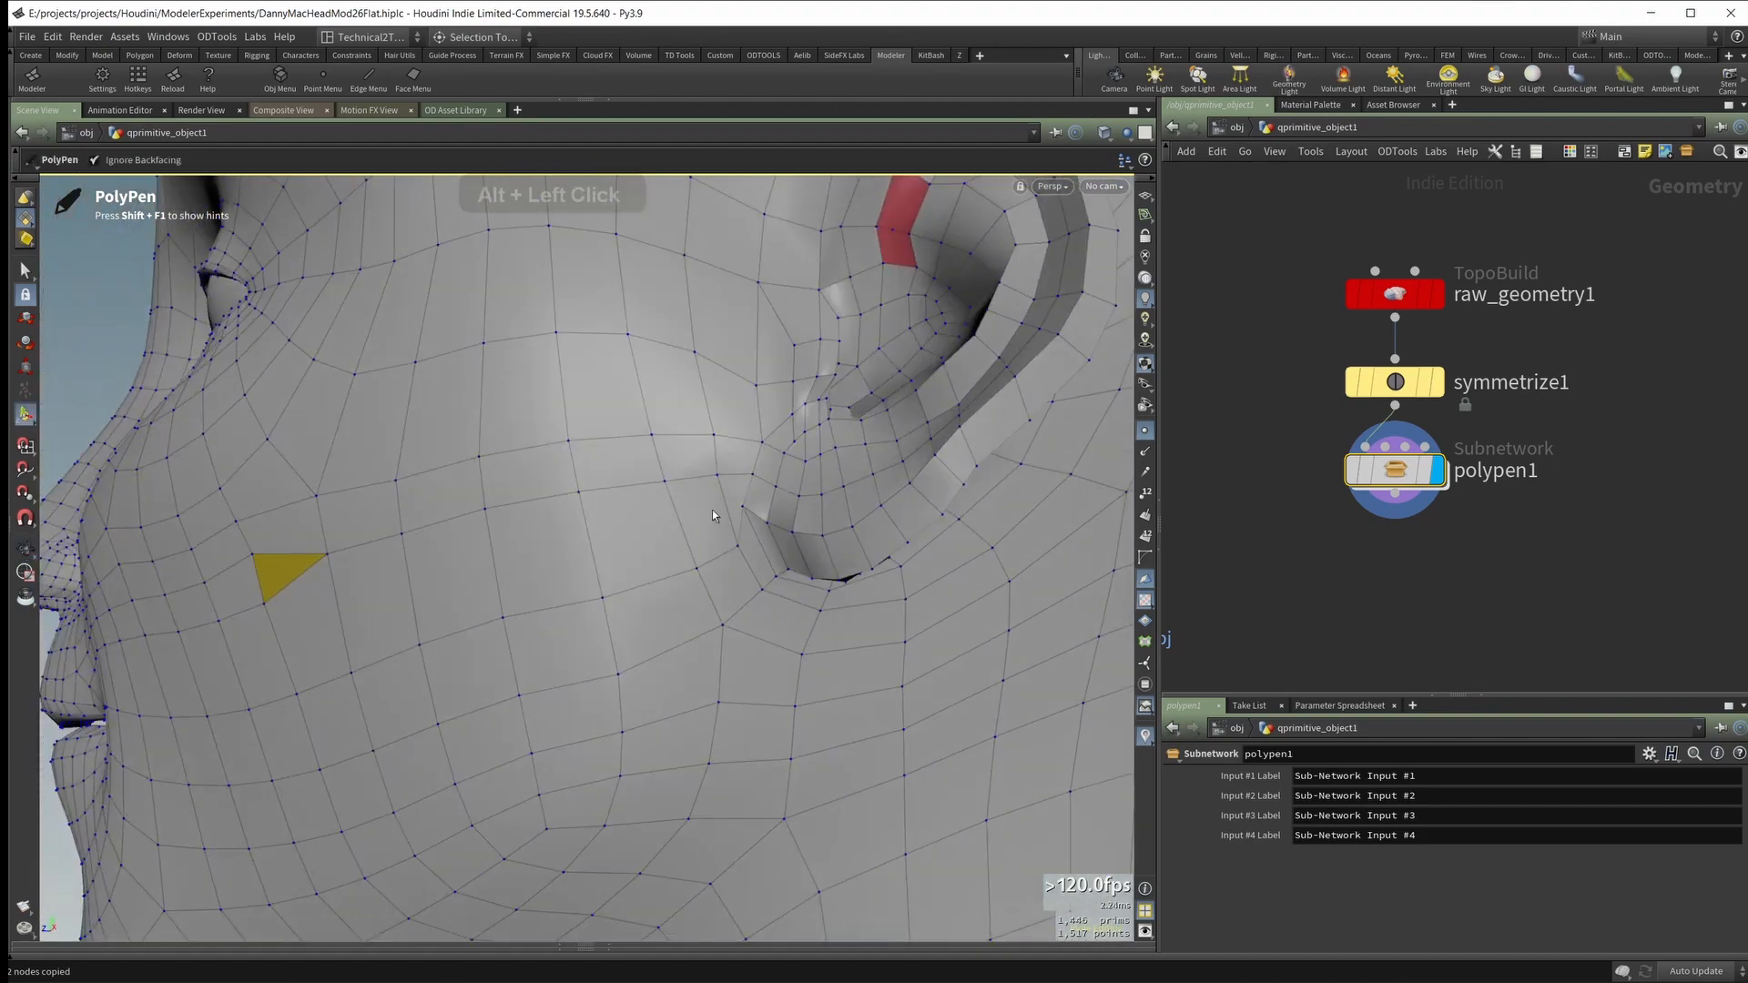
alt+drag(695, 511, 747, 458)
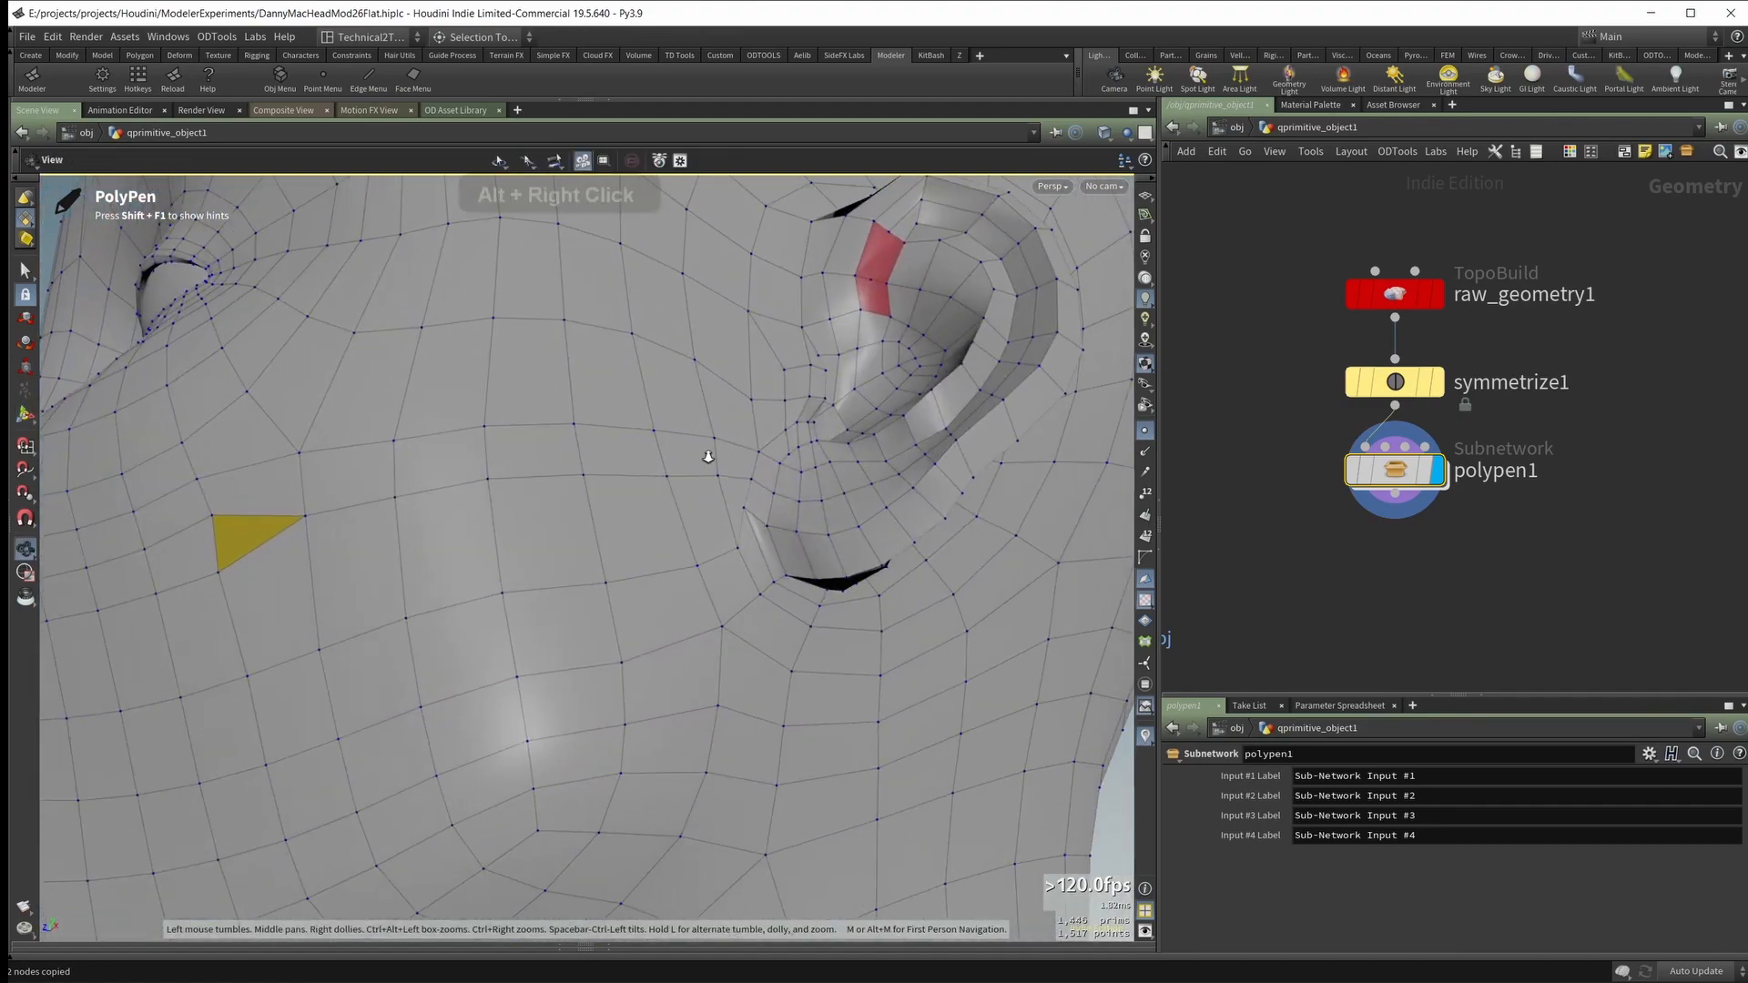
alt+right_drag(706, 452, 799, 449)
alt+middle_drag(799, 449, 658, 530)
alt+drag(657, 530, 587, 587)
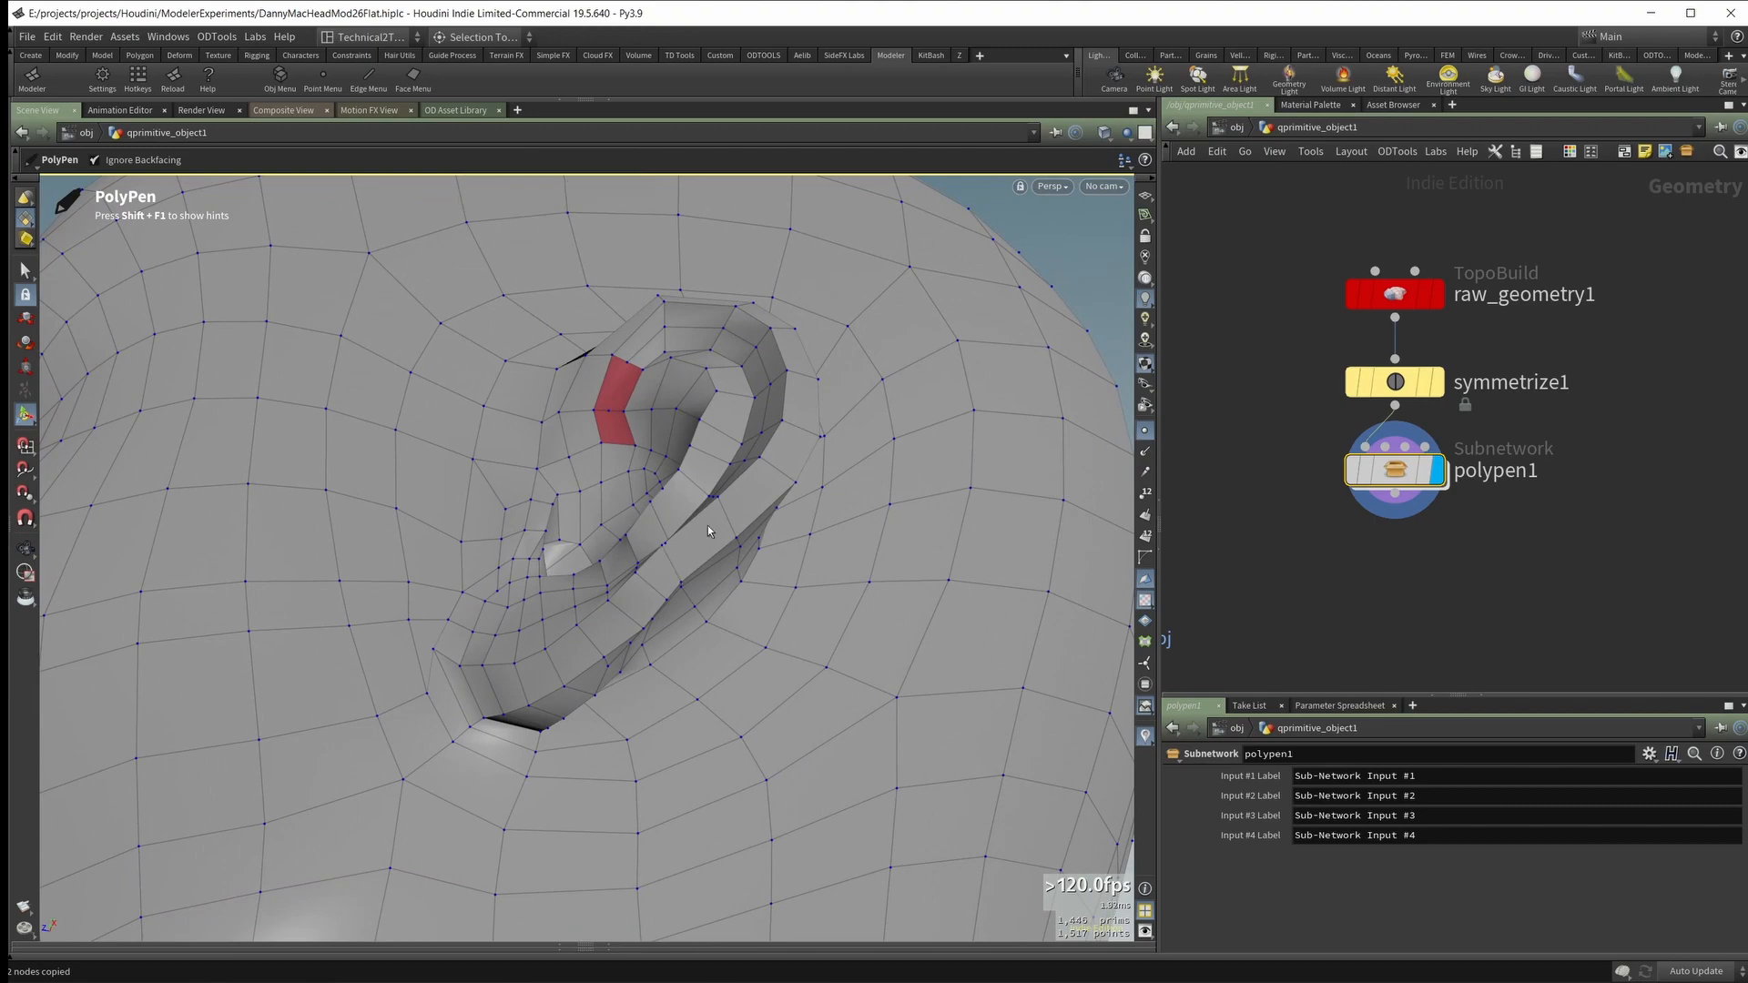
Step: Delete the short edge separating the two faces in front of the earlobe
mouse_move(598, 626)
alt+mouse_down()
mouse_move(652, 586)
mouse_move(694, 691)
mouse_move(605, 640)
alt+mouse_up()
mouse_move(605, 640)
alt+right_down()
mouse_move(528, 559)
mouse_move(636, 644)
alt+right_up()
alt+drag(637, 644, 586, 597)
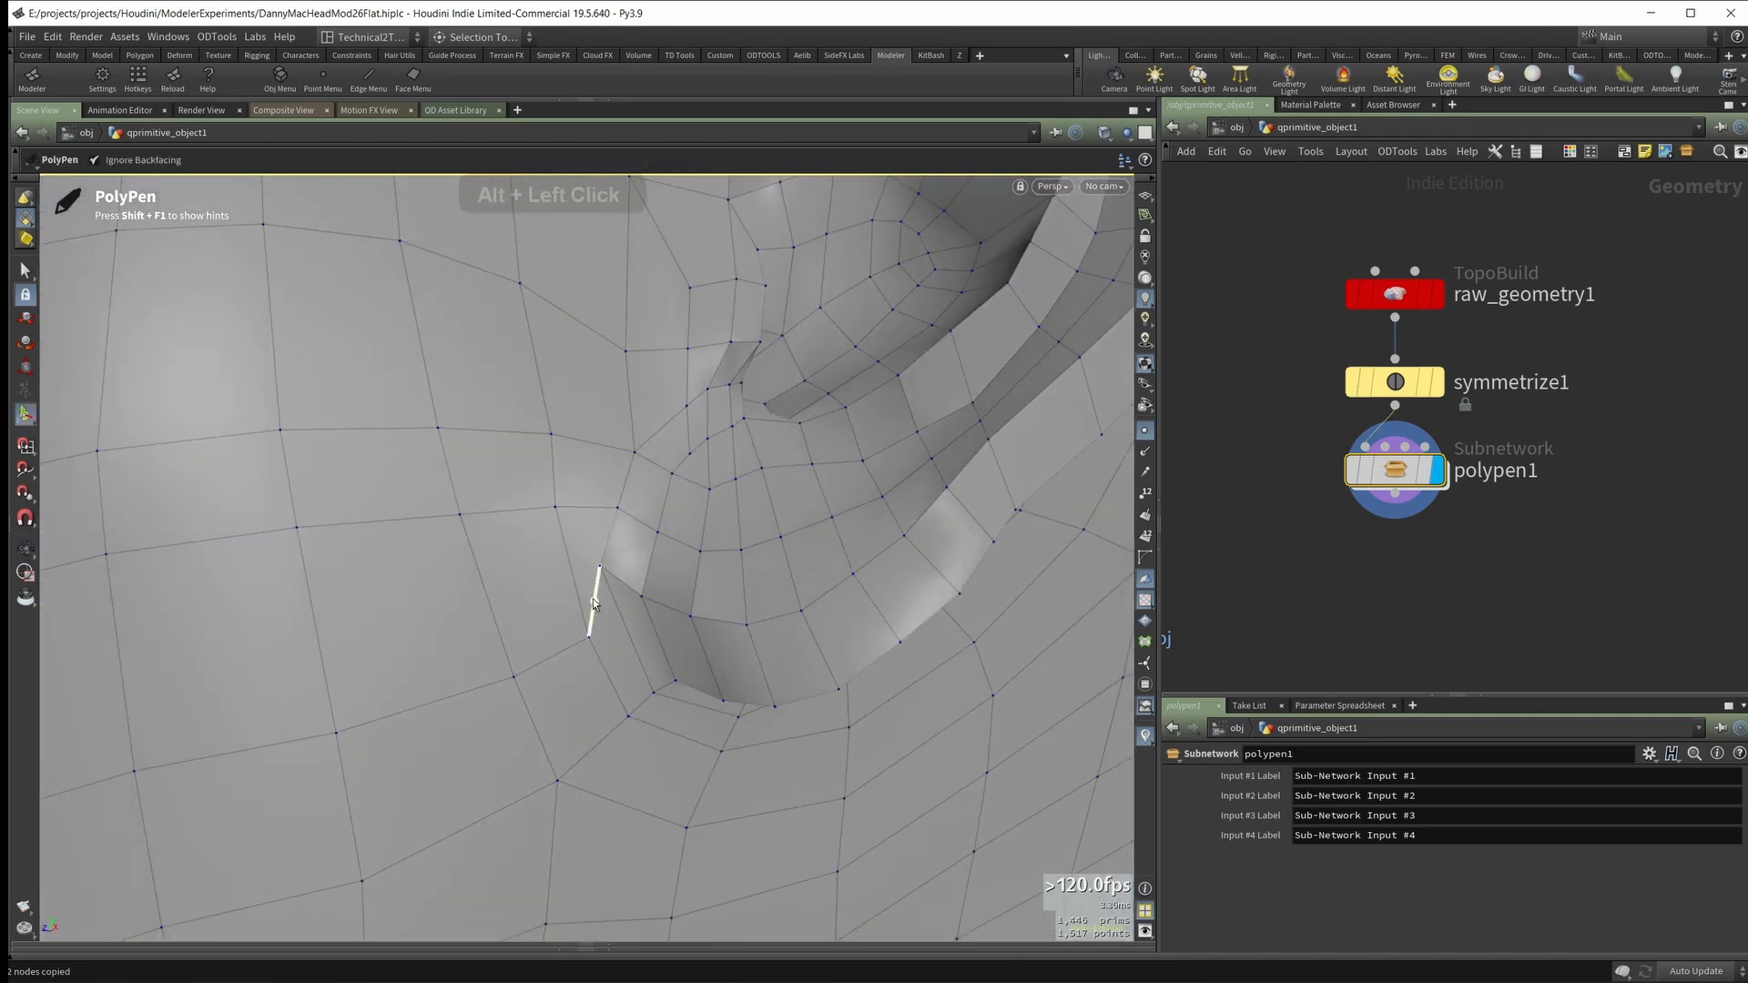
middle_click(592, 604)
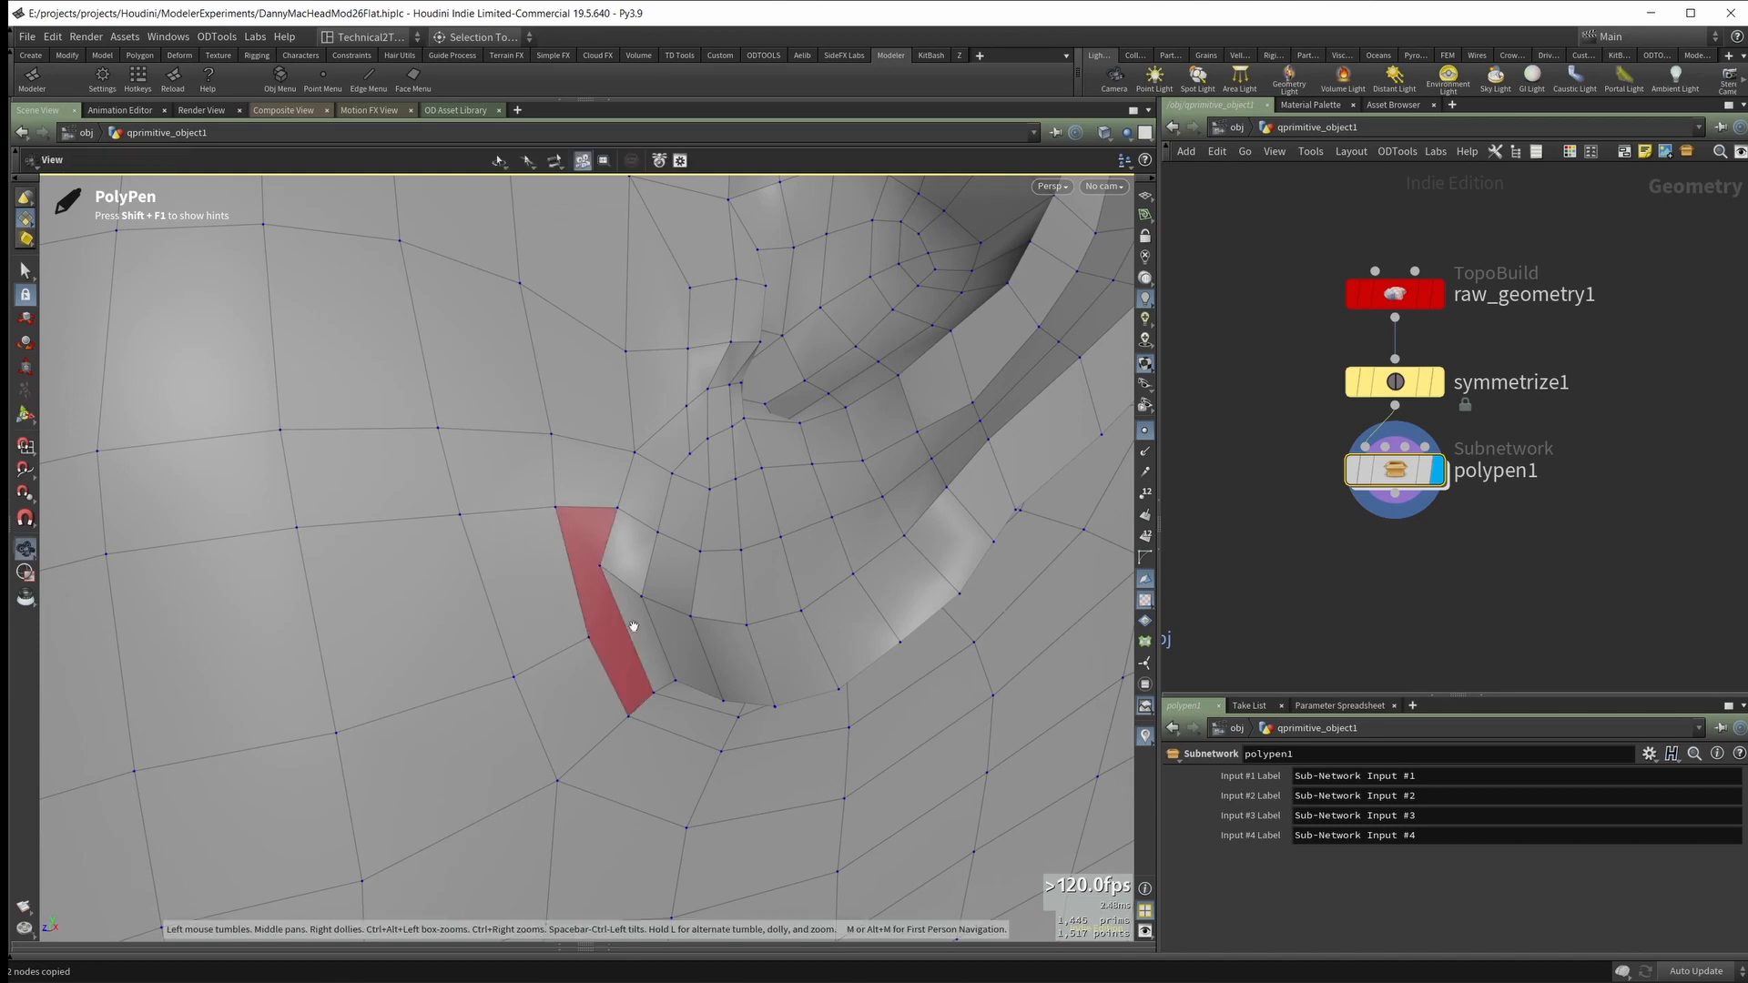
alt+drag(632, 624, 702, 597)
alt+right_drag(701, 597, 547, 500)
alt+drag(546, 500, 695, 561)
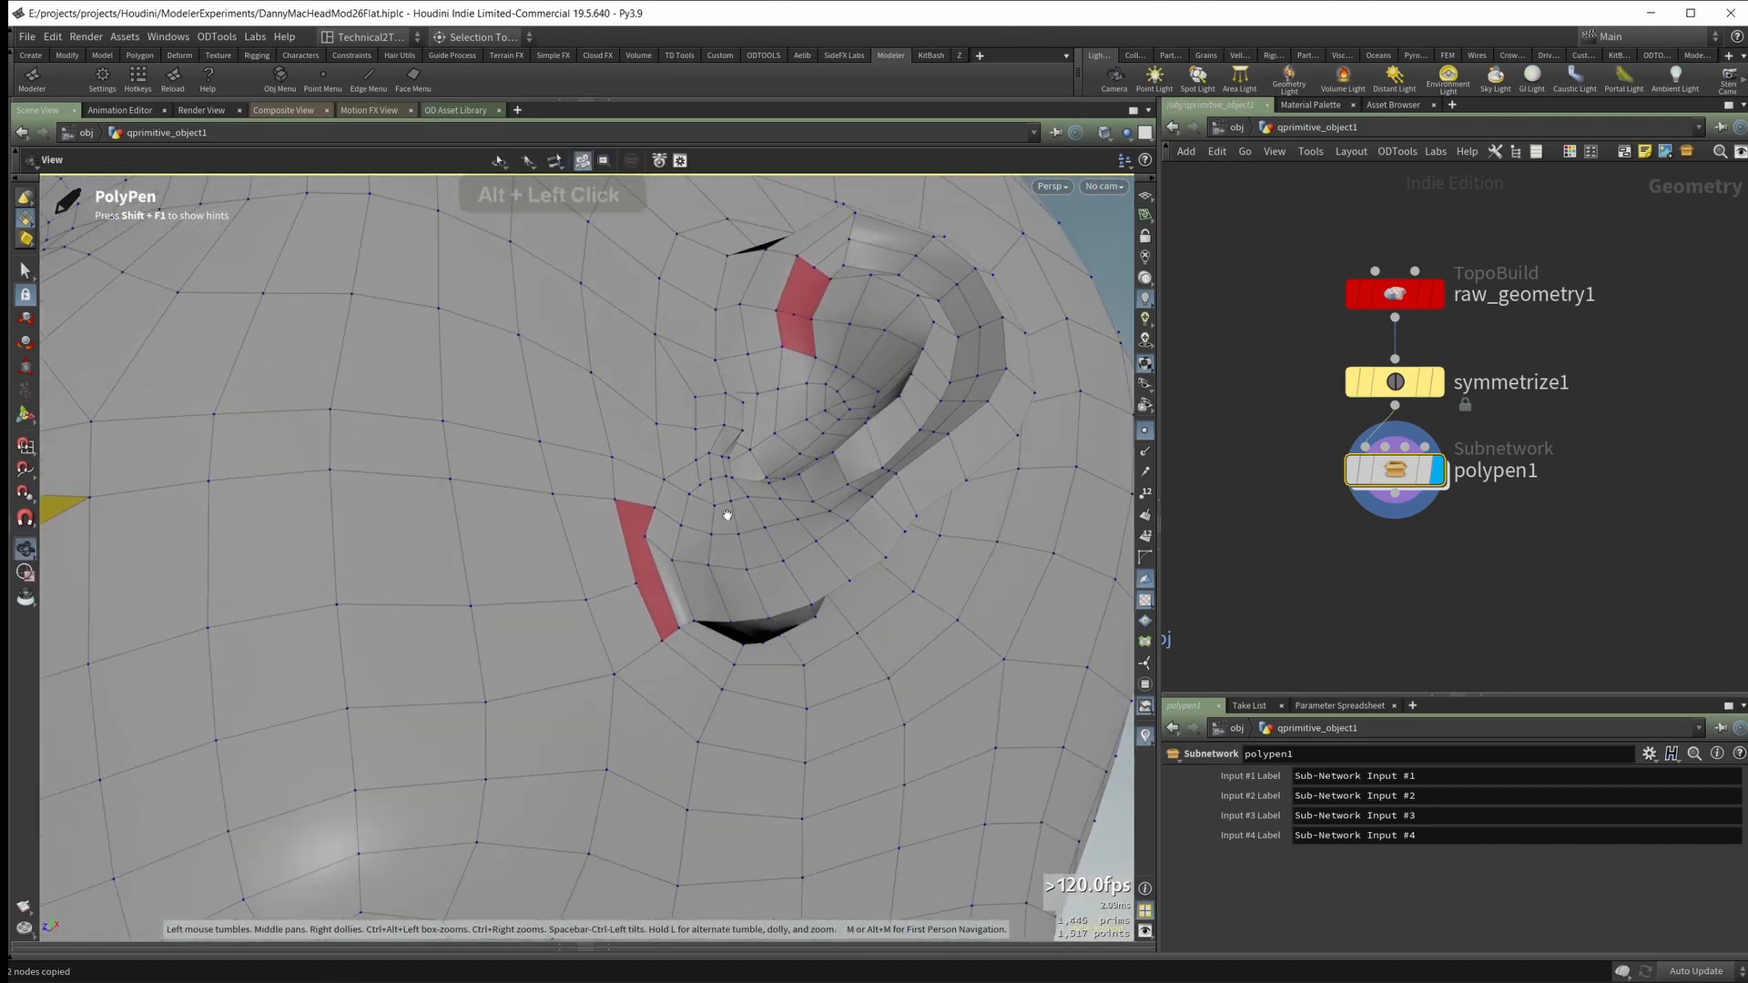
mouse_move(599, 735)
alt+mouse_down()
mouse_move(661, 672)
mouse_move(611, 722)
alt+mouse_up()
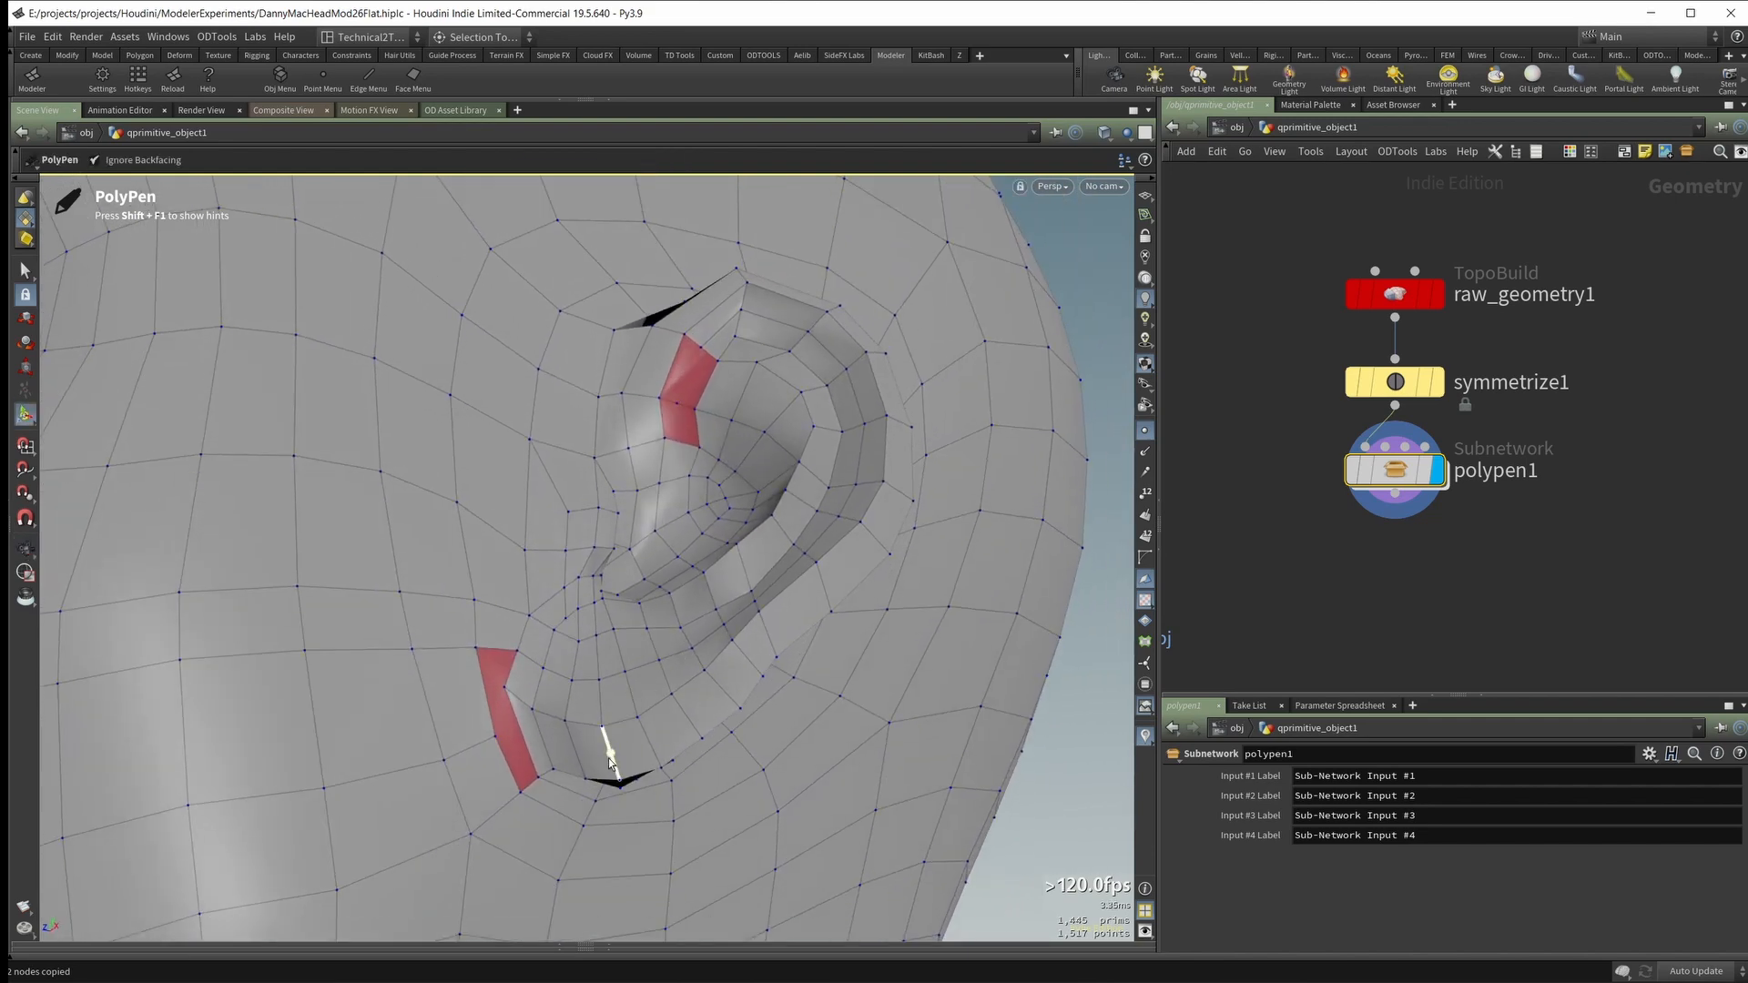
shift+click(610, 758)
alt+drag(612, 754, 707, 594)
key(ctrl+z)
Step: Cut up the n-gon inside the upper ear and add a midpoint on the edge crossing its middle
alt+right_drag(708, 595, 729, 398)
alt+drag(729, 398, 717, 439)
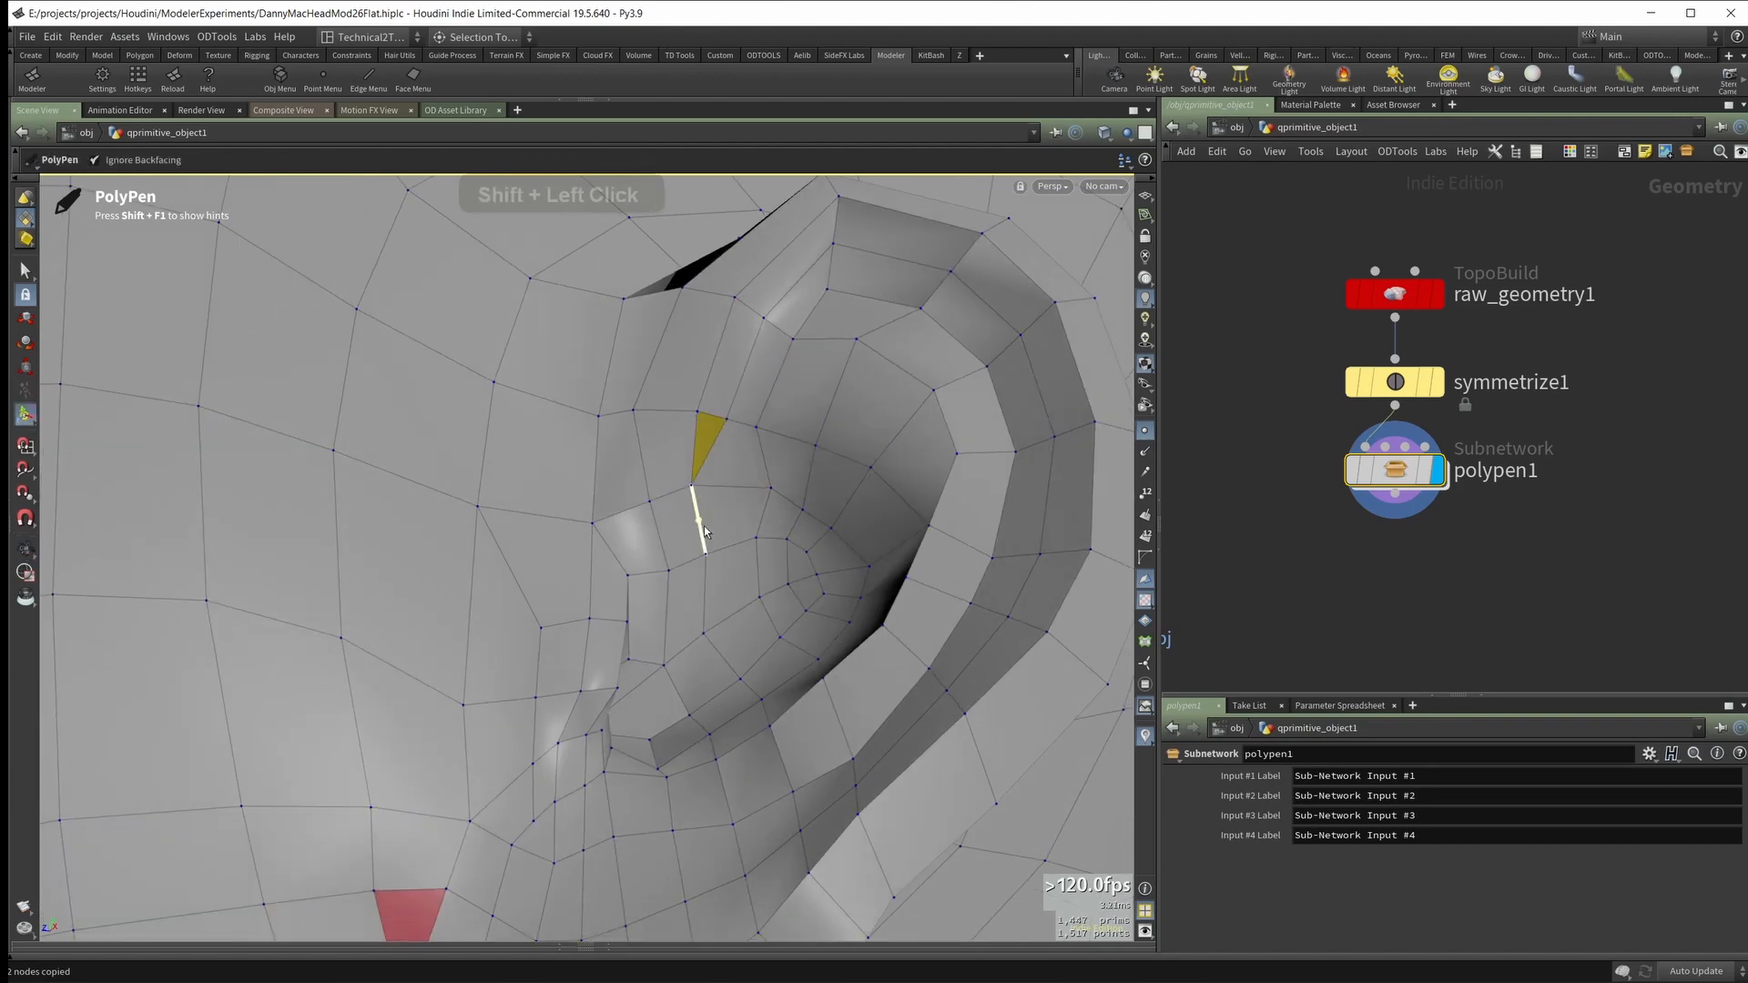
key(ctrl+z)
click(687, 487)
alt+right_drag(687, 487, 704, 443)
alt+right_drag(699, 532, 534, 414)
alt+middle_drag(564, 564, 612, 487)
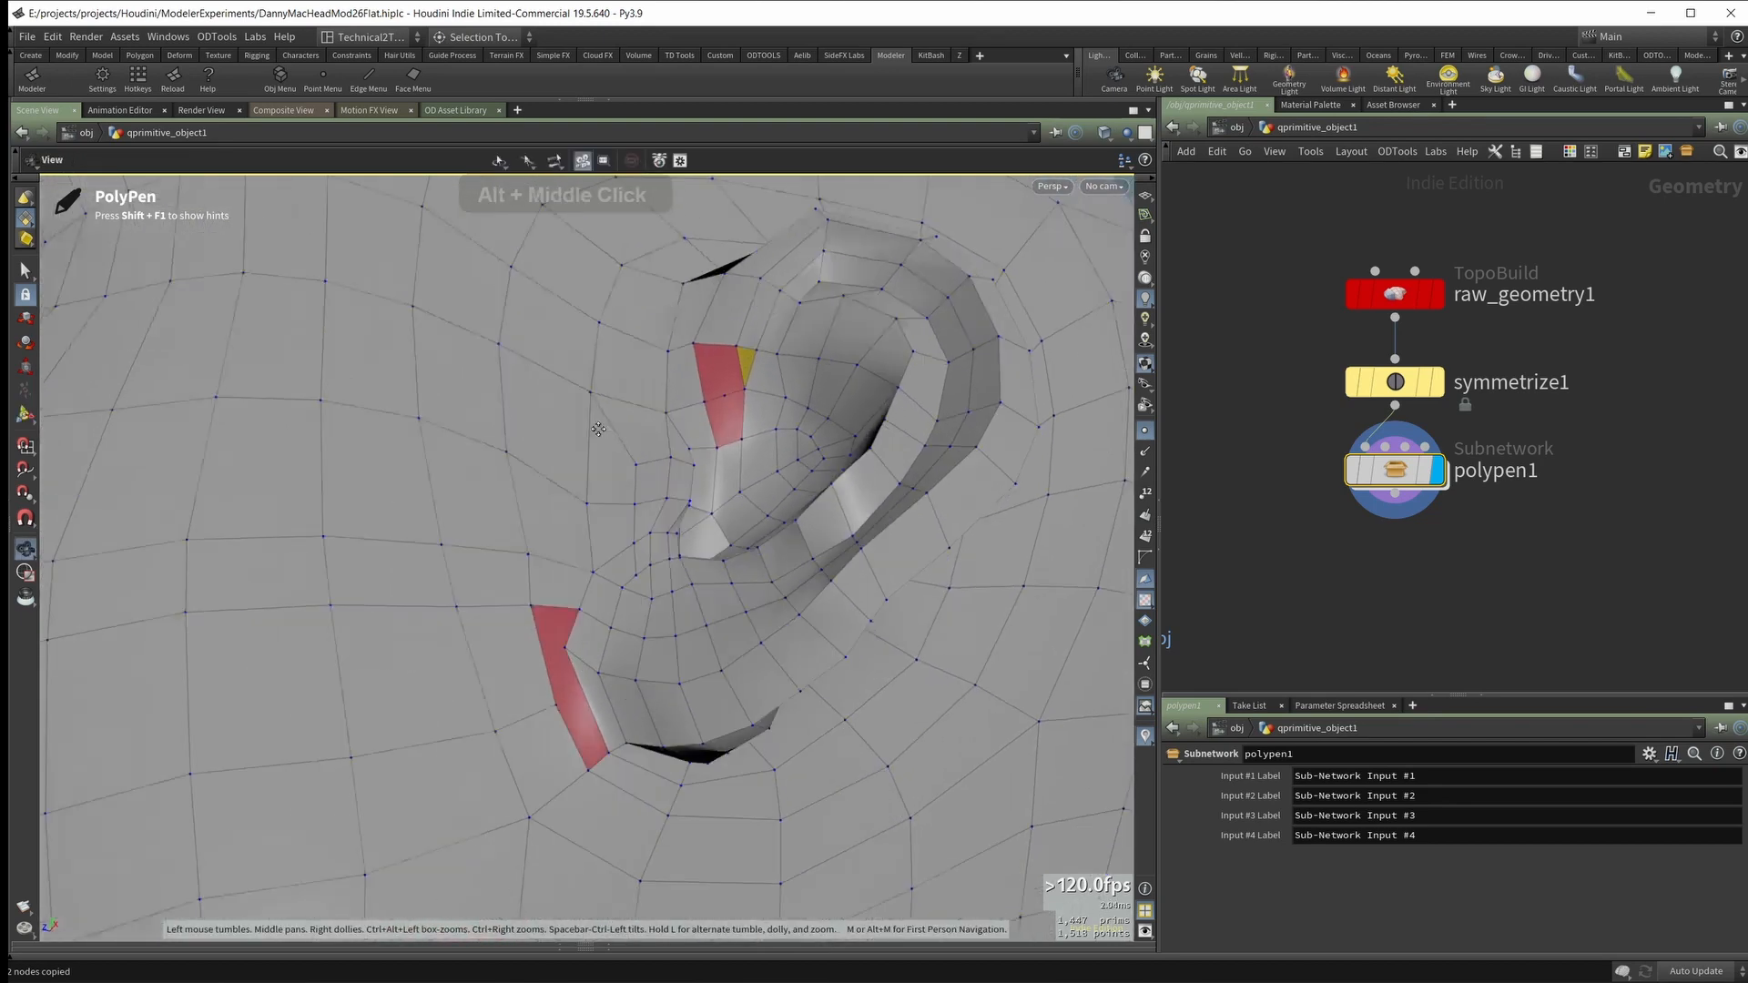
Step: Insert an edge loop running along the ear rim from the earlobe up around to the inner ear
alt+drag(628, 501, 615, 435)
alt+right_drag(616, 434, 610, 562)
alt+drag(610, 561, 581, 599)
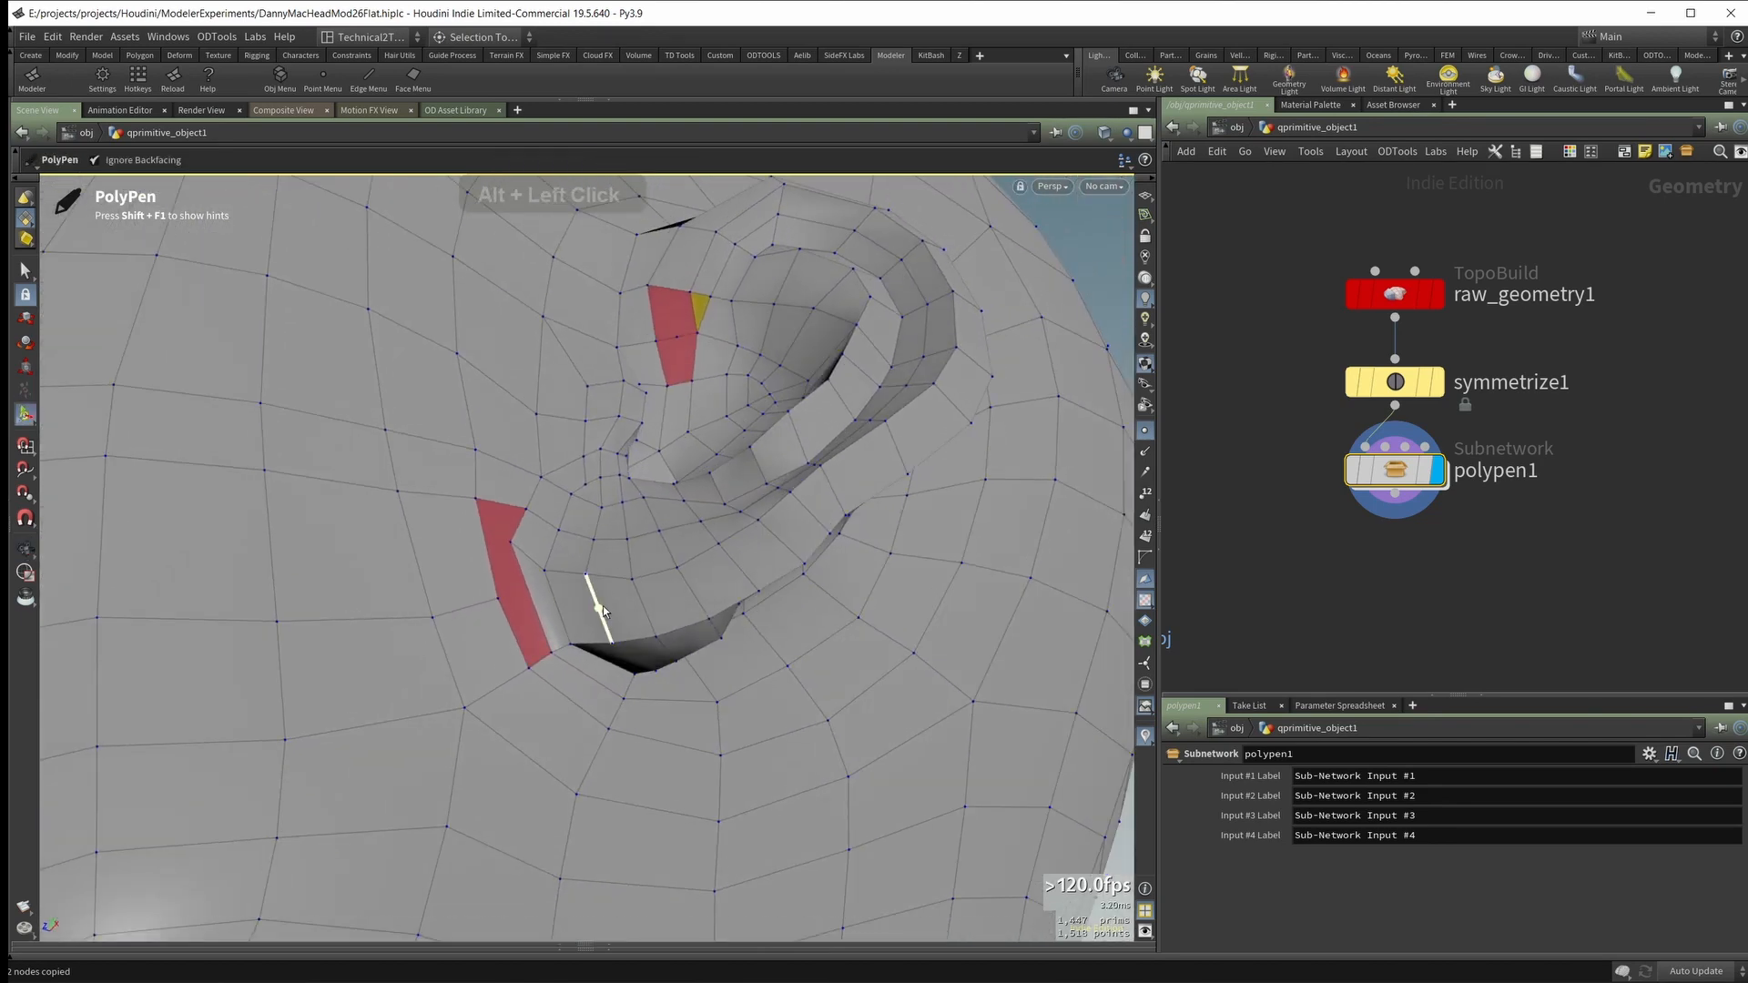
shift+click(597, 621)
Step: Extend the new loop through both n-gons inside the upper ear with cuts and clear the remaining triangle beside them
alt+drag(590, 611, 633, 517)
alt+right_drag(632, 517, 668, 495)
alt+drag(667, 496, 639, 466)
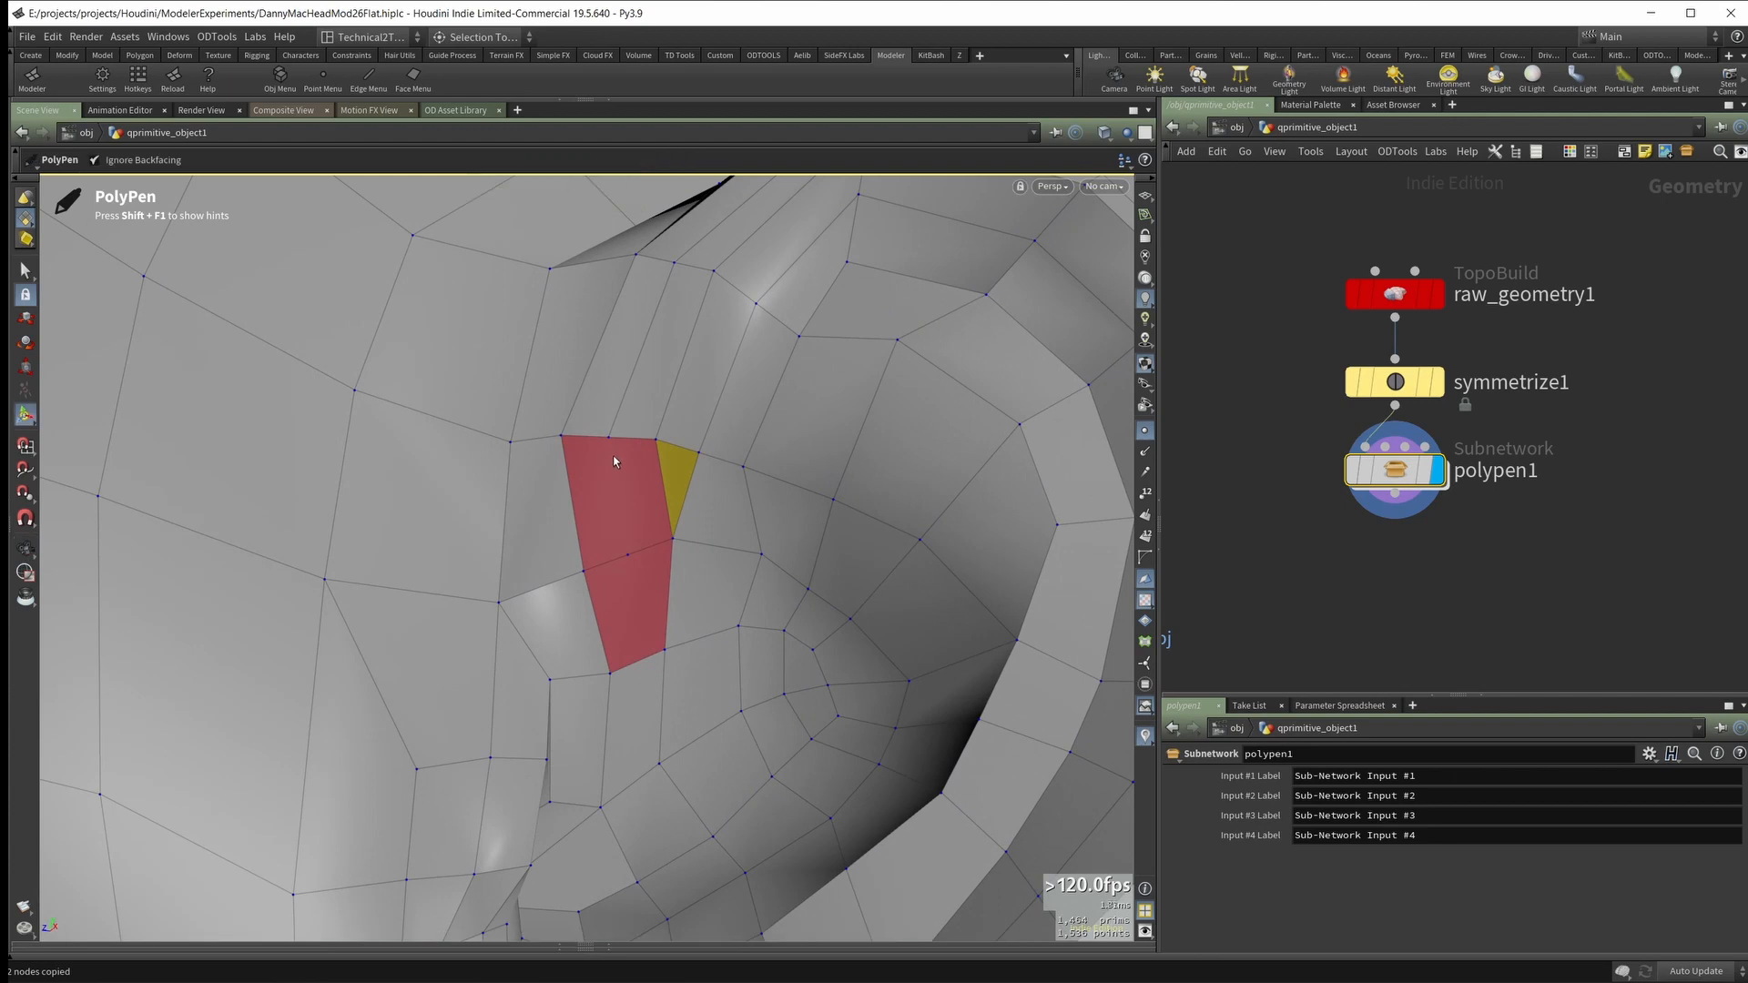
ctrl+click(609, 439)
ctrl+click(628, 555)
alt+drag(639, 511, 656, 500)
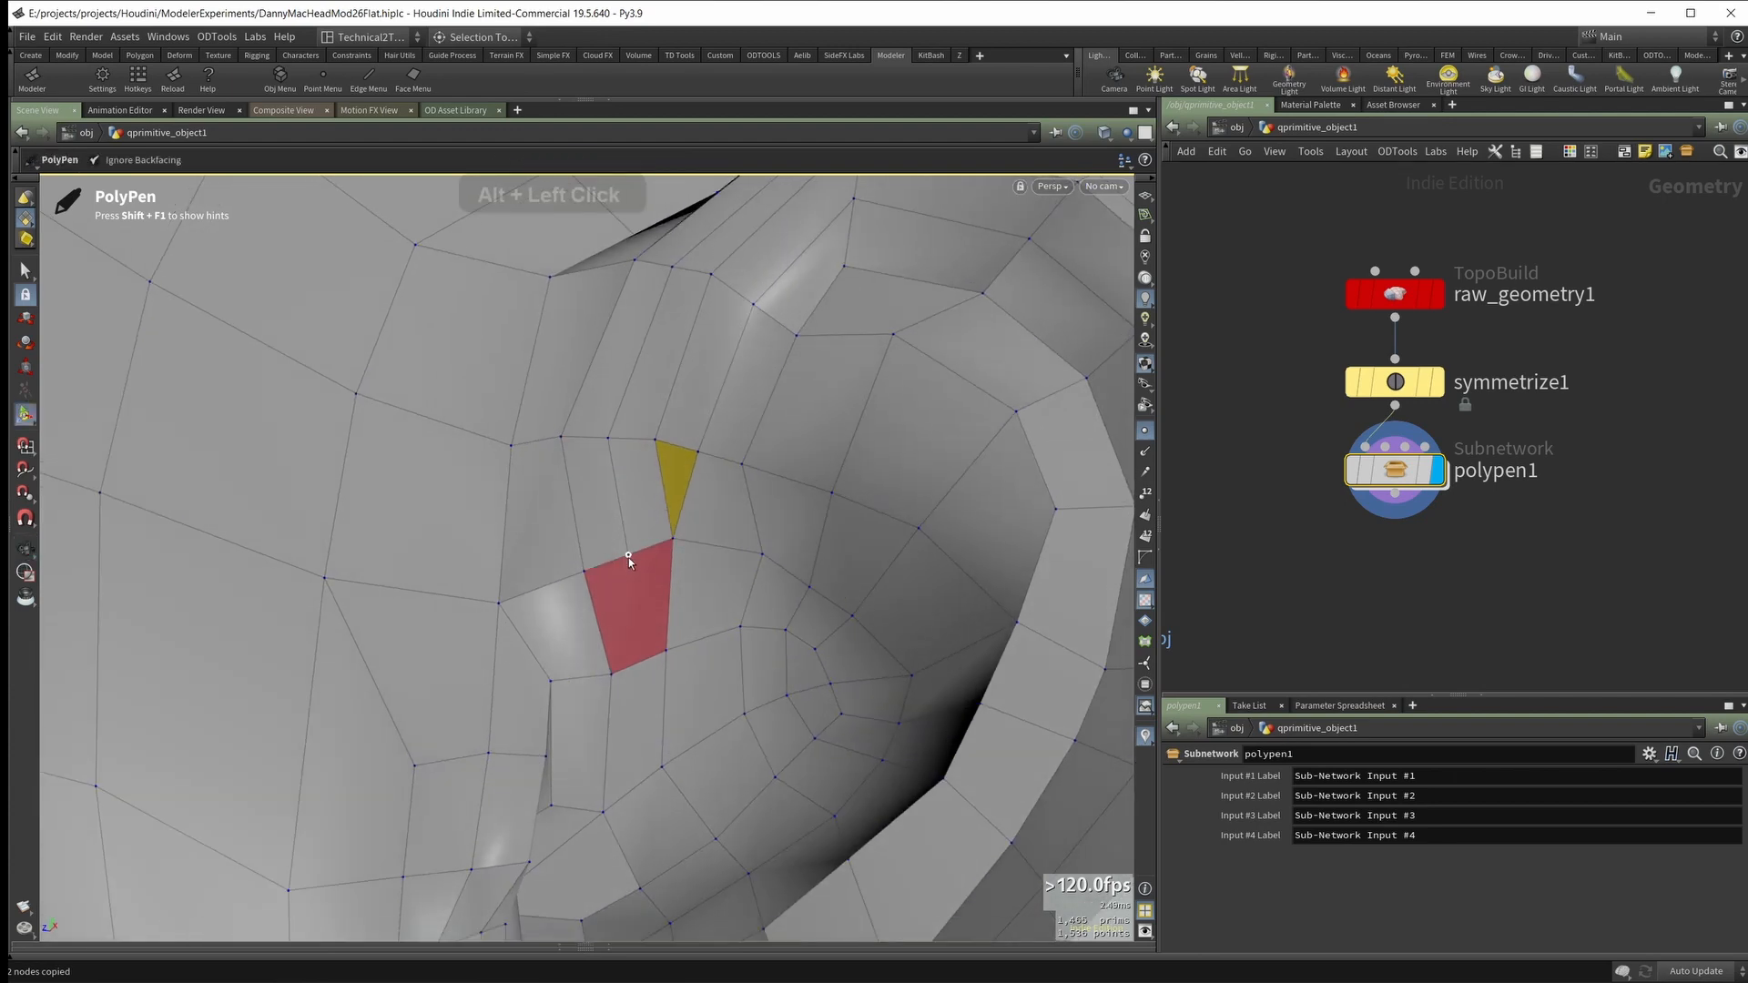
ctrl+click(666, 650)
alt+drag(655, 510, 721, 262)
ctrl+click(654, 548)
middle_click(673, 489)
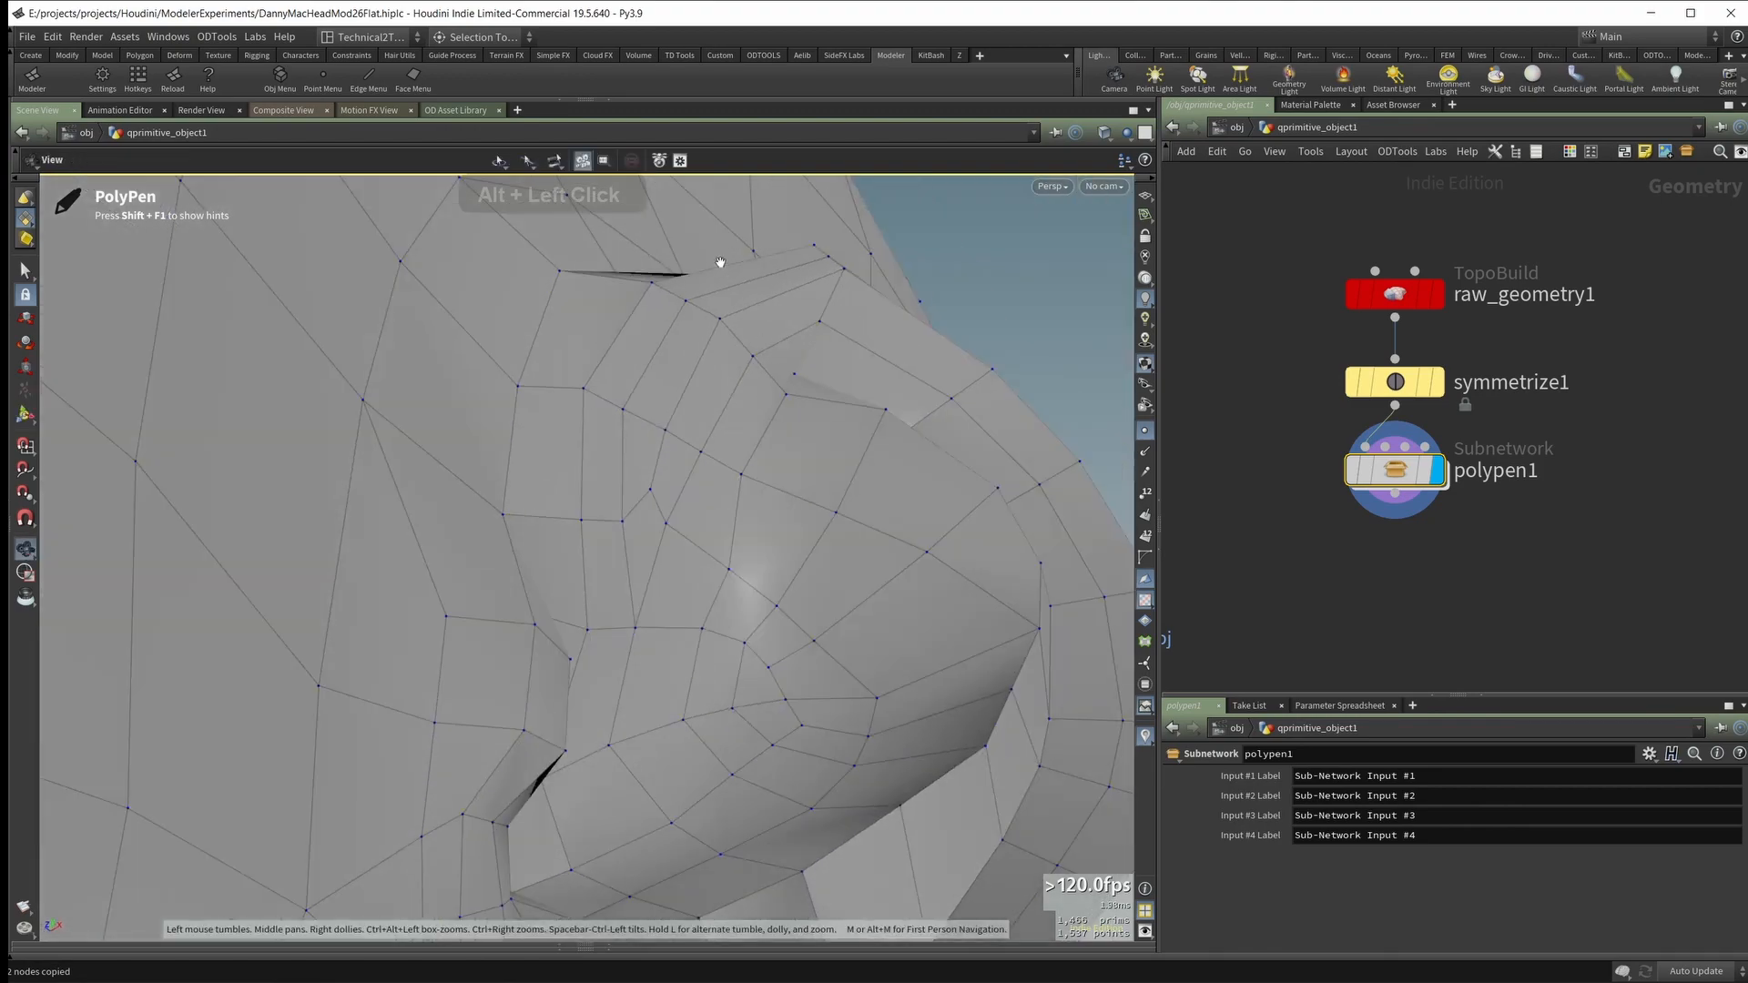
Step: Examine the reworked topology of the inner ear, rim and earlobe from several angles
alt+middle_drag(721, 263, 390, 429)
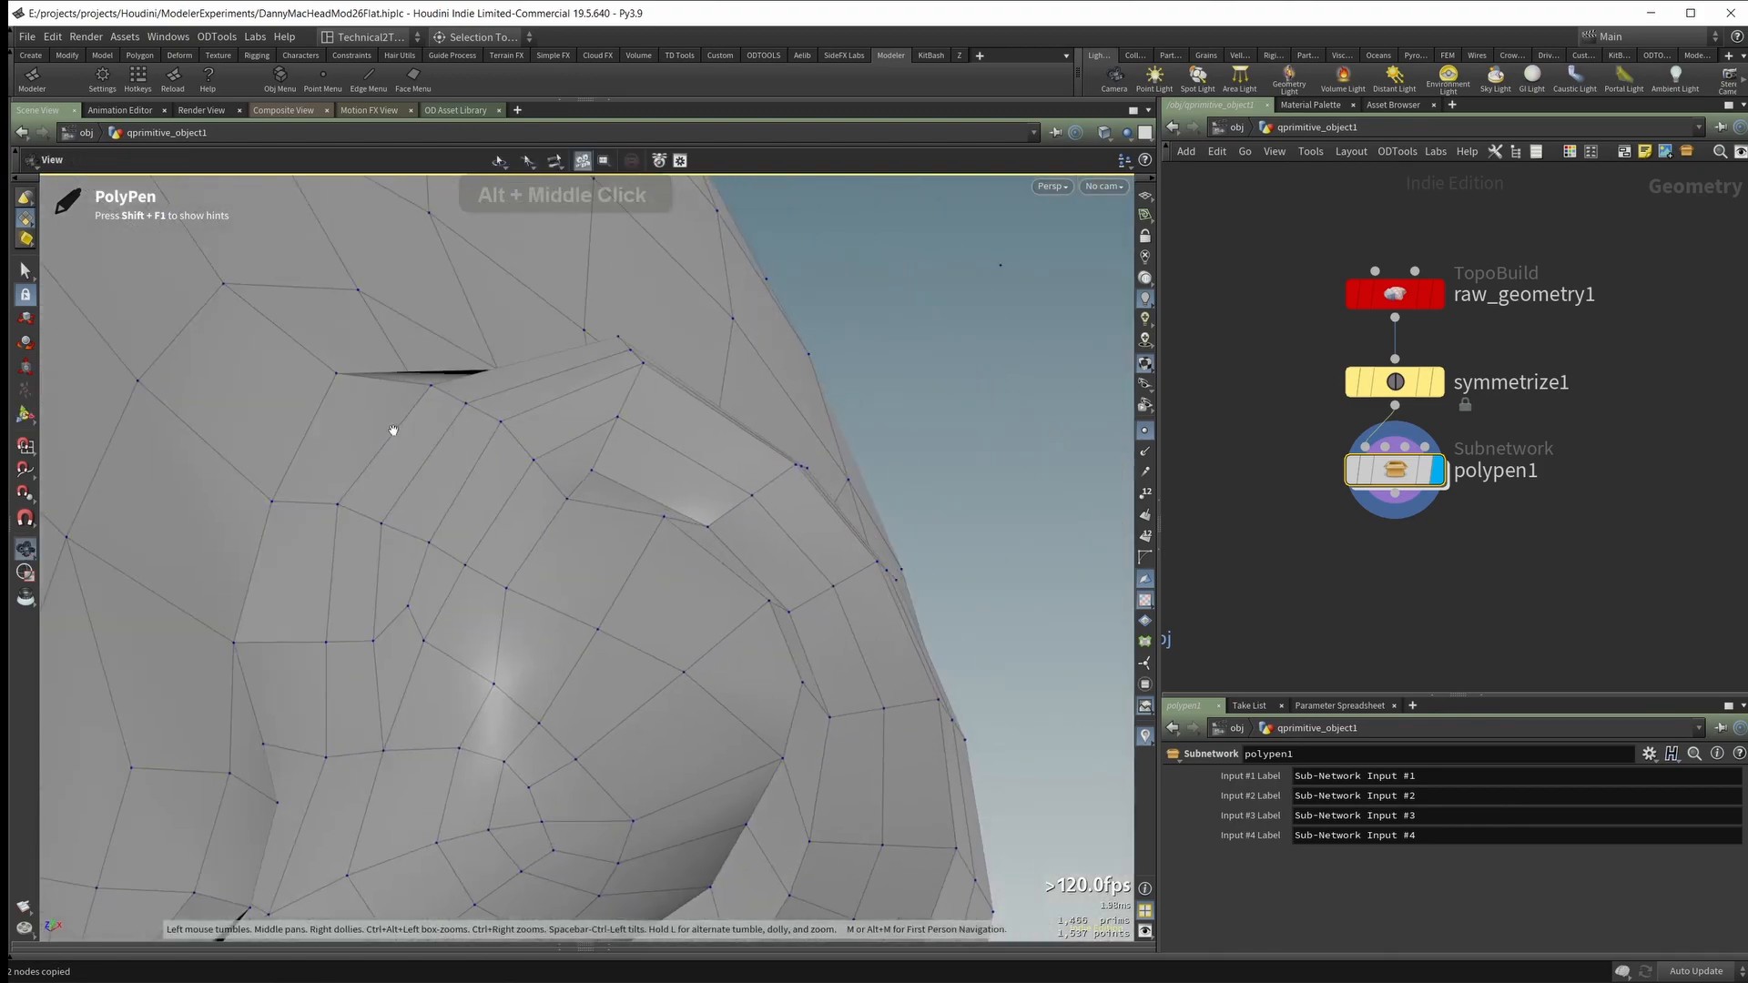
alt+drag(390, 429, 598, 528)
alt+right_drag(597, 528, 538, 542)
alt+drag(538, 542, 405, 245)
alt+right_drag(405, 246, 387, 188)
alt+drag(387, 189, 546, 537)
alt+right_drag(546, 537, 555, 546)
alt+drag(555, 546, 618, 426)
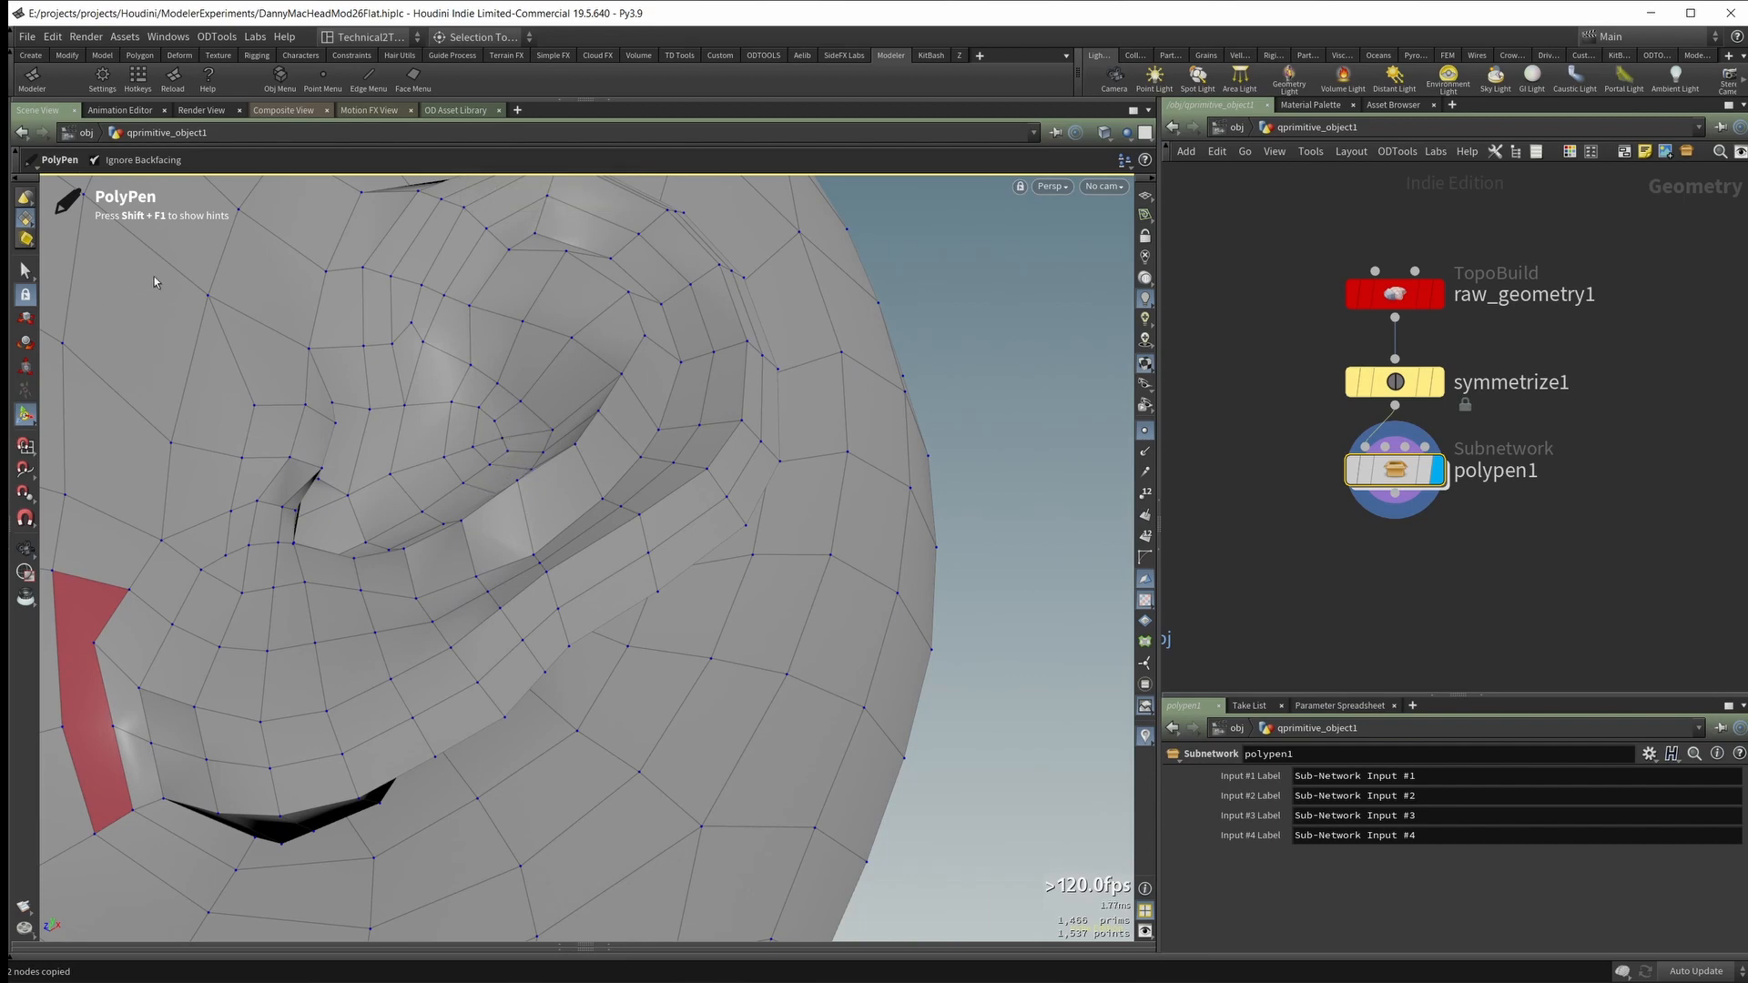
Step: Look up the Set Edge Loop Flow action in the PolyPen hints and hide them again
key(shift+F1)
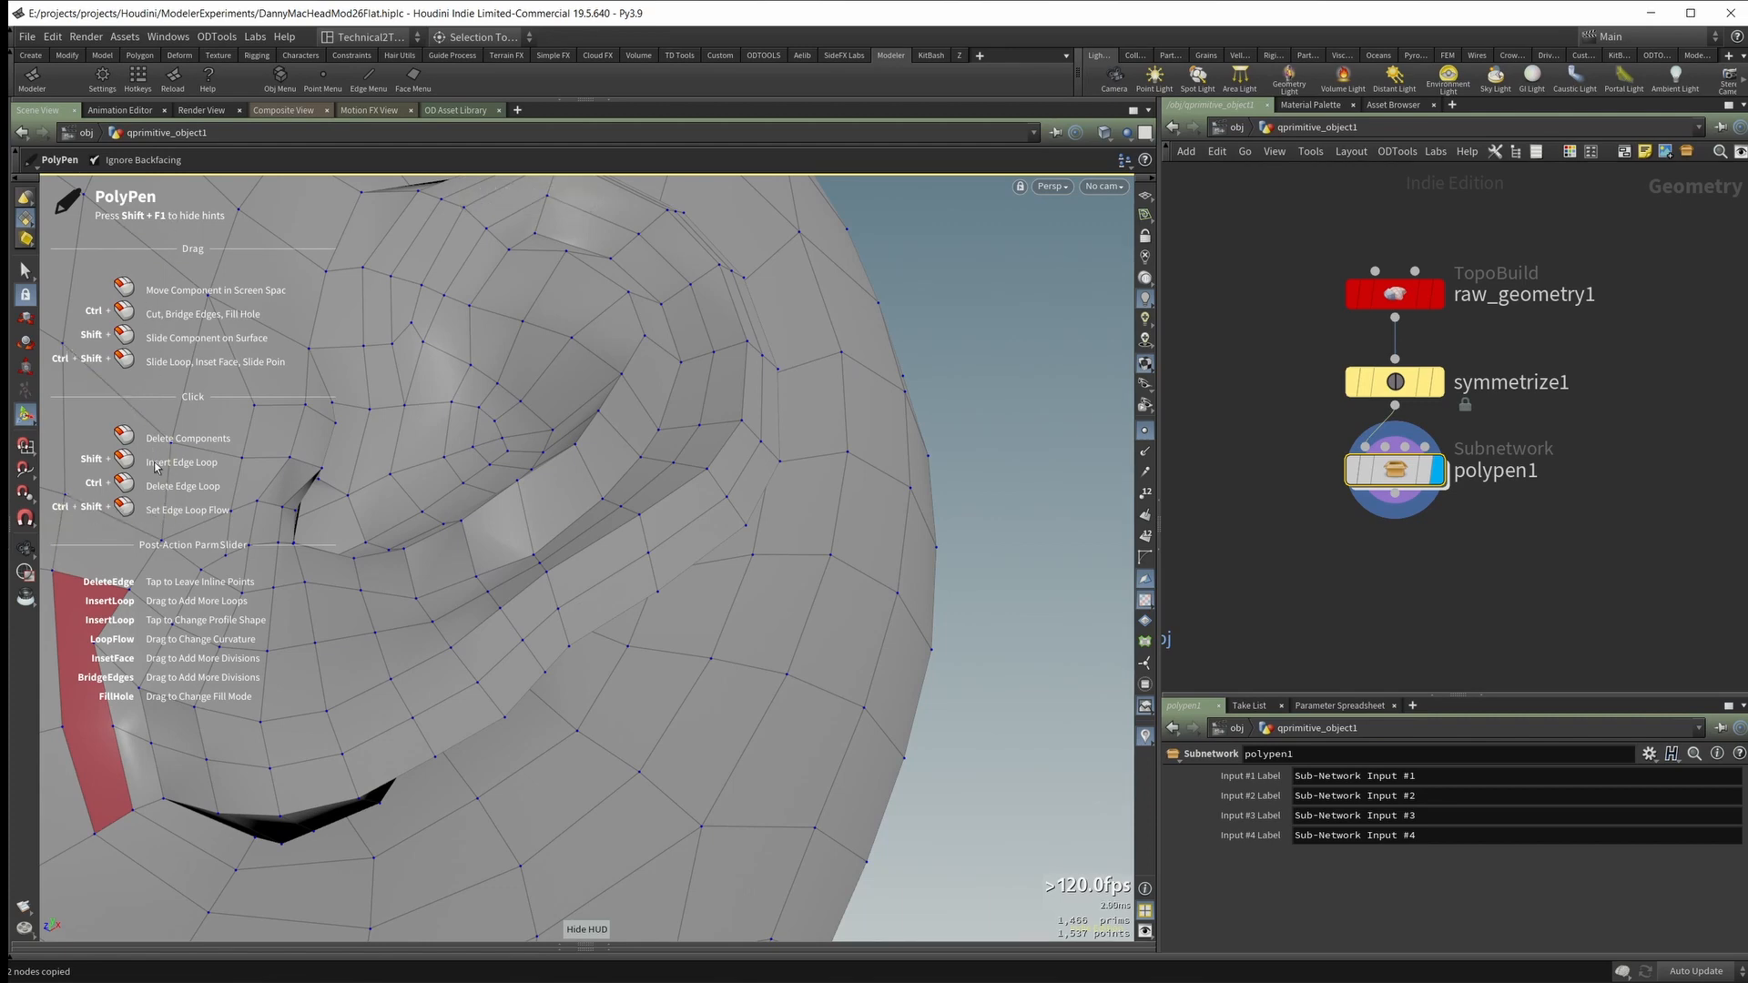
key(shift+F1)
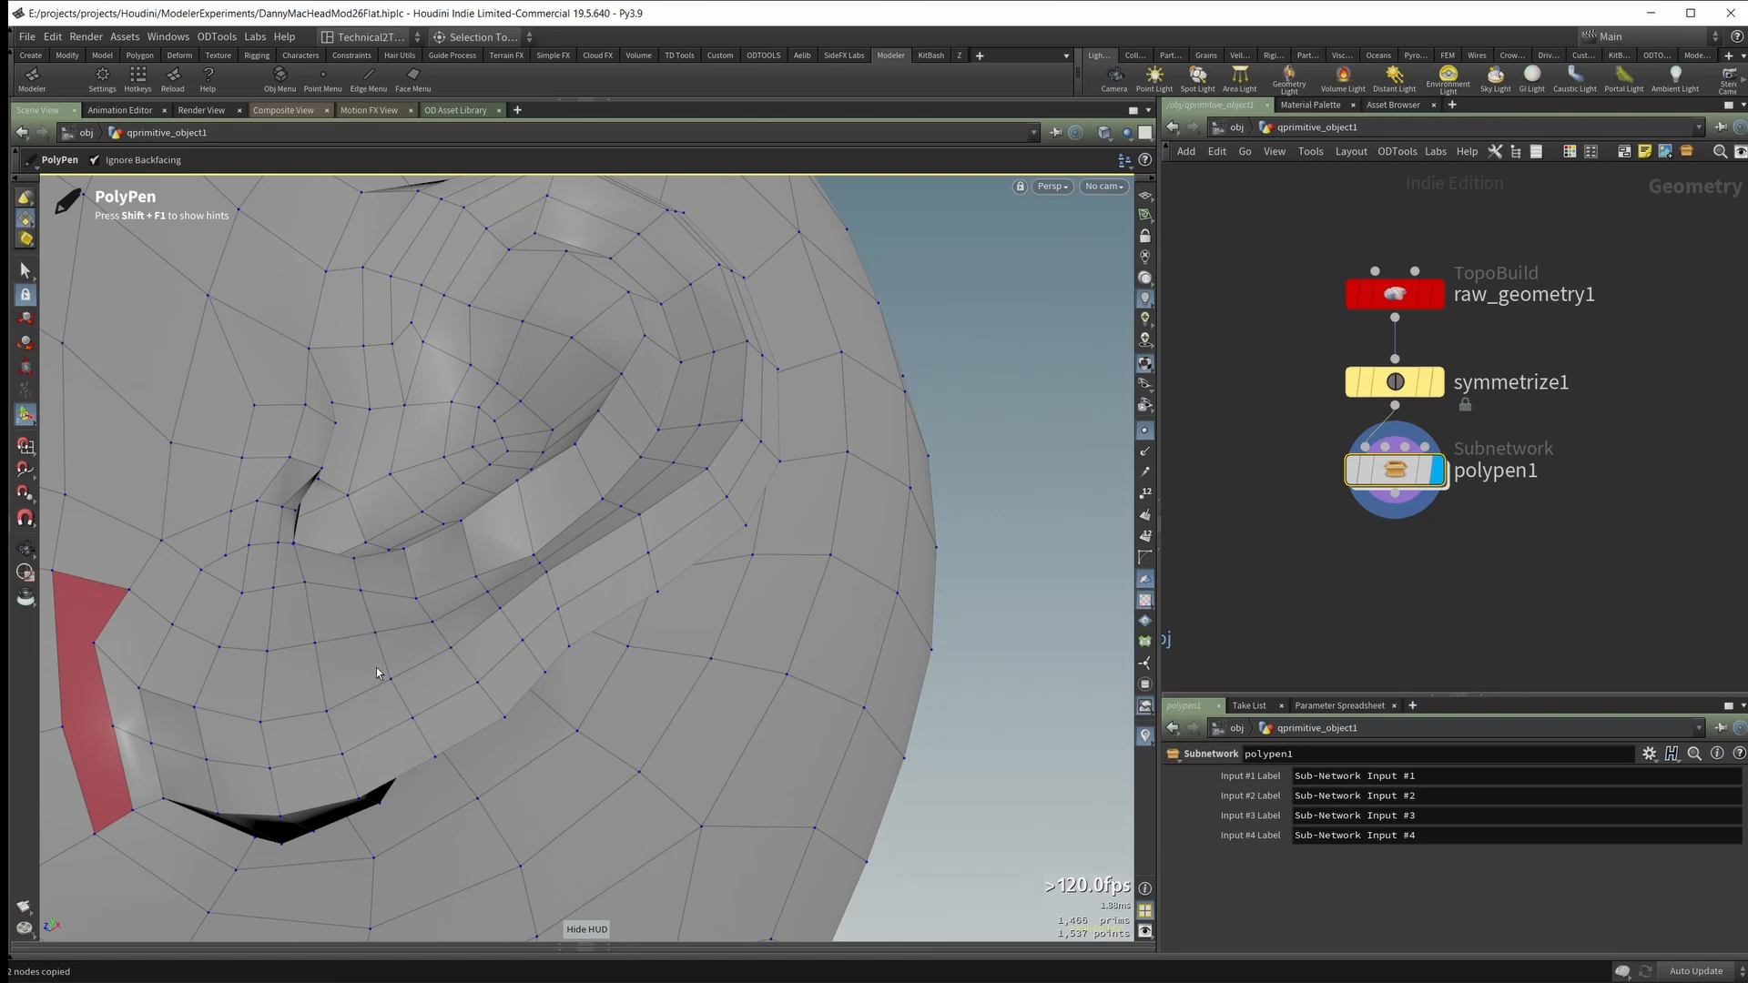
ctrl+shift+click(383, 737)
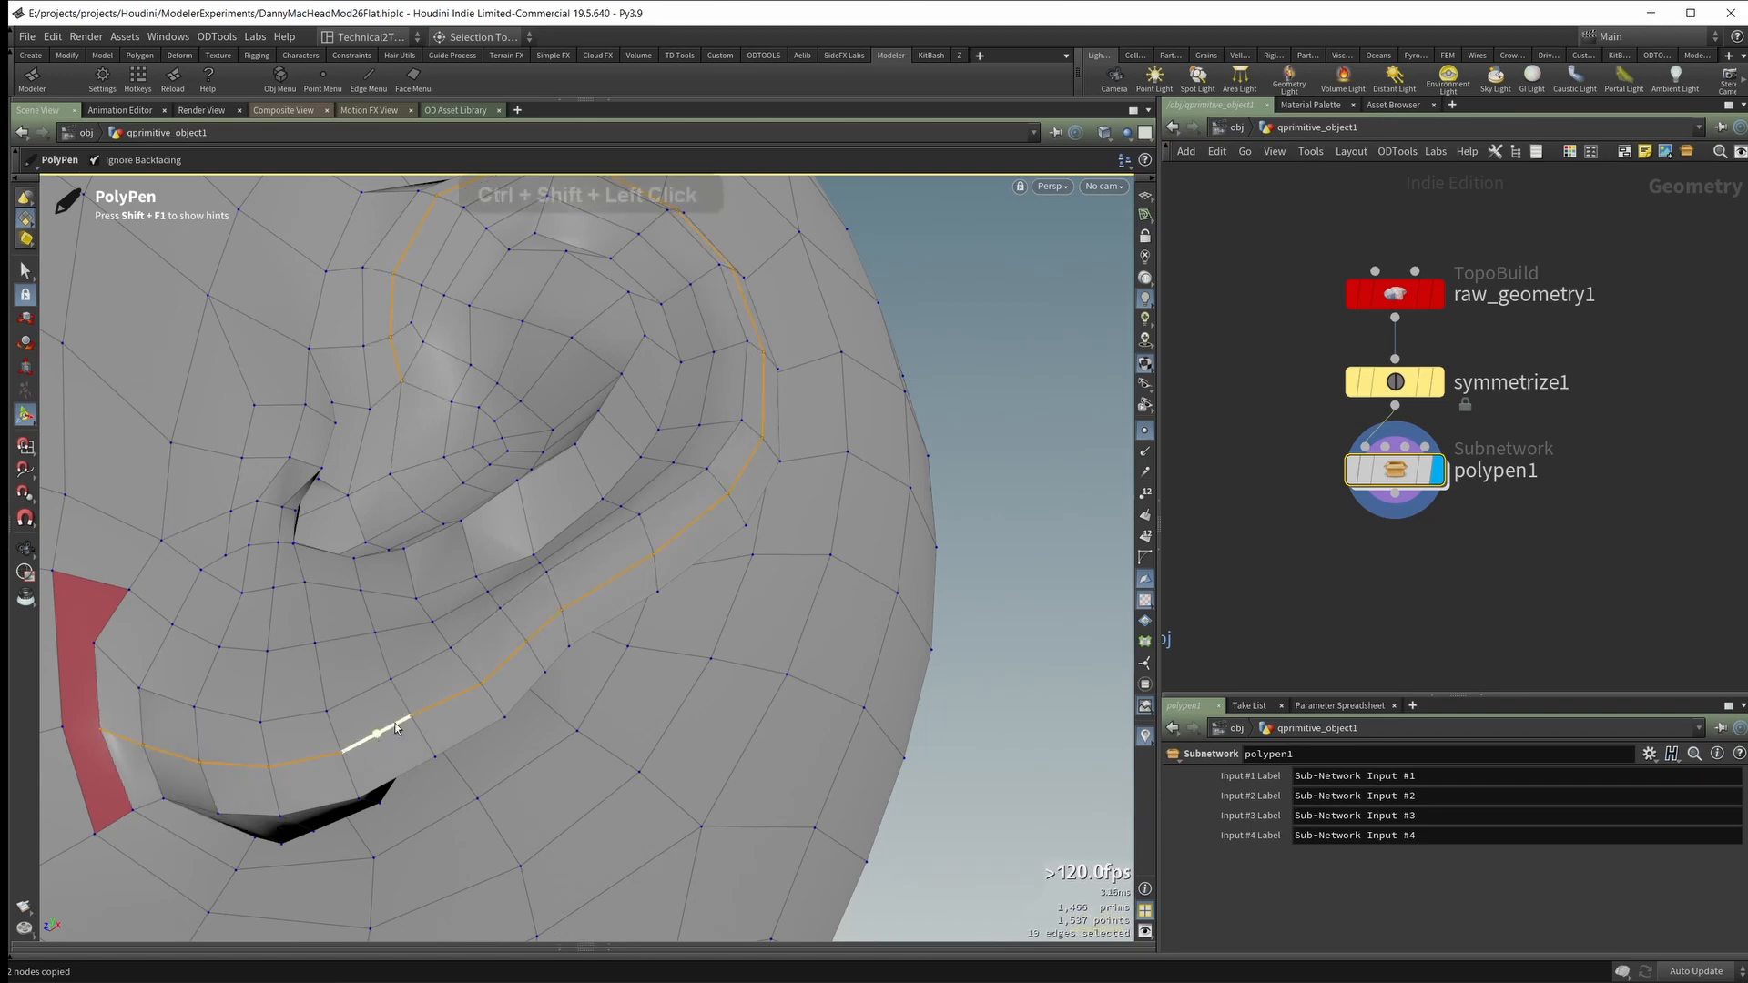
alt+drag(379, 732, 556, 626)
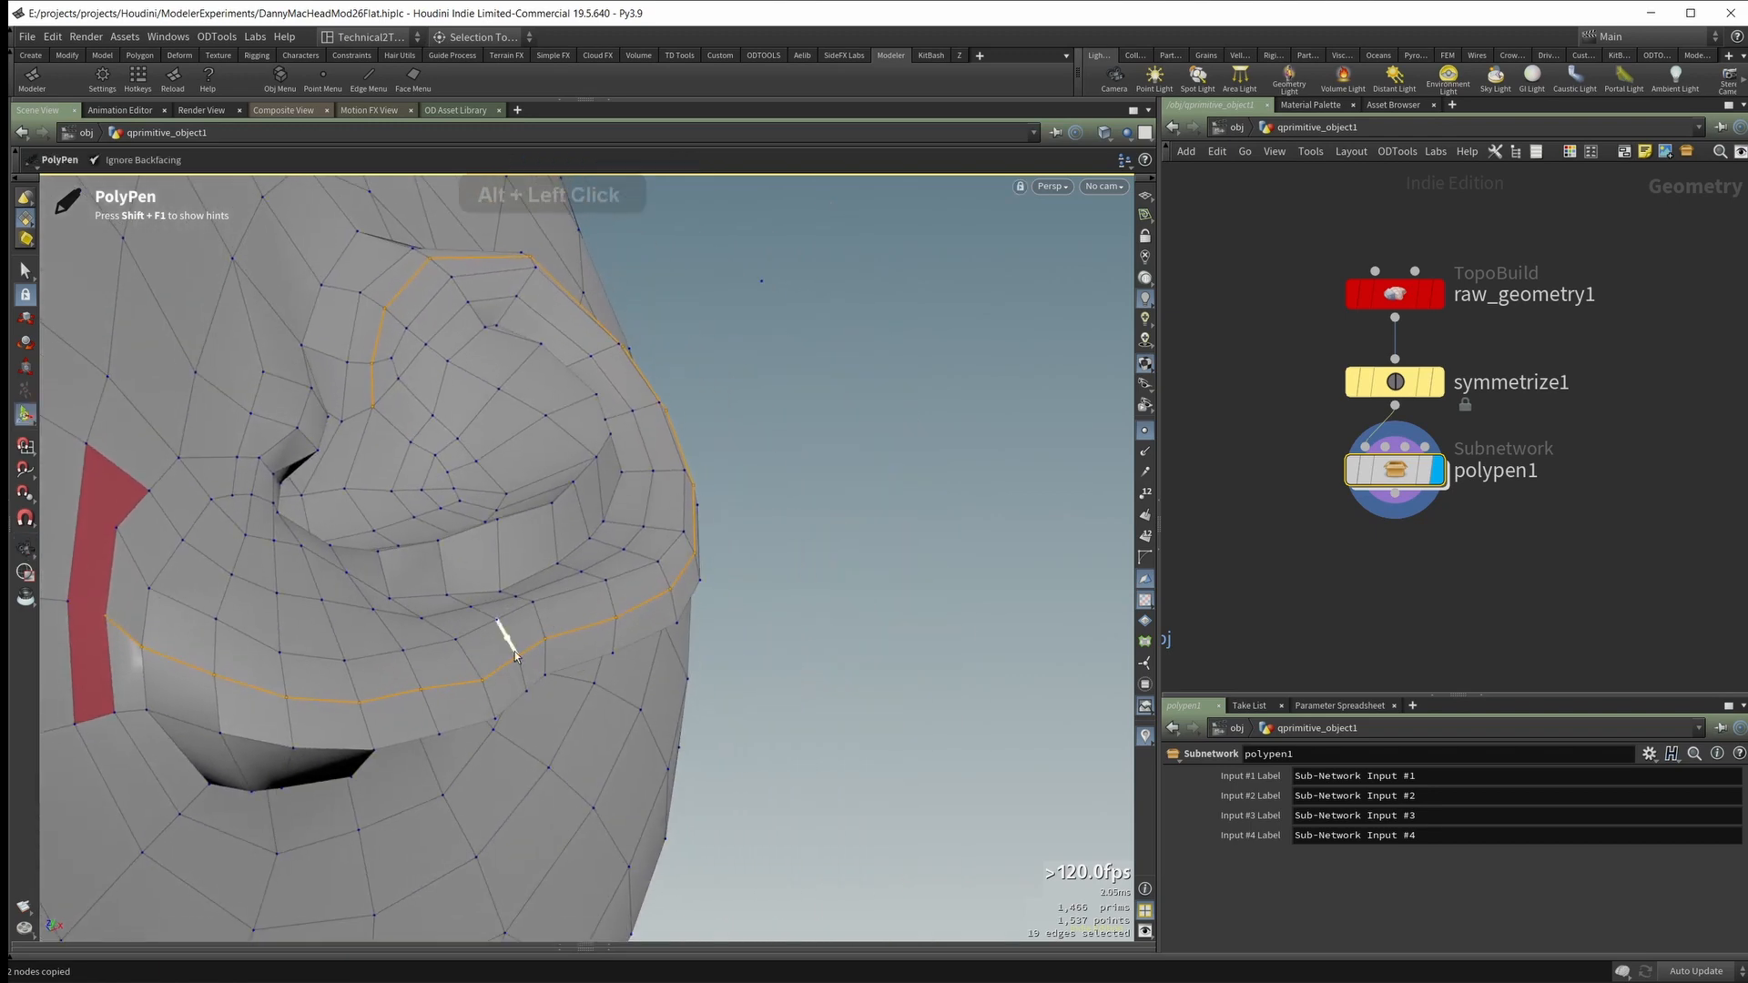
key(ctrl+z)
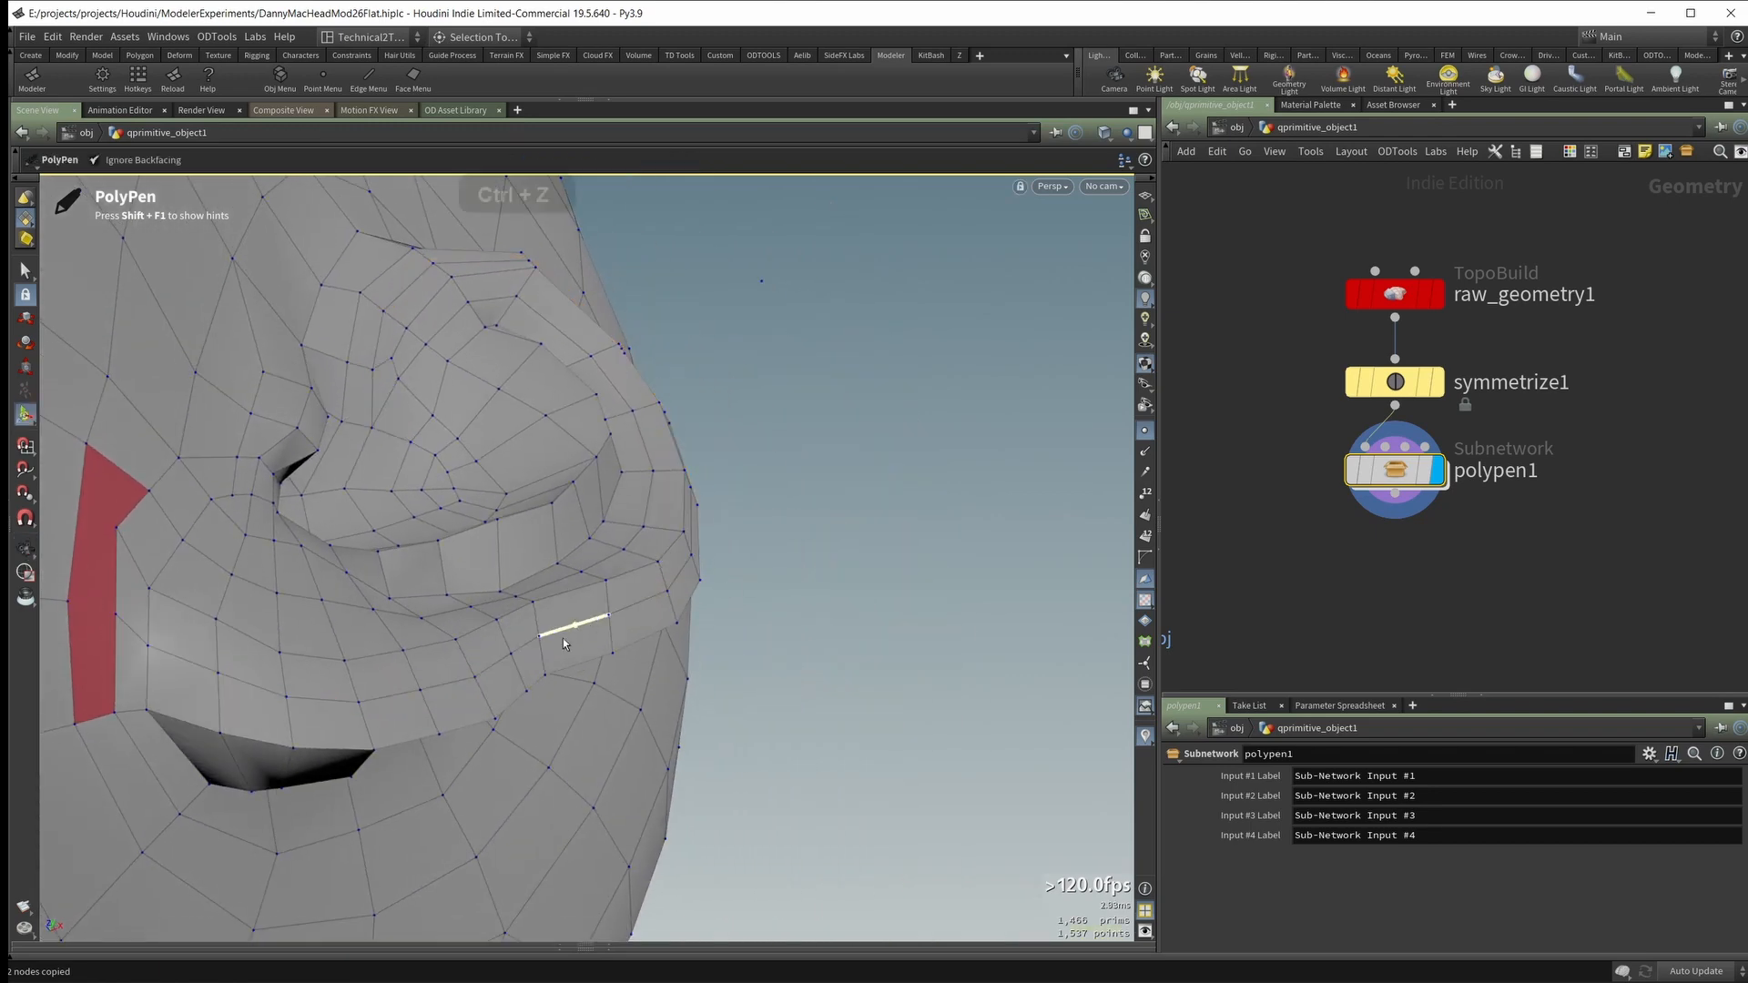
Step: Apply Set Edge Loop Flow to the new loop along the ear rim and adjust its curvature
ctrl+shift+click(497, 667)
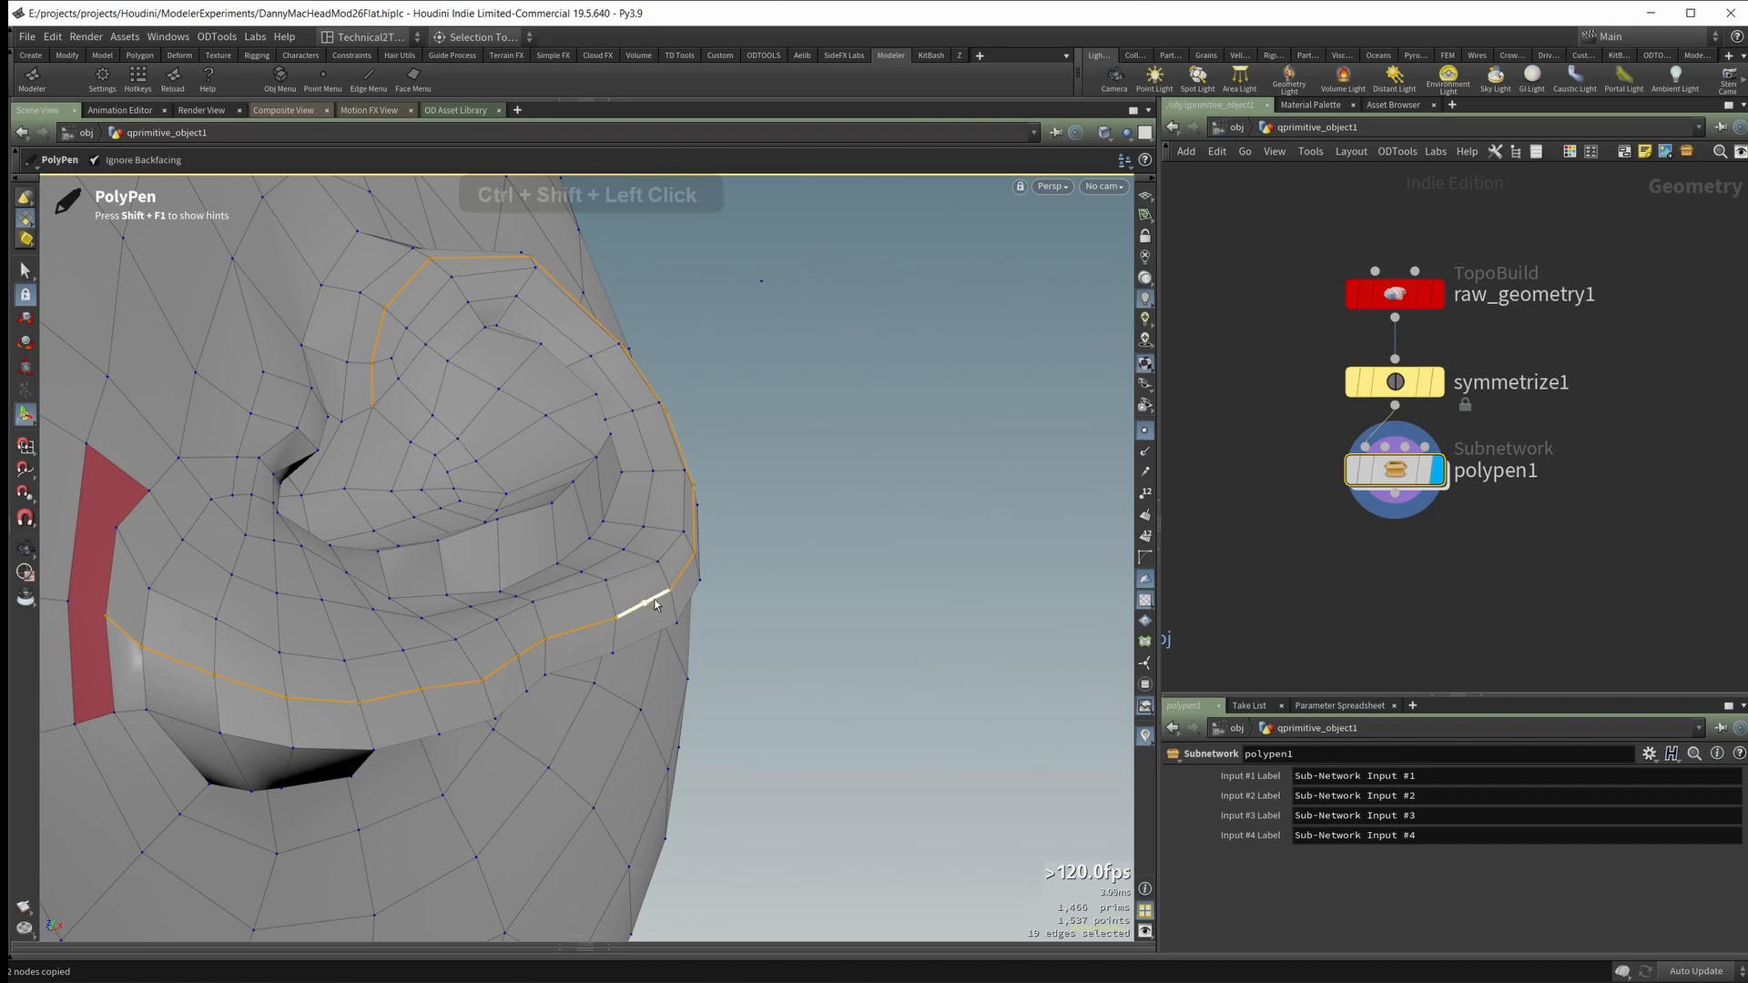
alt+drag(798, 554, 865, 544)
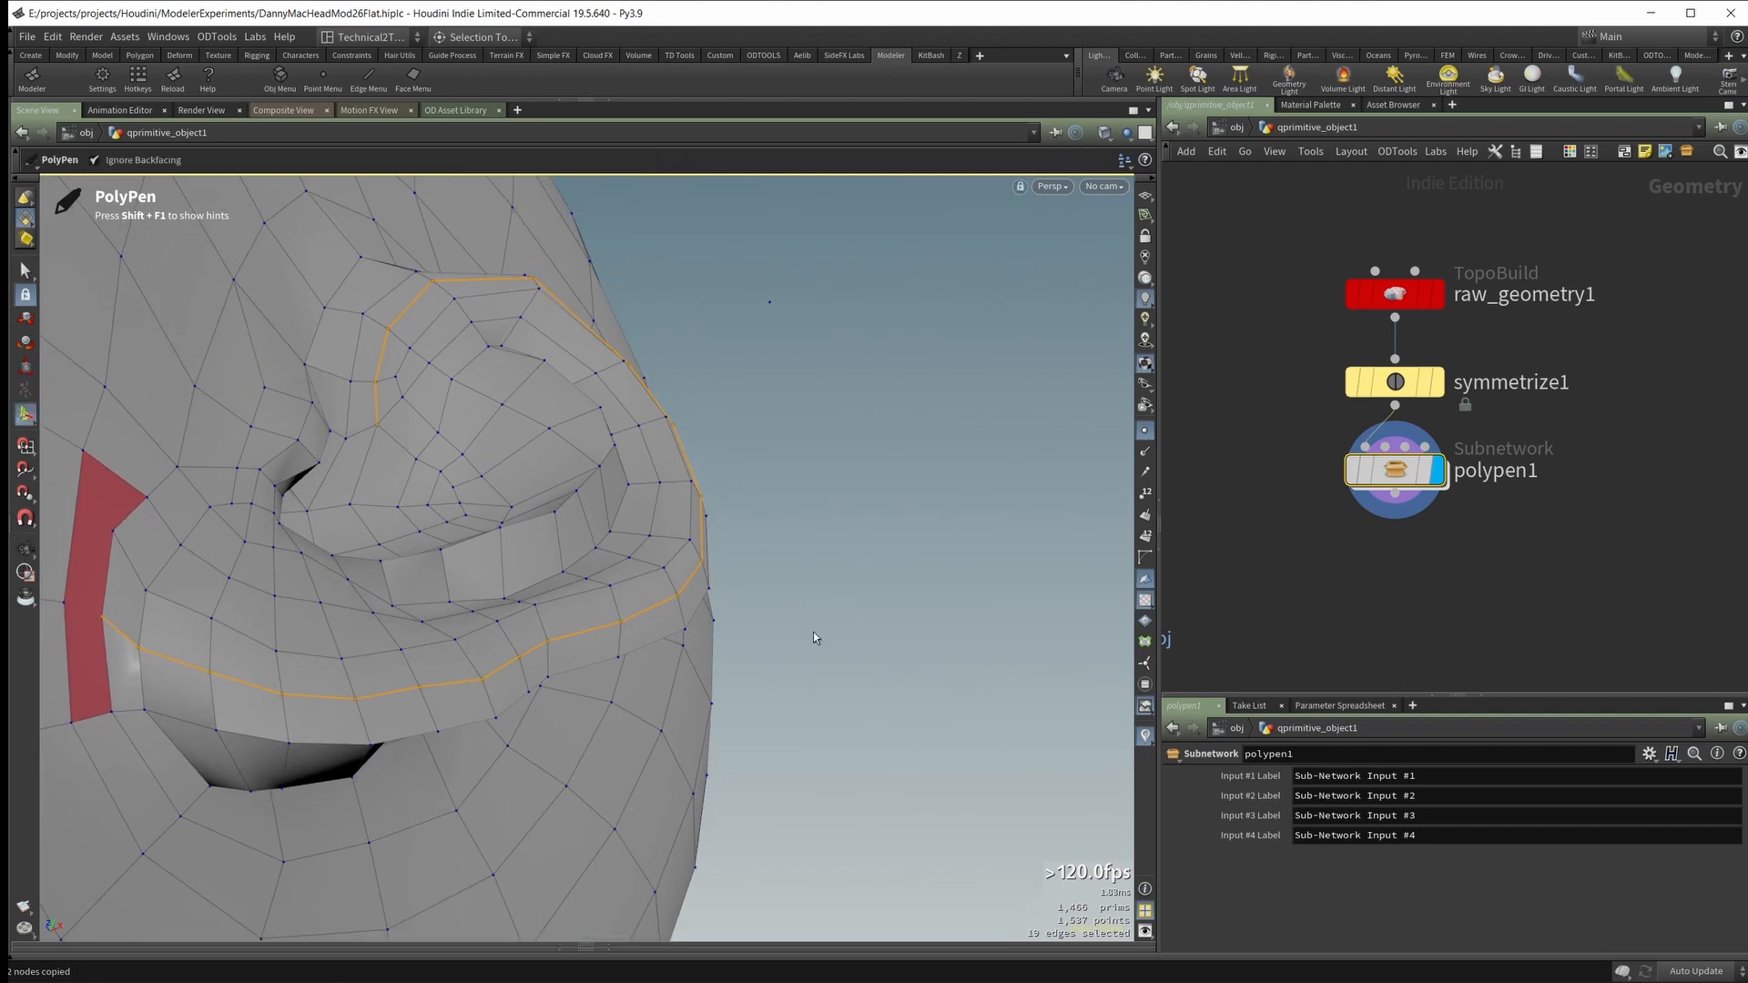
middle_drag(843, 628, 925, 630)
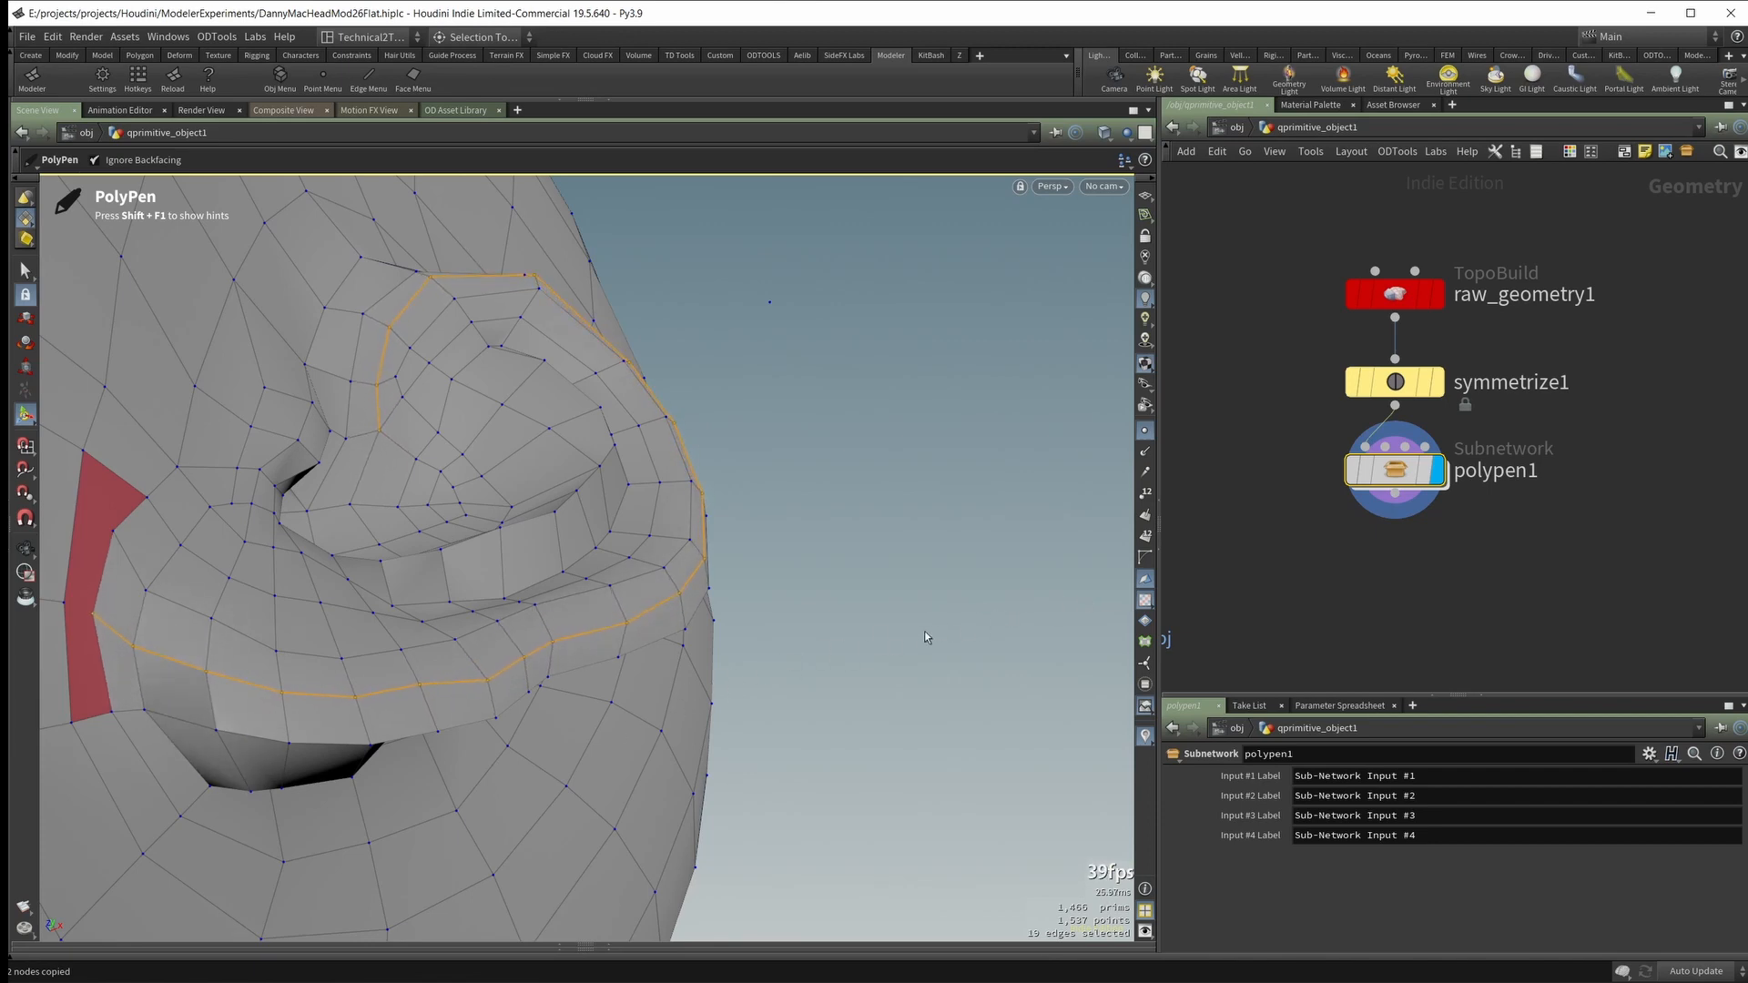
alt+drag(844, 636, 837, 675)
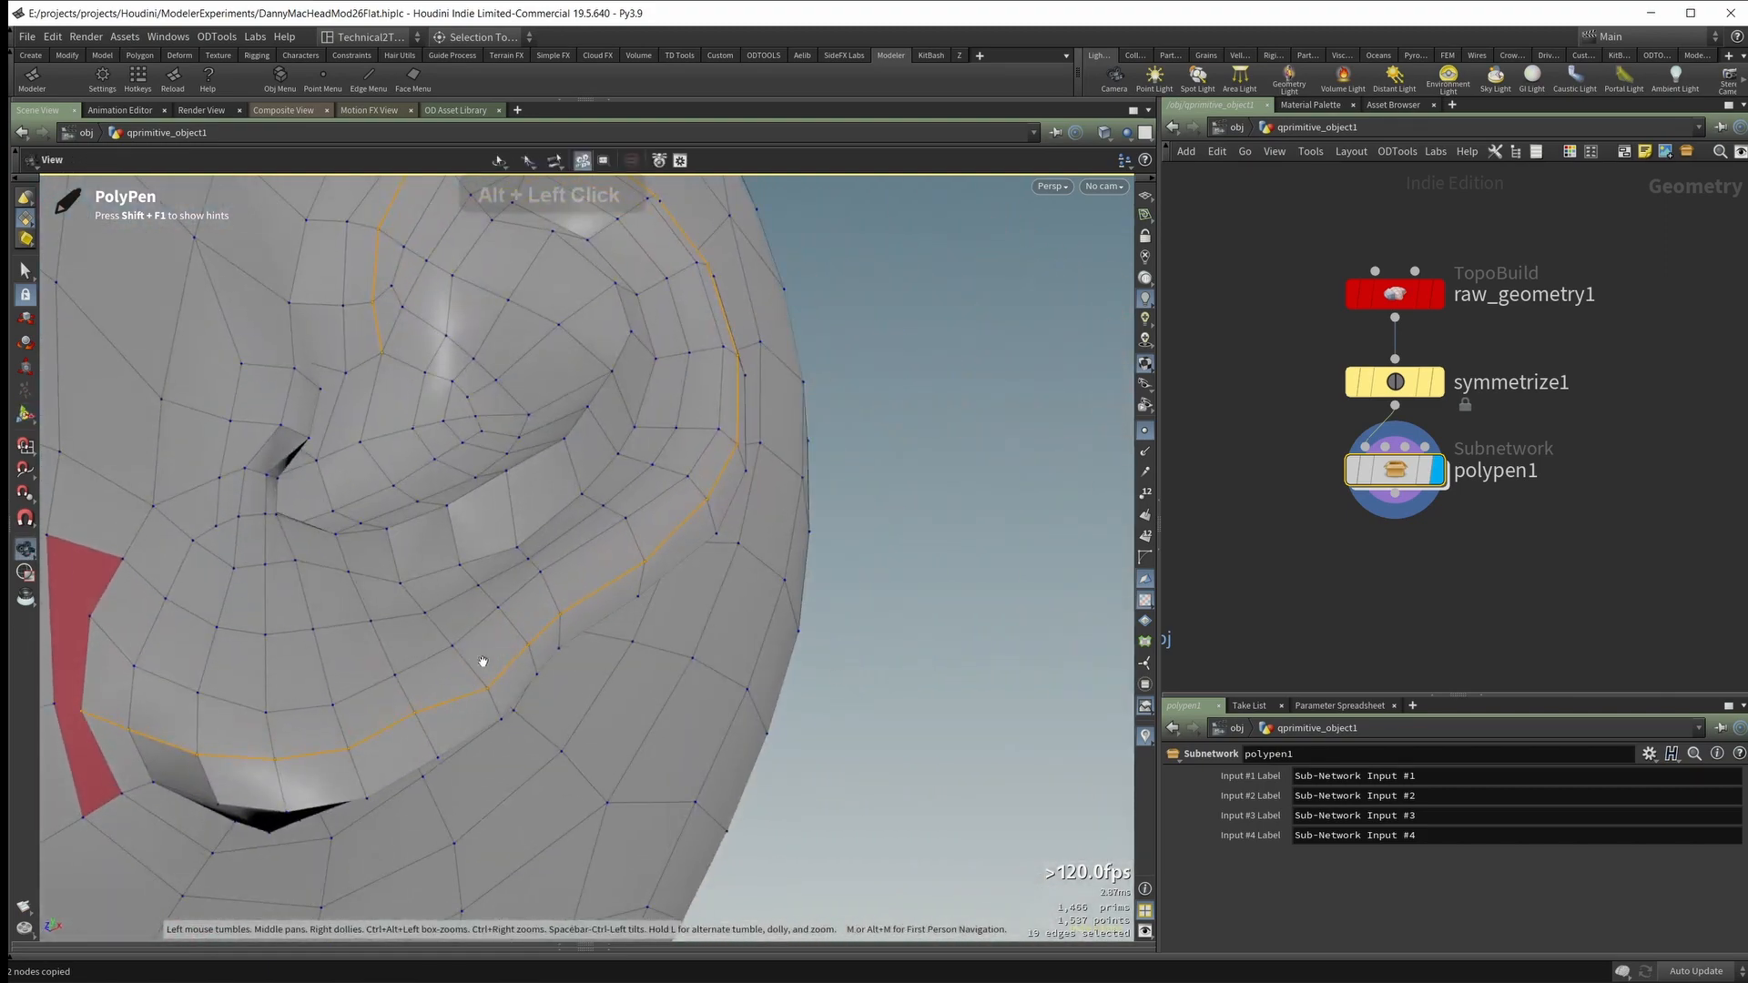
Step: Cut across the n-gon in front of the earlobe from the end of the ear rim loop
alt+right_drag(483, 659, 889, 589)
alt+drag(889, 589, 810, 649)
alt+right_drag(811, 649, 581, 671)
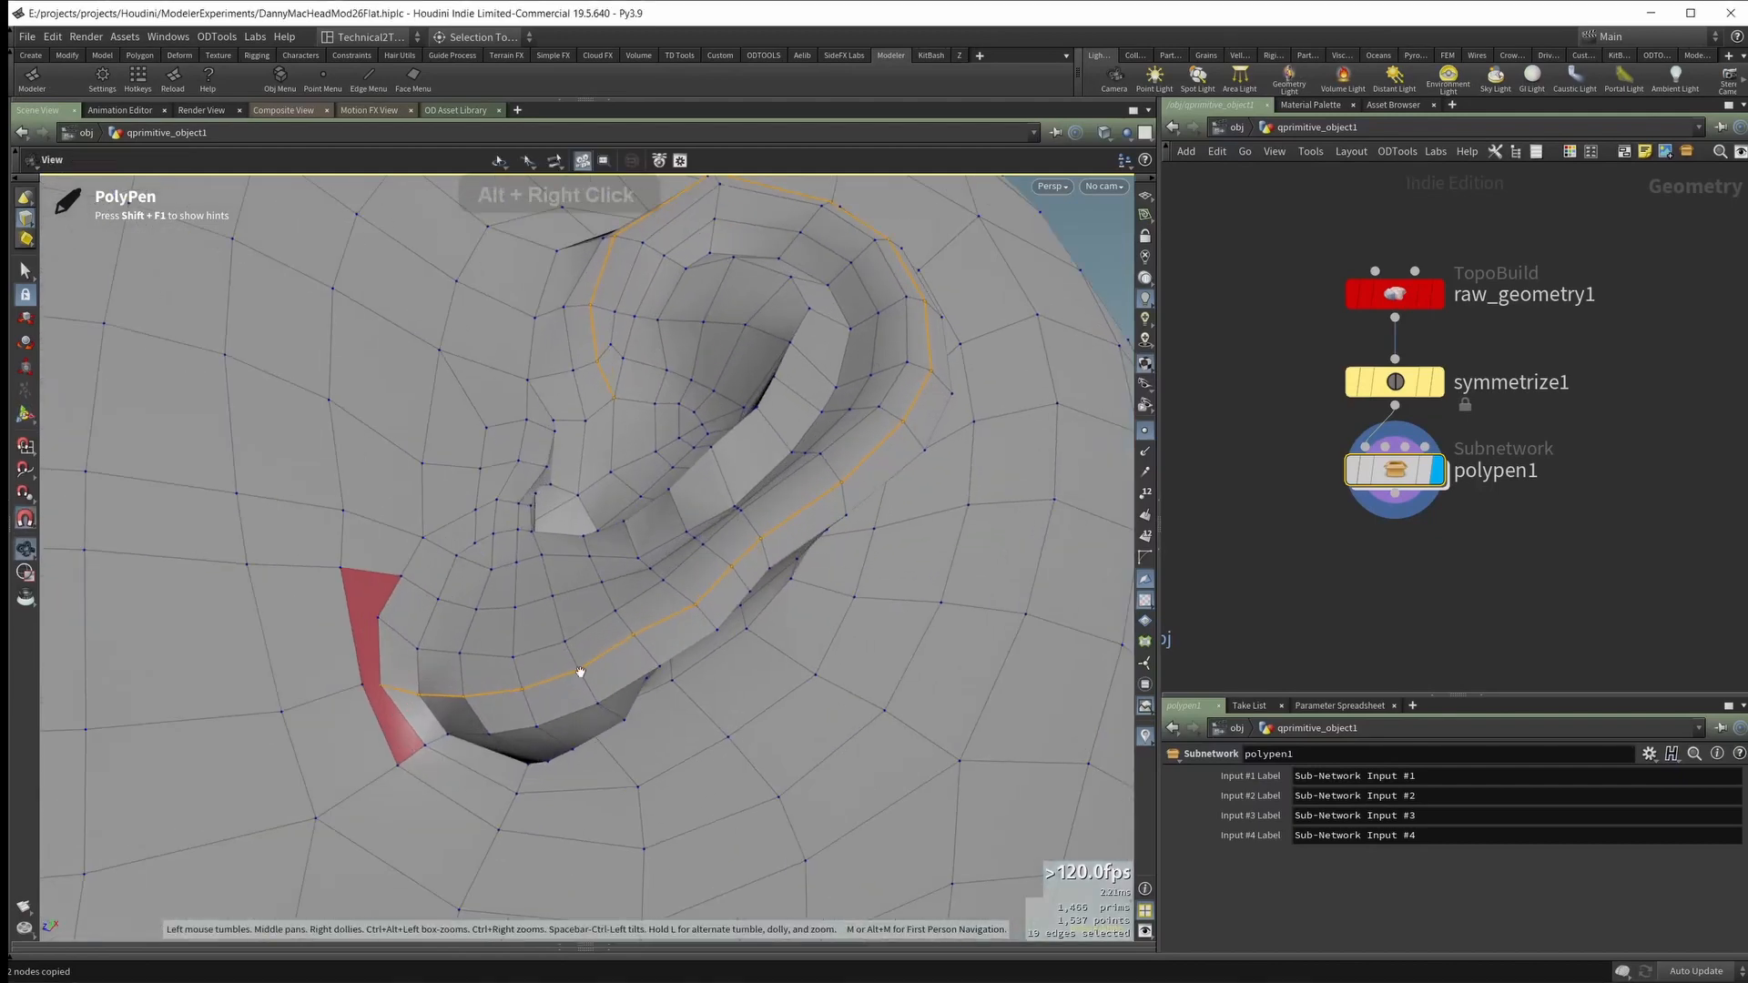
alt+middle_drag(446, 701, 565, 667)
alt+drag(565, 667, 567, 512)
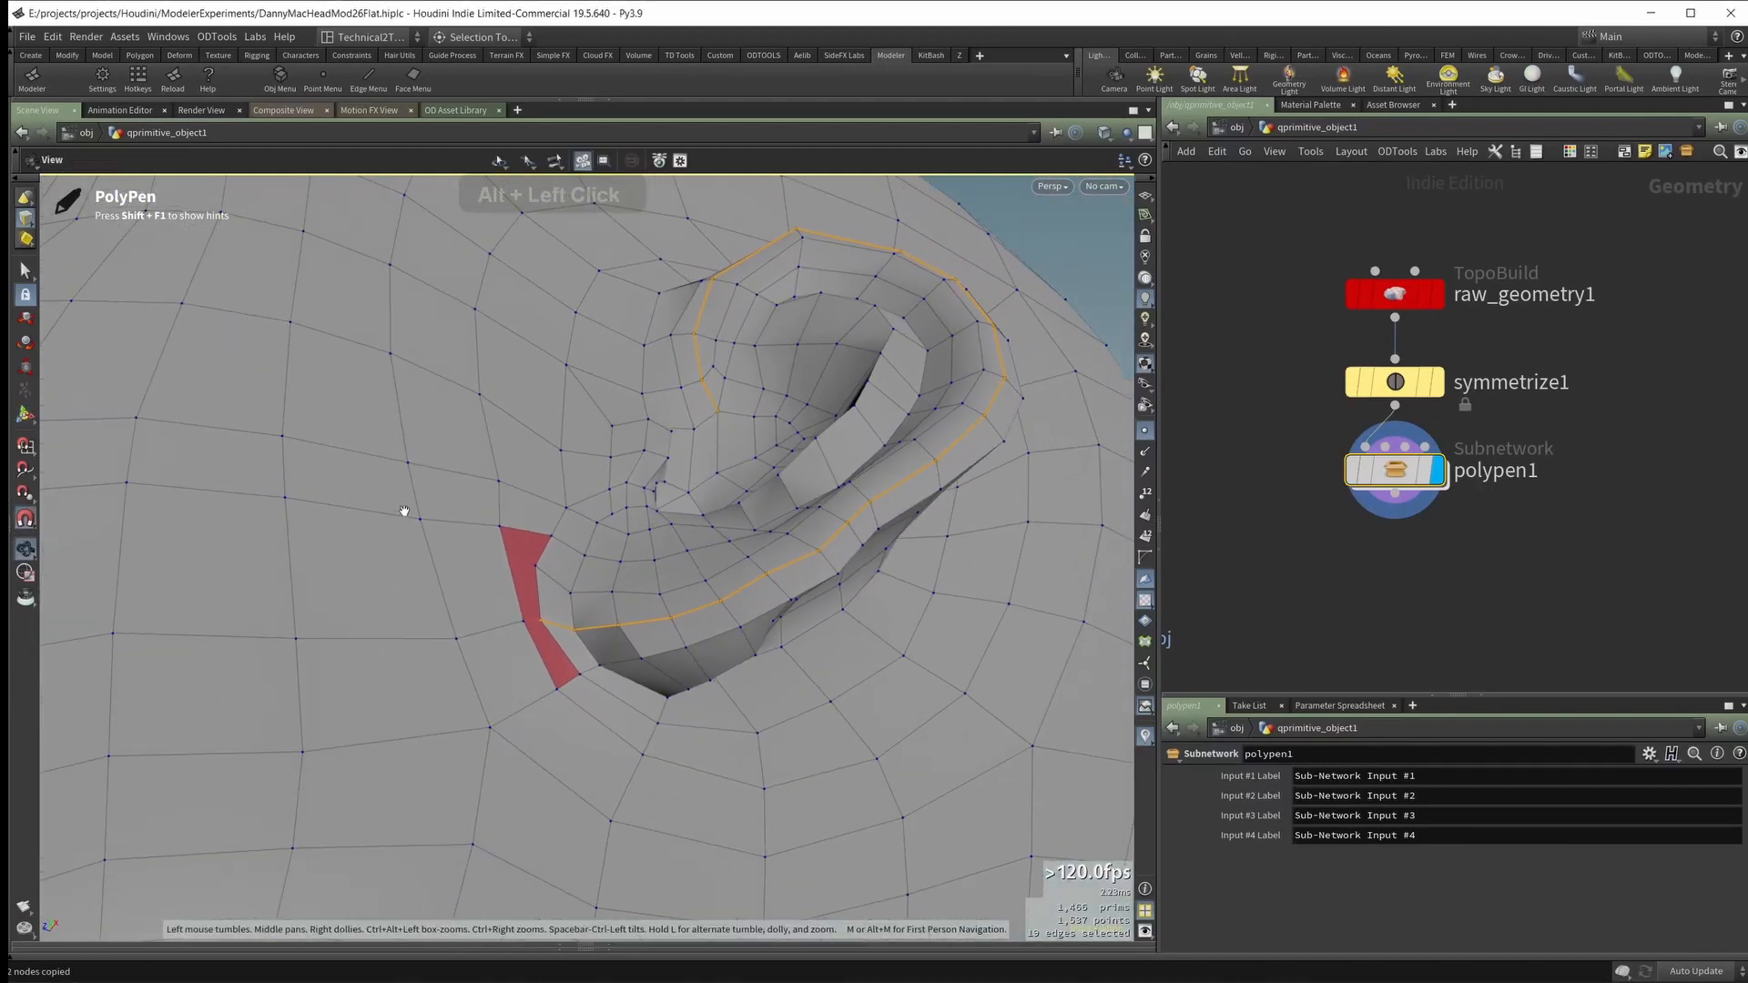
alt+drag(391, 507, 514, 596)
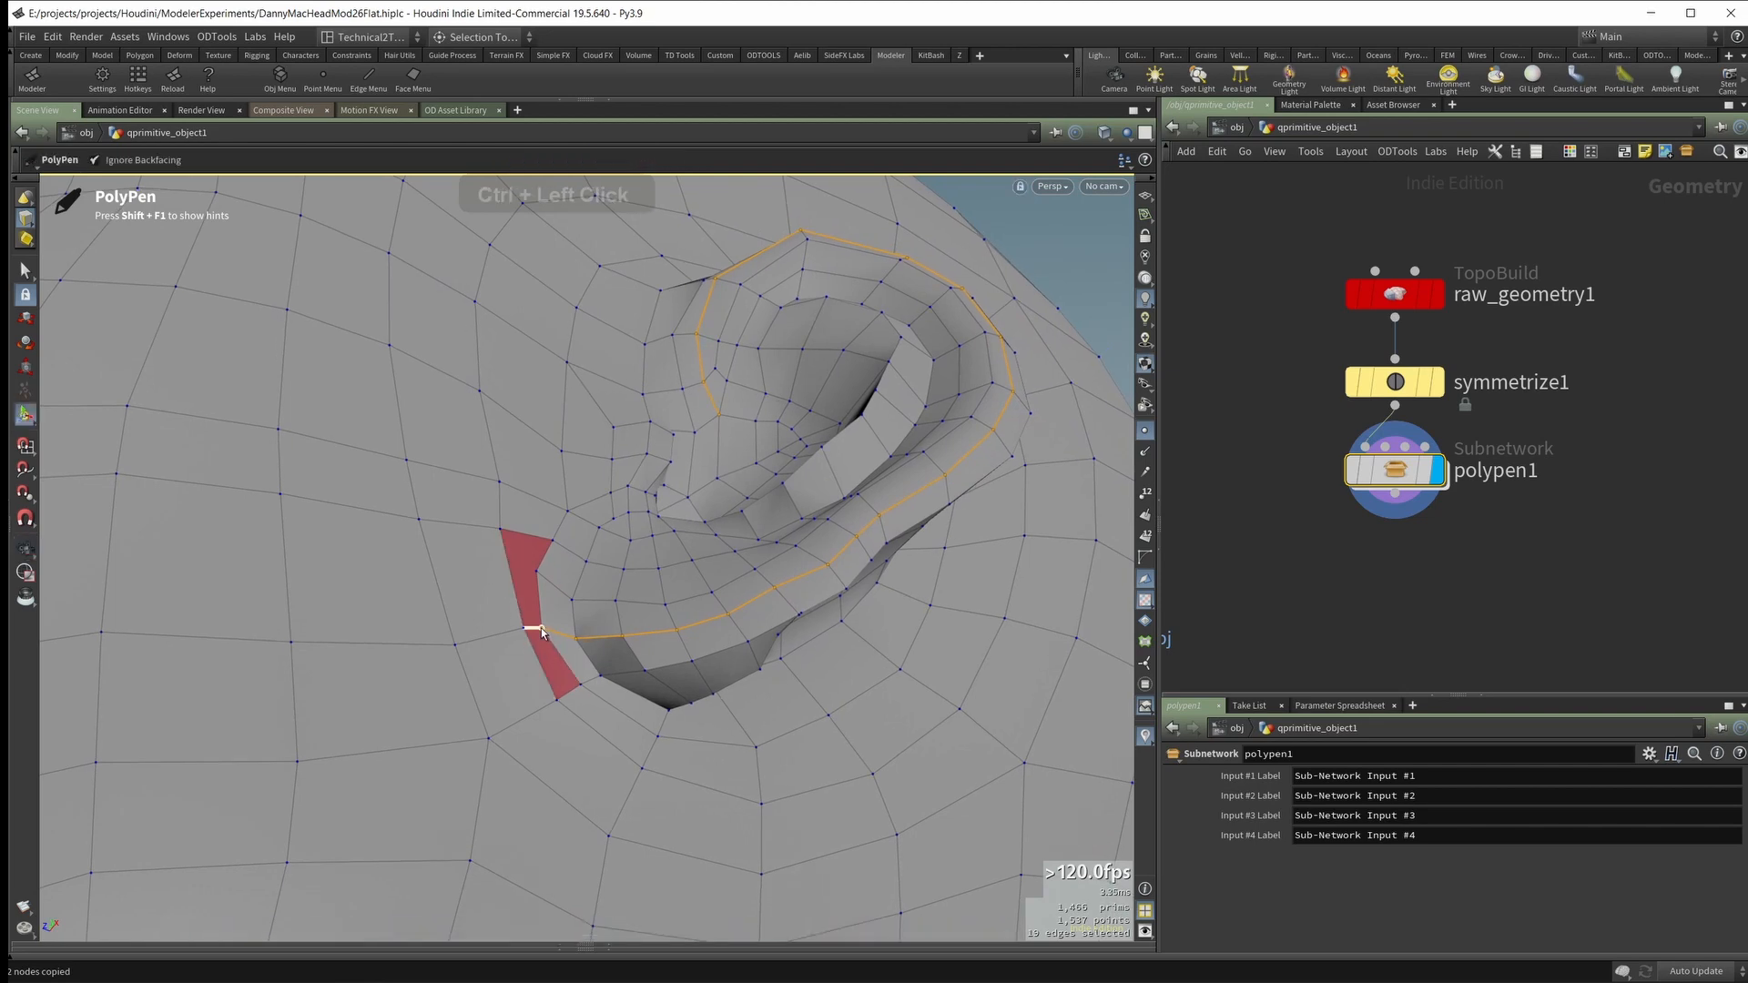
alt+drag(638, 675, 547, 488)
Step: Cut the face below the cheek triangle from the triangle's lower corner to the edge facing the ear
alt+right_drag(546, 488, 456, 558)
alt+middle_drag(456, 558, 740, 492)
alt+right_drag(740, 492, 503, 538)
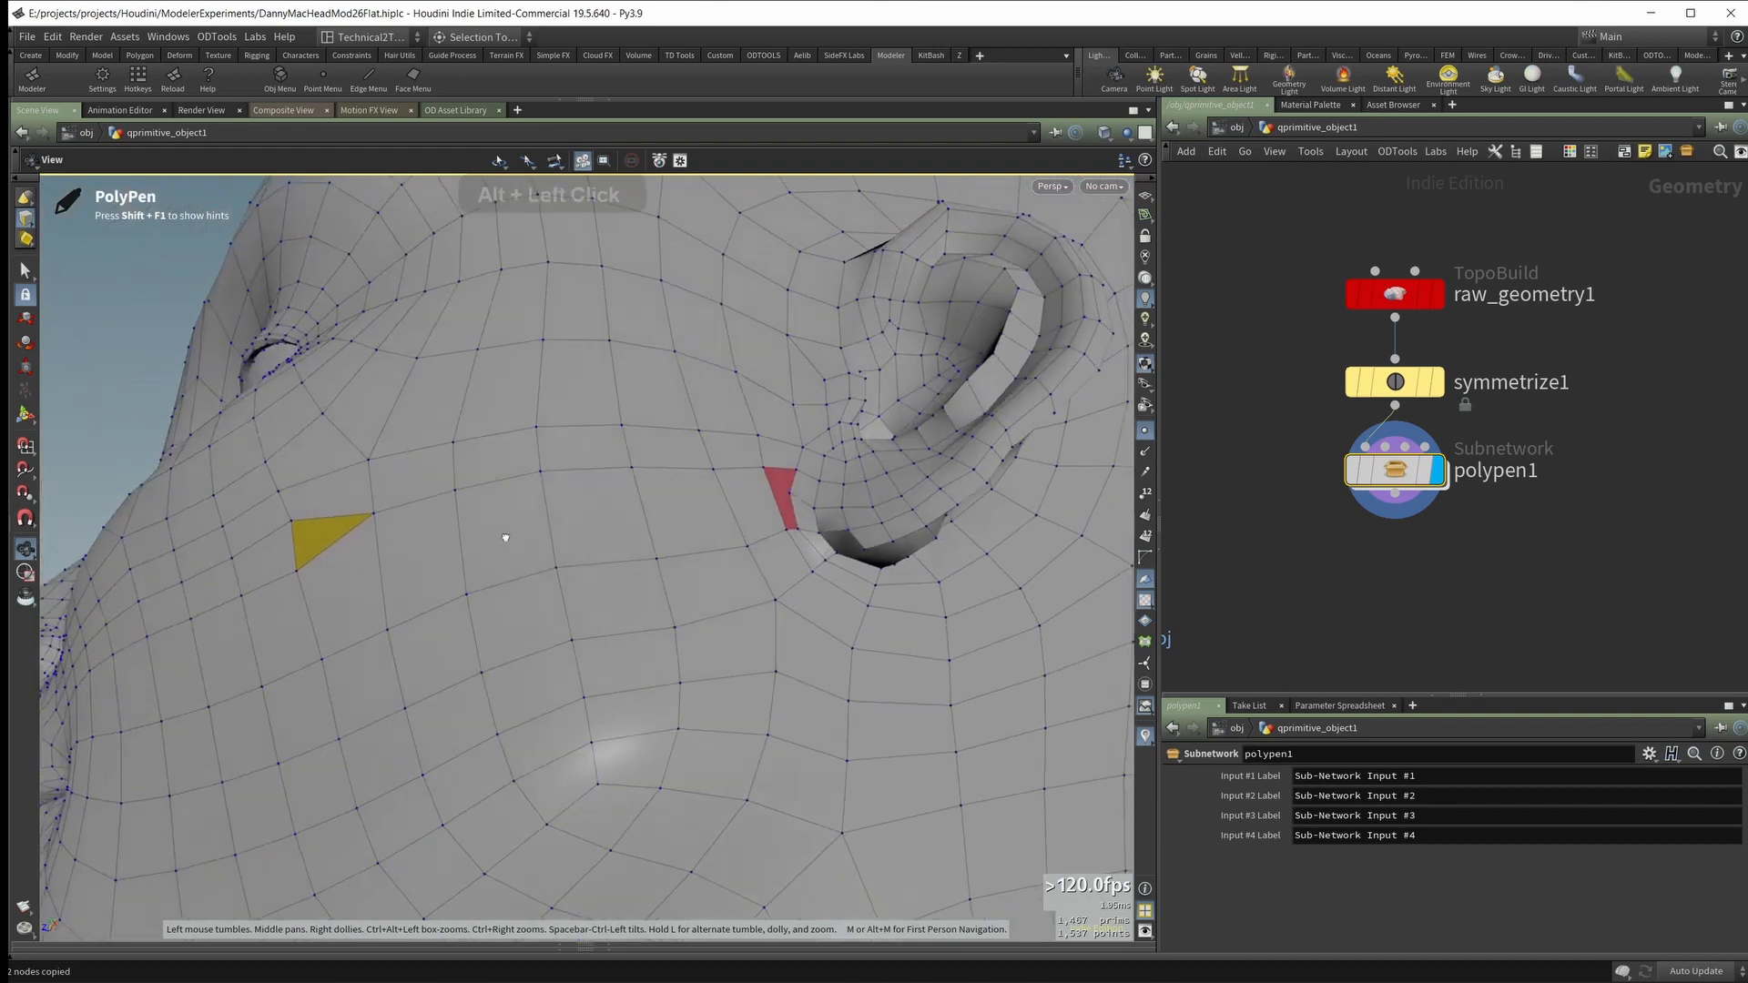
alt+drag(504, 538, 539, 542)
alt+drag(437, 517, 328, 554)
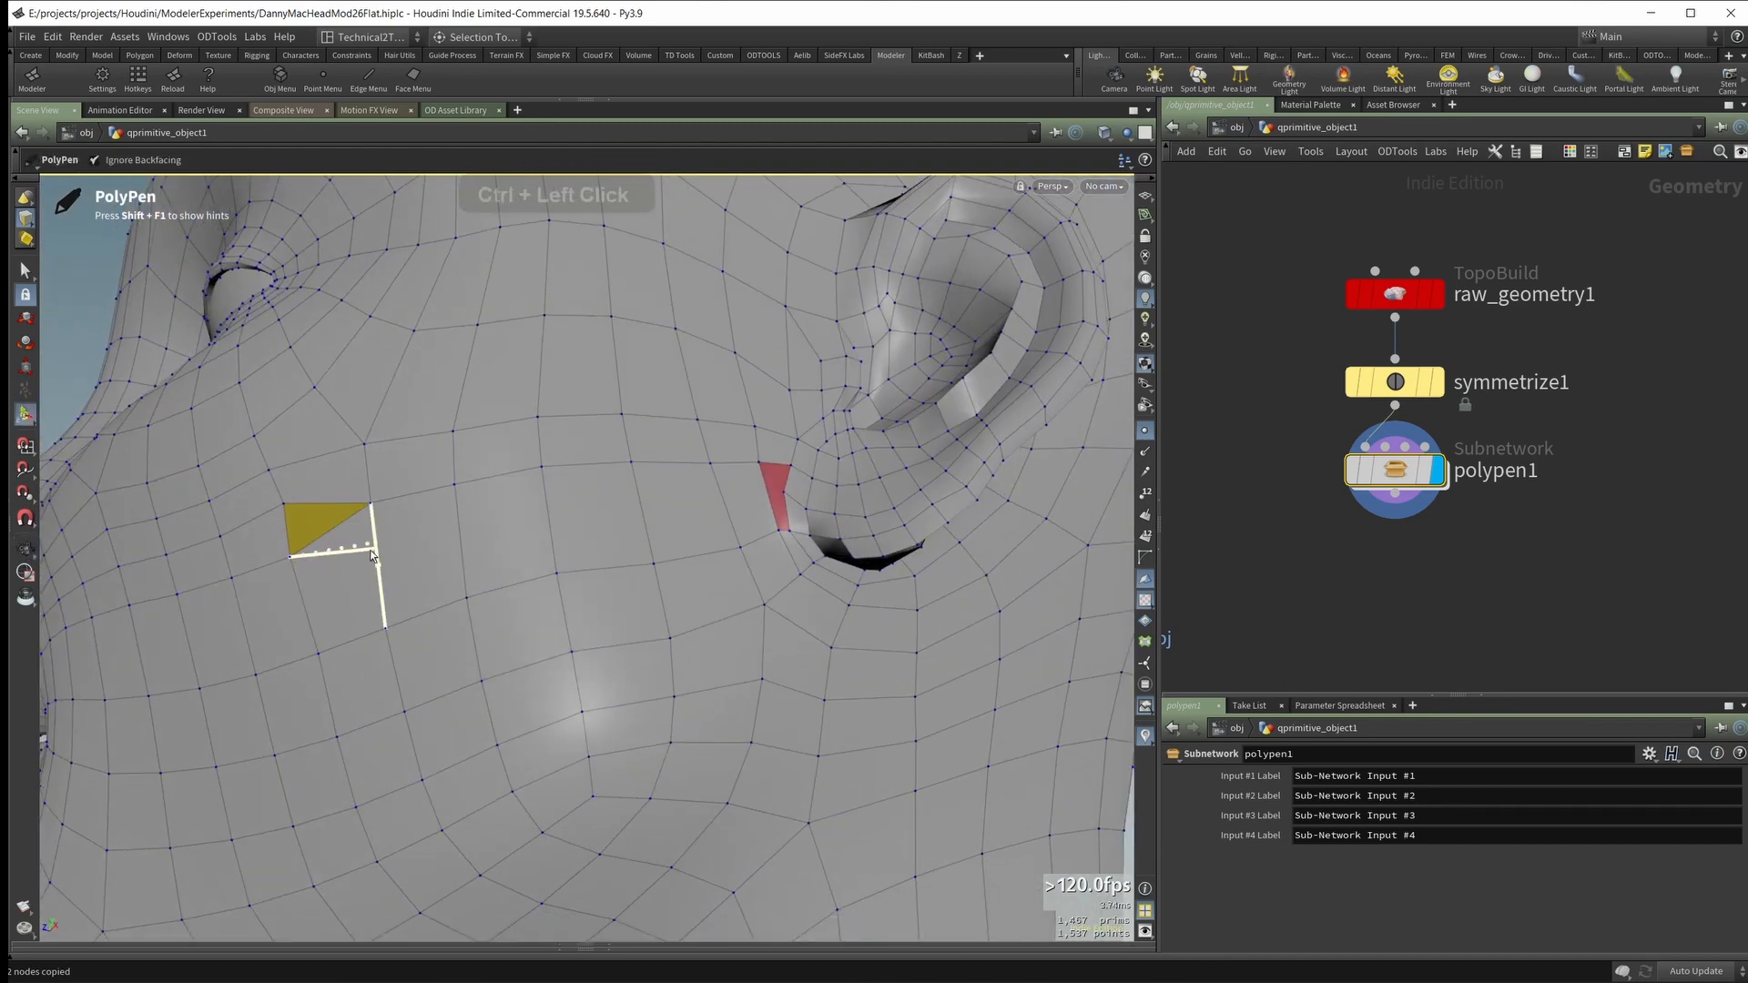
ctrl+drag(371, 551, 371, 548)
Step: Insert an edge loop across the cheek toward the earlobe and cut through the n-gons at both ends to connect it
alt+drag(484, 513, 508, 527)
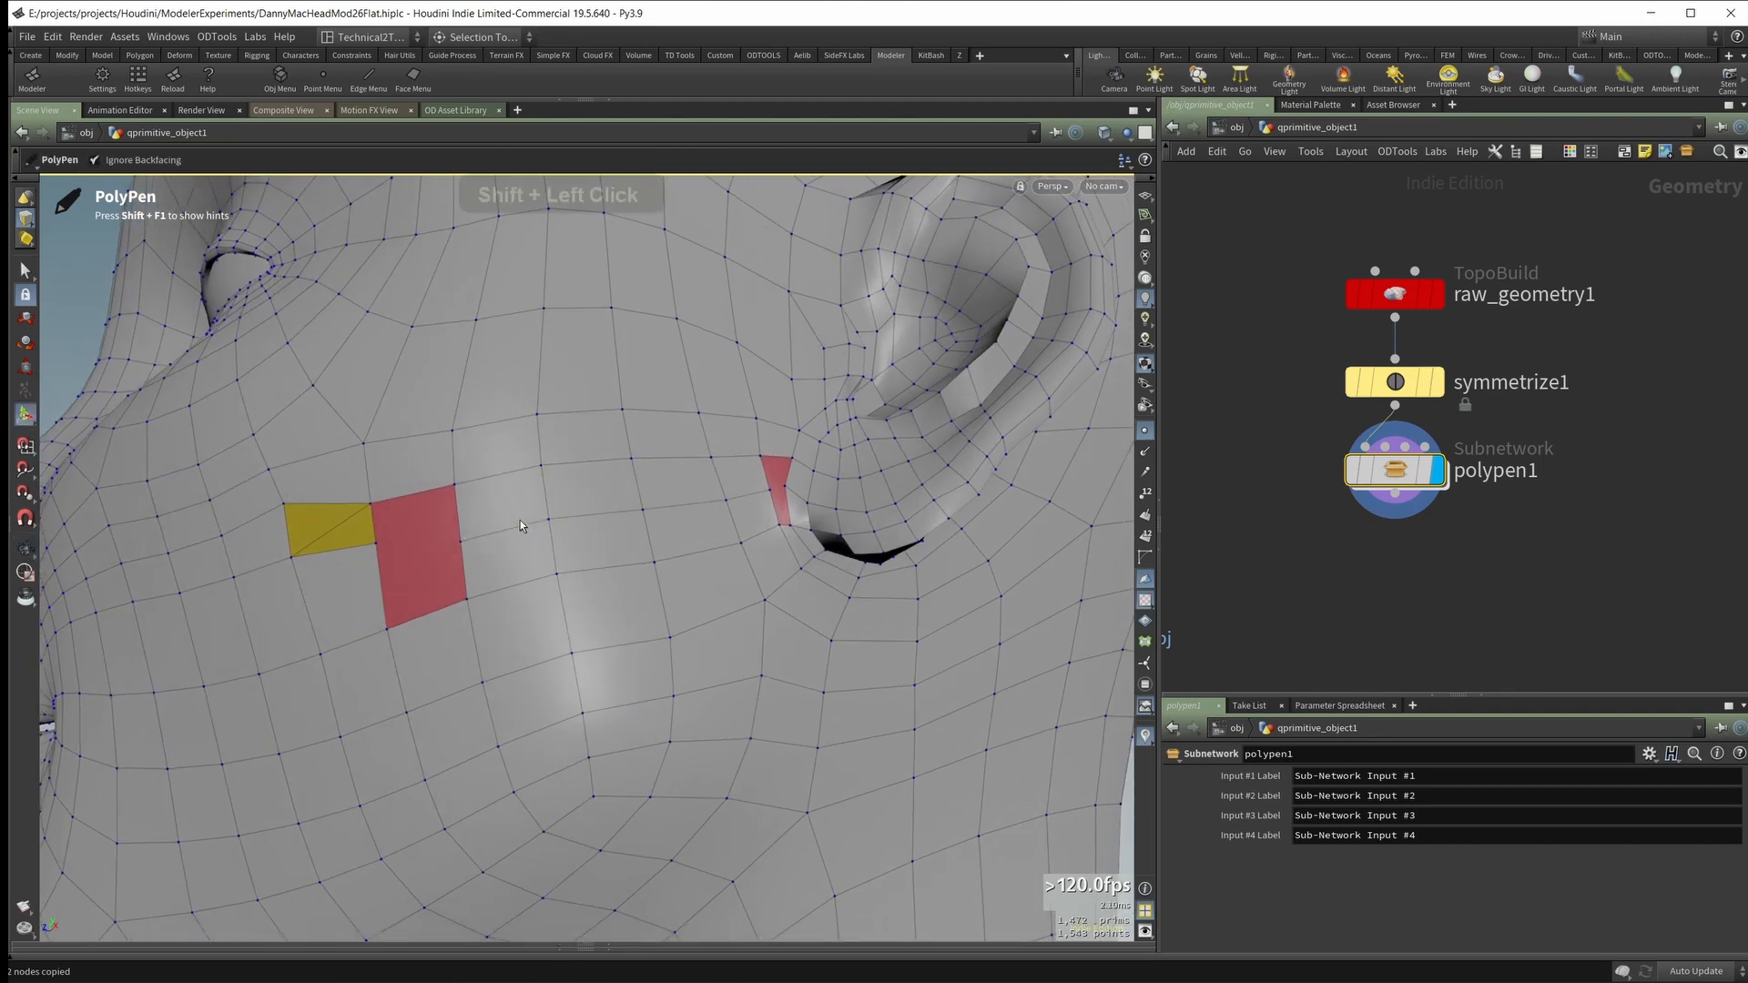
alt+drag(667, 499, 429, 558)
scroll(849, 464, up, 4)
ctrl+click(571, 588)
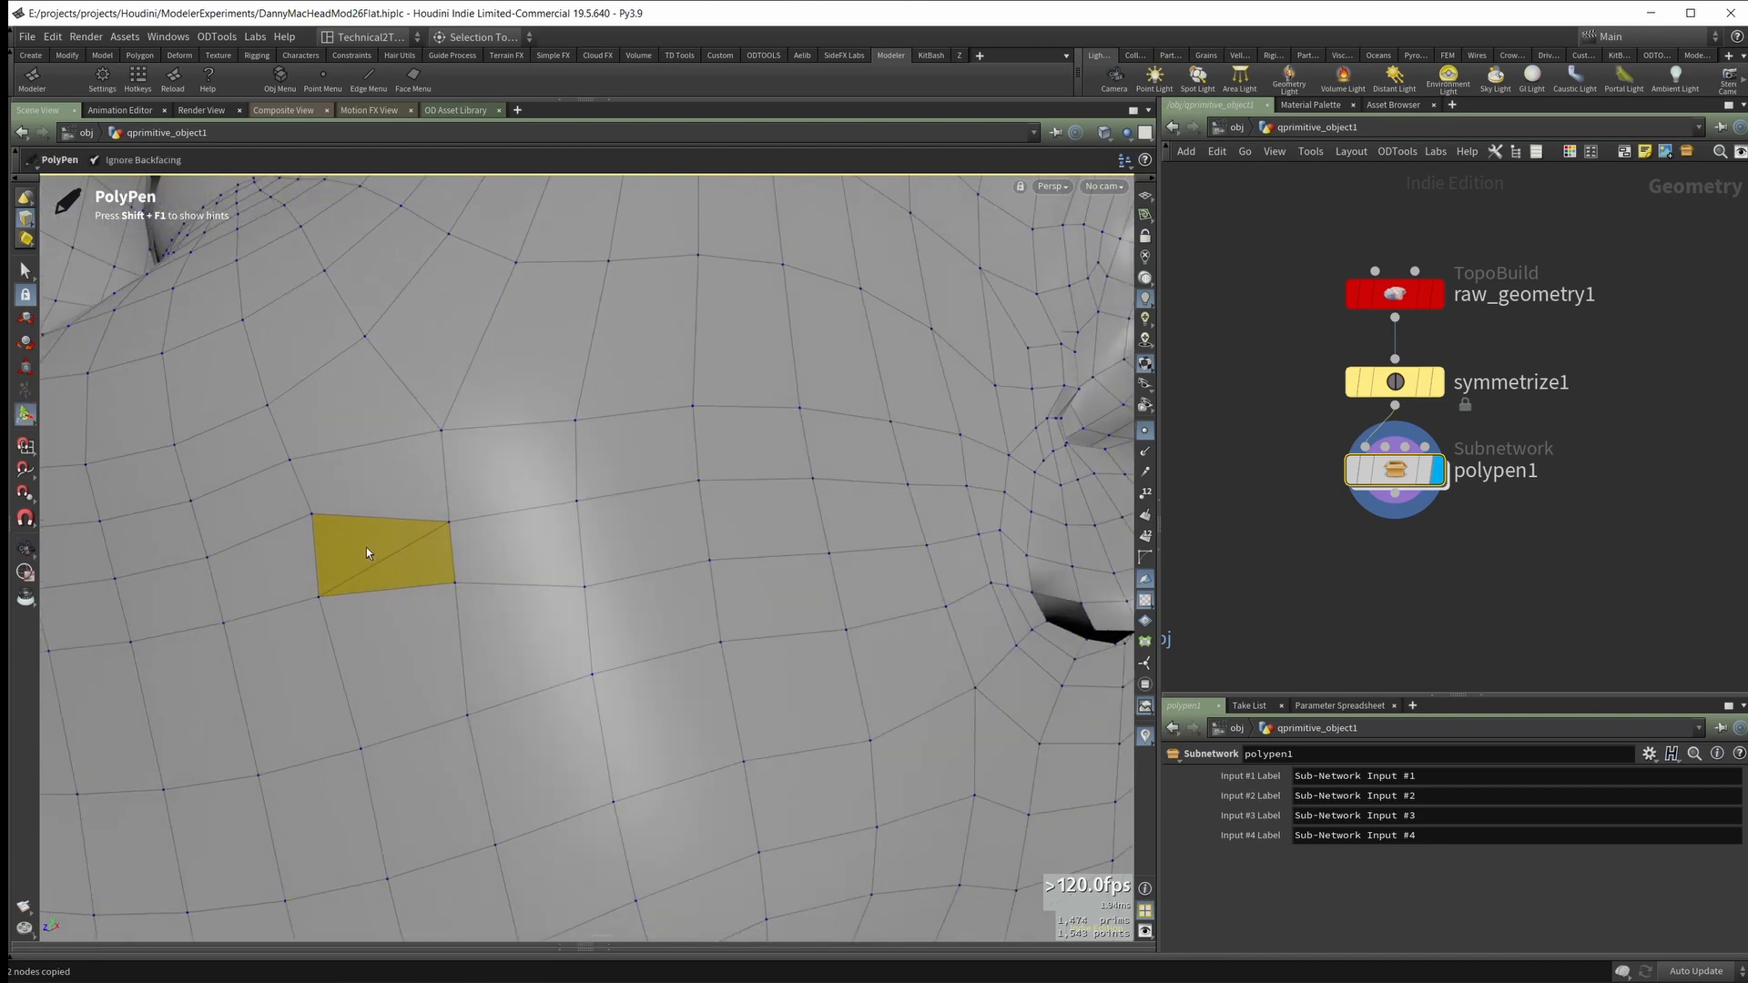
Step: Delete the diagonal edge between the two cheek triangles to form a quad, and check the resulting face topology
ctrl+shift+click(386, 560)
alt+drag(482, 578, 374, 551)
alt+right_drag(374, 552, 359, 500)
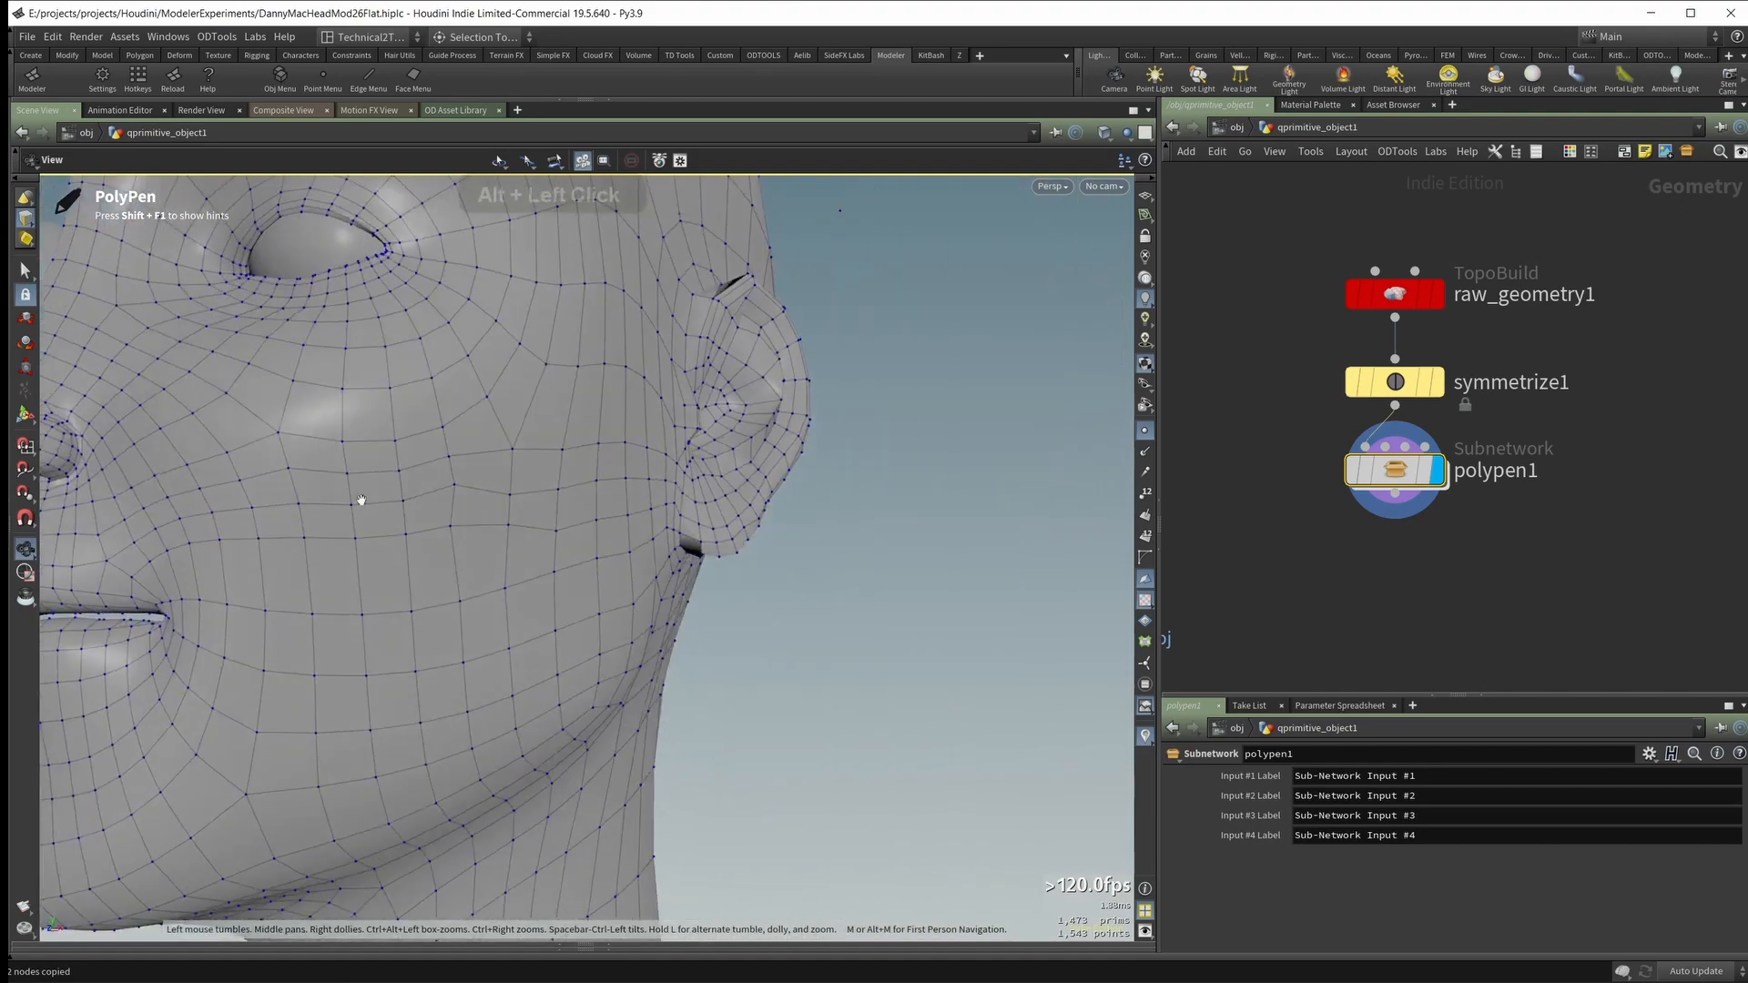
alt+middle_drag(359, 500, 517, 492)
alt+drag(517, 492, 615, 598)
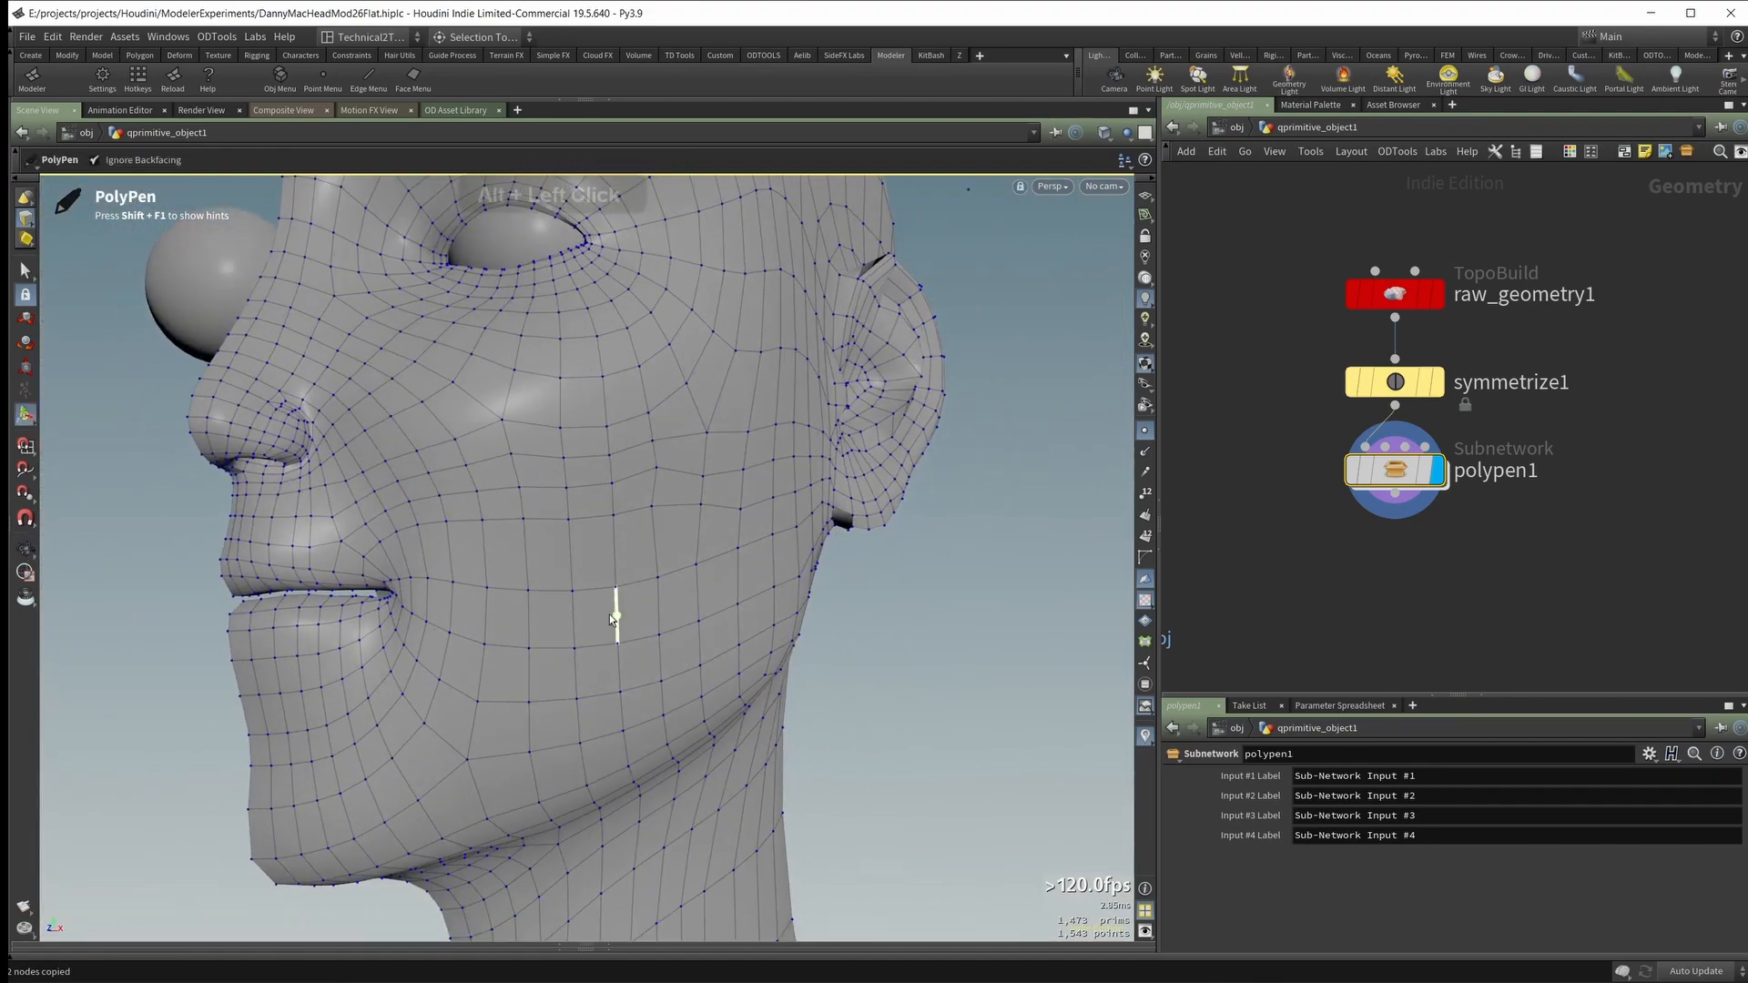
Step: Preview the head subdivided at depth 1, examine the edge flow on the cheek, mouth and ear, and return to the unsubdivided mesh
key(alt+x)
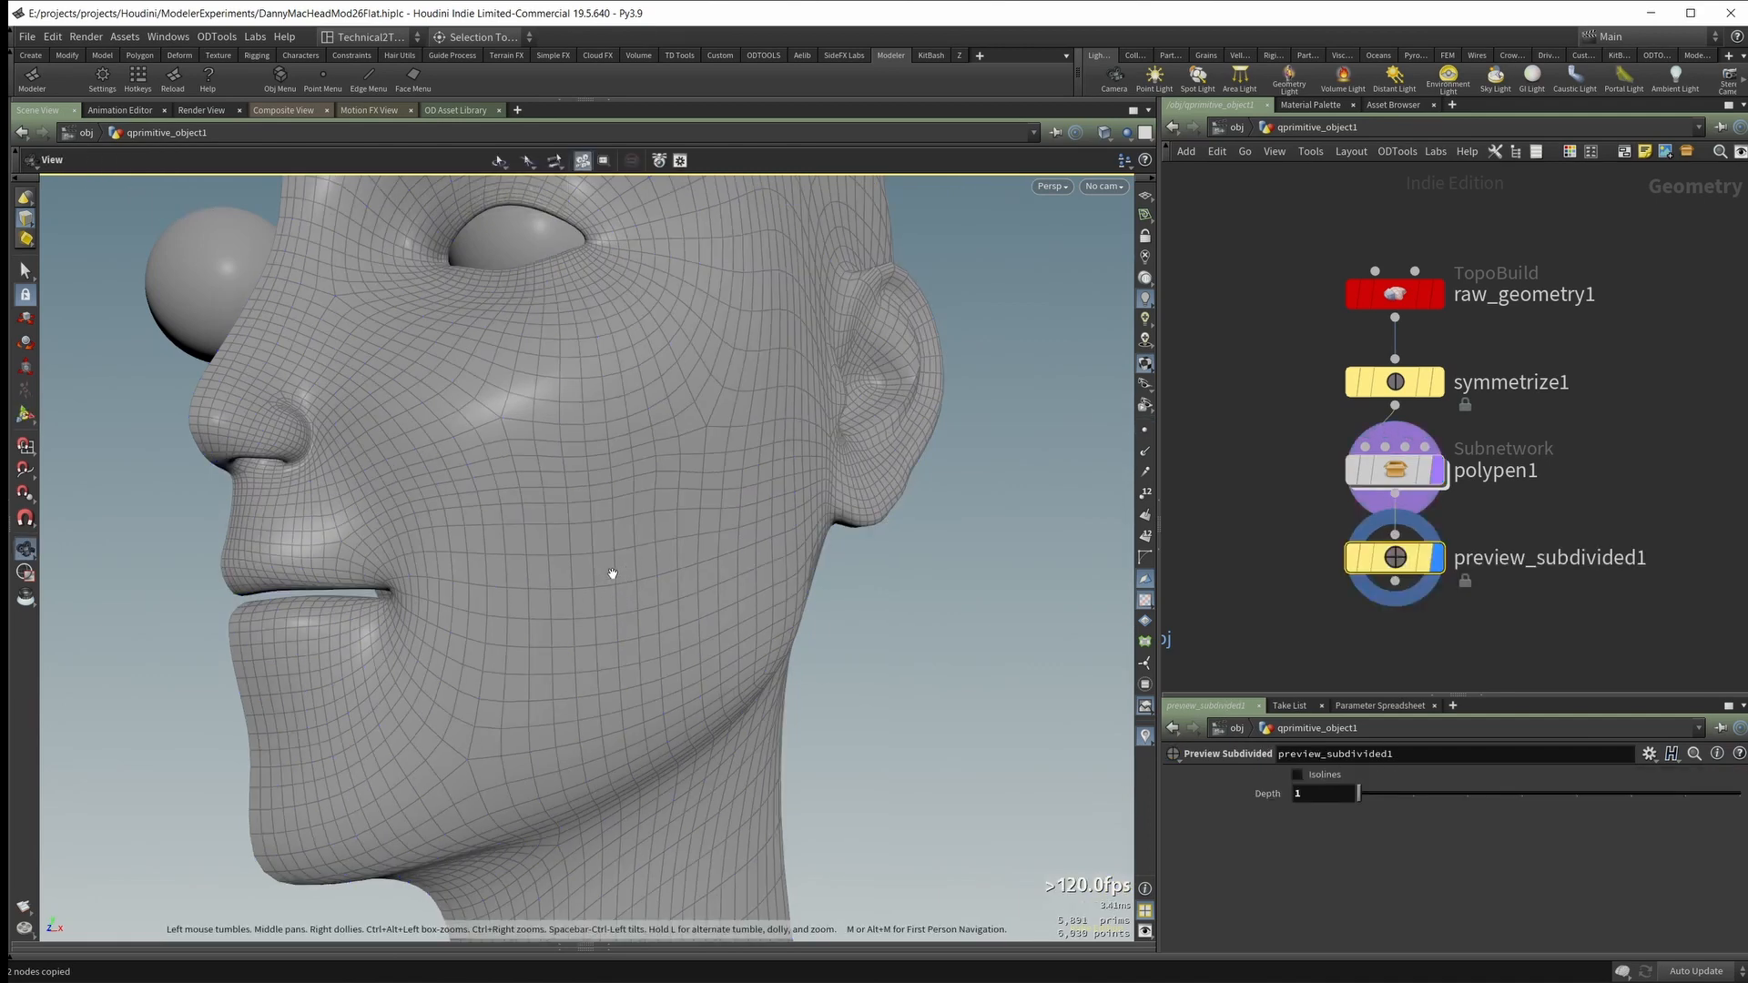
key(Return)
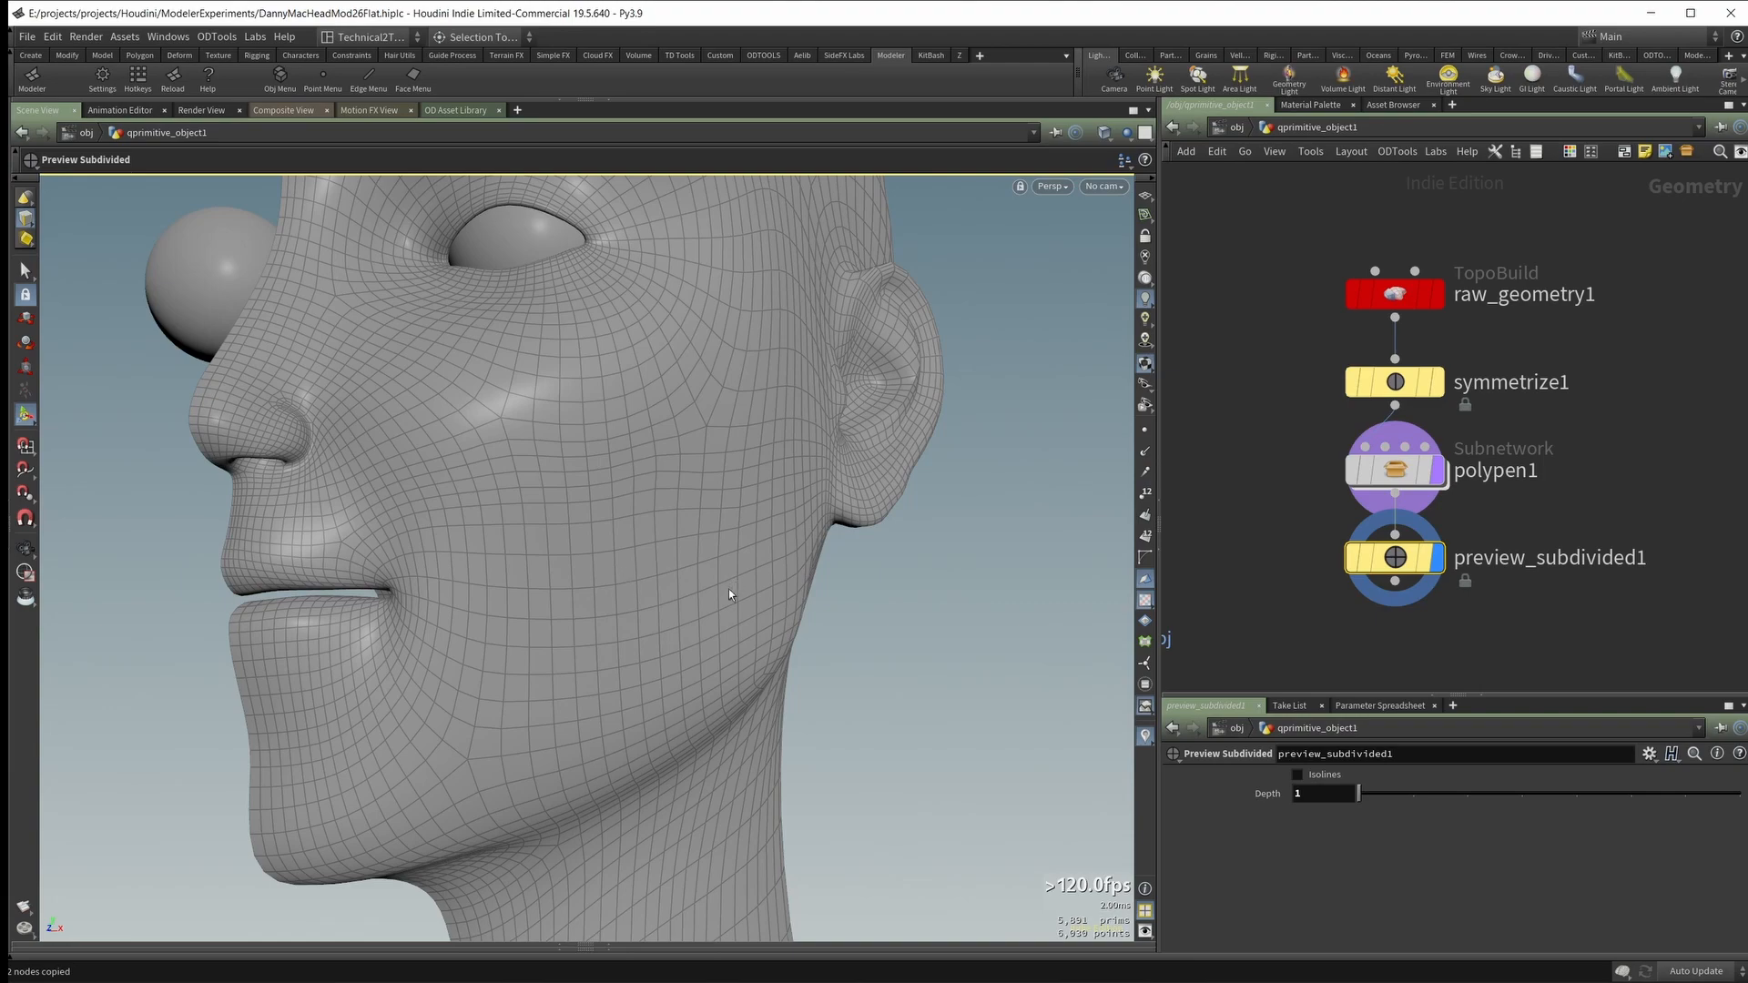
alt+drag(664, 611, 650, 607)
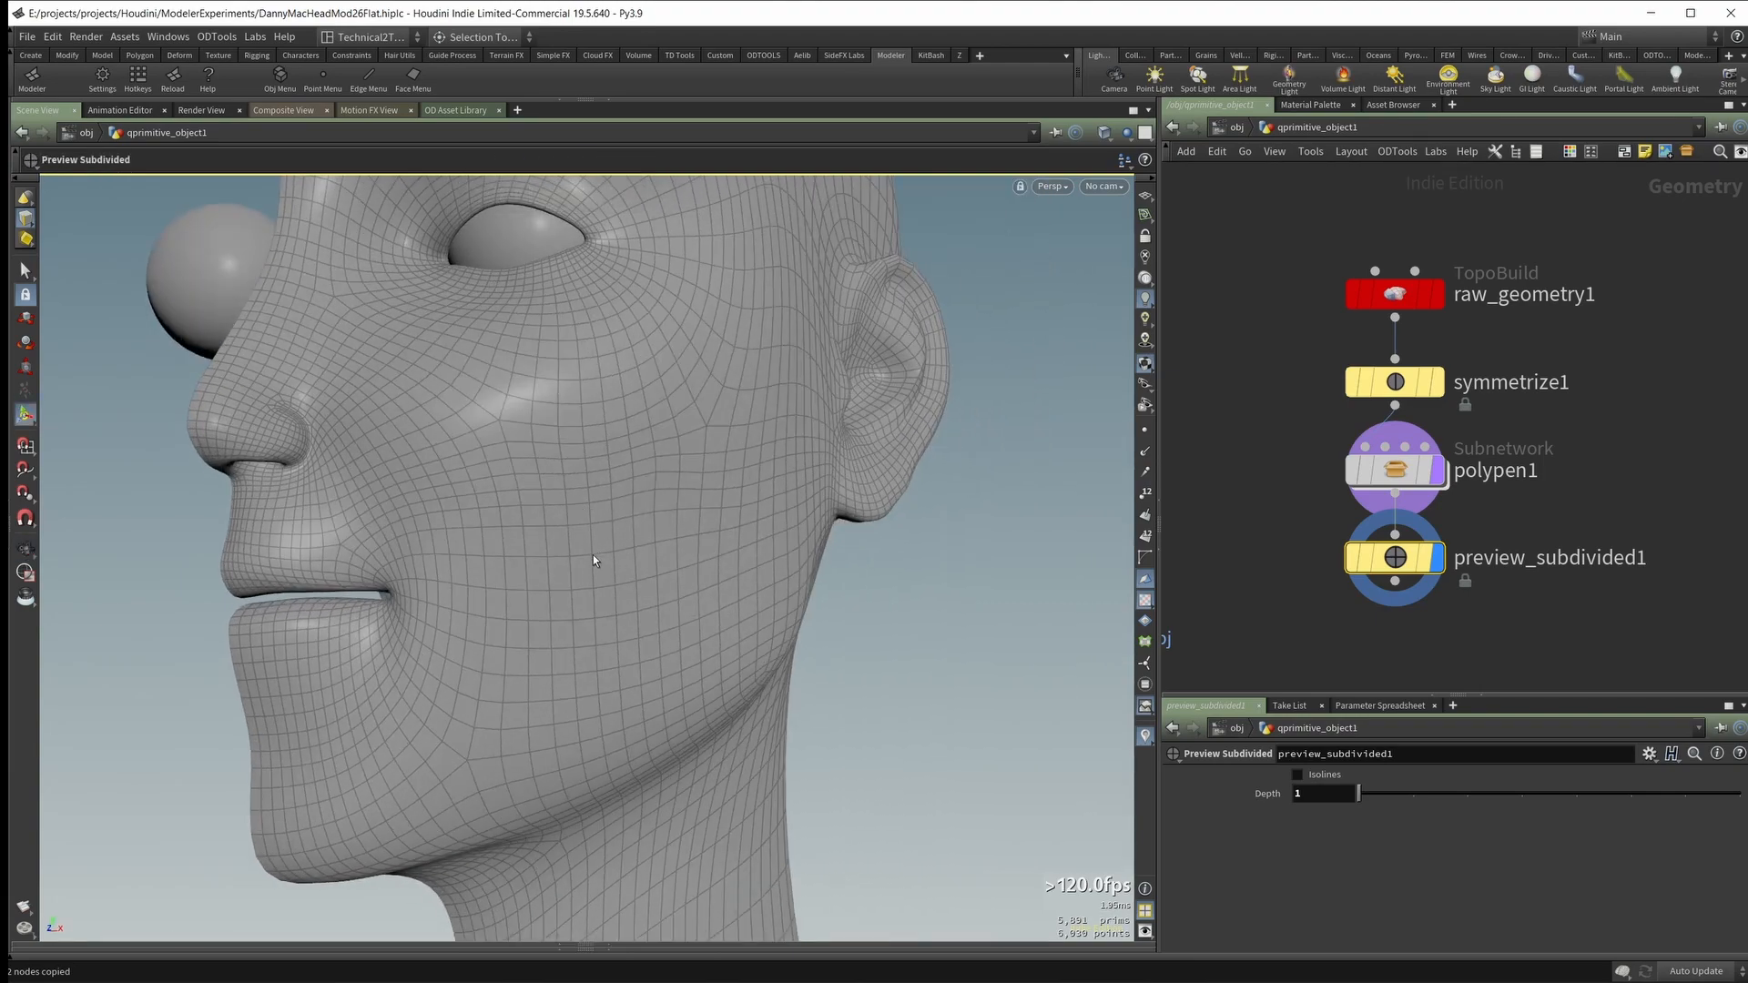
scroll(583, 572, up, 1)
scroll(583, 569, down, 1)
alt+drag(516, 536, 774, 573)
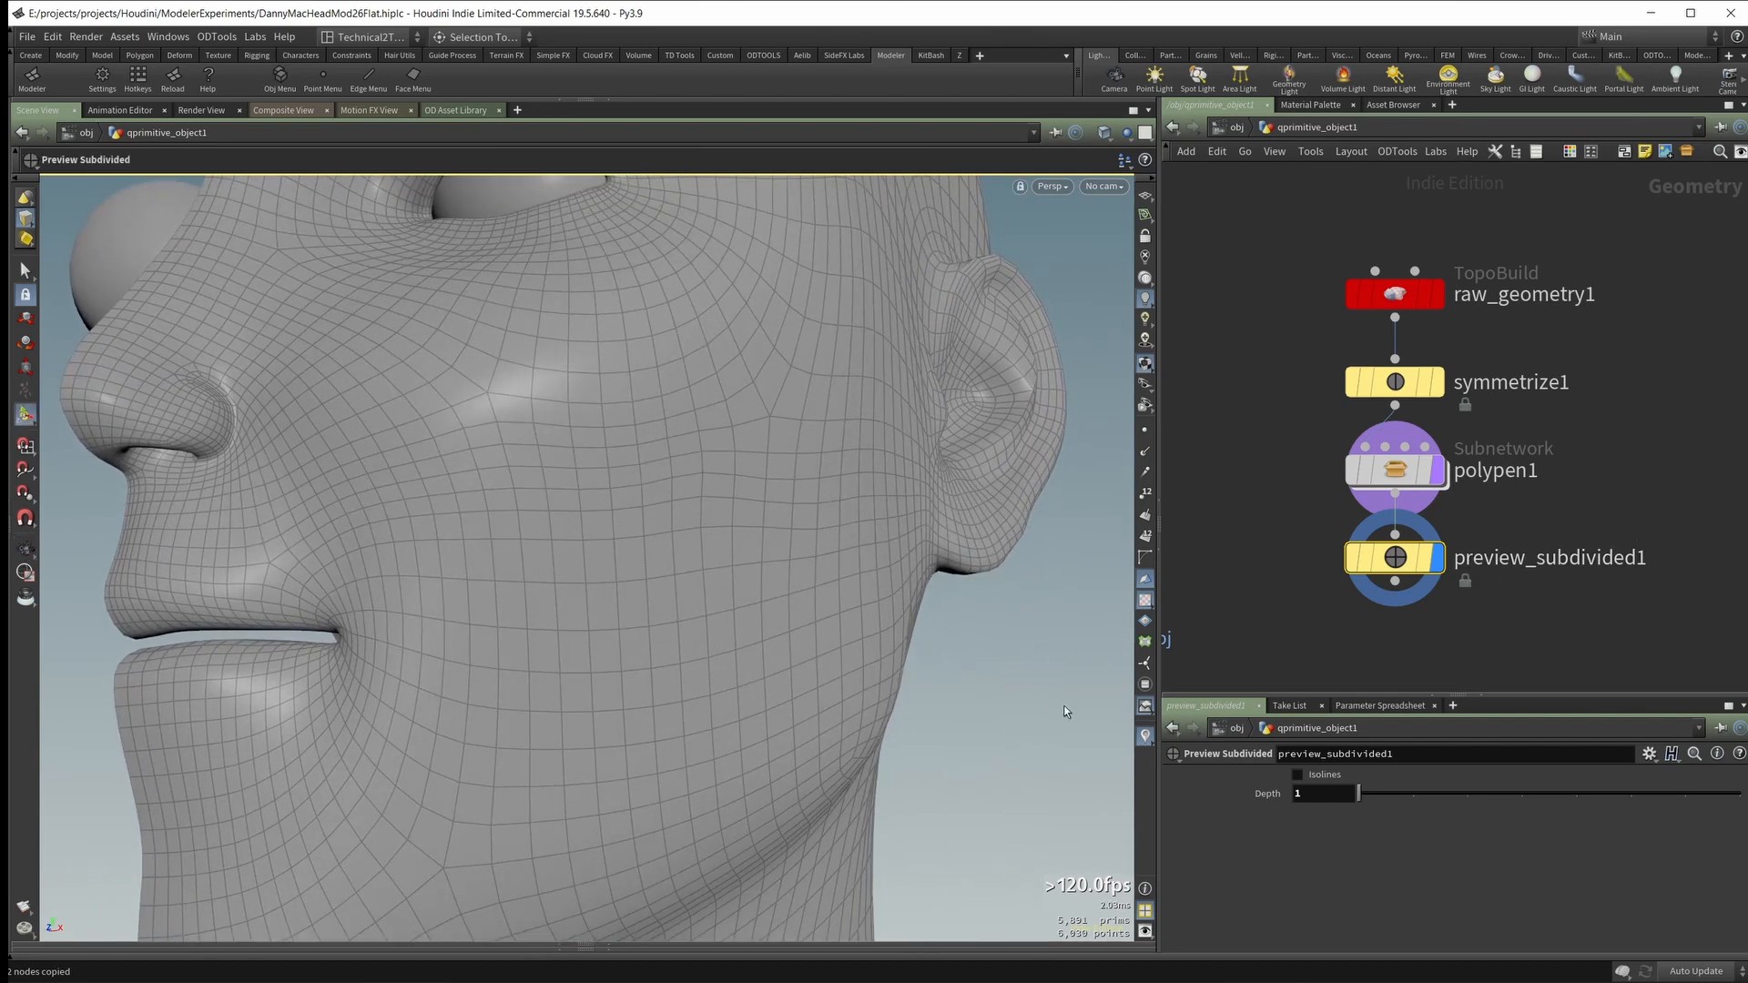
key(Escape)
alt+drag(507, 506, 573, 558)
key(alt+x)
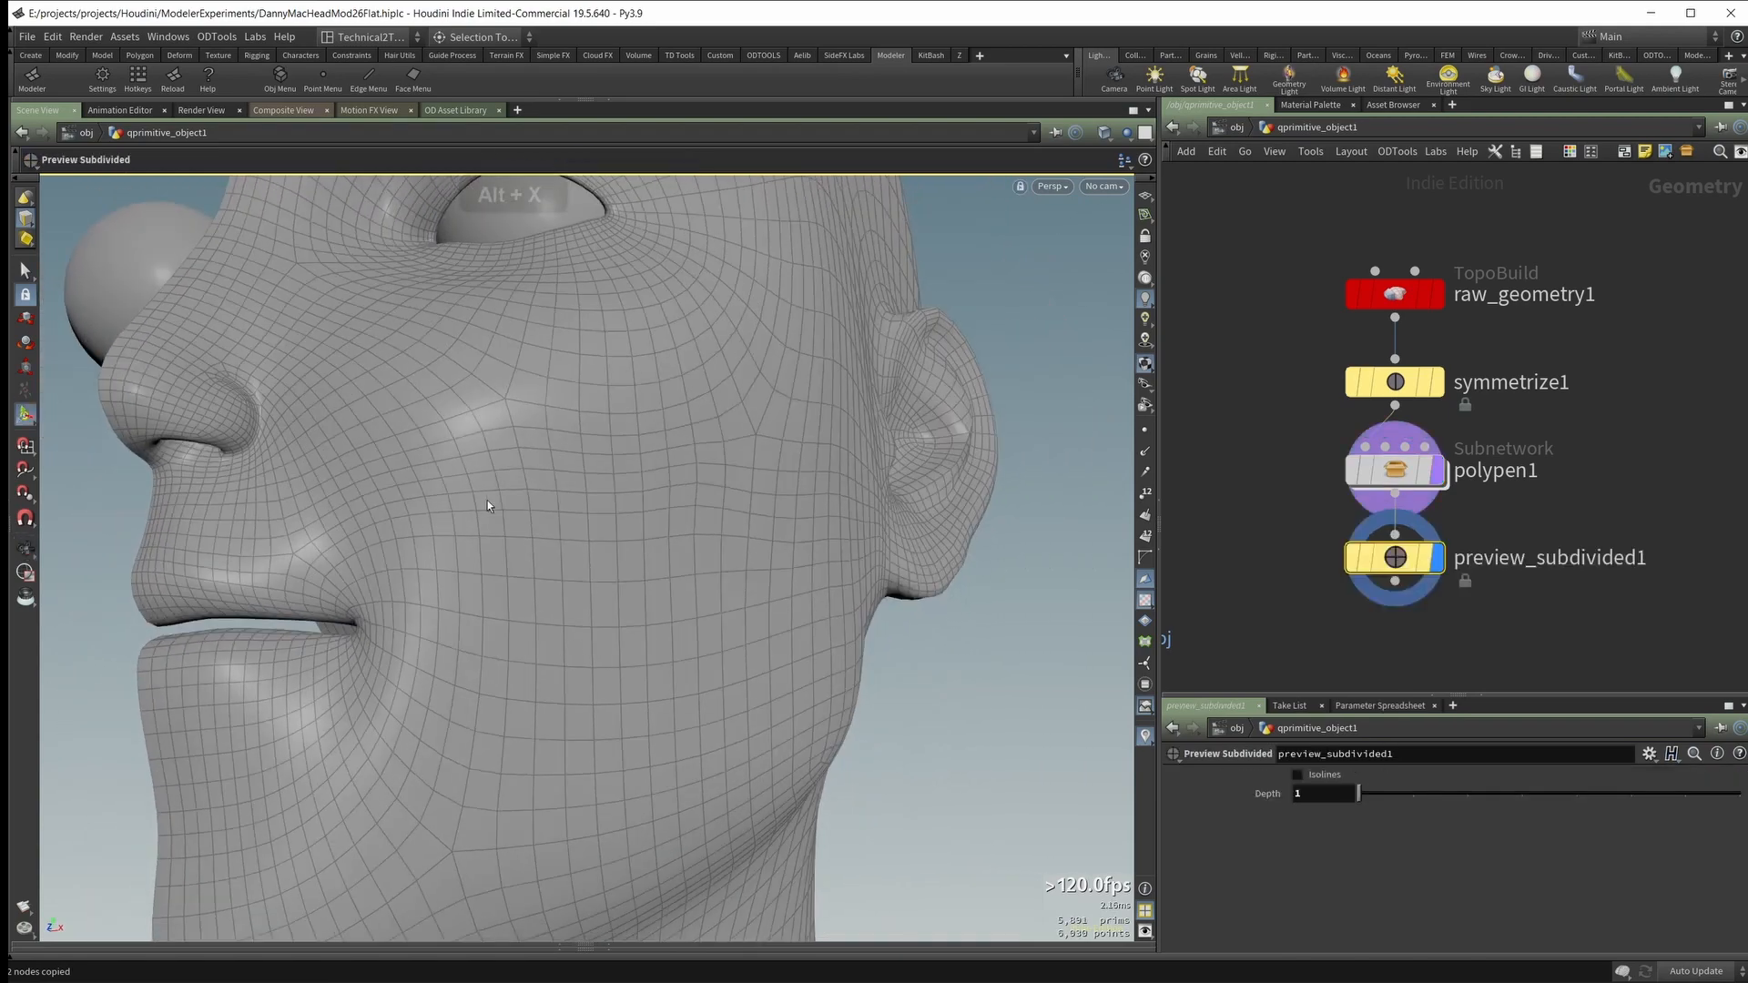
alt+drag(488, 499, 585, 546)
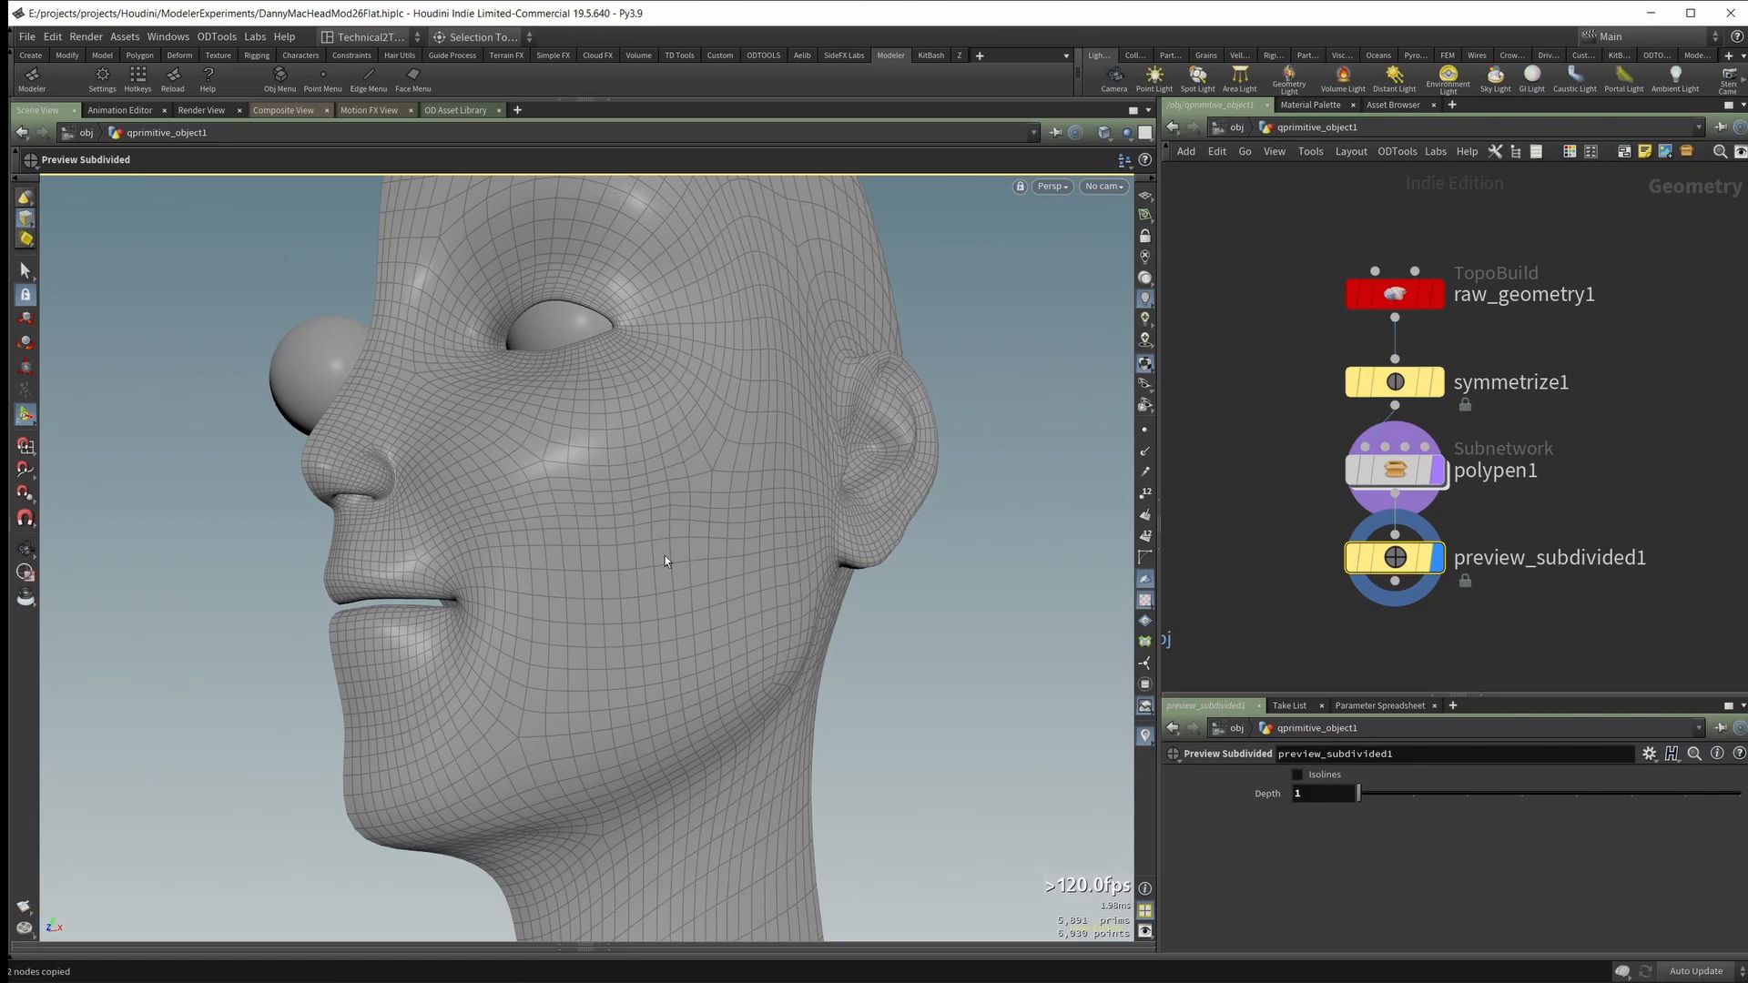
alt+drag(664, 561, 948, 652)
key(Escape)
Step: With PolyPen, insert an extra edge point above the mouth corner and another in front of the earlobe
alt+right_drag(948, 652, 712, 569)
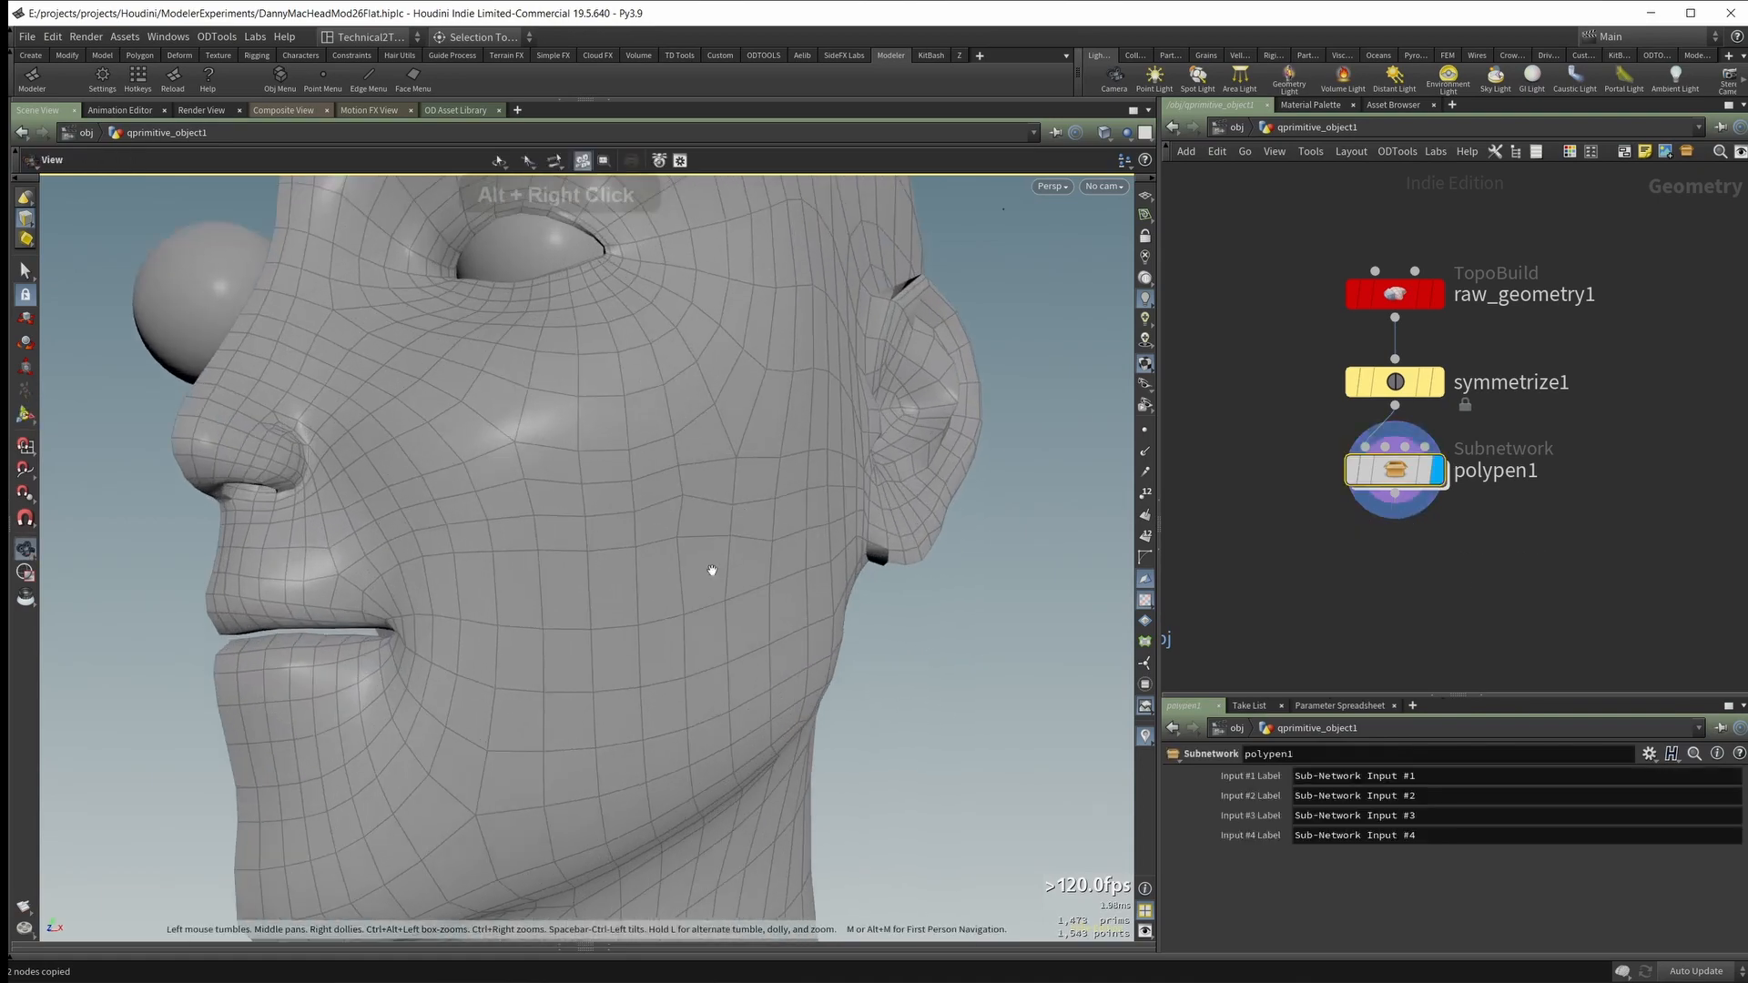
alt+drag(712, 570, 446, 537)
alt+right_drag(446, 537, 397, 573)
alt+drag(398, 573, 390, 616)
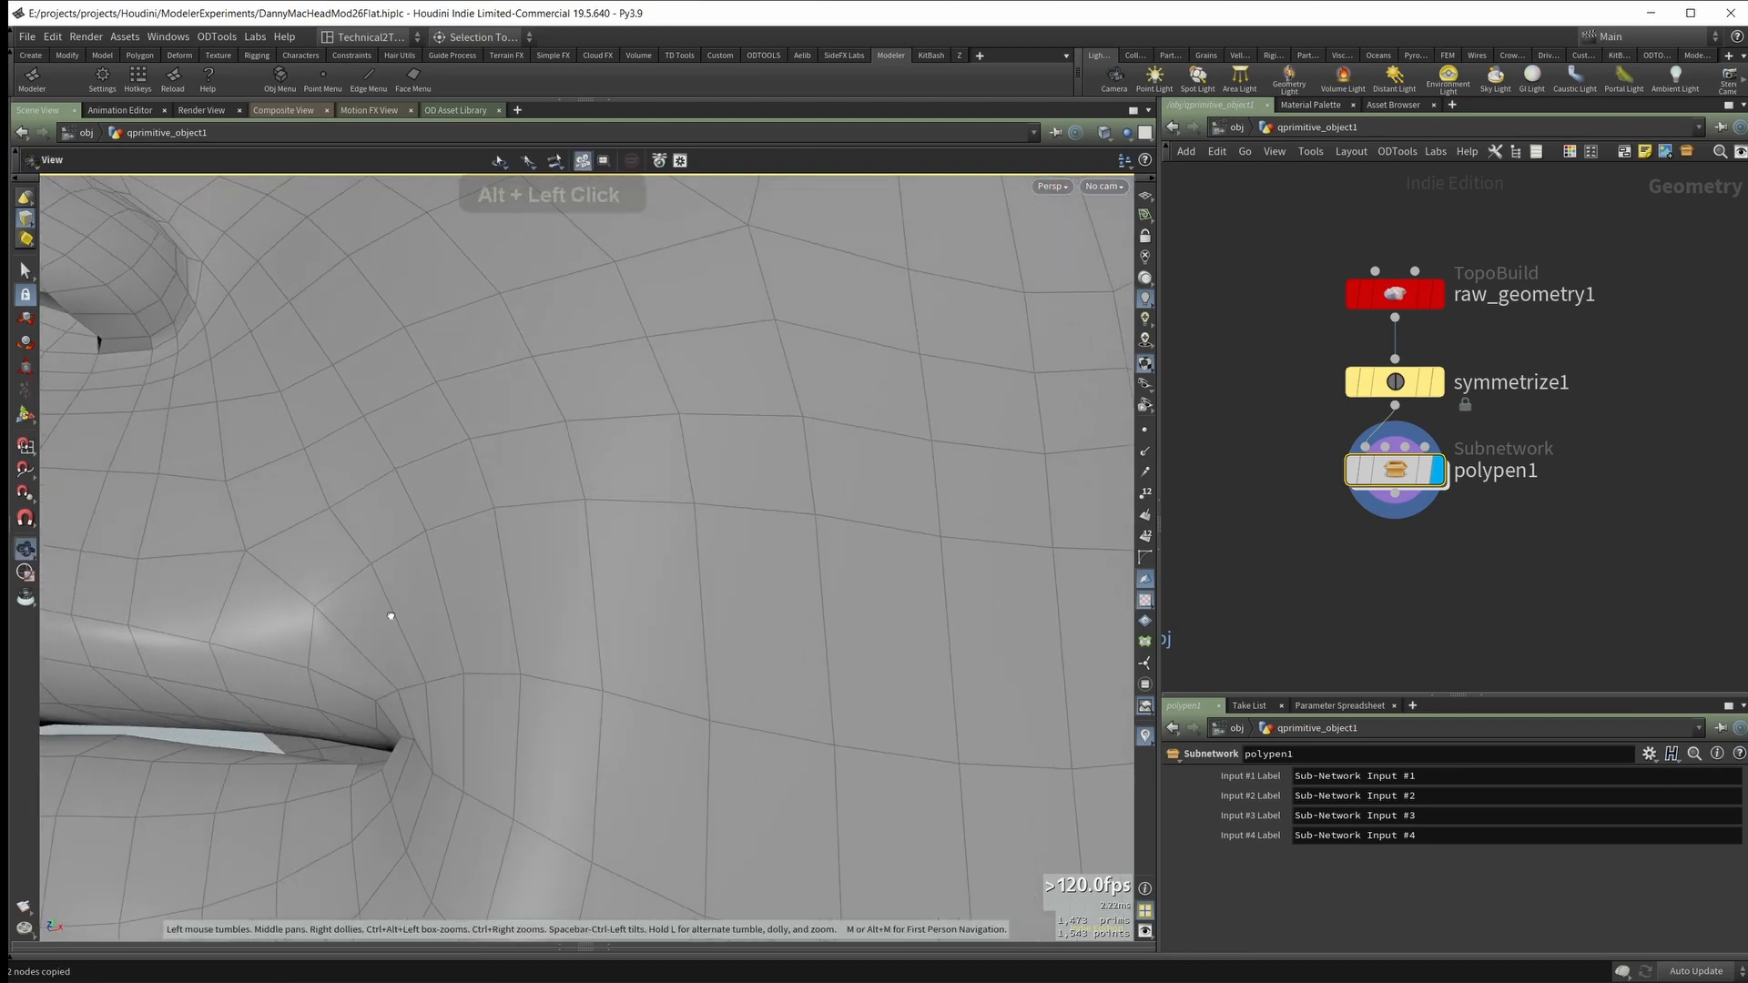
key(Return)
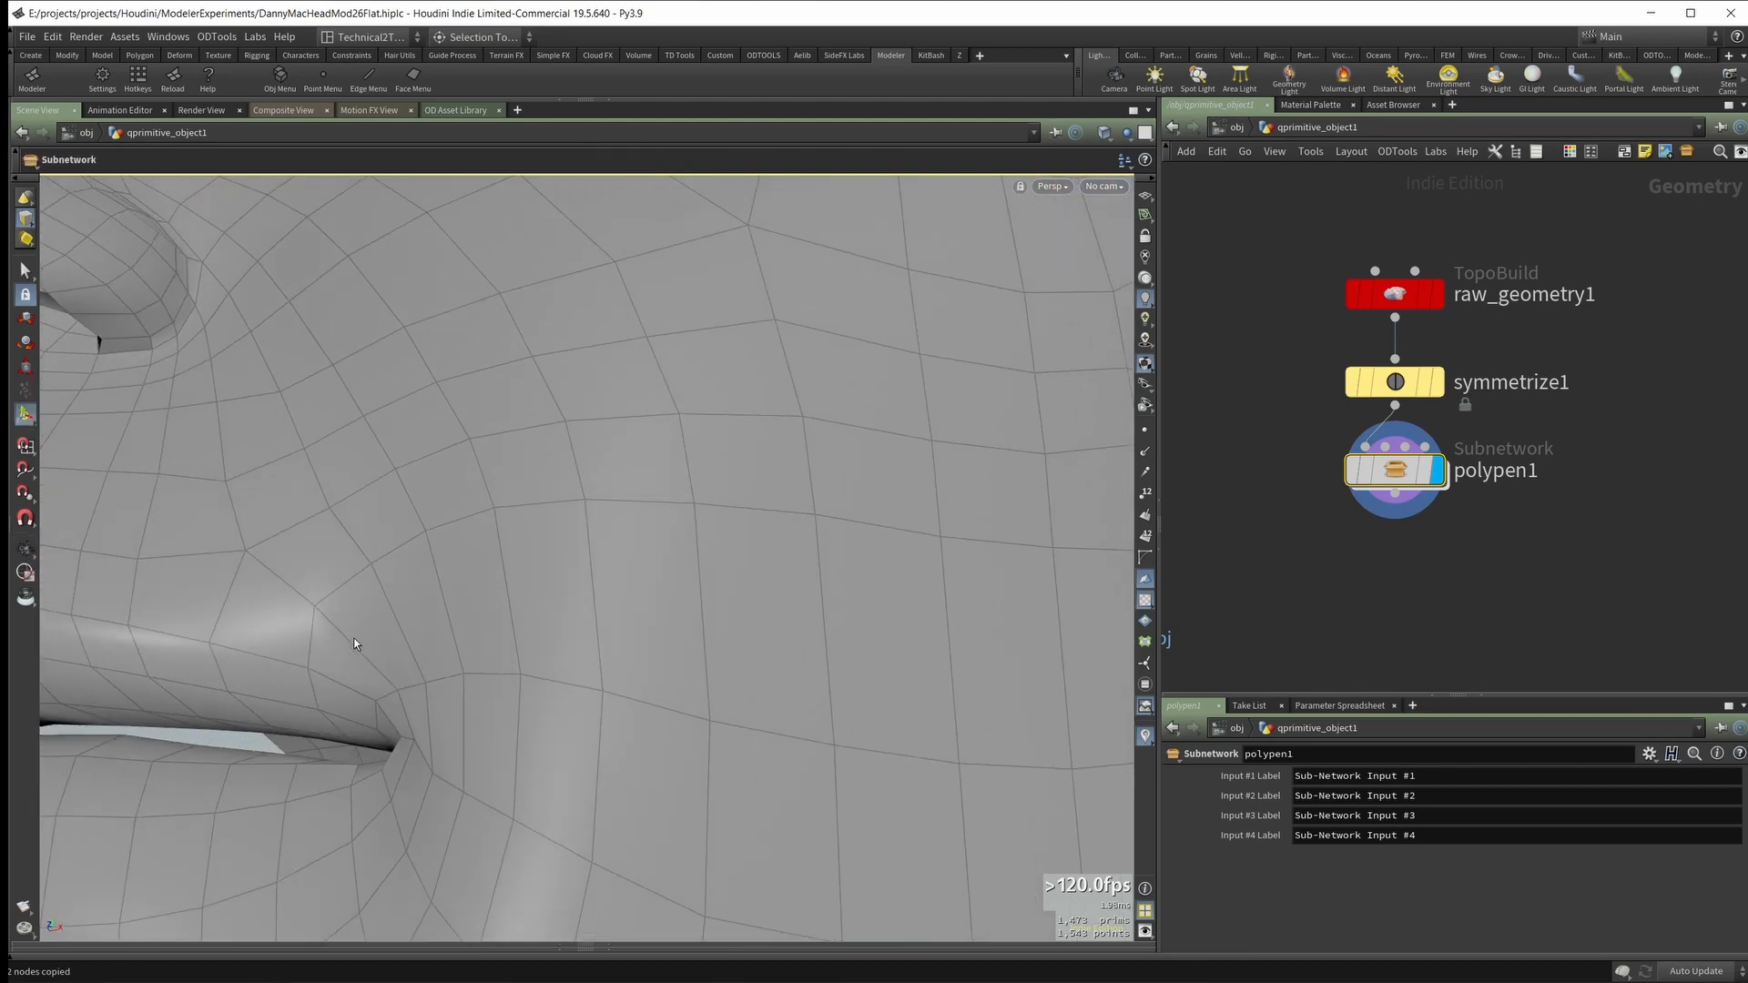
key(Return)
alt+drag(363, 623, 434, 579)
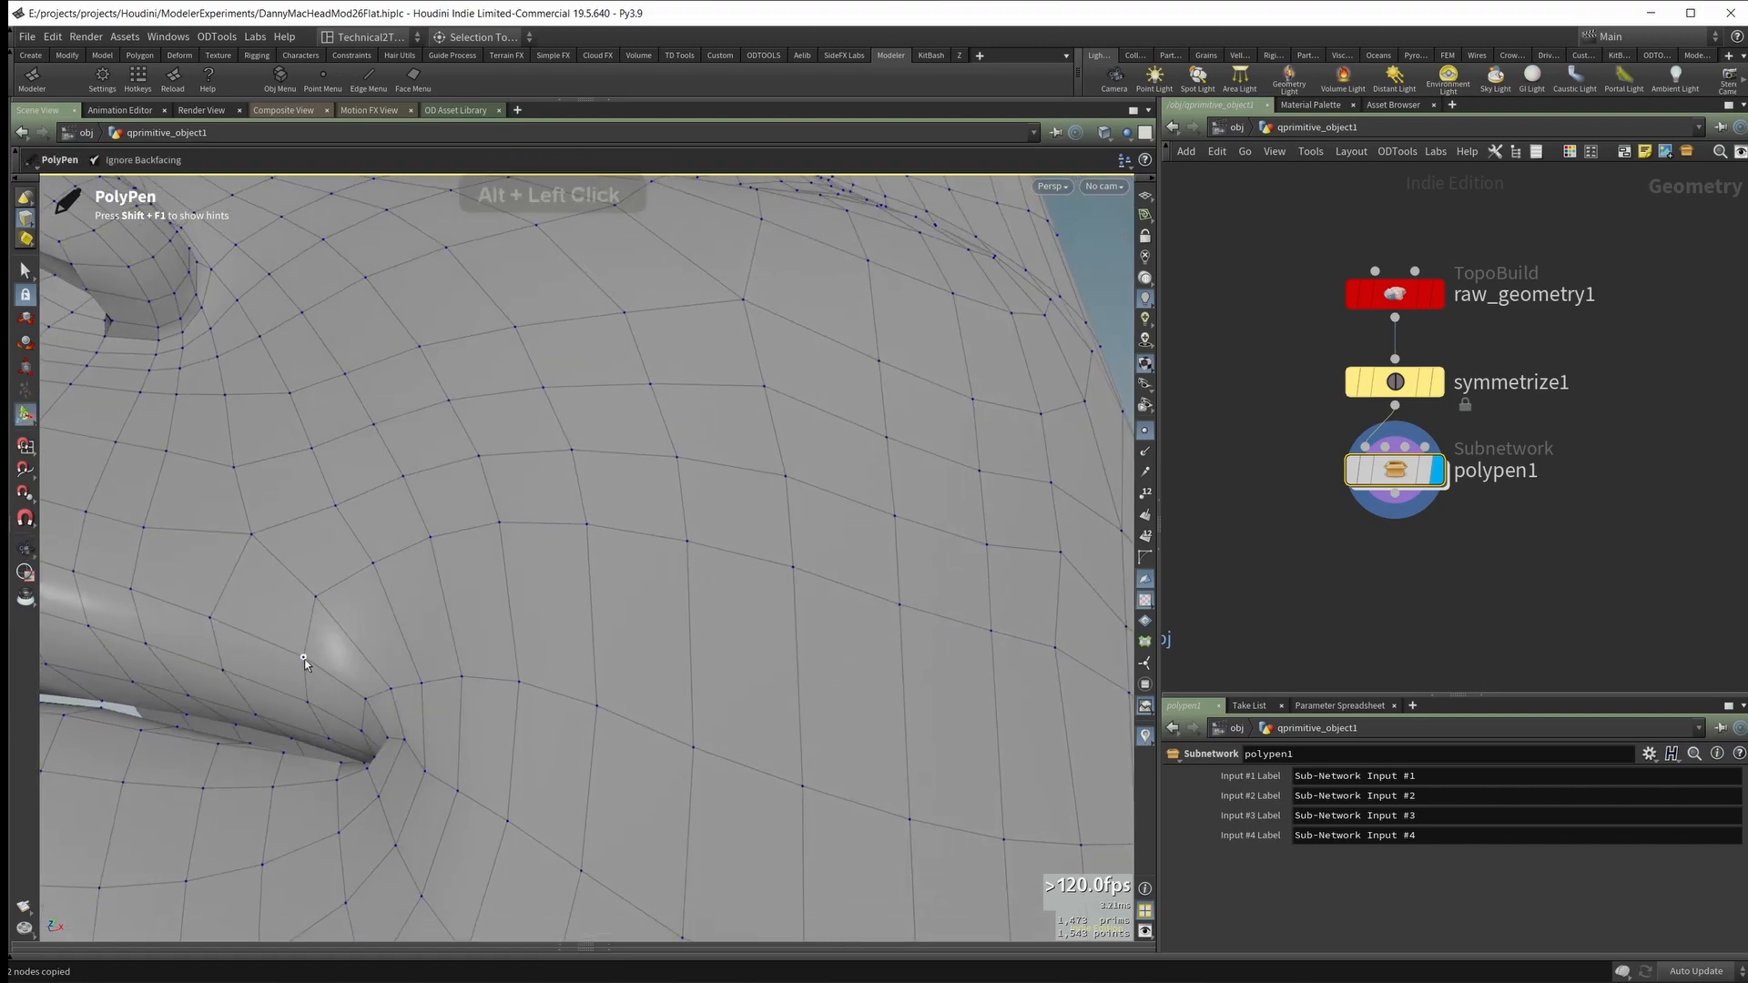
ctrl+click(308, 635)
alt+drag(360, 498, 867, 552)
ctrl+click(874, 526)
key(ctrl+z)
ctrl+click(884, 539)
alt+right_drag(867, 552, 604, 546)
alt+drag(605, 546, 671, 519)
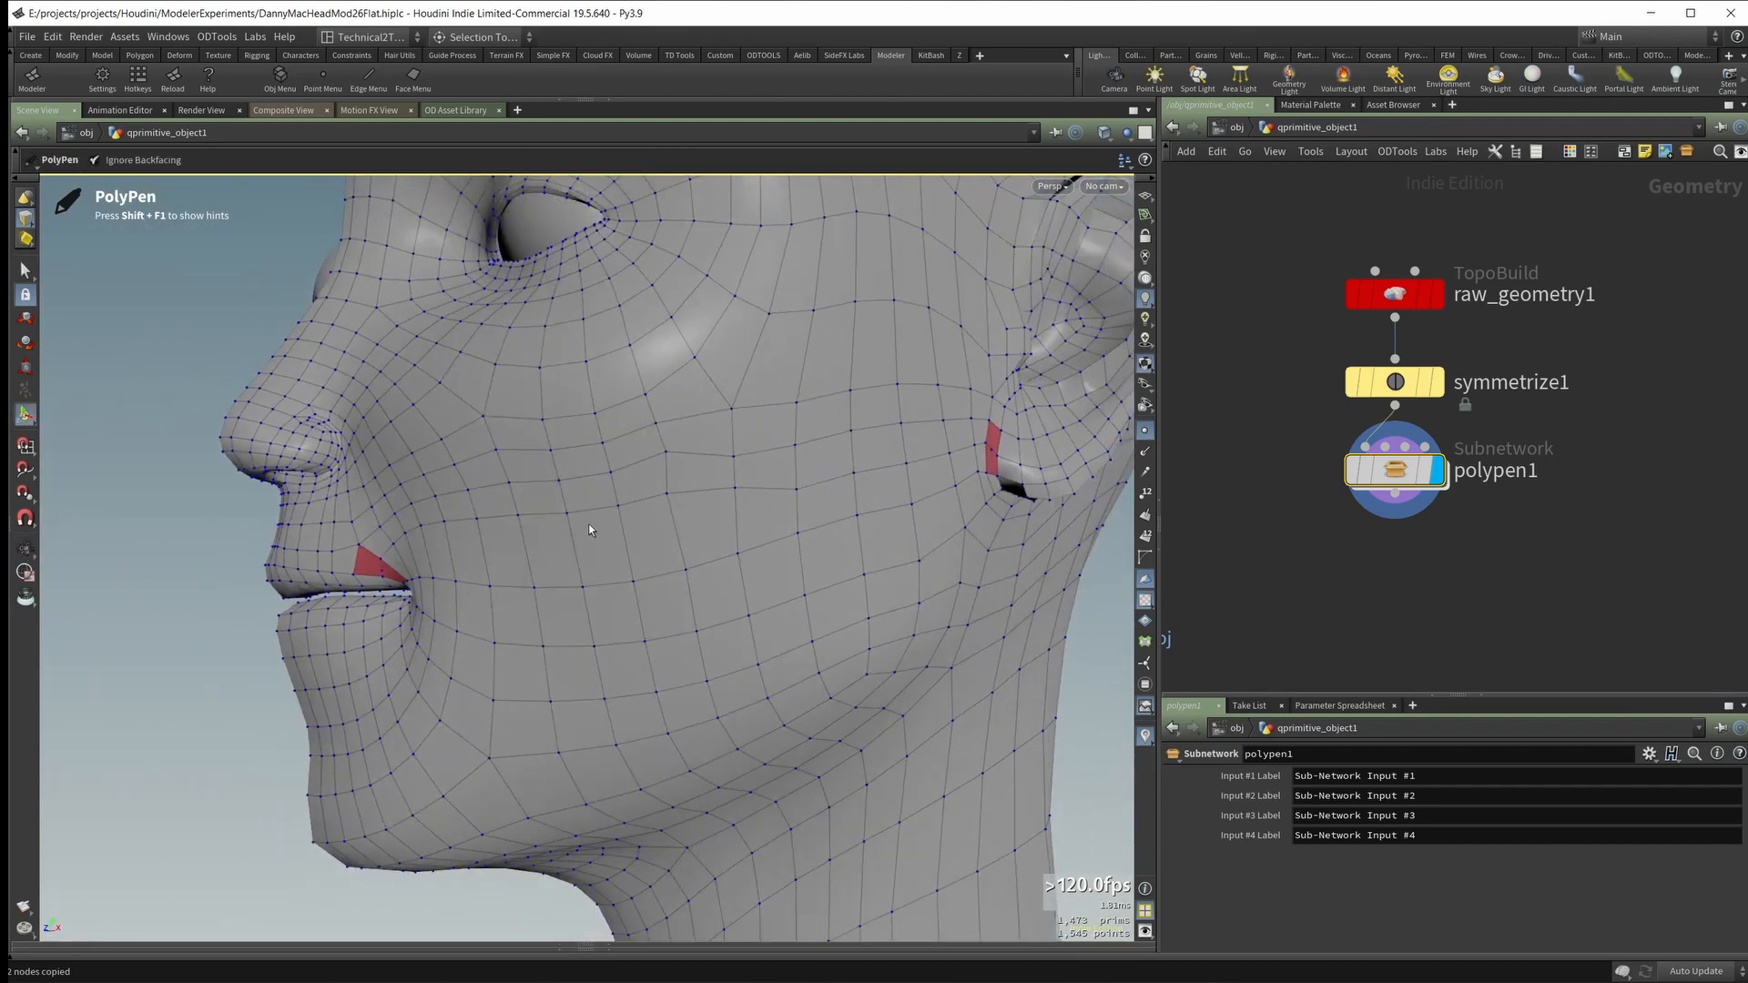
Step: Examine the edge loops running across the cheek between the marked faces at the mouth corner and earlobe
ctrl+shift+drag(597, 510, 721, 510)
ctrl+shift+drag(661, 577, 663, 589)
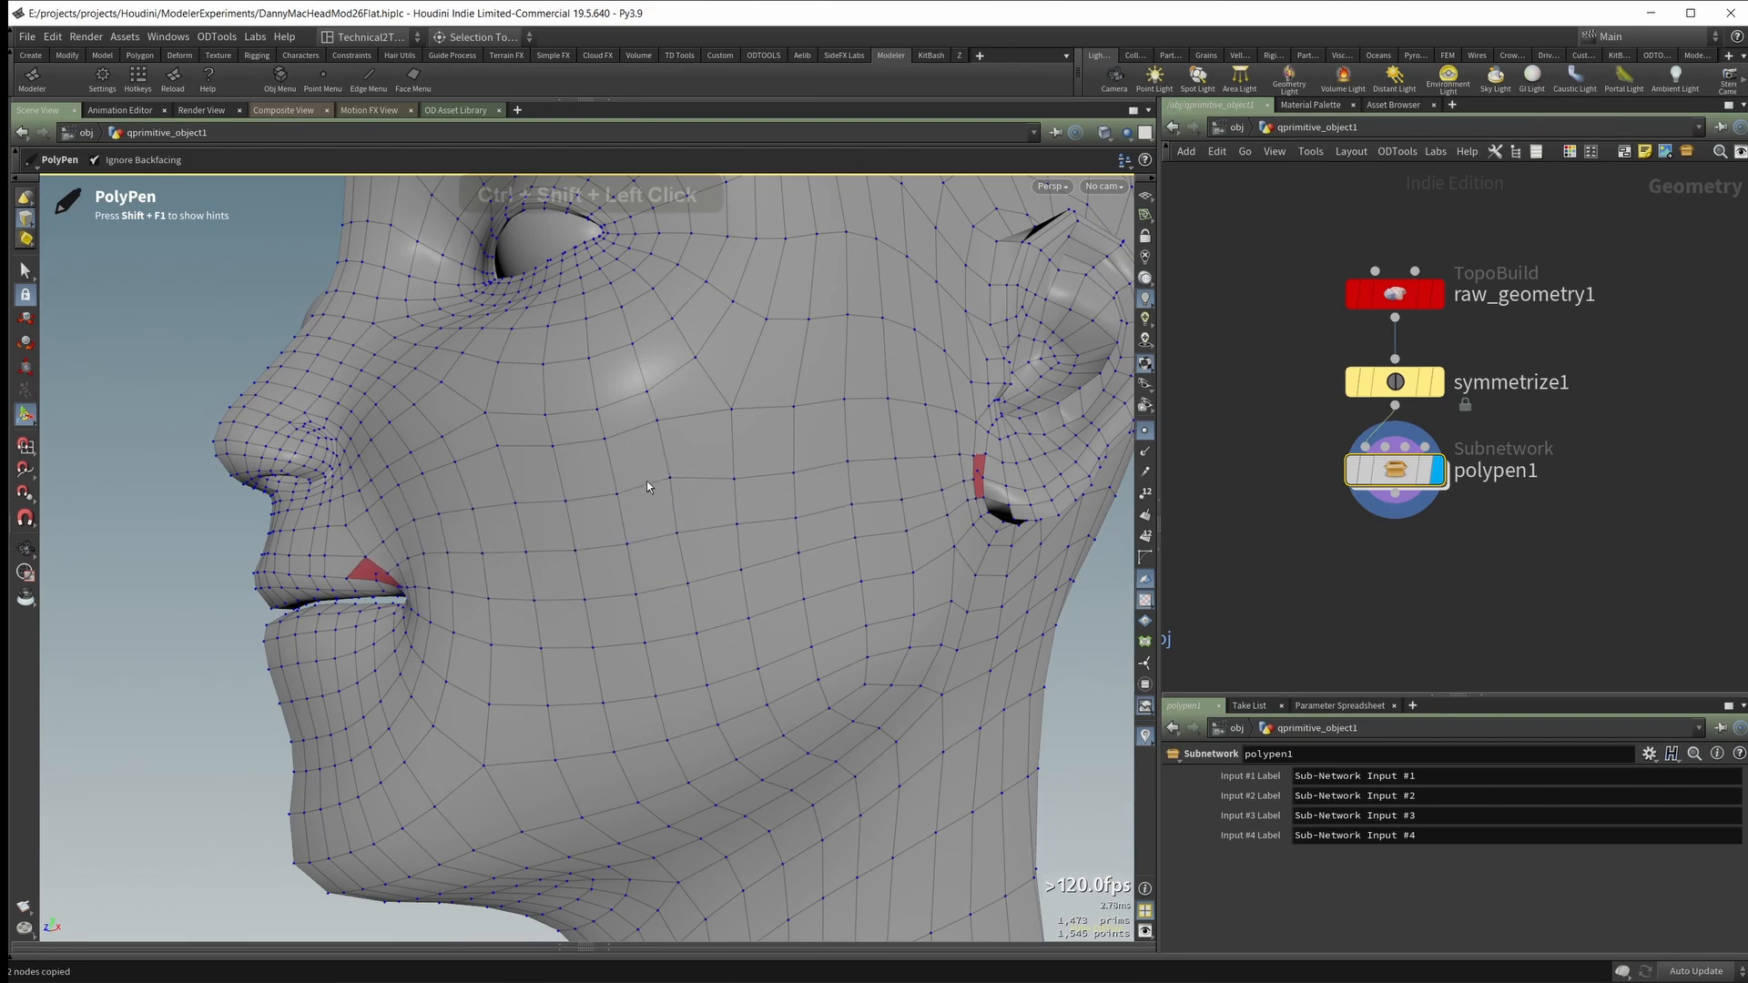
alt+drag(646, 481, 615, 428)
alt+right_drag(615, 428, 534, 461)
mouse_move(535, 461)
alt+mouse_down()
mouse_move(422, 402)
mouse_move(546, 466)
alt+mouse_up()
alt+right_drag(546, 466, 601, 488)
alt+drag(601, 488, 433, 456)
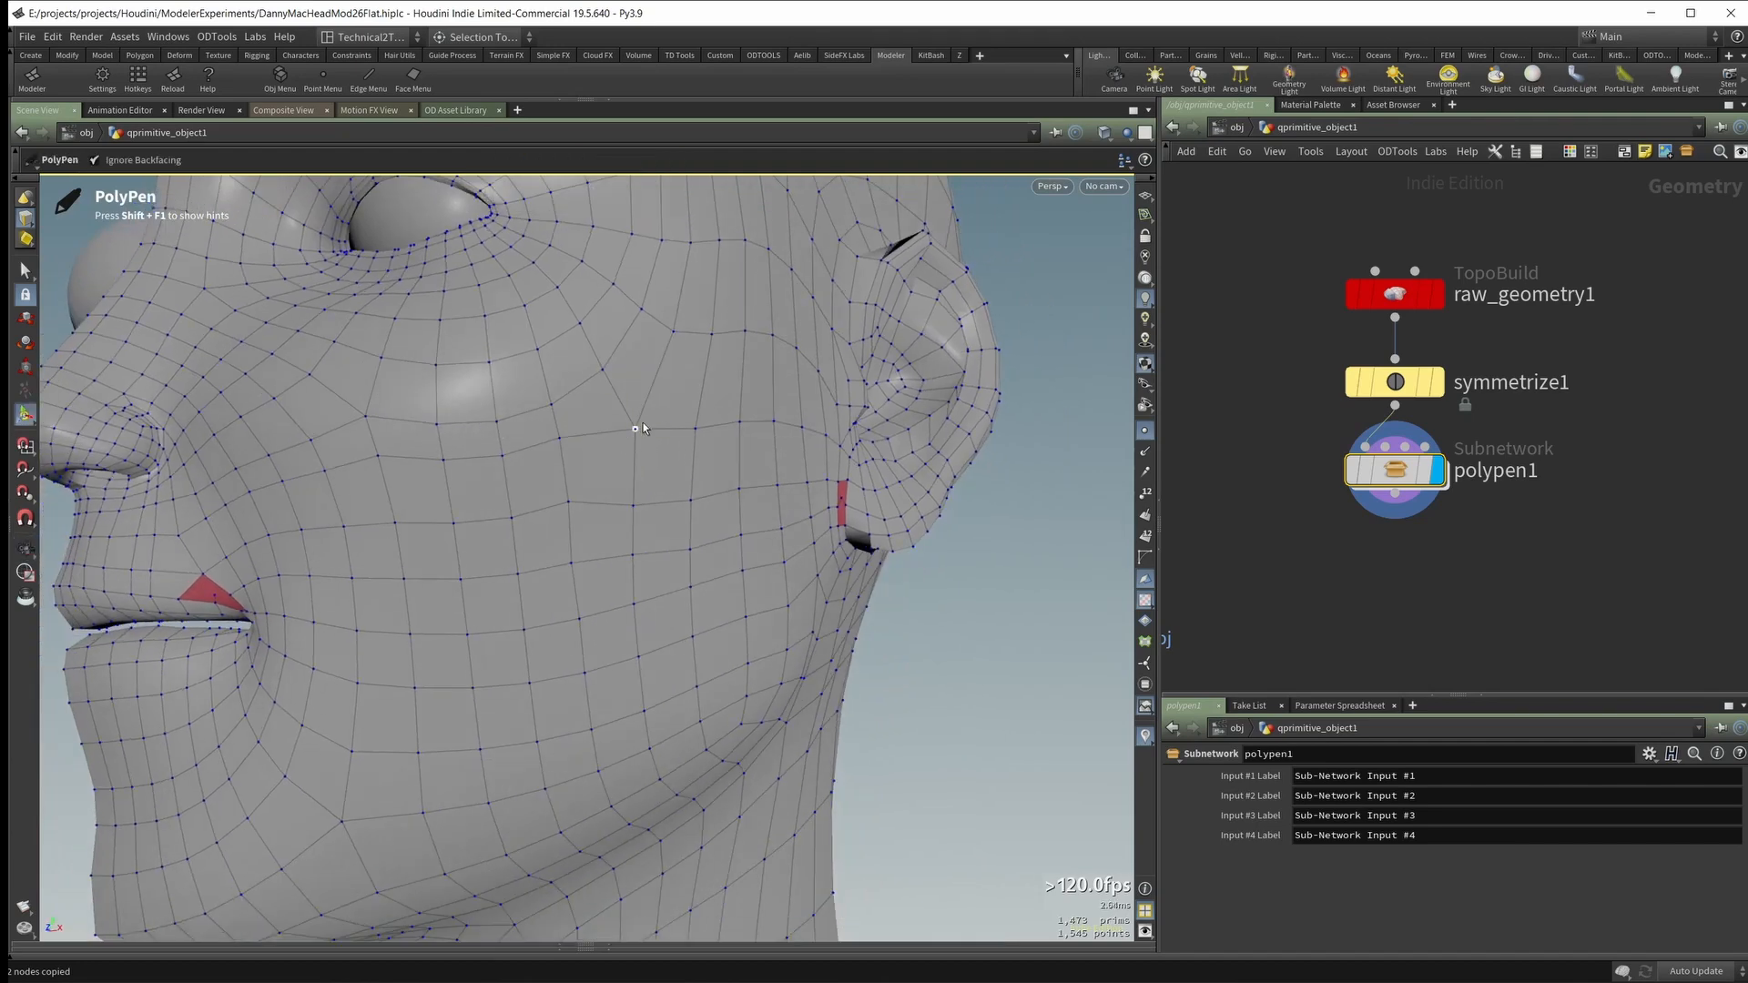
alt+drag(160, 545, 638, 483)
alt+right_drag(638, 483, 655, 473)
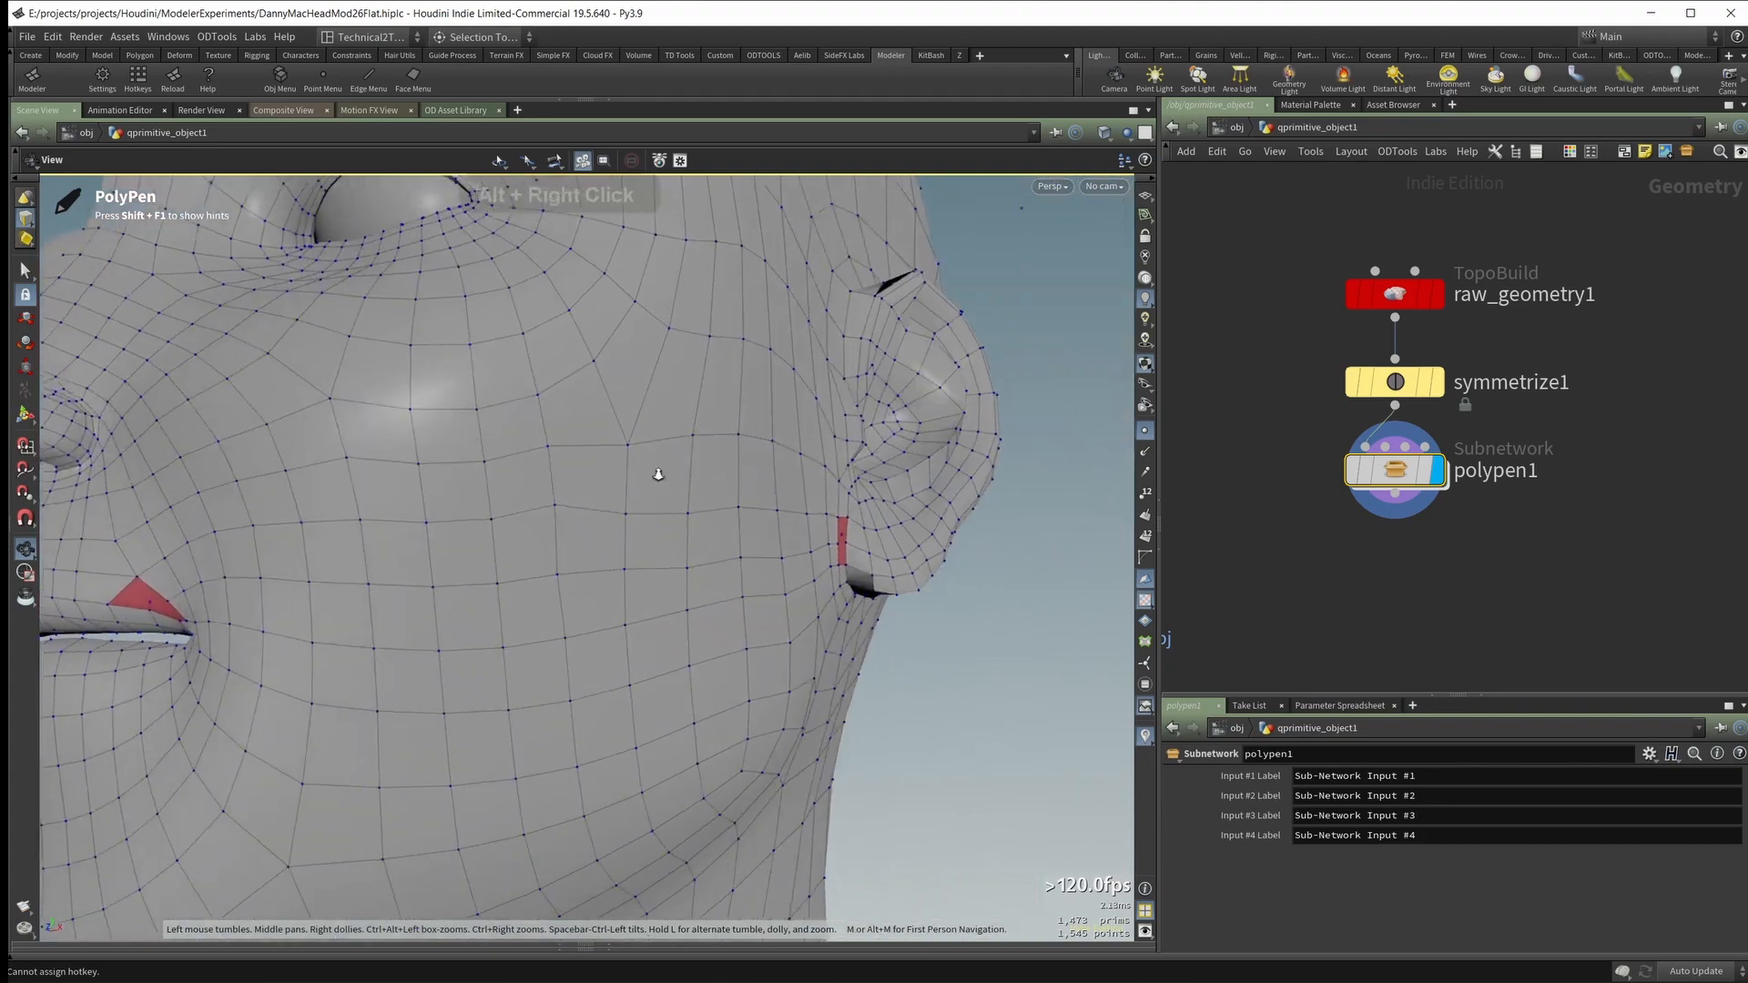
Step: Remove the extra edge points in front of the earlobe and above the mouth corner
alt+middle_drag(656, 473, 443, 502)
alt+right_drag(443, 503, 728, 583)
alt+drag(605, 621, 564, 639)
alt+right_drag(564, 650, 118, 550)
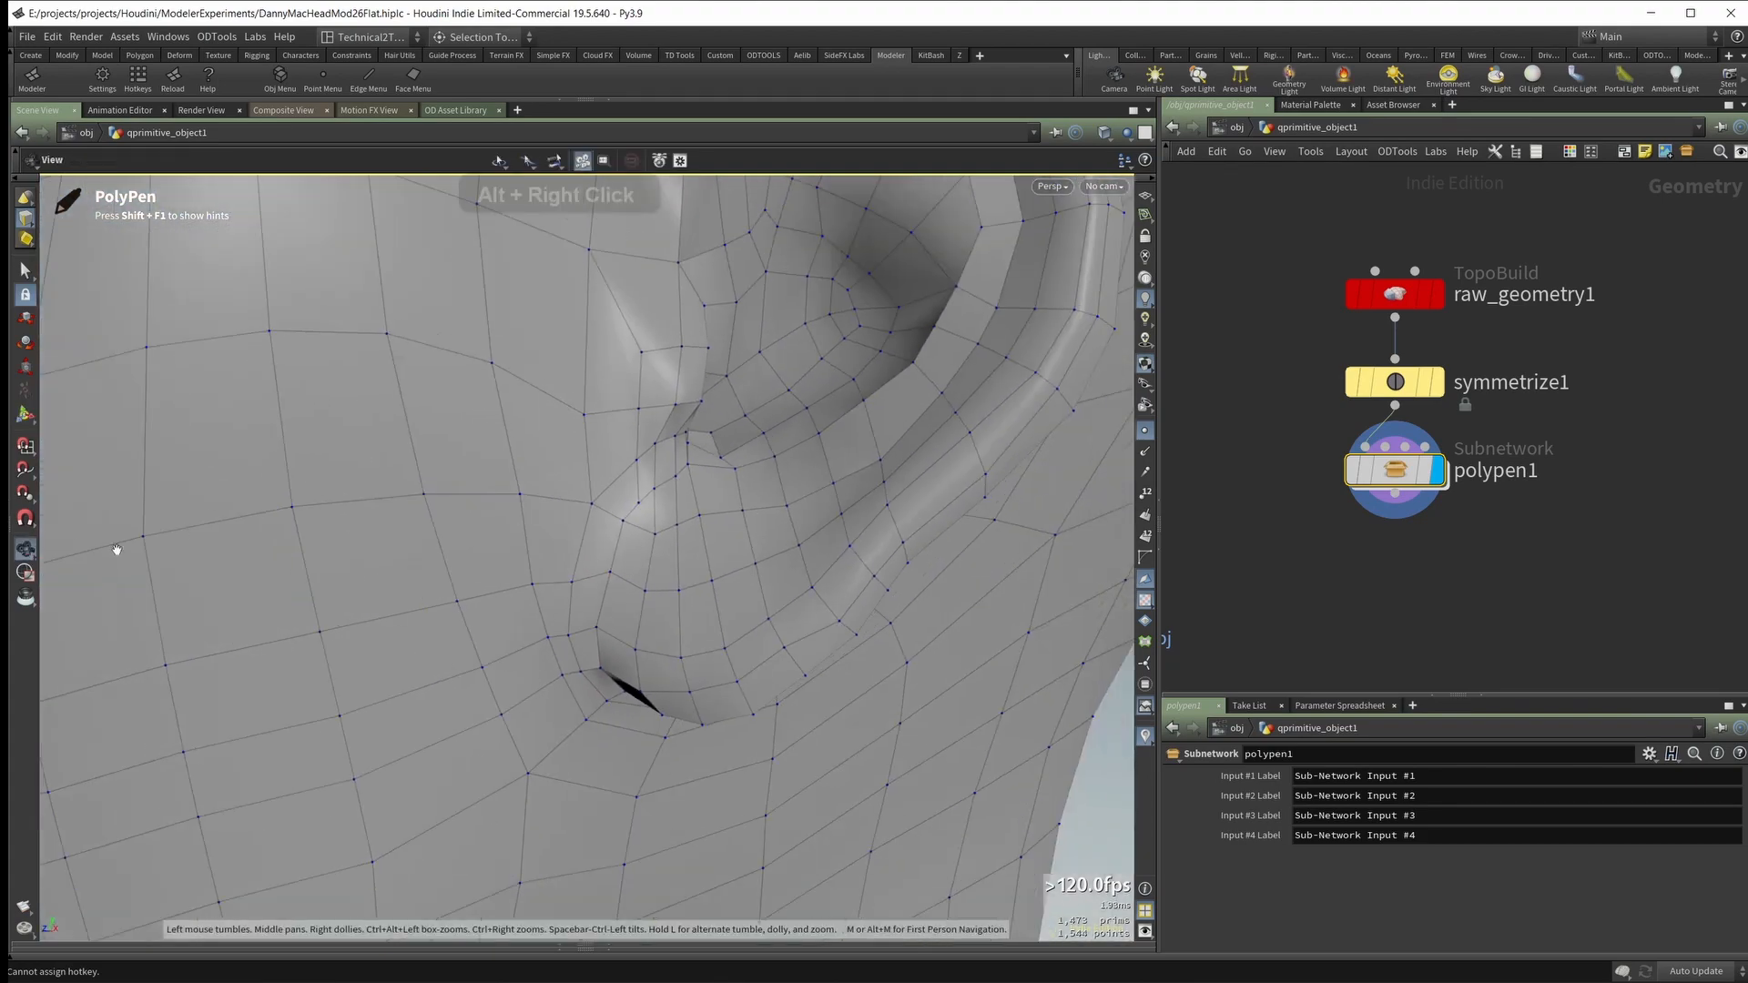
alt+middle_drag(117, 550, 375, 519)
alt+right_drag(374, 519, 182, 669)
alt+middle_drag(182, 669, 277, 640)
alt+drag(277, 640, 491, 523)
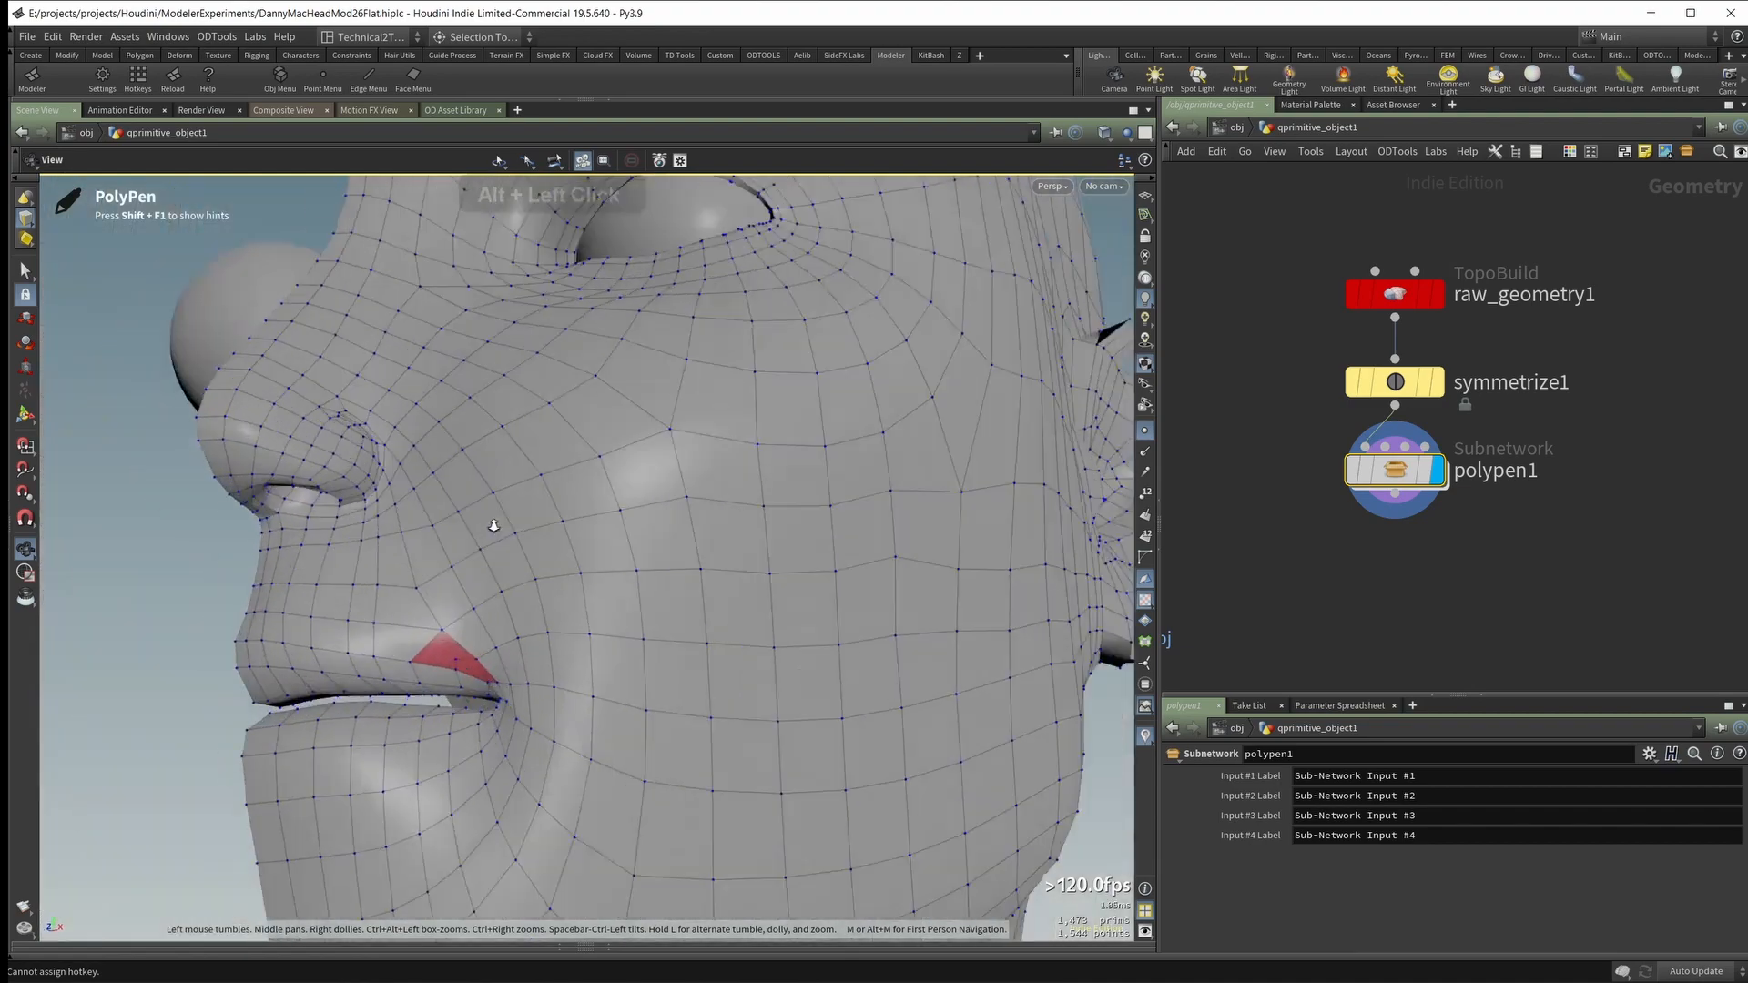
alt+right_drag(491, 523, 564, 591)
alt+drag(565, 592, 550, 663)
mouse_move(537, 733)
alt+mouse_down()
mouse_move(562, 714)
mouse_move(519, 495)
mouse_move(406, 565)
mouse_move(586, 582)
mouse_move(747, 454)
mouse_move(604, 552)
mouse_move(591, 583)
mouse_move(563, 581)
alt+mouse_up()
Step: Switch to the Brush tool and smooth the mesh across the cheek toward the earlobe and jaw
right_click(545, 665)
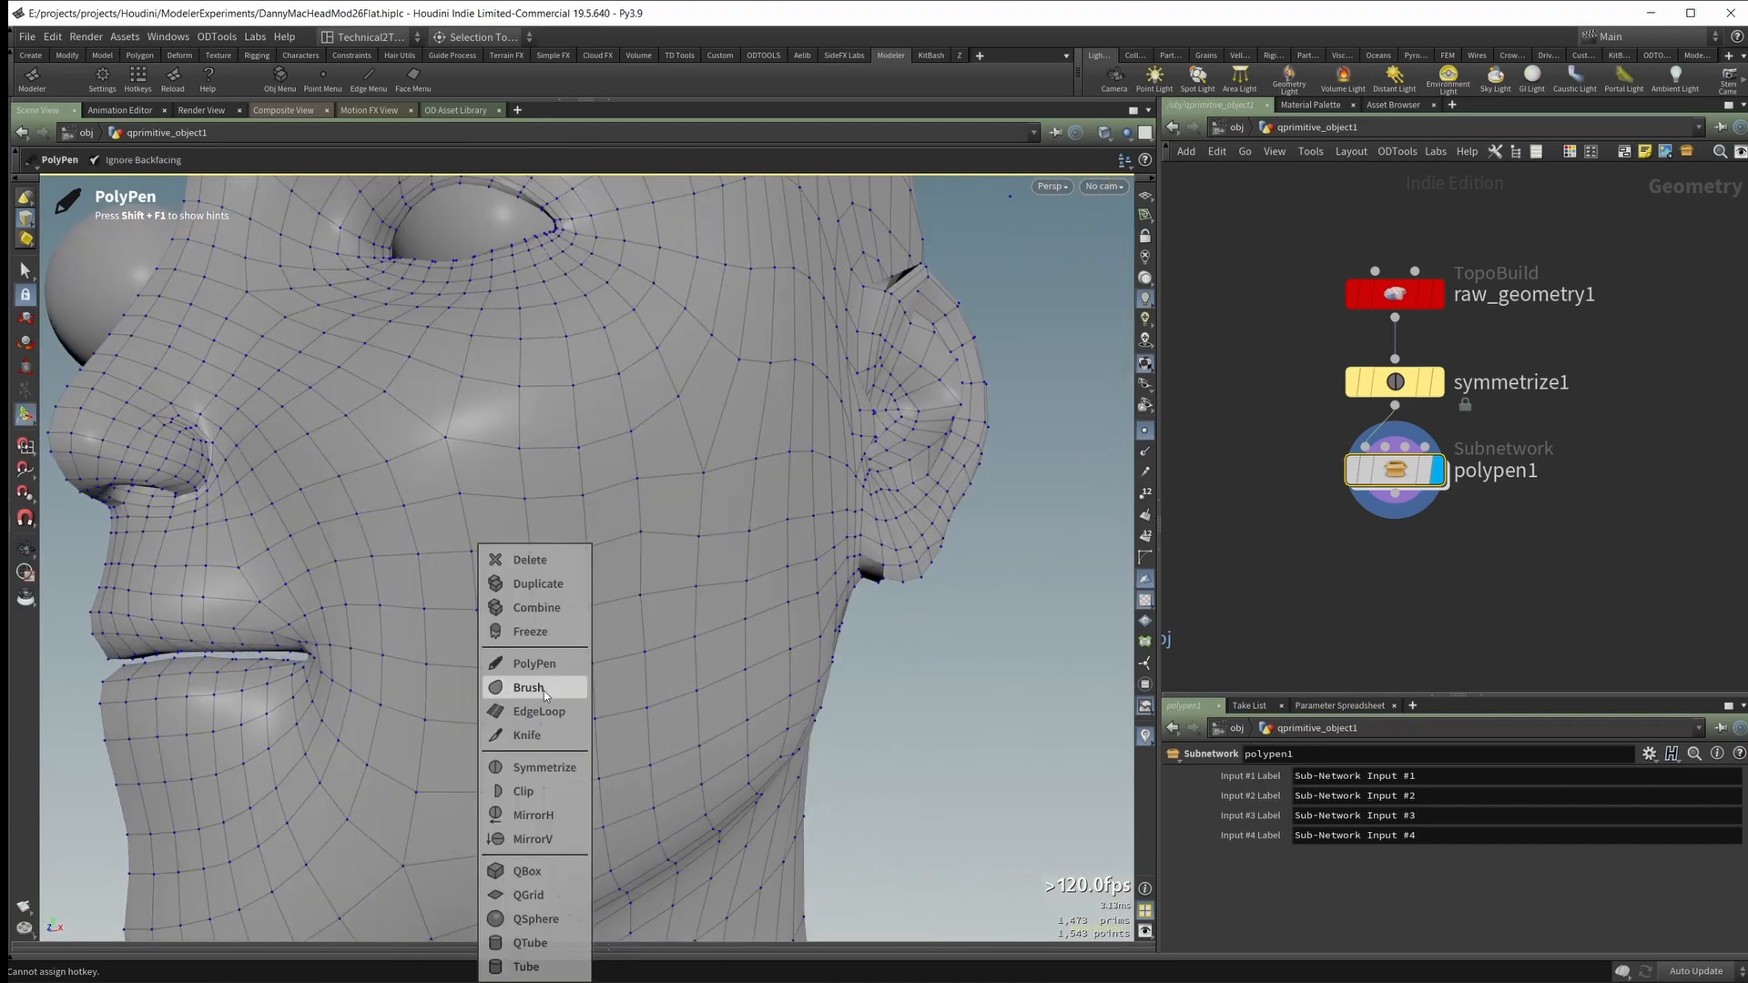
click(545, 689)
alt+drag(528, 664, 596, 596)
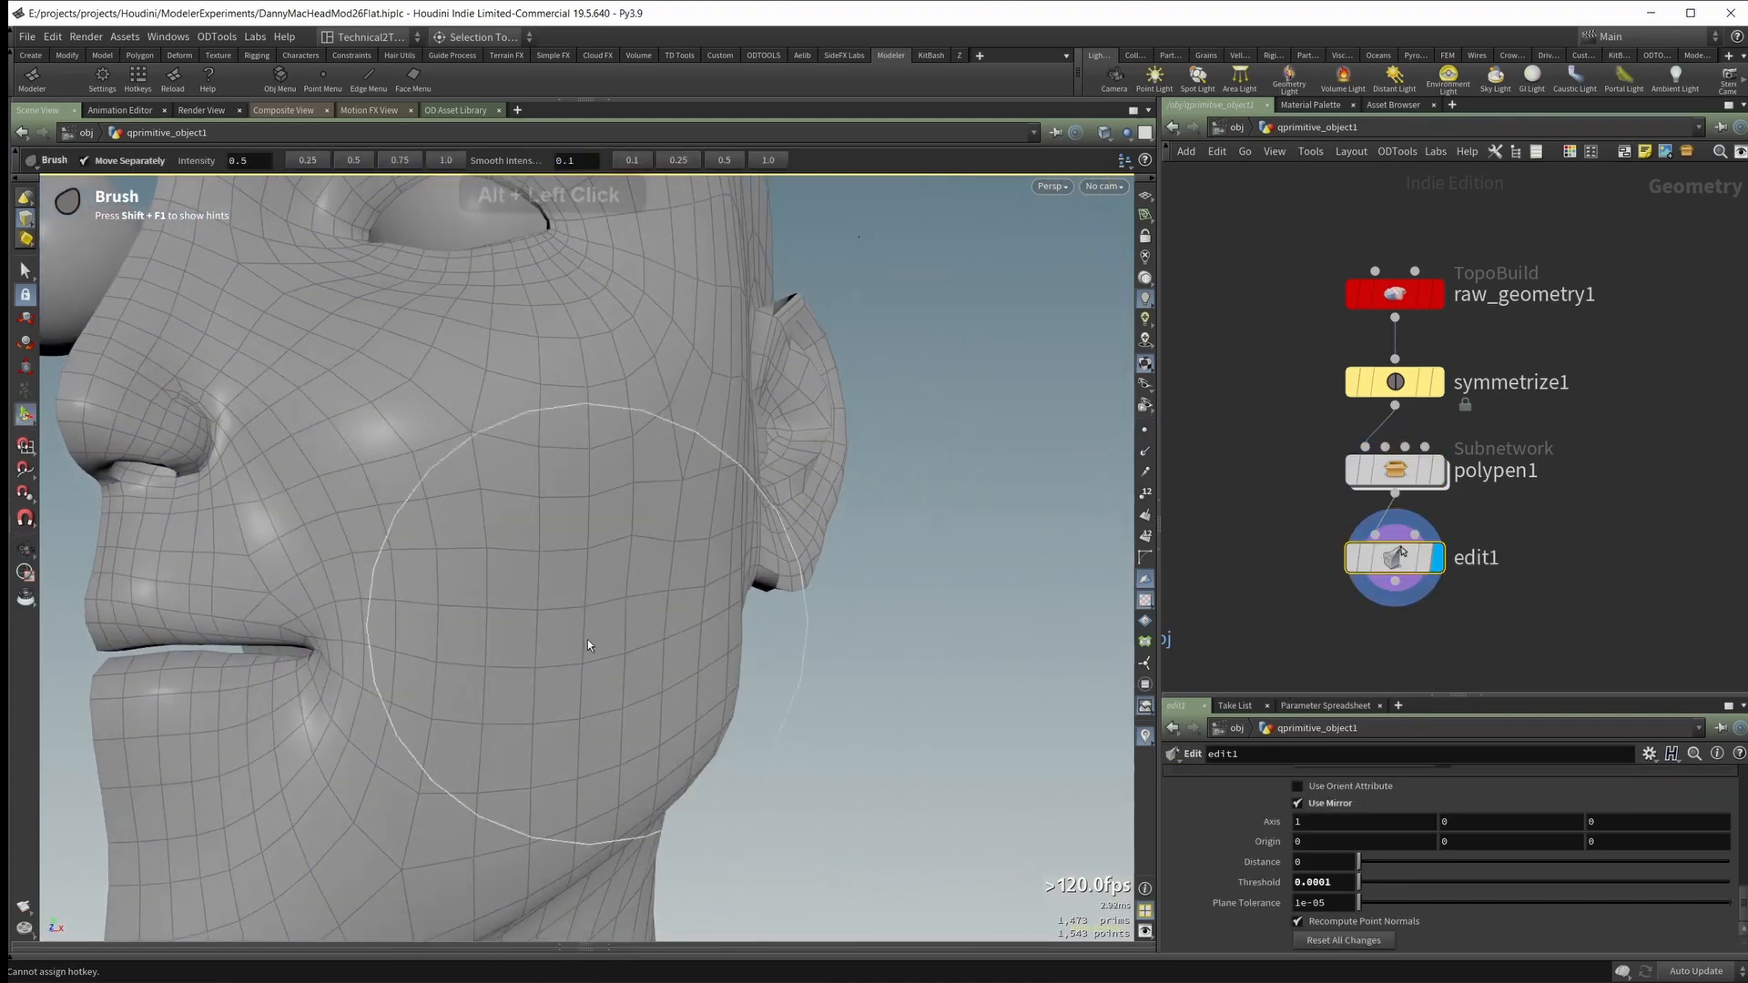
mouse_move(512, 657)
alt+mouse_down()
mouse_move(639, 559)
mouse_move(492, 533)
mouse_move(567, 511)
alt+mouse_up()
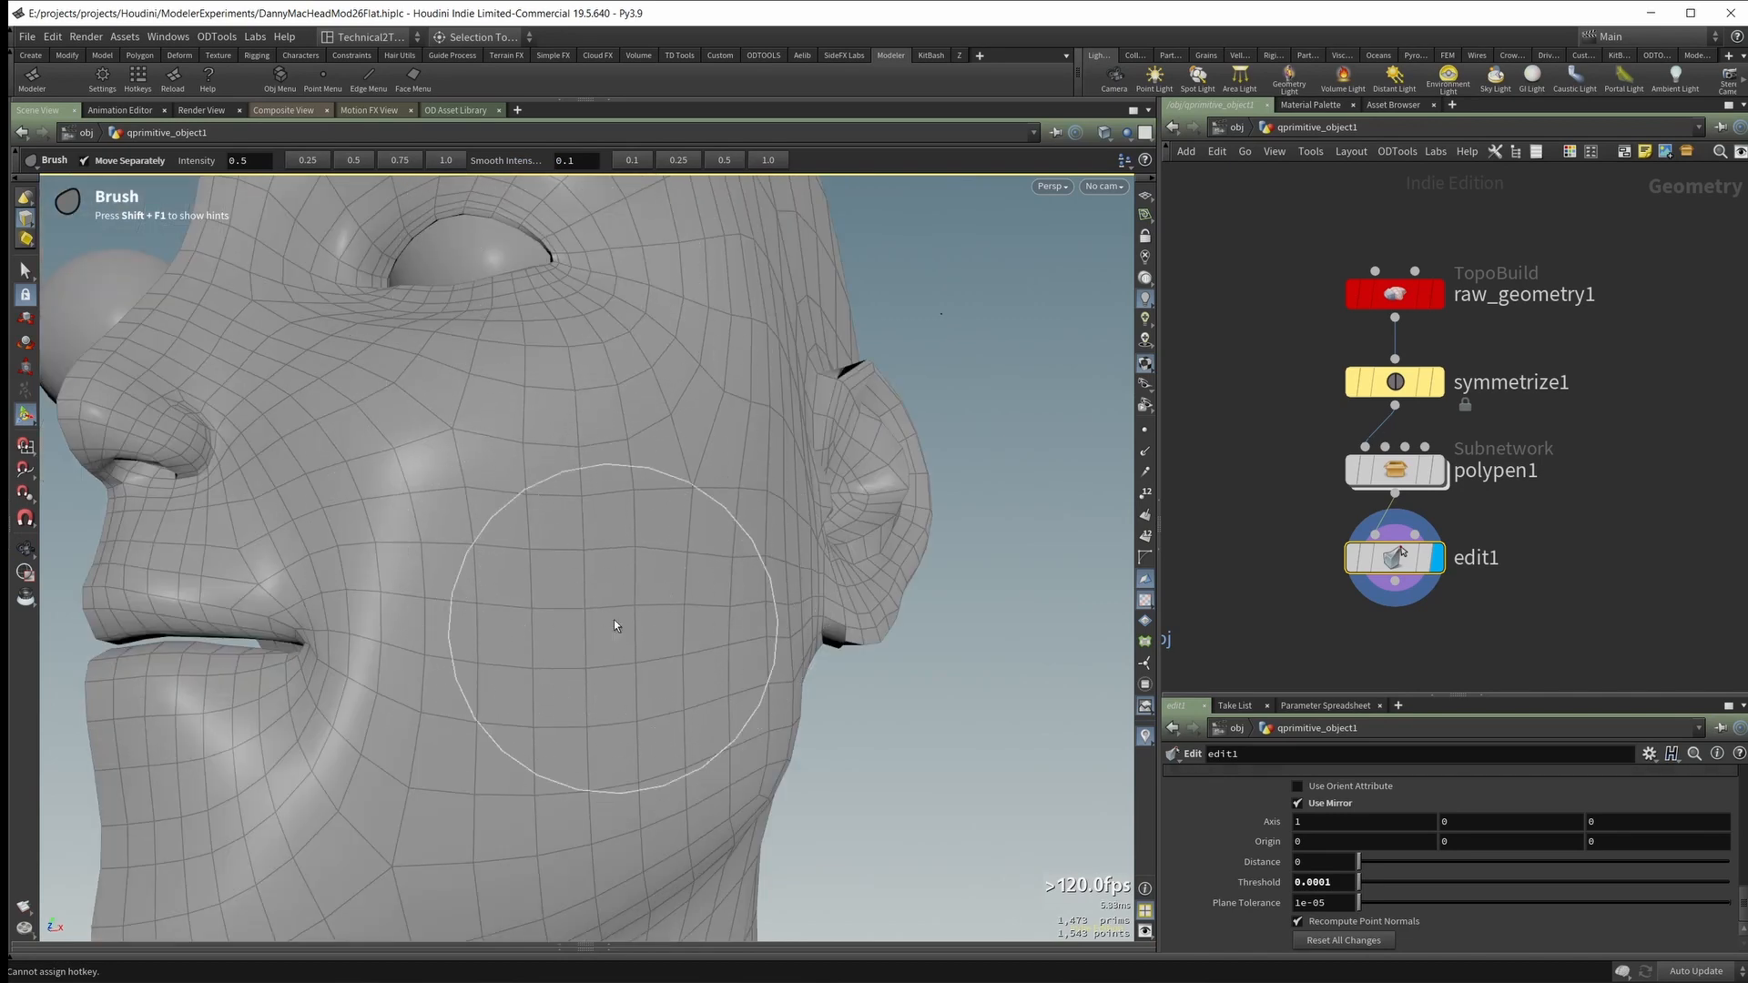
shift+drag(653, 592, 788, 576)
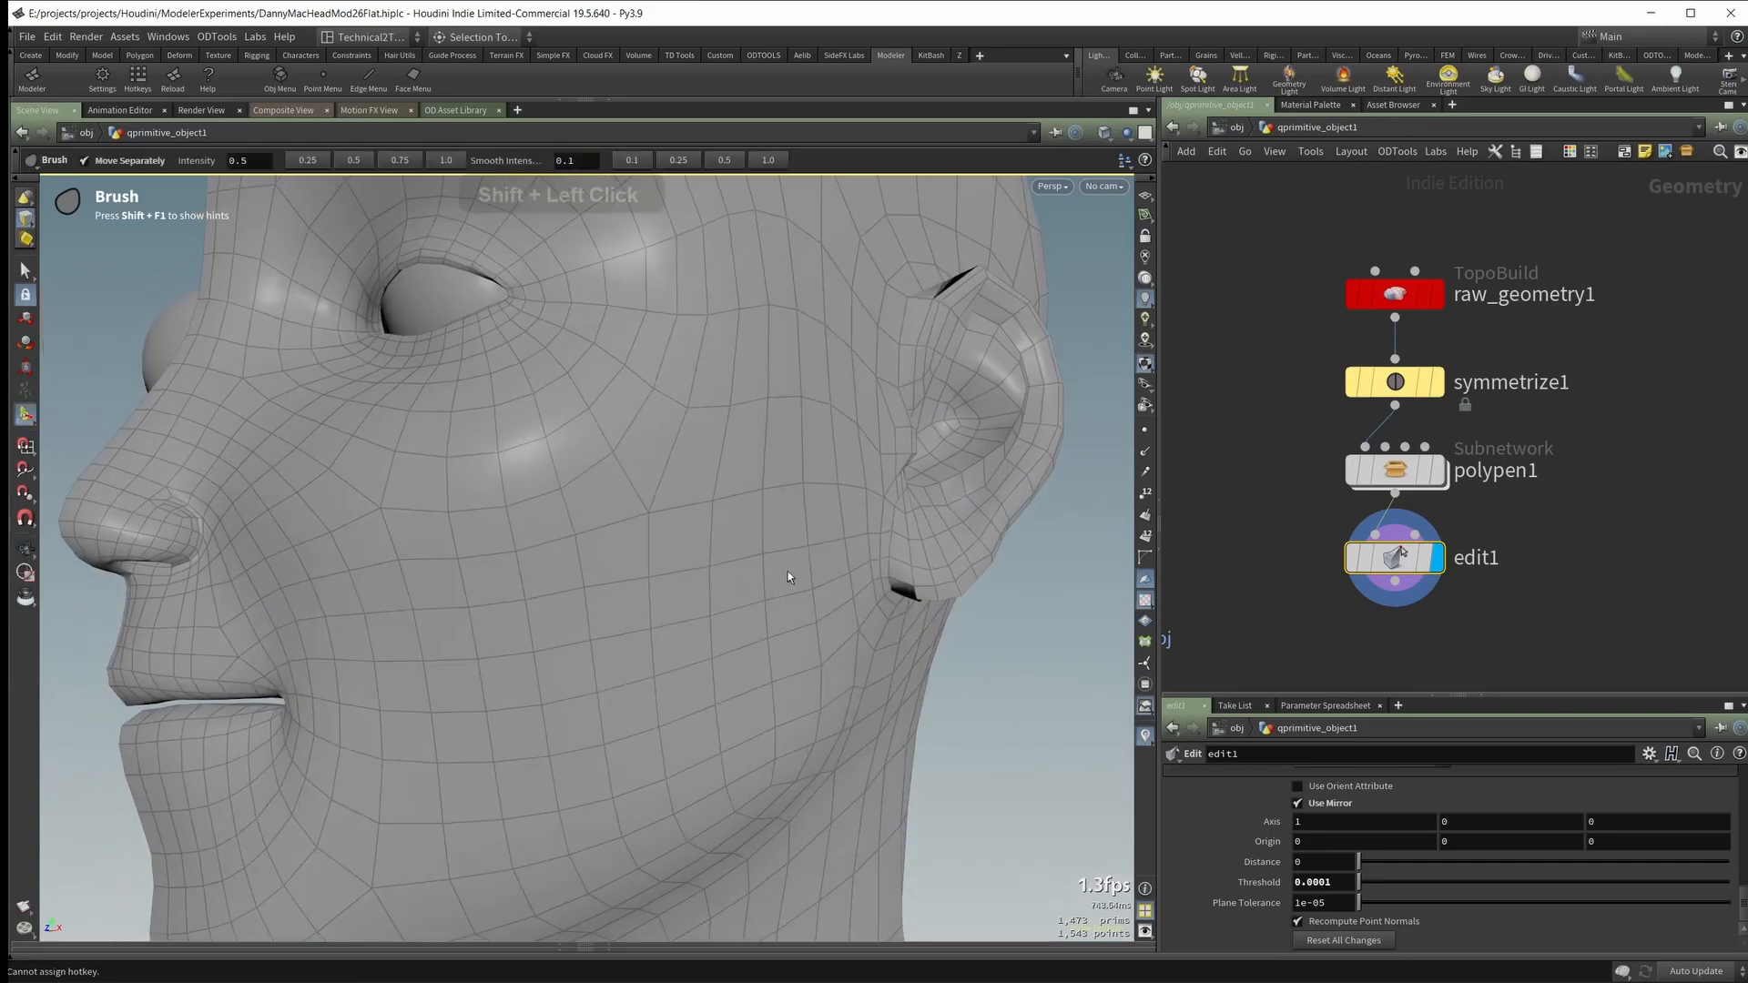
alt+drag(620, 696, 572, 599)
mouse_move(397, 722)
alt+mouse_down()
mouse_move(421, 656)
mouse_move(499, 697)
mouse_move(437, 558)
mouse_move(480, 582)
mouse_move(512, 684)
mouse_move(701, 653)
alt+mouse_up()
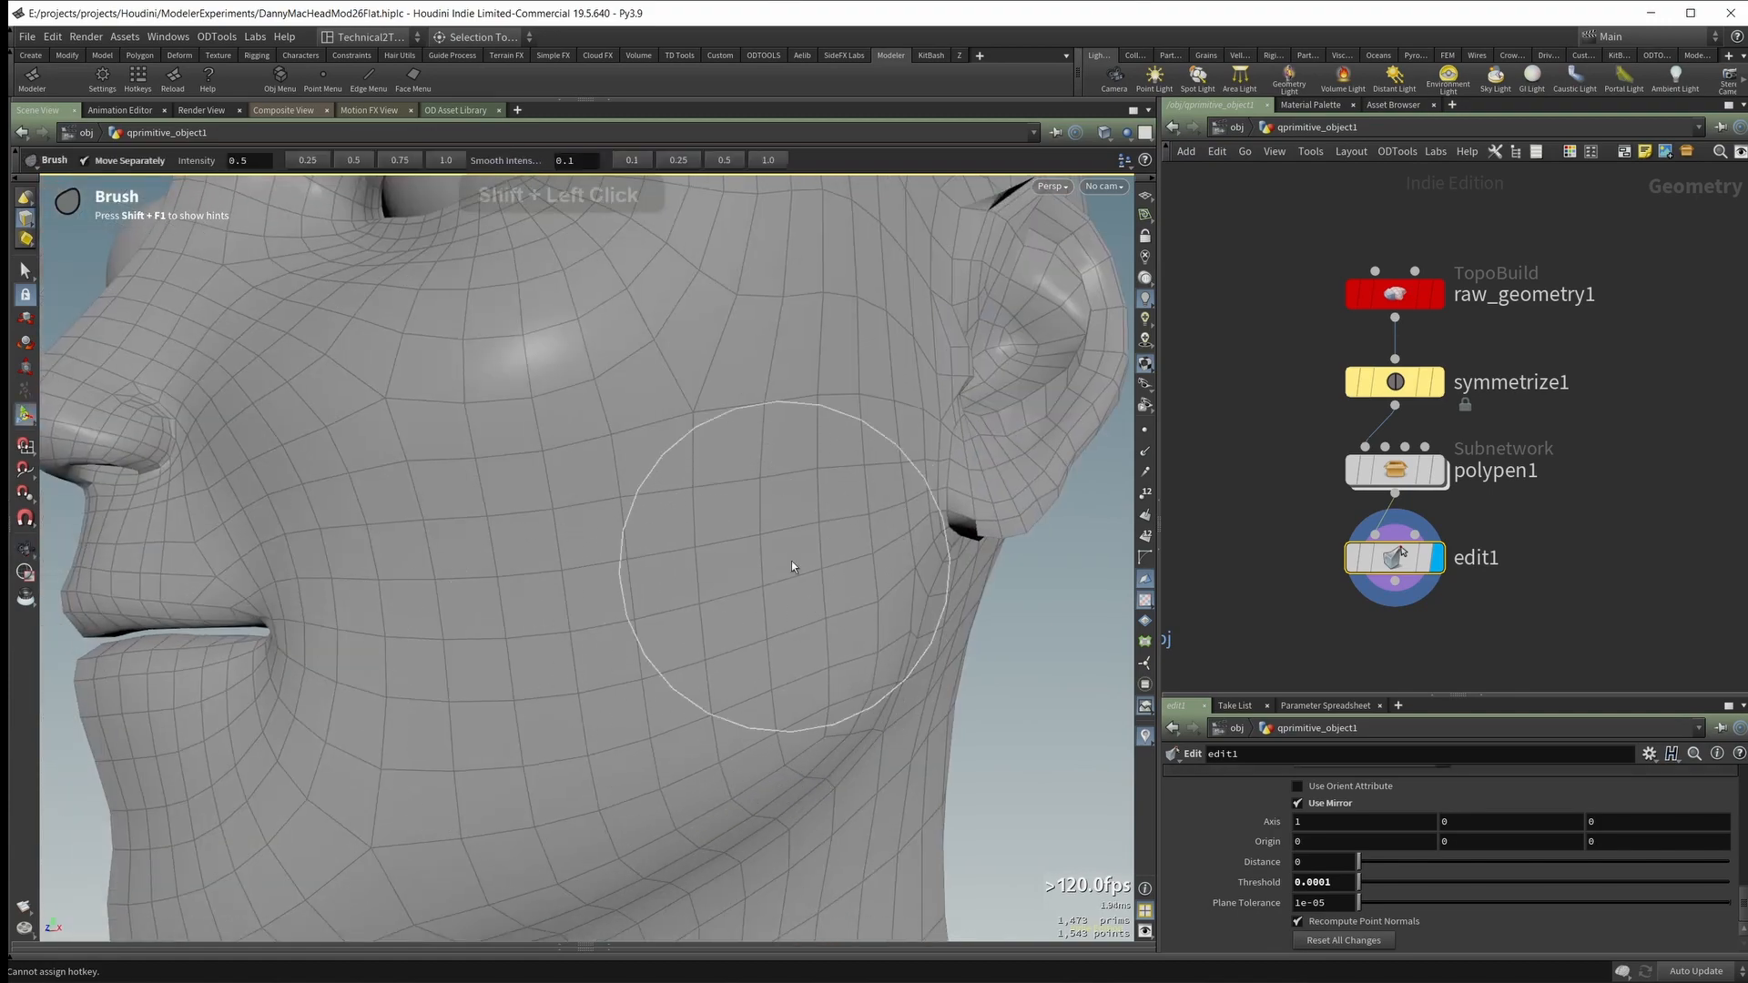
Step: Smooth the mesh around the mouth corner and between the upper lip and nose with the Brush tool
mouse_move(790, 561)
alt+right_down()
mouse_move(438, 501)
mouse_move(554, 495)
mouse_move(455, 473)
alt+right_up()
alt+drag(455, 473, 461, 495)
alt+middle_drag(460, 495, 495, 565)
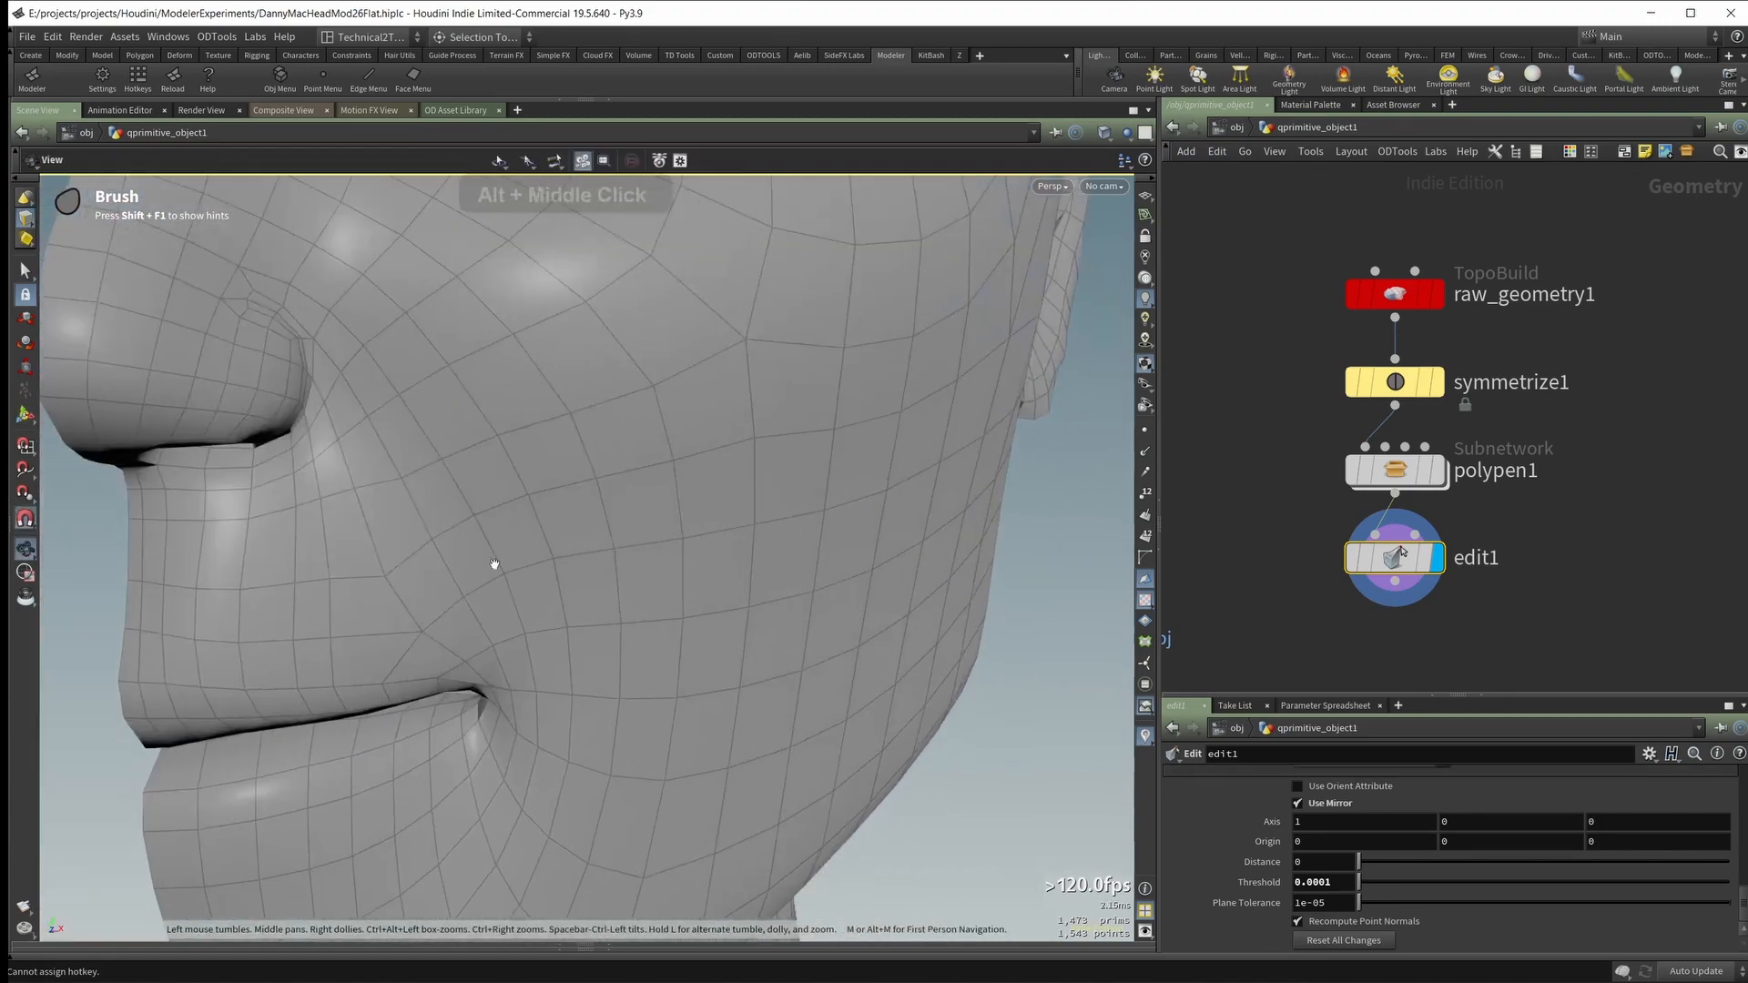
alt+drag(495, 566, 463, 538)
middle_drag(404, 535, 194, 648)
mouse_move(346, 547)
alt+mouse_down()
mouse_move(500, 495)
mouse_move(475, 486)
alt+mouse_up()
mouse_move(454, 474)
middle_down()
mouse_move(444, 488)
mouse_move(575, 462)
mouse_move(418, 528)
middle_up()
alt+drag(419, 525, 452, 528)
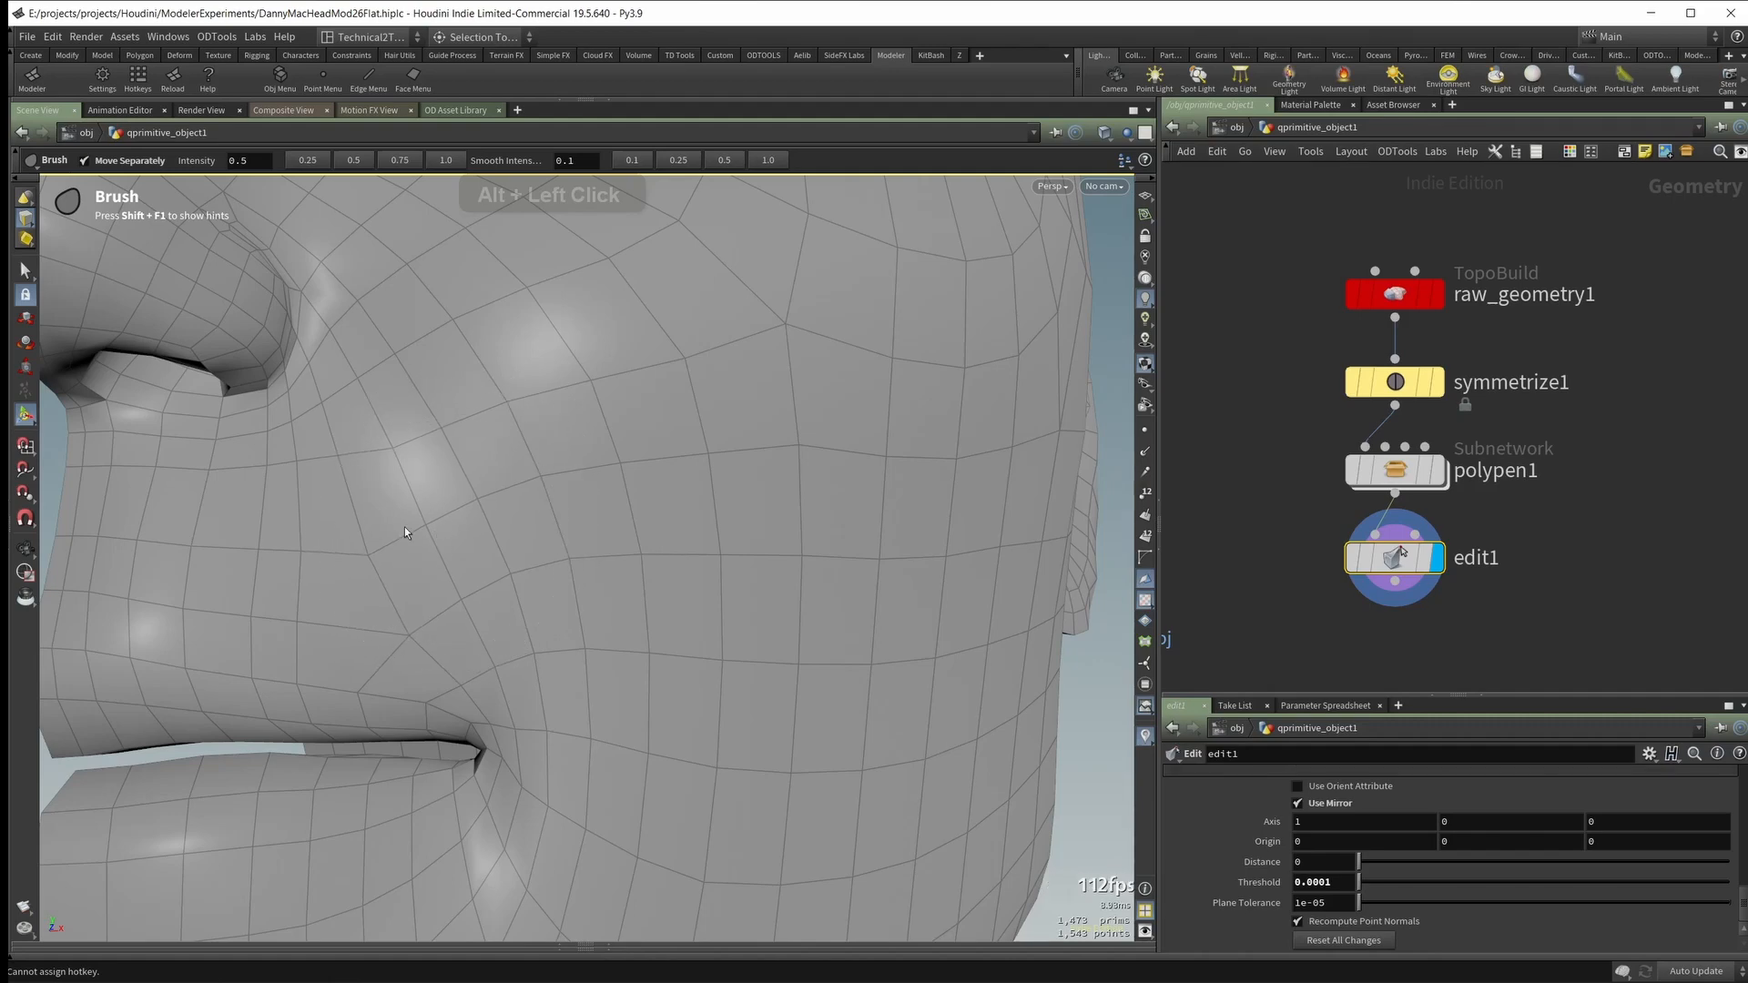
mouse_move(315, 543)
shift+mouse_down()
mouse_move(297, 581)
mouse_move(339, 575)
shift+mouse_up()
mouse_move(395, 522)
shift+mouse_down()
mouse_move(483, 639)
mouse_move(548, 556)
shift+mouse_up()
mouse_move(538, 601)
shift+mouse_down()
mouse_move(532, 691)
mouse_move(558, 734)
mouse_move(524, 648)
shift+mouse_up()
mouse_move(523, 649)
alt+right_down()
mouse_move(519, 632)
mouse_move(476, 663)
alt+right_up()
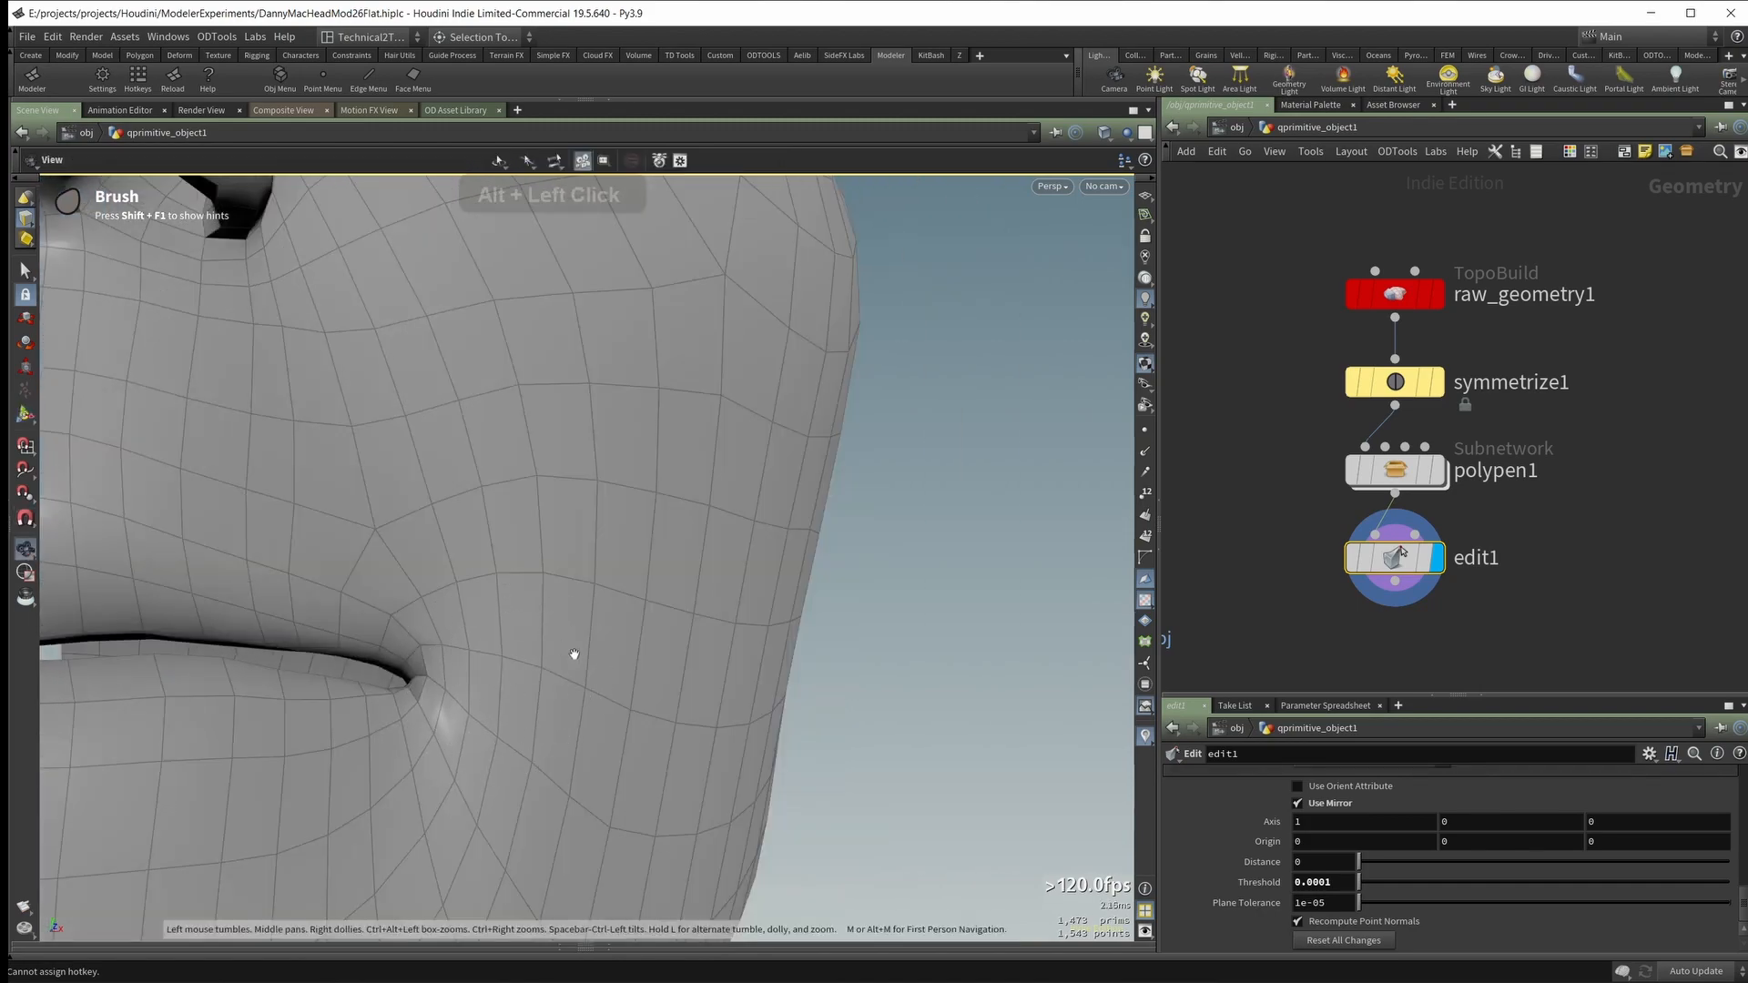
Step: Examine the smoothed edge flow around the mouth, cheek and ear, and leave the Brush tool
mouse_move(574, 652)
alt+mouse_down()
mouse_move(421, 613)
mouse_move(373, 620)
mouse_move(558, 632)
mouse_move(522, 573)
alt+mouse_up()
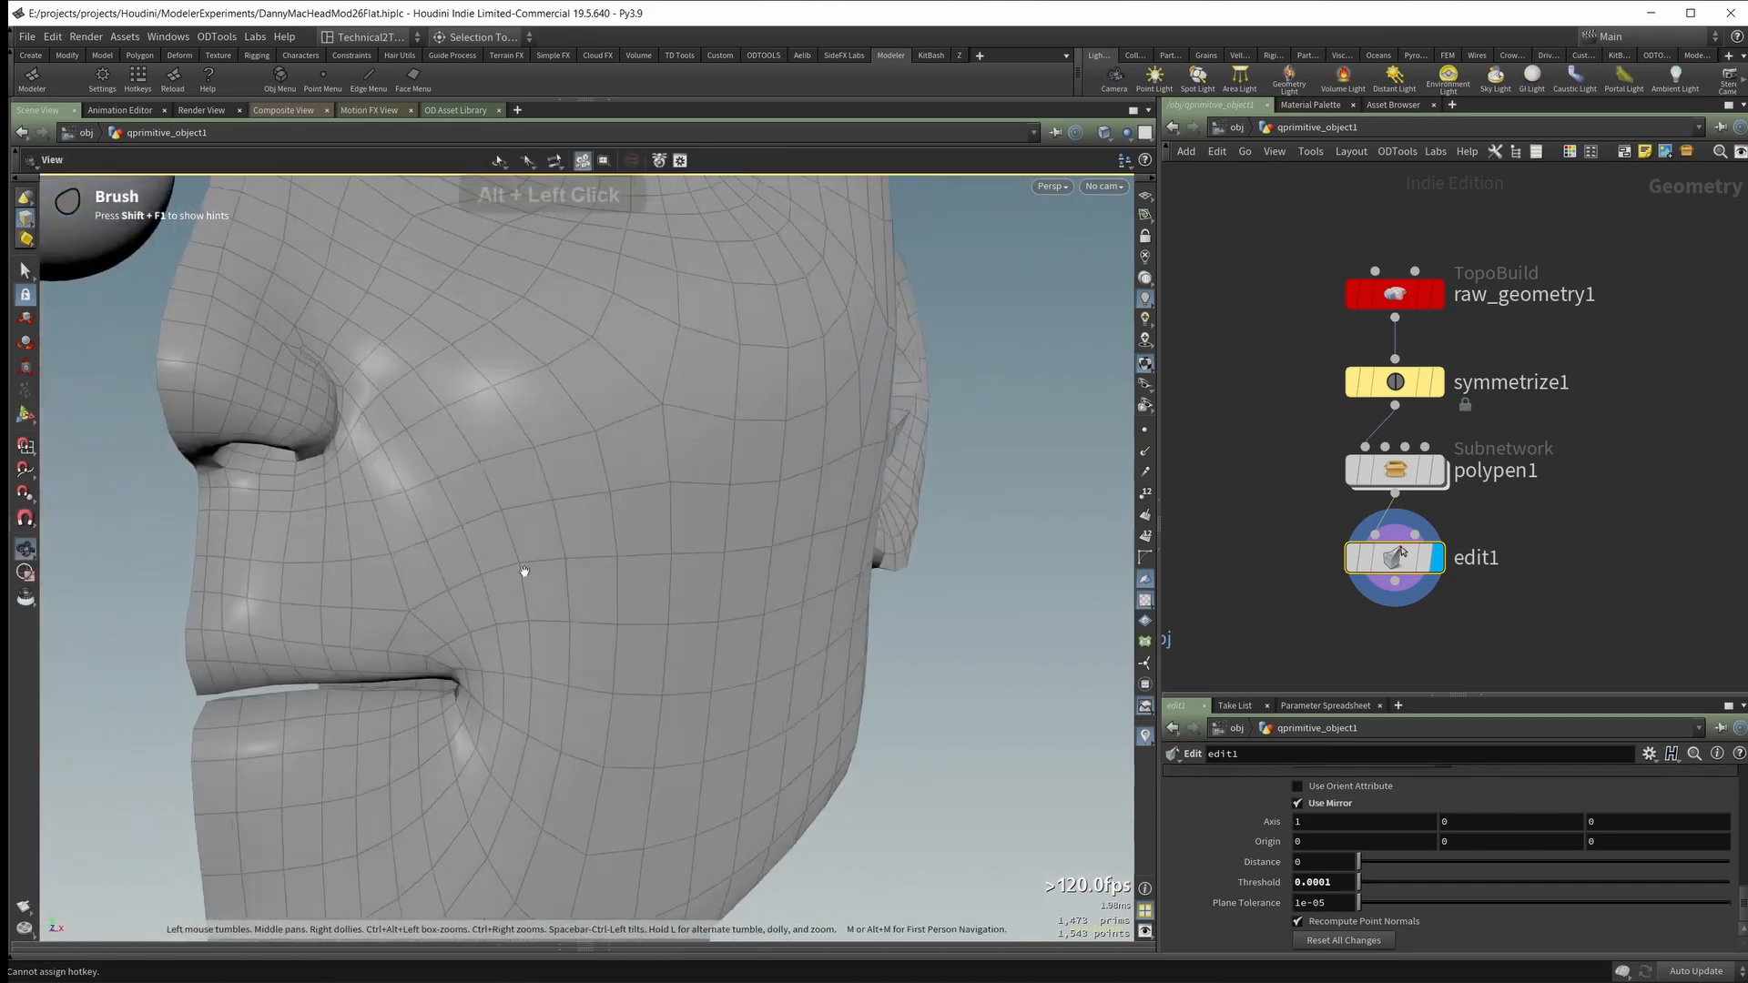
alt+right_drag(523, 574, 527, 558)
alt+middle_drag(527, 558, 470, 515)
alt+drag(471, 514, 519, 612)
mouse_move(519, 612)
alt+right_down()
mouse_move(442, 653)
mouse_move(511, 593)
alt+right_up()
alt+drag(511, 593, 876, 628)
alt+right_drag(1272, 503, 1584, 513)
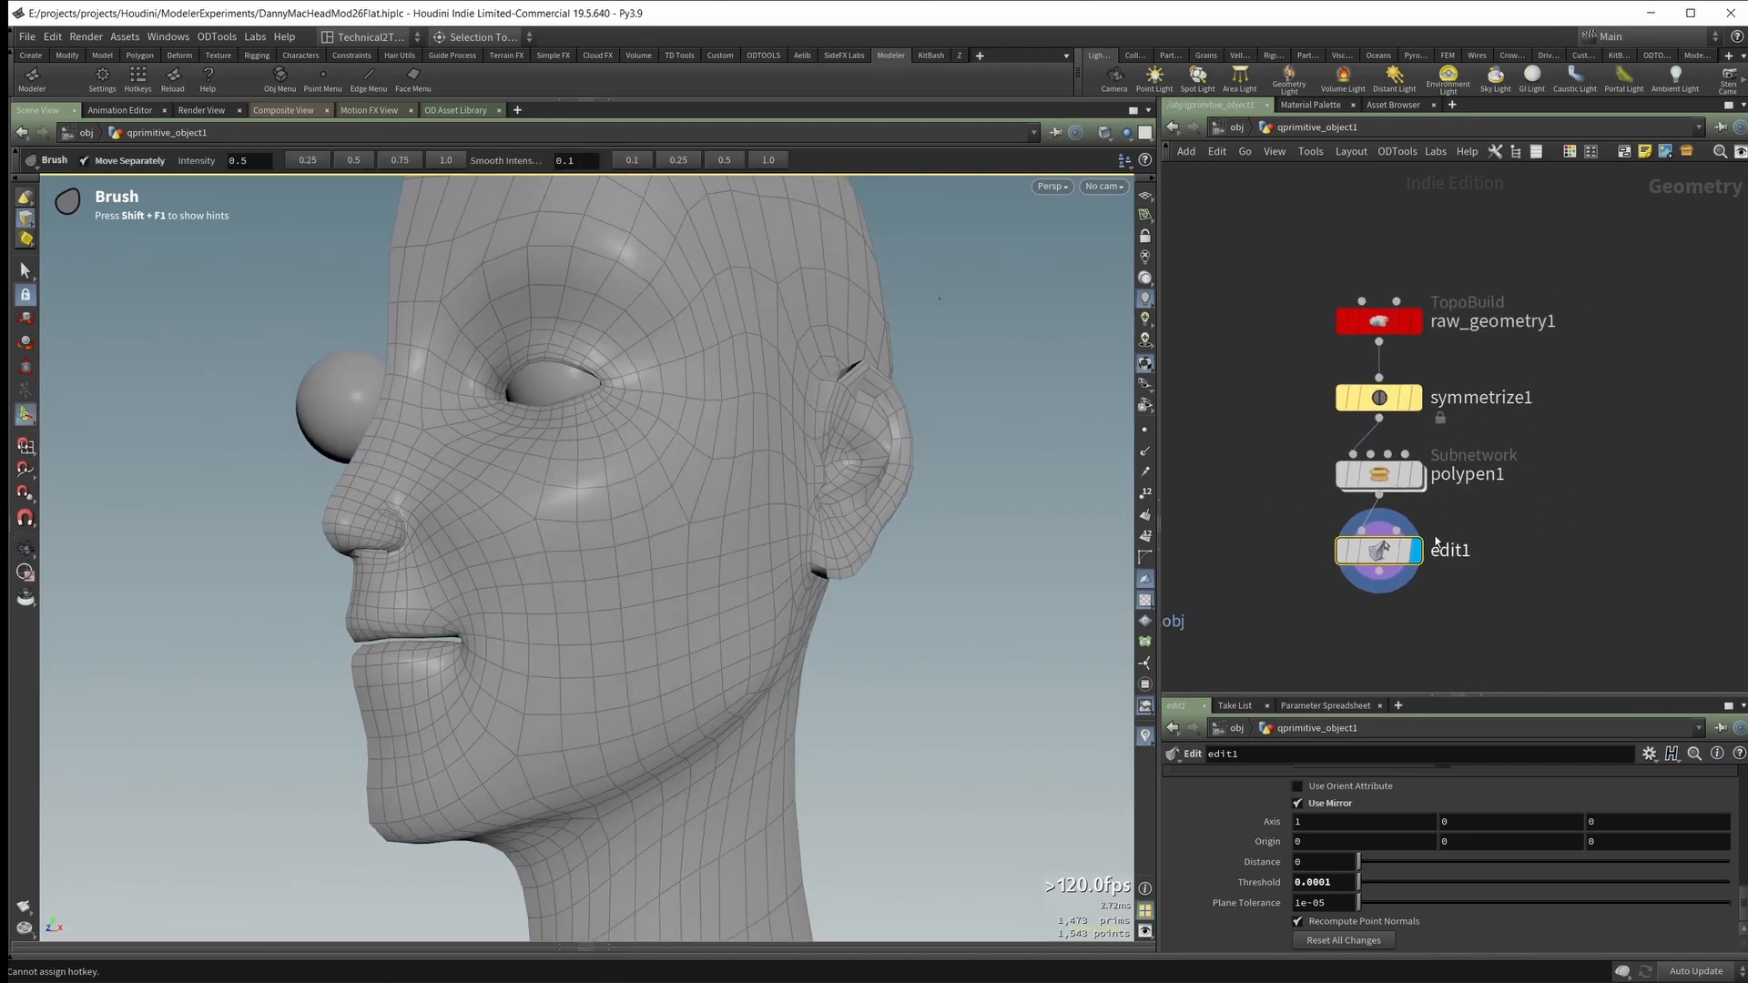
drag(1530, 544, 1531, 544)
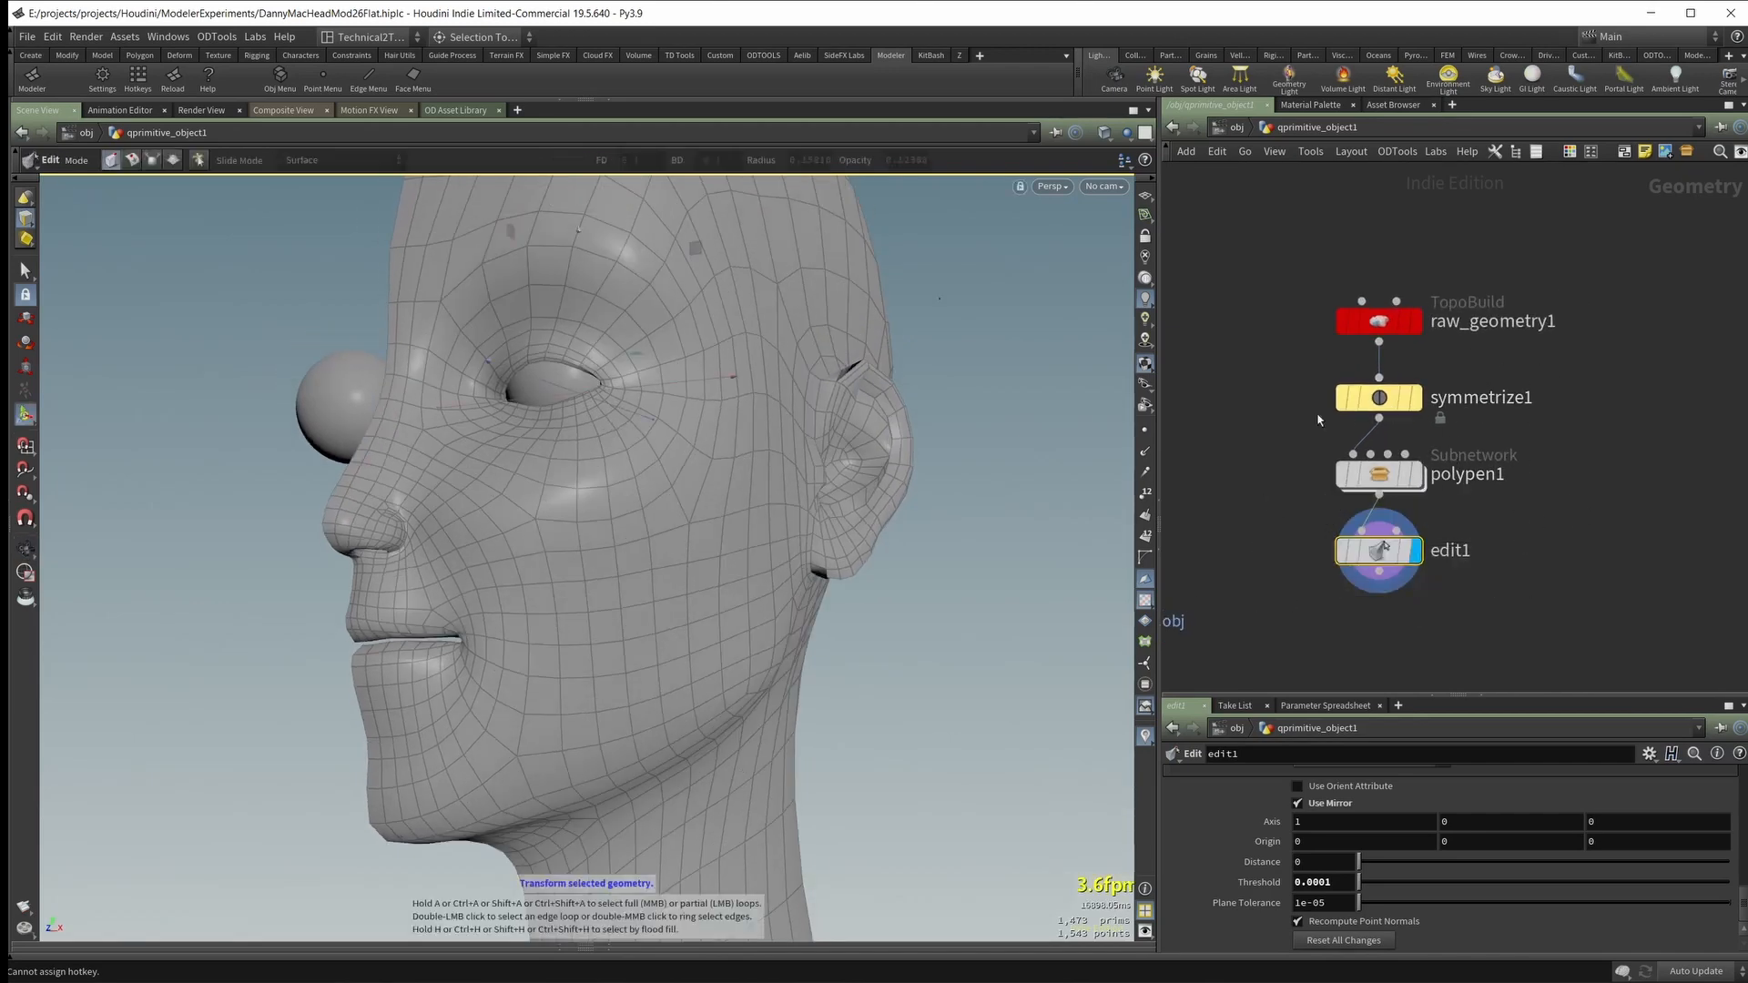
alt+drag(937, 655, 966, 610)
alt+right_drag(967, 610, 1038, 382)
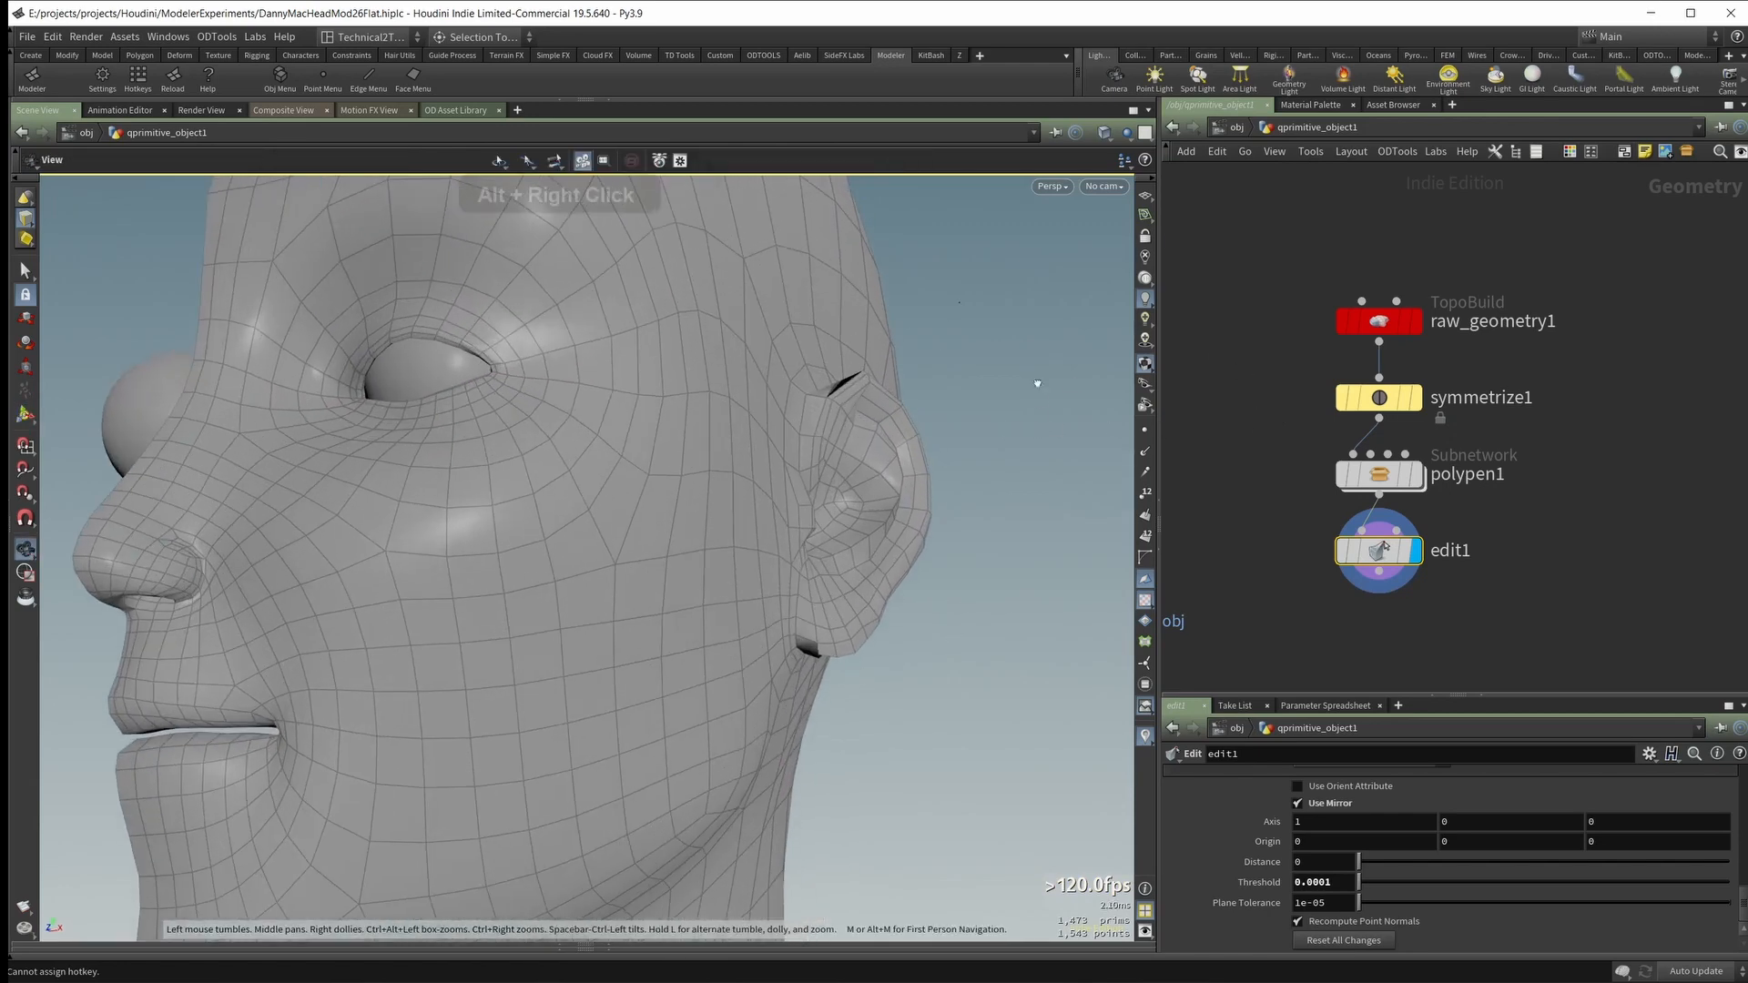
alt+drag(1038, 382, 1056, 359)
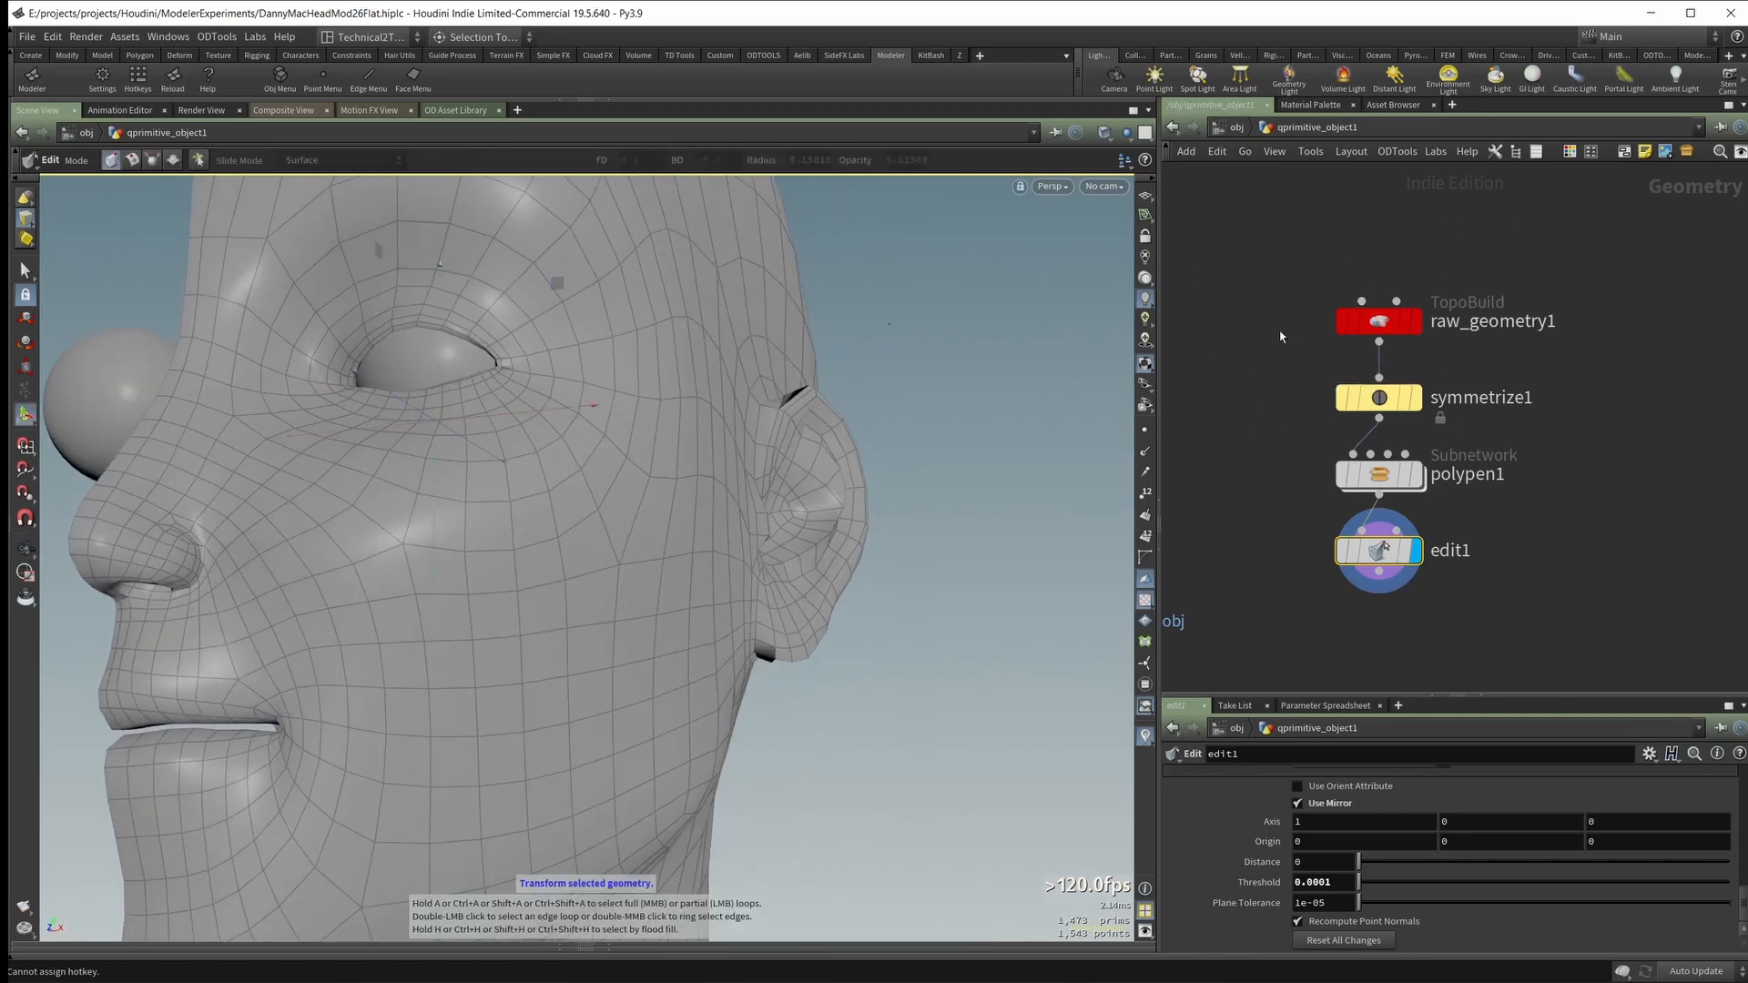
Step: Select the raw_geometry1 node to compare its original topology with the edited cheek, and return to the edit1 node
drag(1344, 325, 1343, 330)
alt+drag(904, 522, 328, 521)
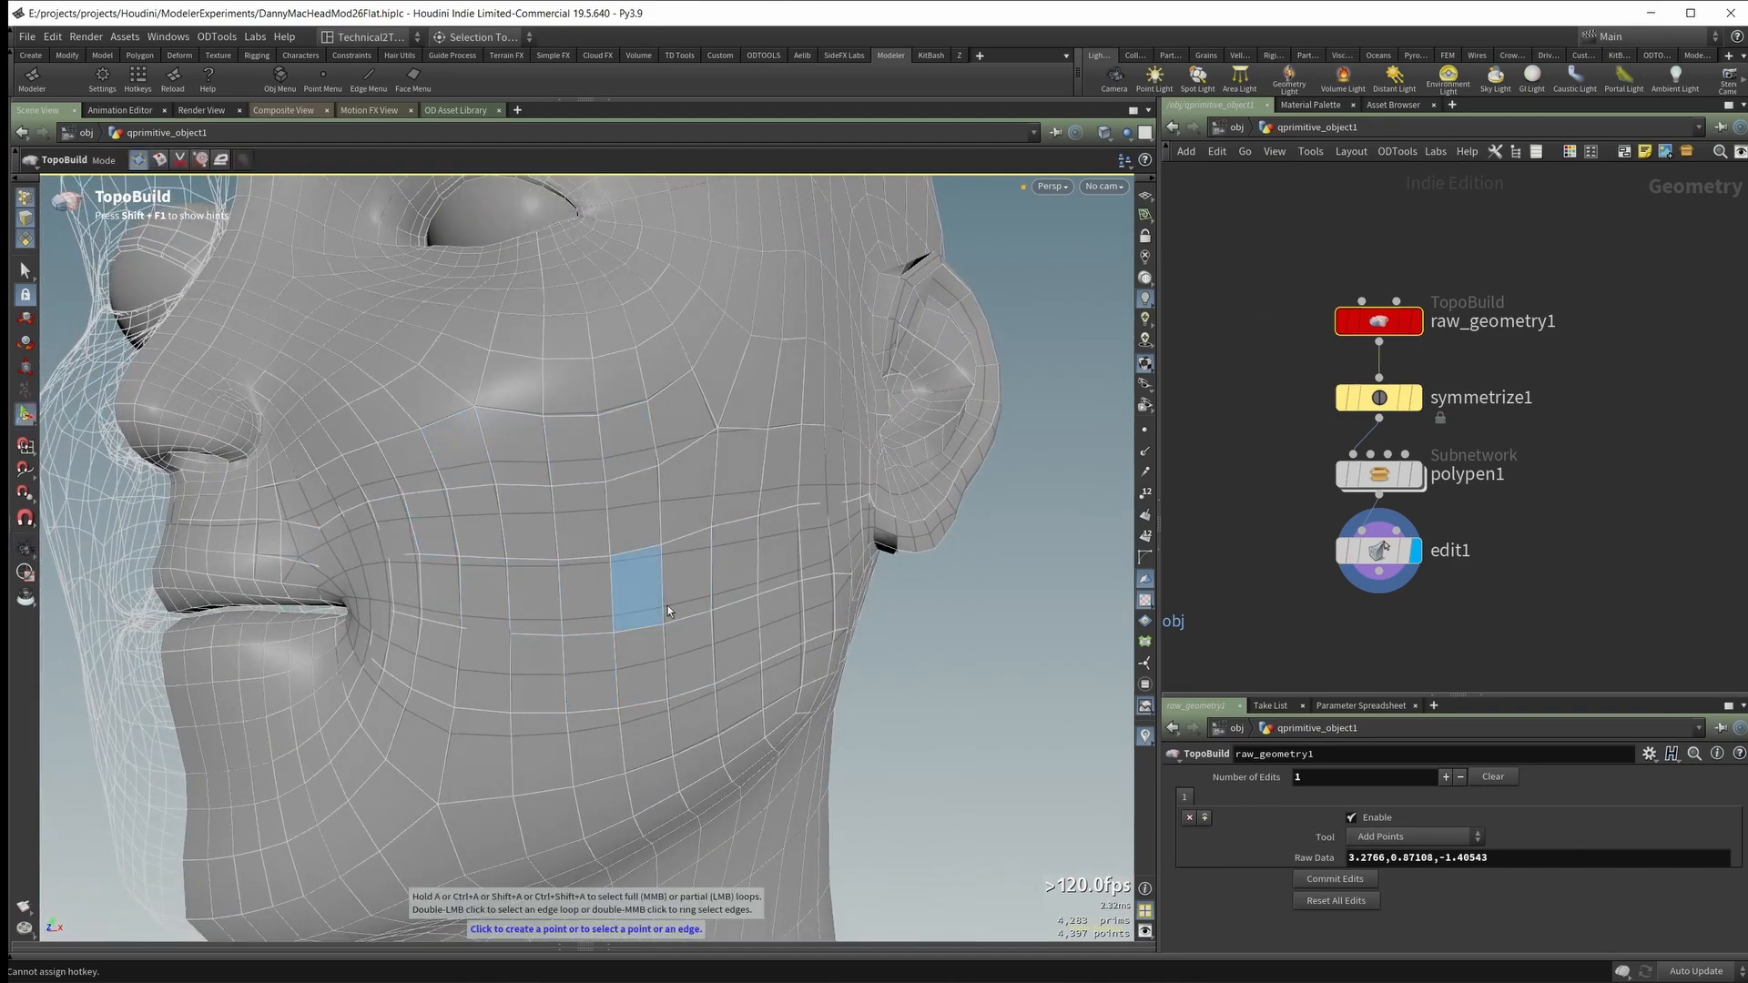
mouse_move(1402, 557)
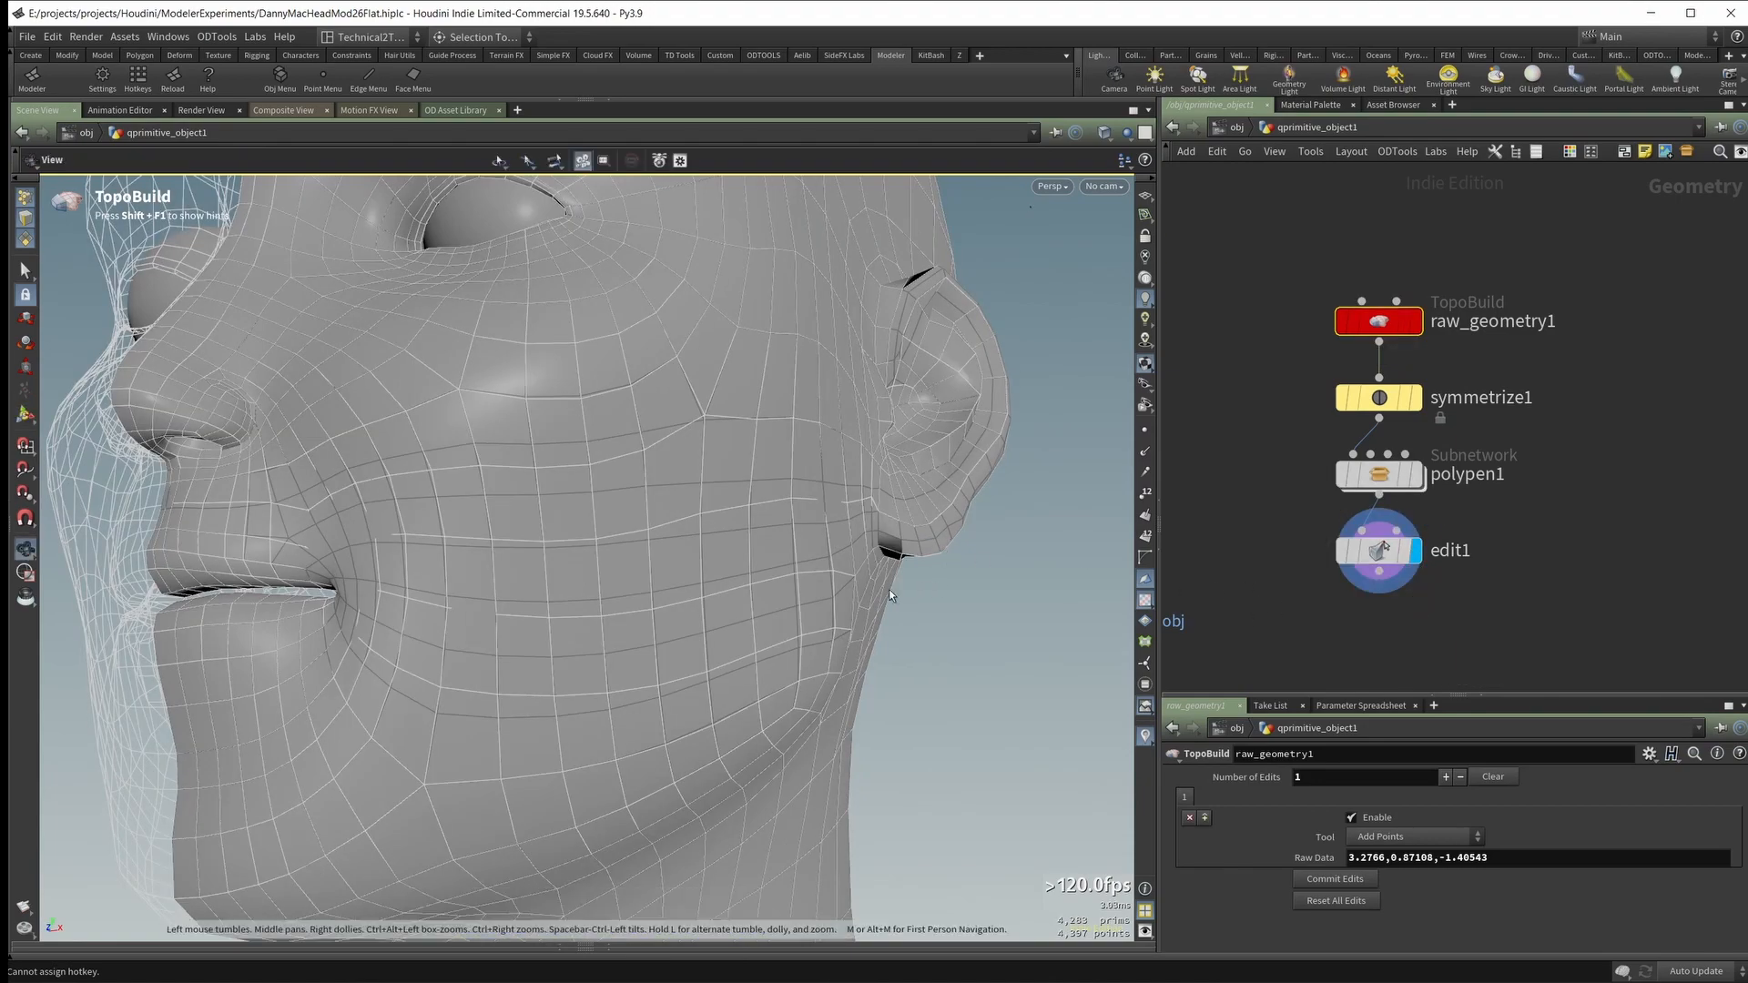
alt+drag(888, 588, 875, 551)
mouse_move(836, 615)
alt+mouse_down()
mouse_move(784, 557)
mouse_move(856, 591)
alt+mouse_up()
click(1265, 655)
click(1367, 554)
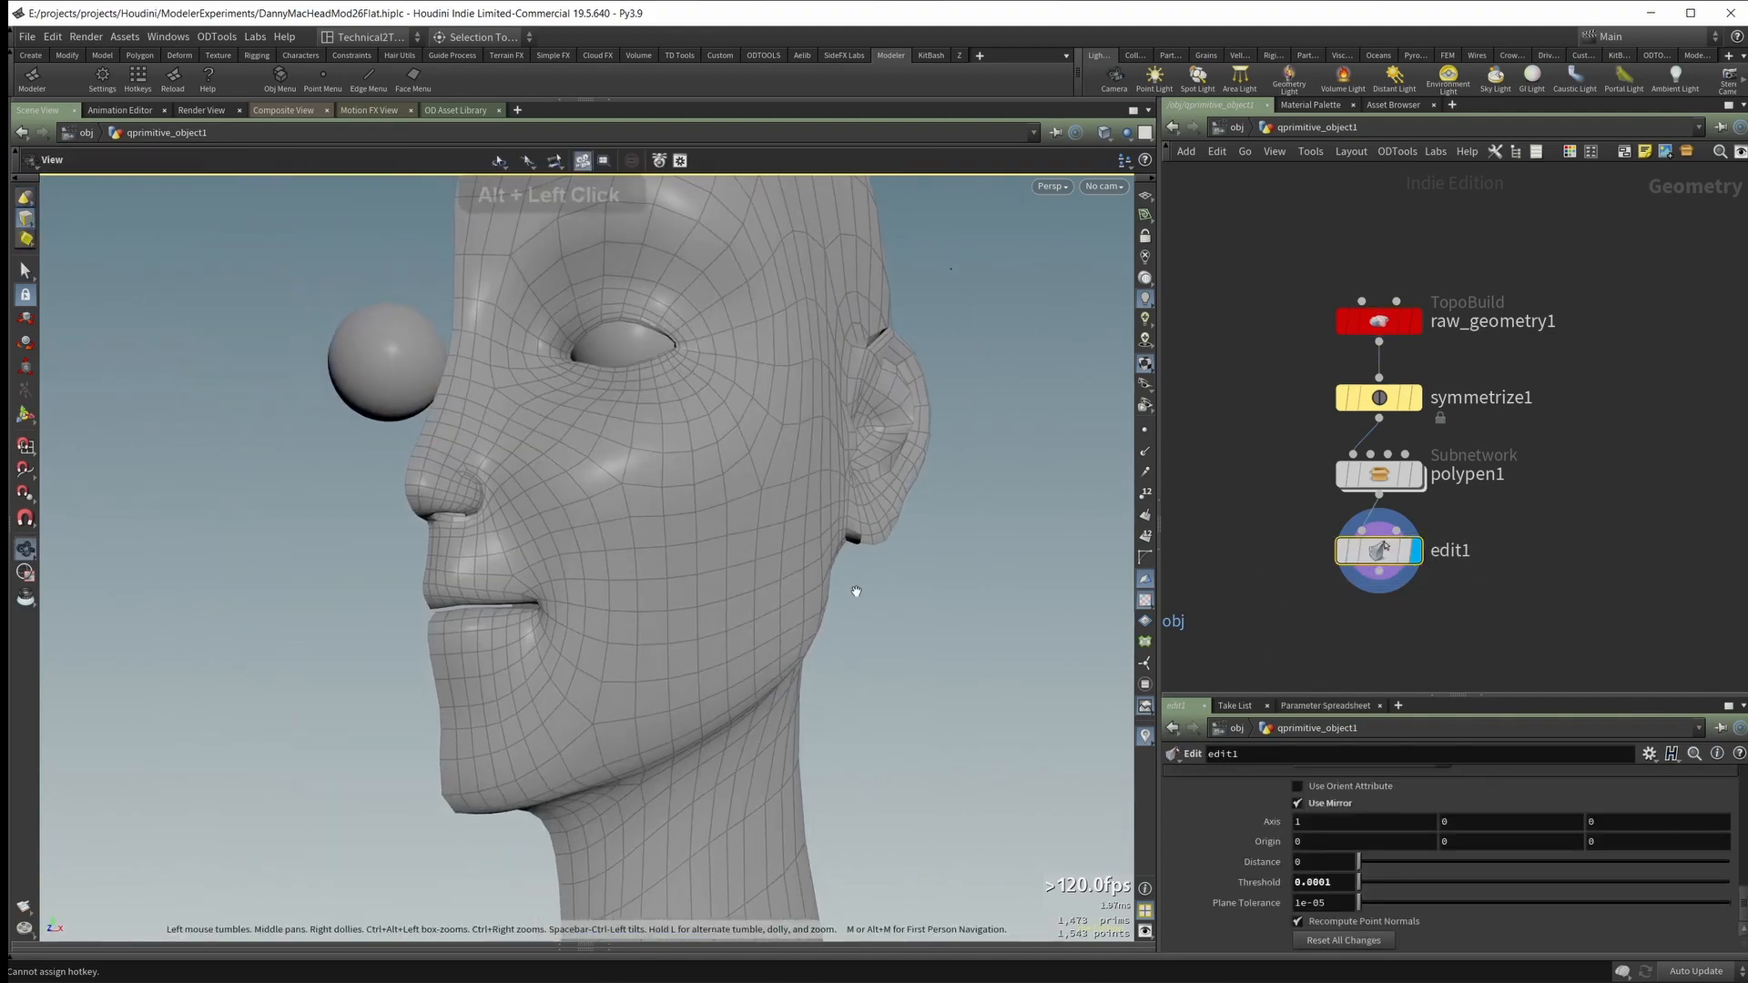
Step: Symmetrize the edited half head across the X direction and check the full head
key(Return)
key(Tab)
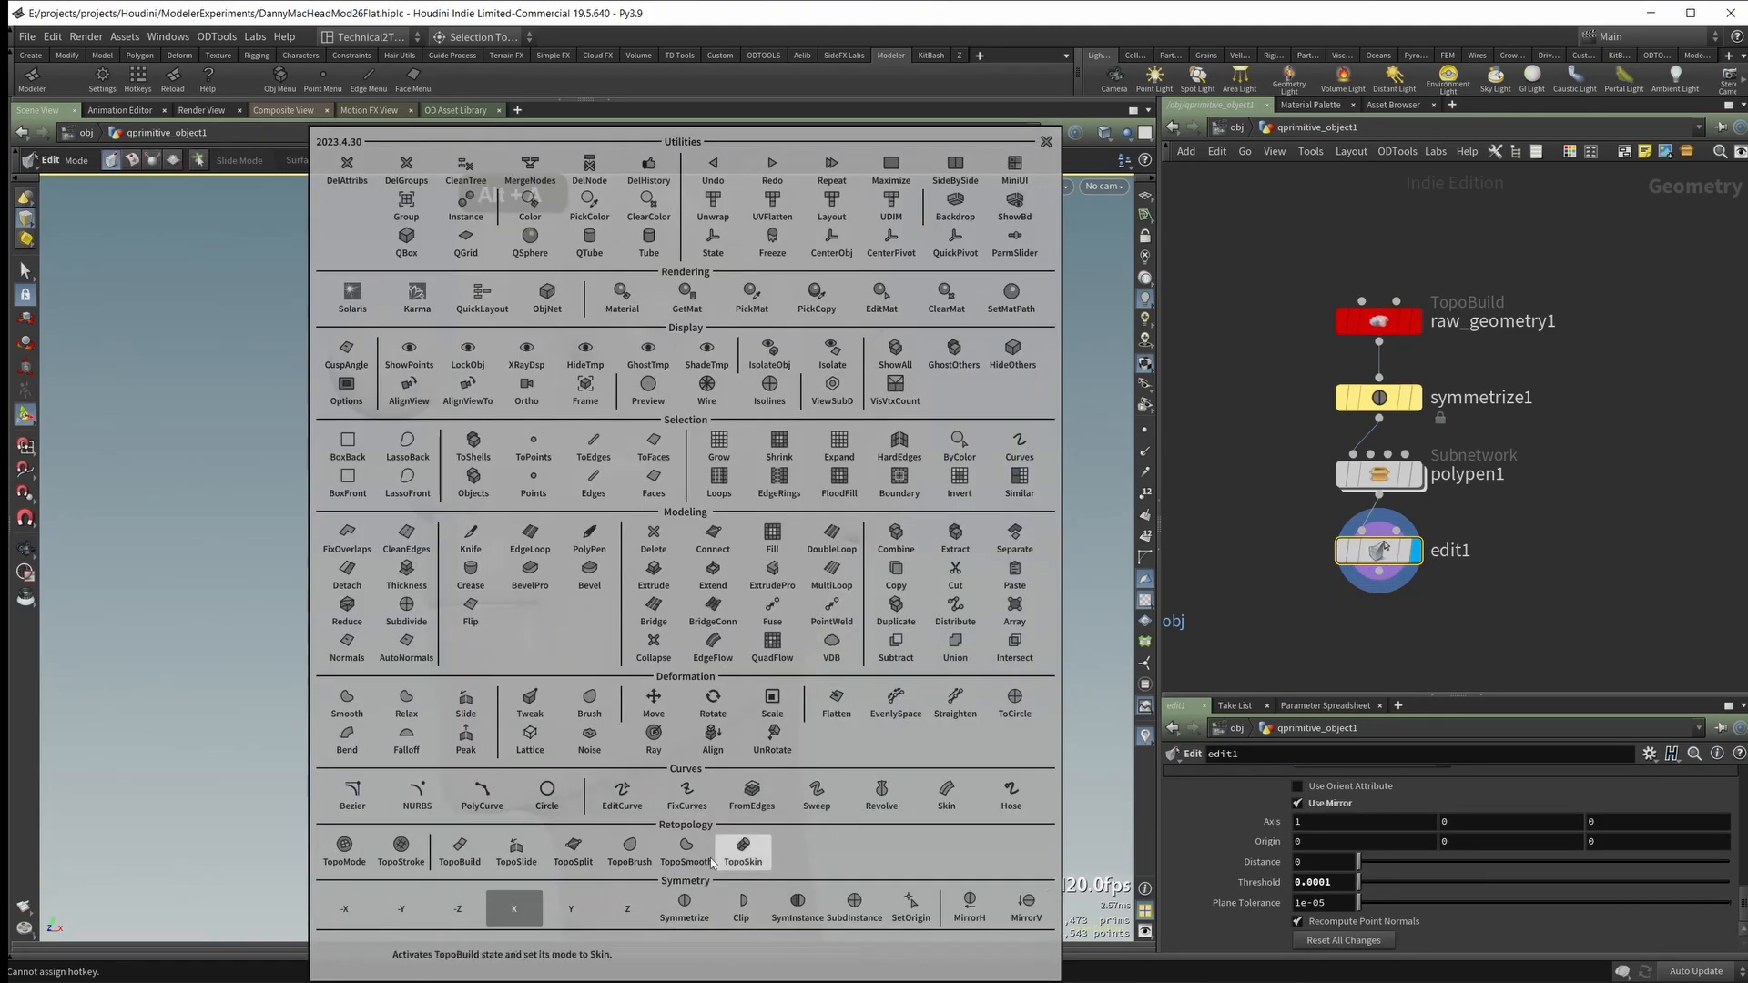
click(683, 905)
alt+drag(910, 728, 661, 591)
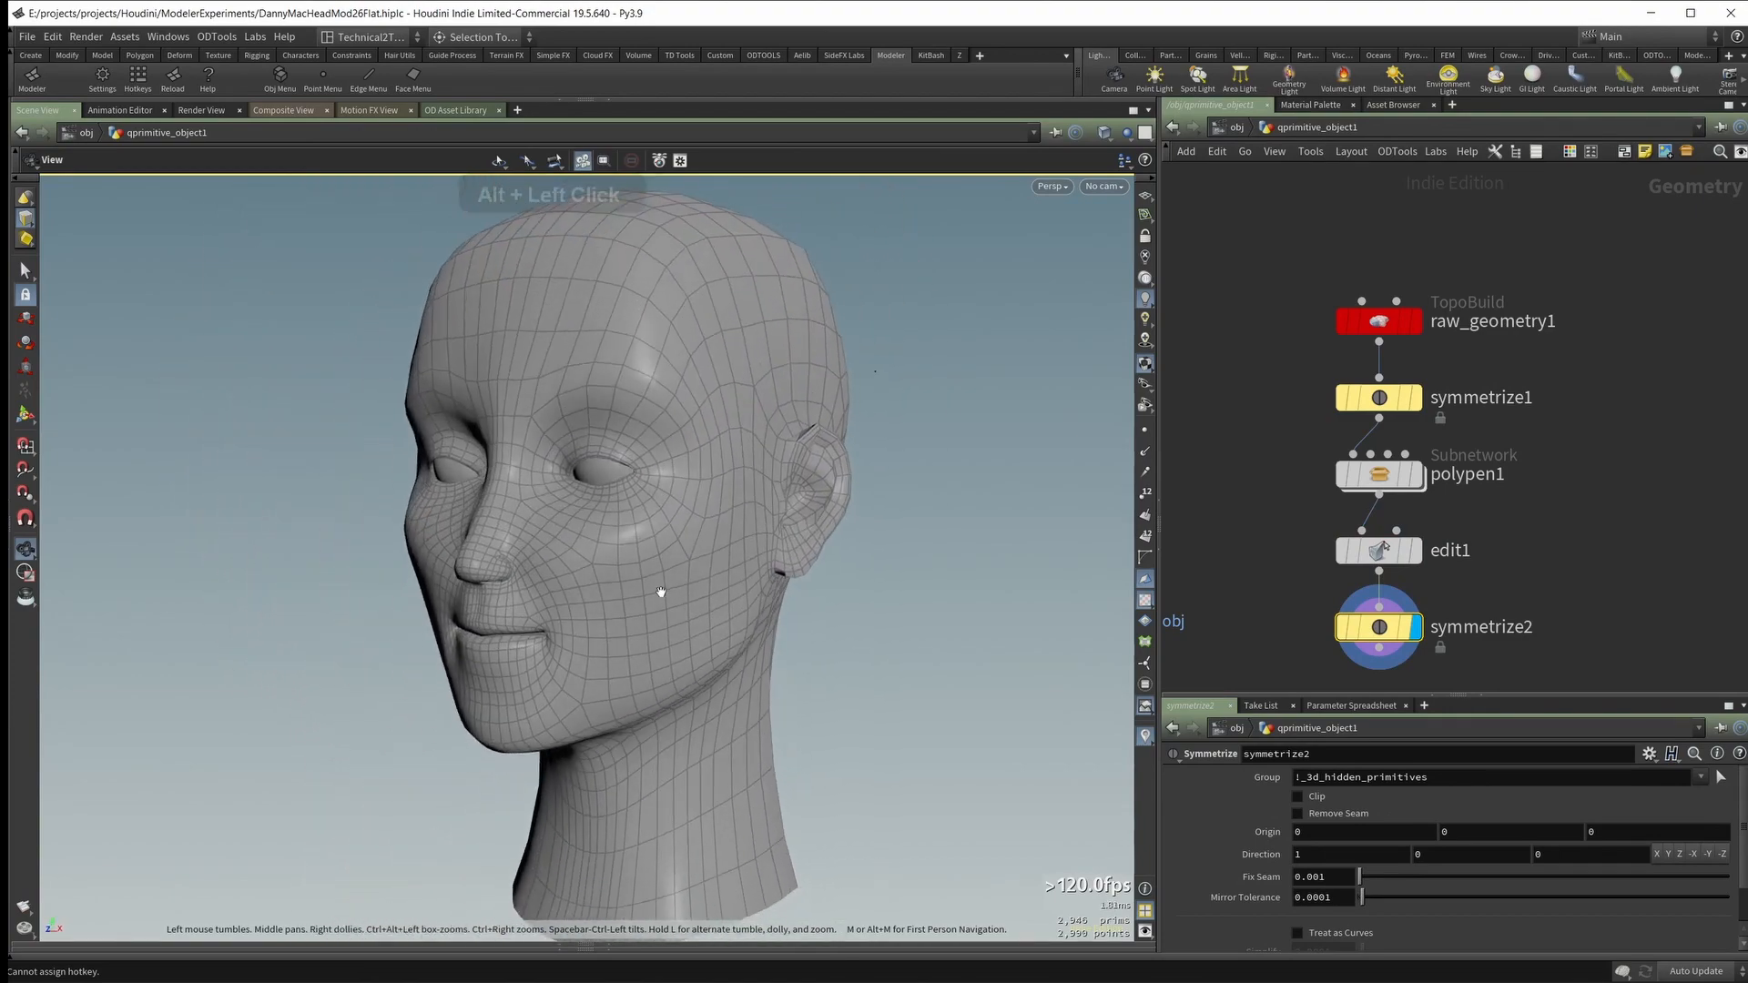
alt+right_drag(891, 646, 914, 564)
alt+drag(915, 565, 910, 534)
alt+middle_drag(935, 536, 820, 565)
alt+right_drag(819, 565, 901, 538)
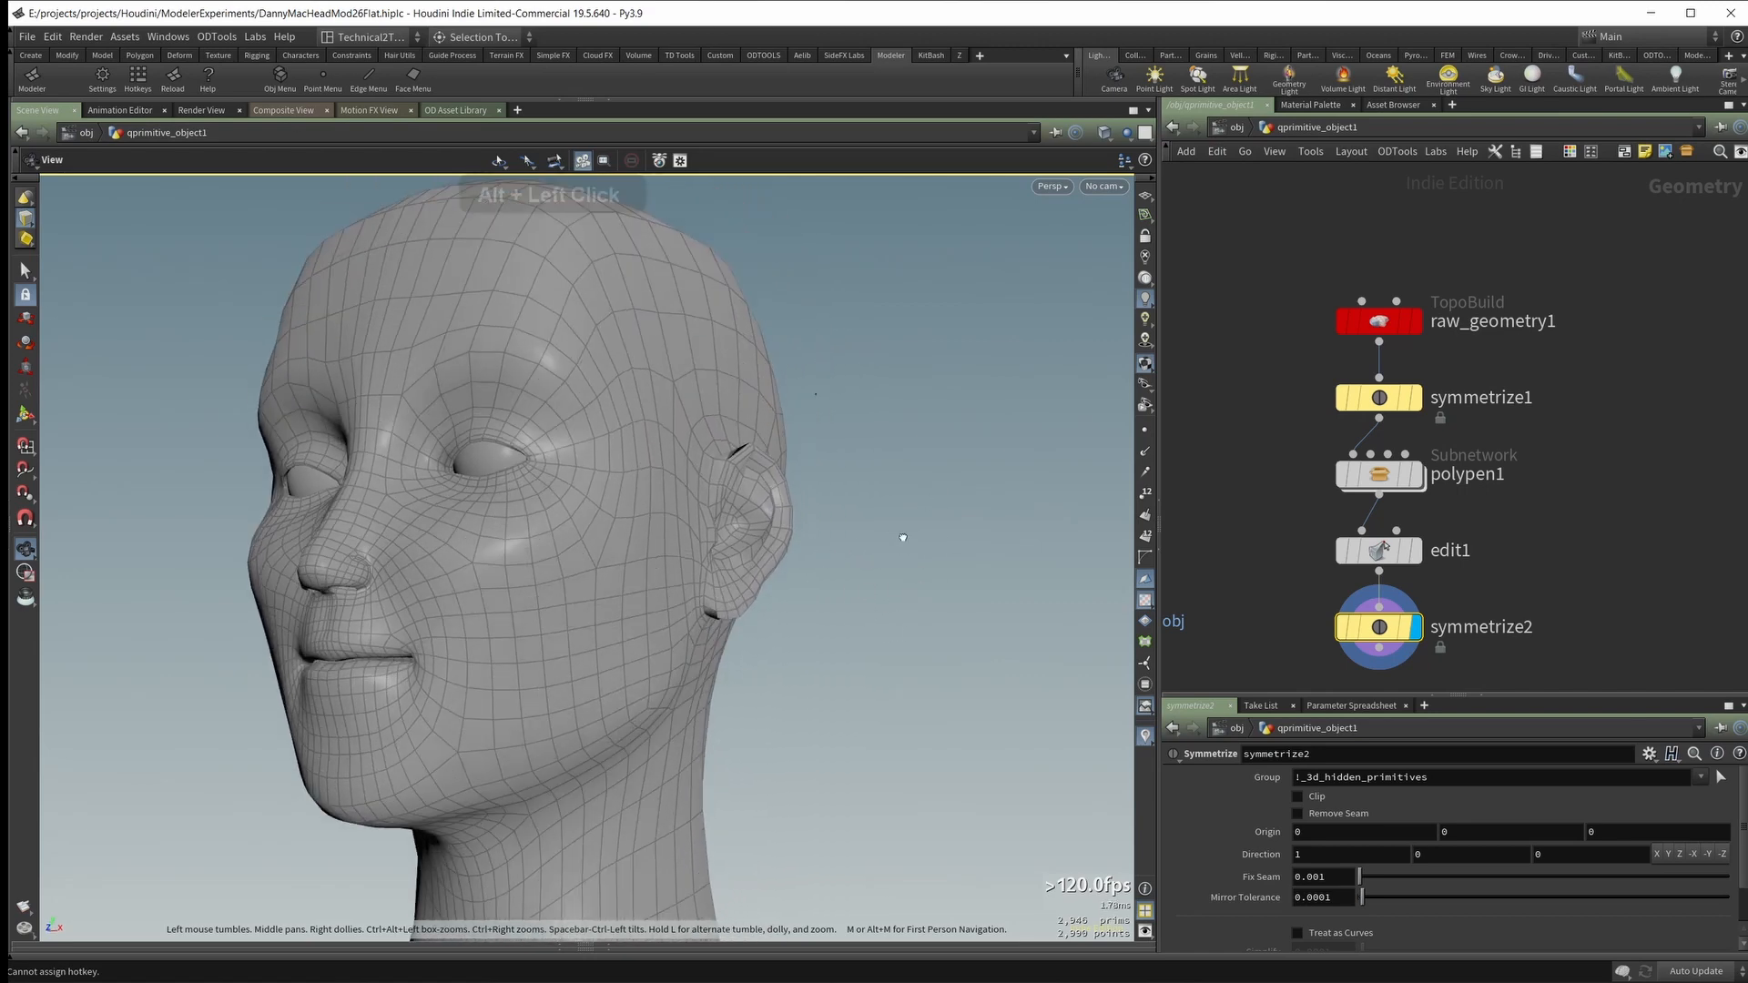
alt+drag(901, 538, 895, 555)
key(s)
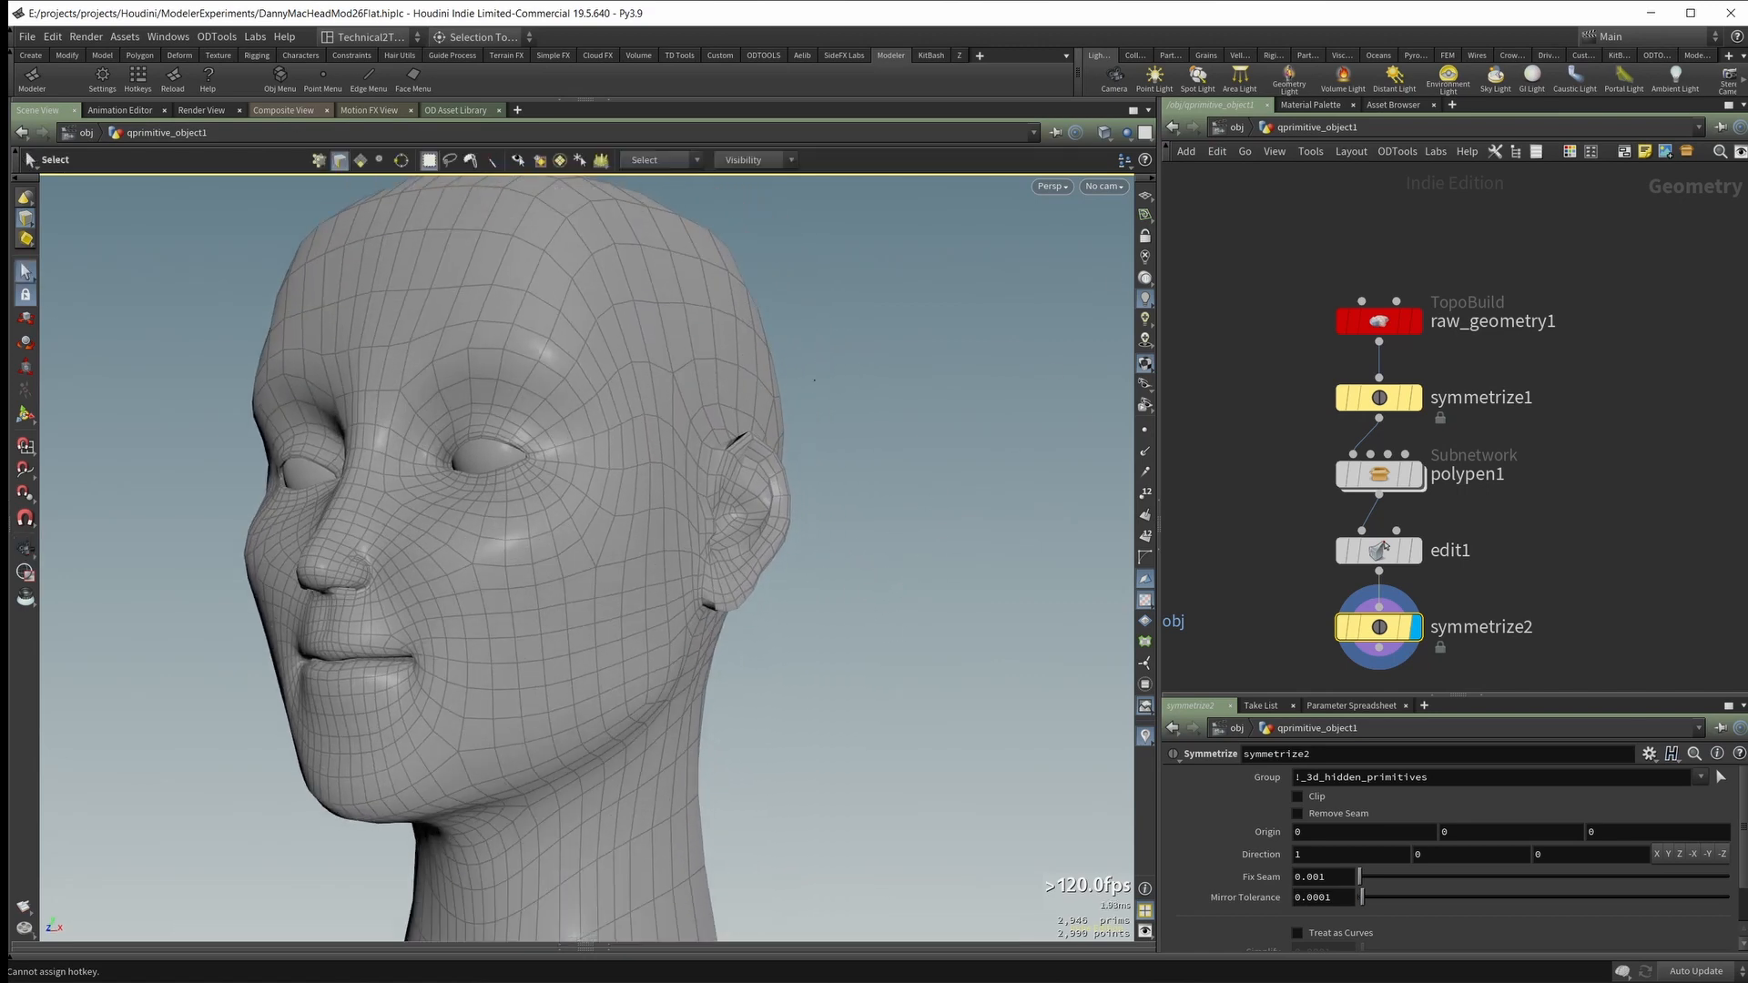